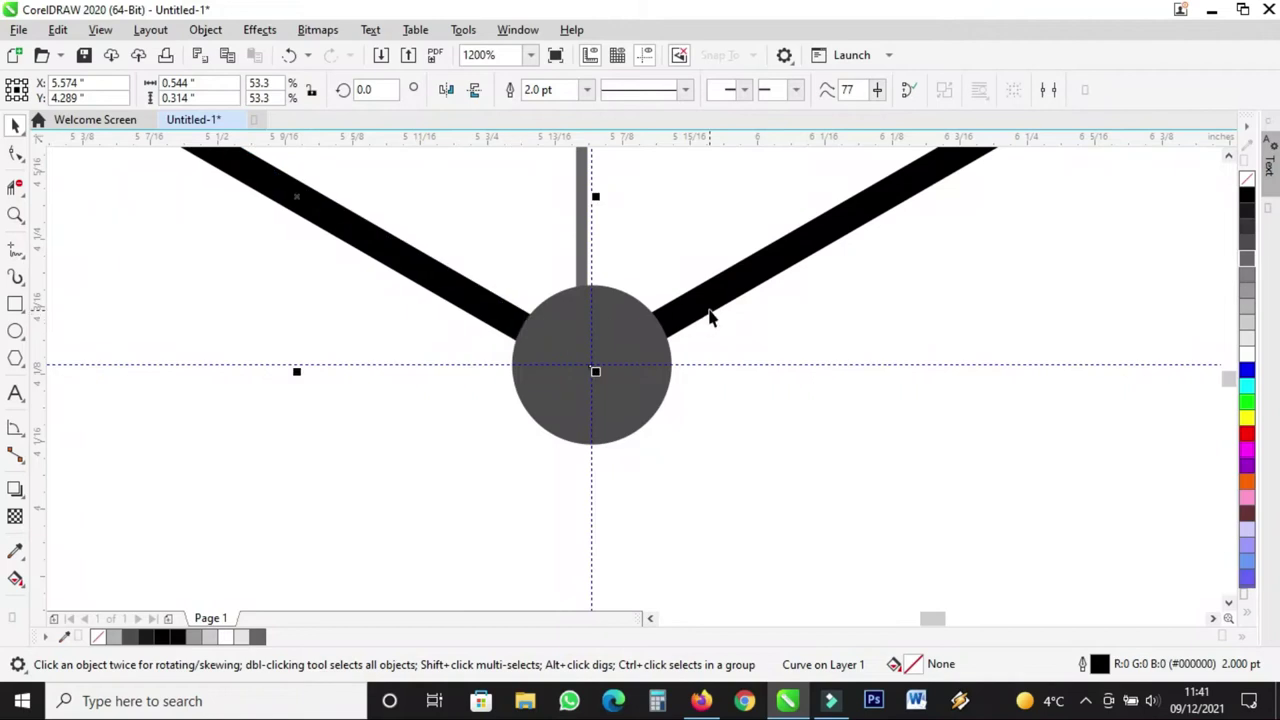
- Examine the finished clock drawing, from the hands and centre hub out to the full numbered dial
{"action": "left_click", "coordinate": [584, 264]}
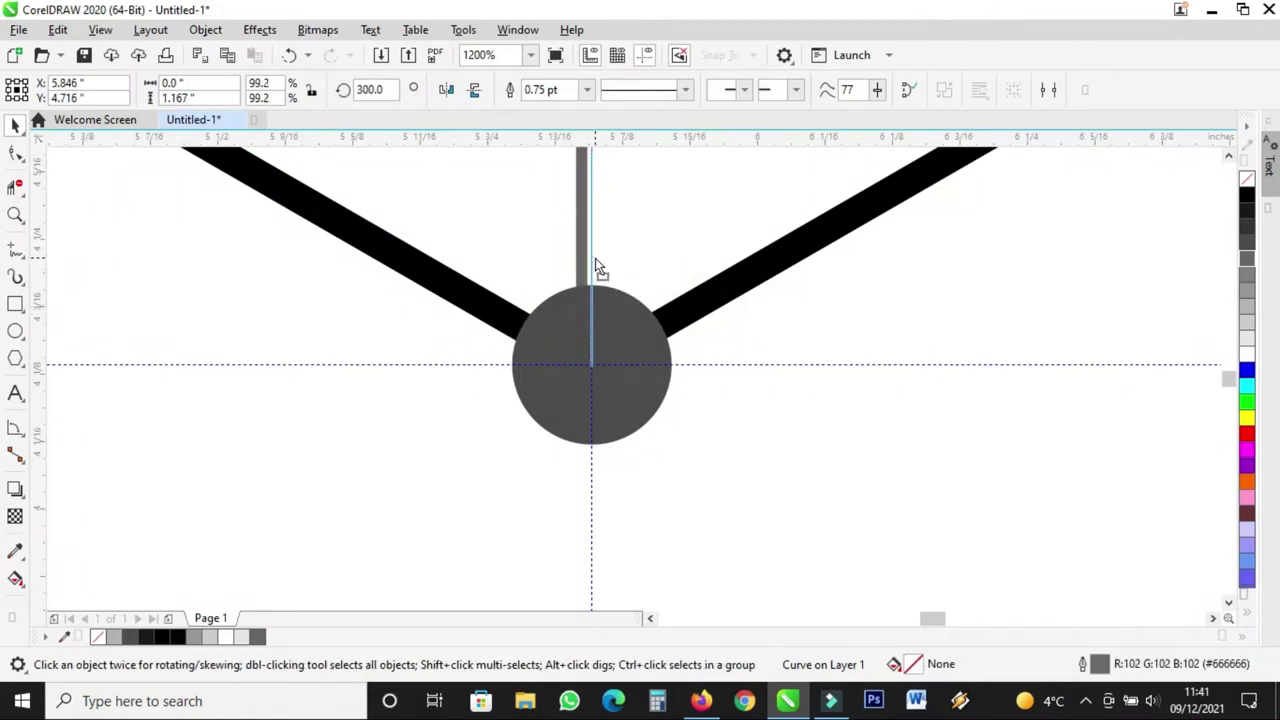
{"action": "scroll", "coordinate": [591, 380], "scroll_direction": "down", "scroll_amount": 2}
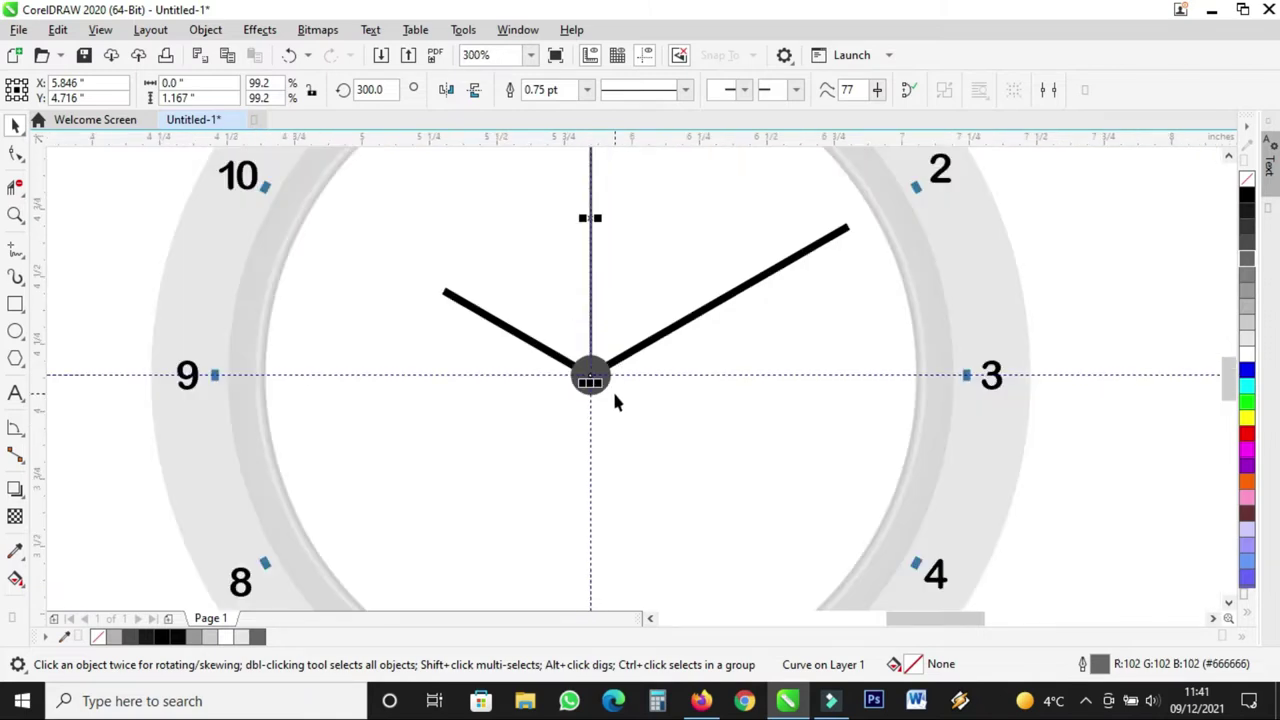
{"action": "scroll", "coordinate": [615, 400], "scroll_direction": "down", "scroll_amount": 1}
{"action": "left_click", "coordinate": [883, 311]}
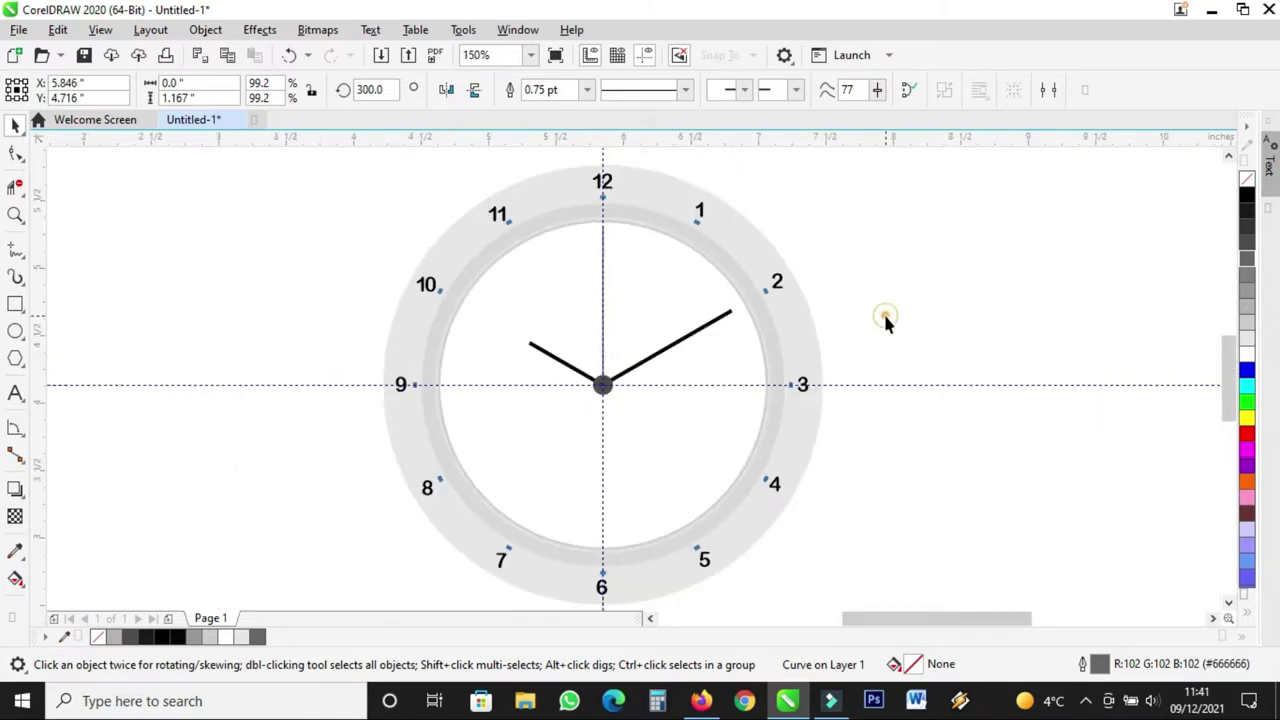
{"action": "left_click", "coordinate": [16, 213]}
{"action": "scroll", "coordinate": [523, 357], "scroll_direction": "down", "scroll_amount": 1}
{"action": "left_click_drag", "start_coordinate": [441, 257], "coordinate": [697, 491]}
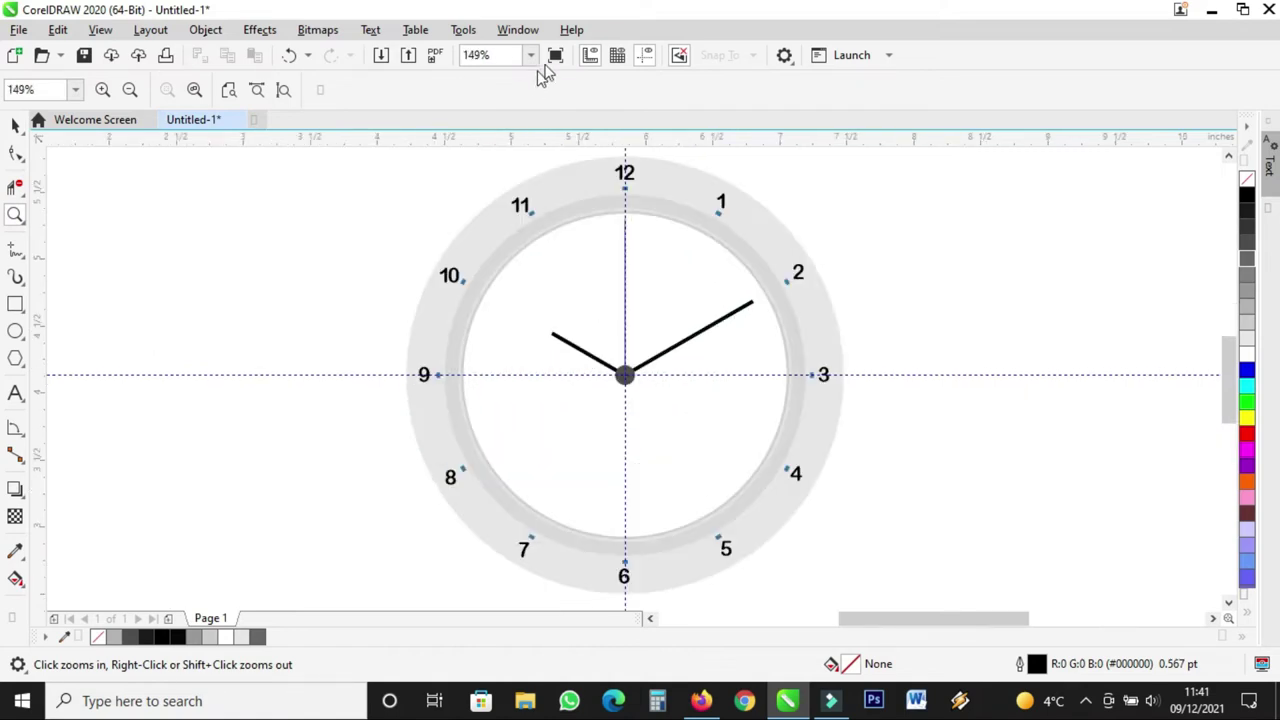
{"action": "left_click", "coordinate": [553, 56]}
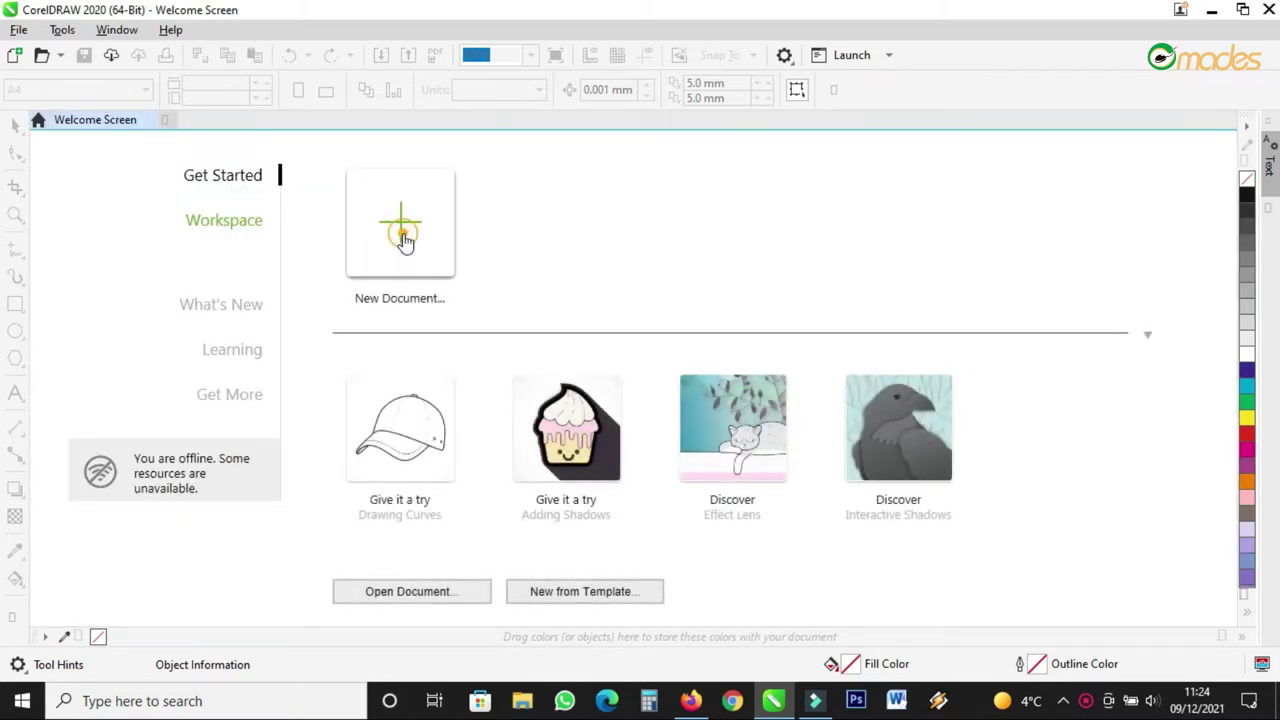
- Create a new one-page A4 RGB document at 300 dpi and switch the page to landscape orientation
{"action": "left_click", "coordinate": [404, 243]}
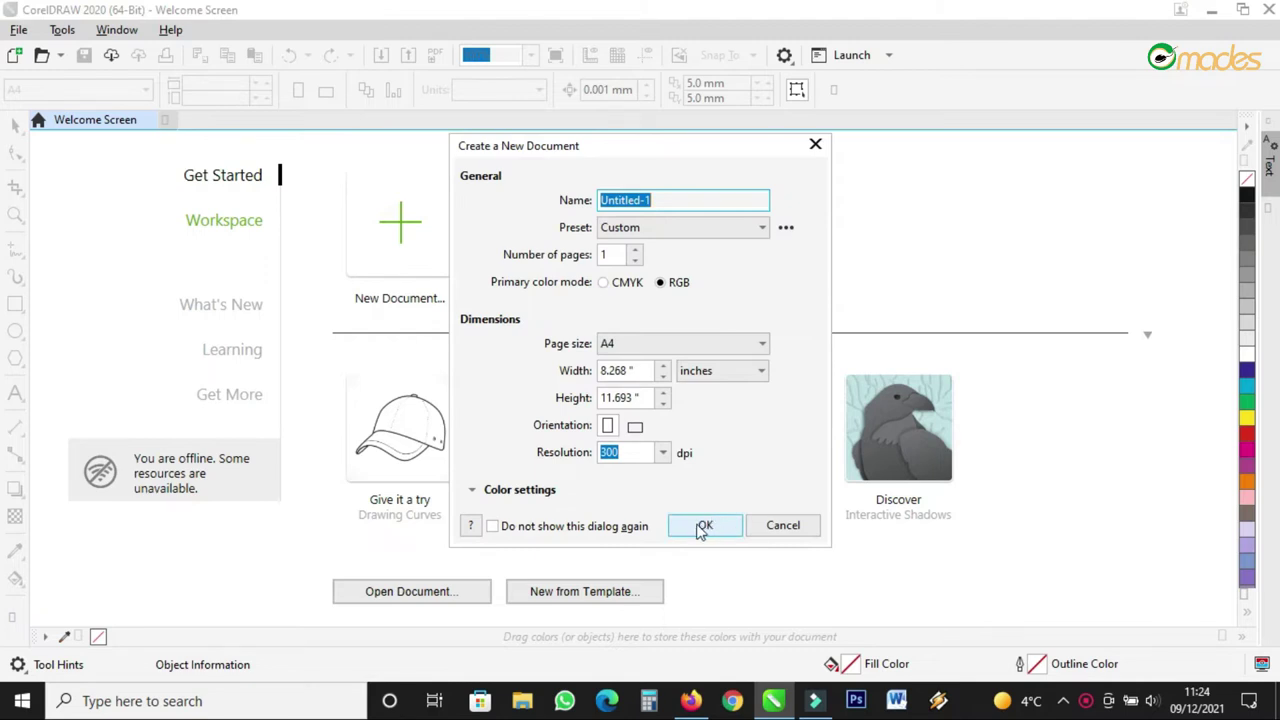
{"action": "left_click", "coordinate": [706, 526]}
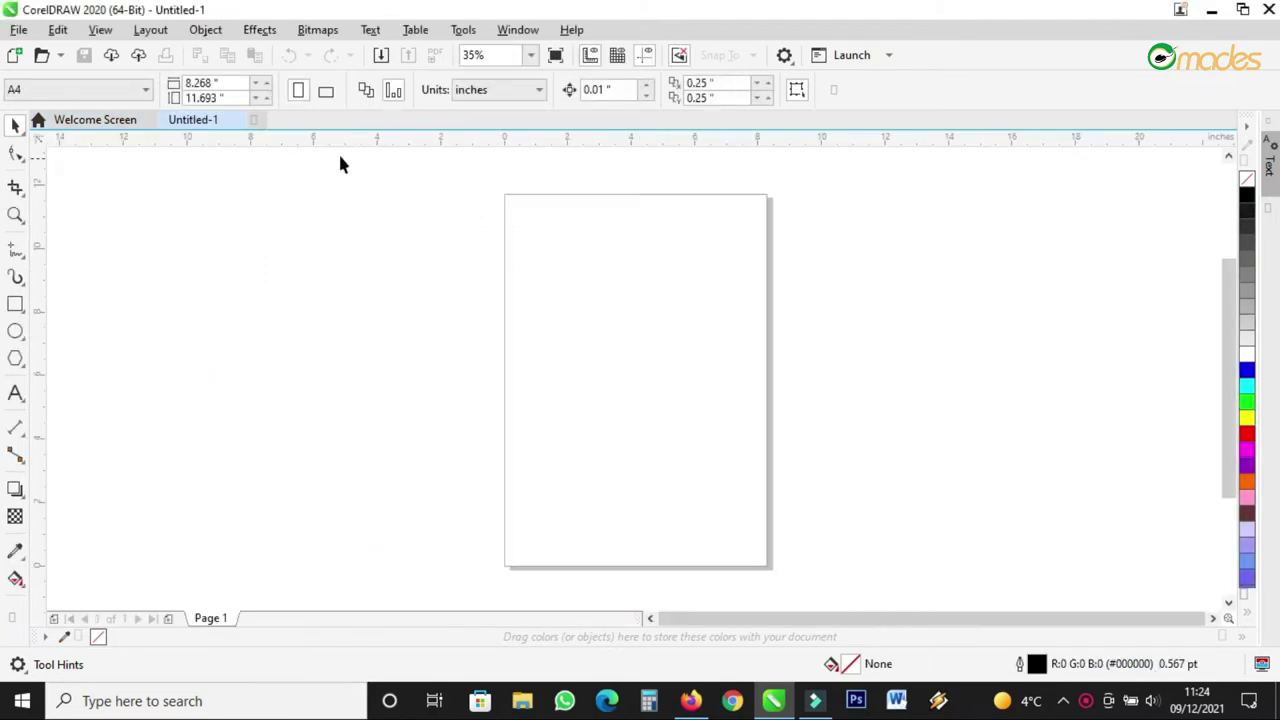
{"action": "left_click", "coordinate": [326, 92]}
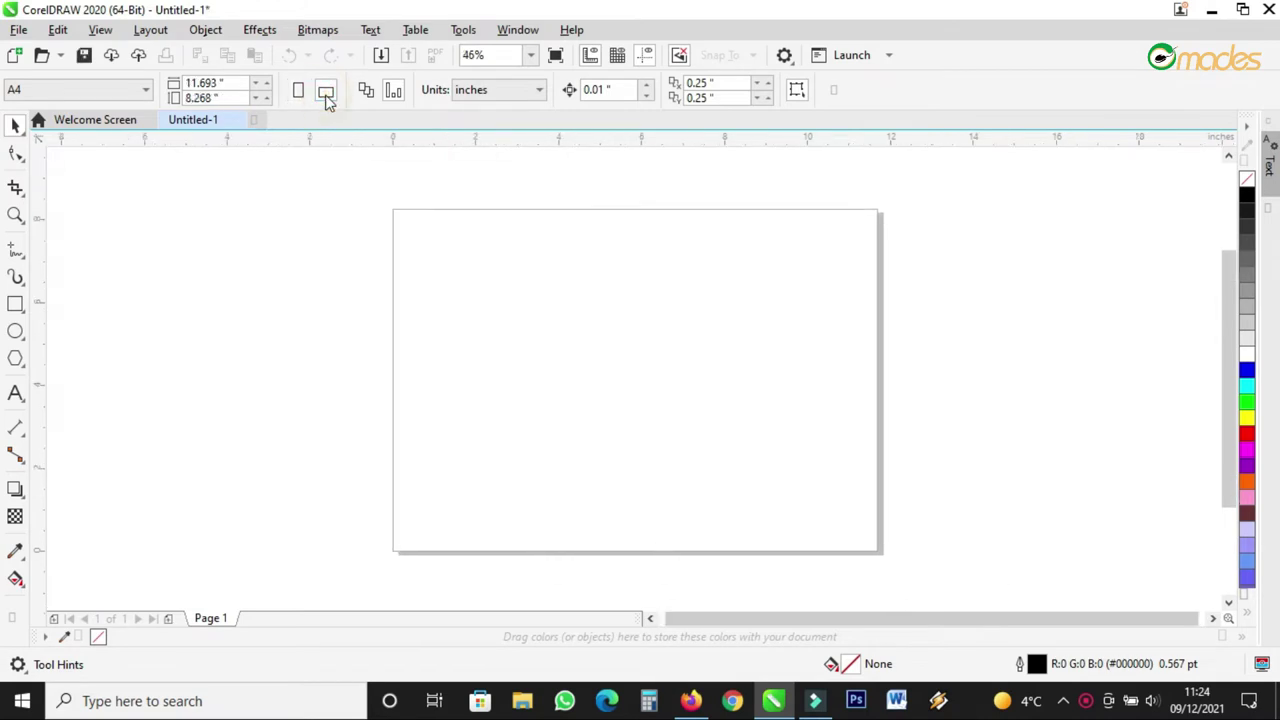
{"action": "left_click", "coordinate": [15, 214]}
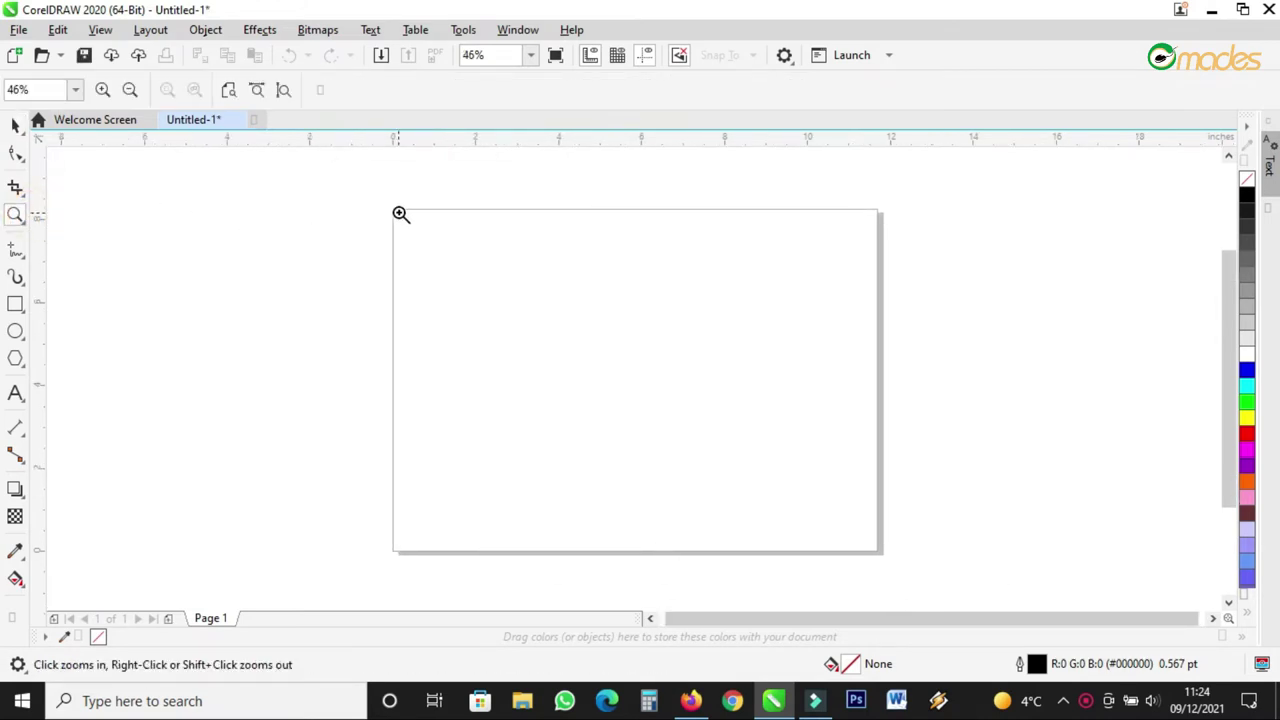
{"action": "left_click_drag", "start_coordinate": [389, 209], "coordinate": [886, 551]}
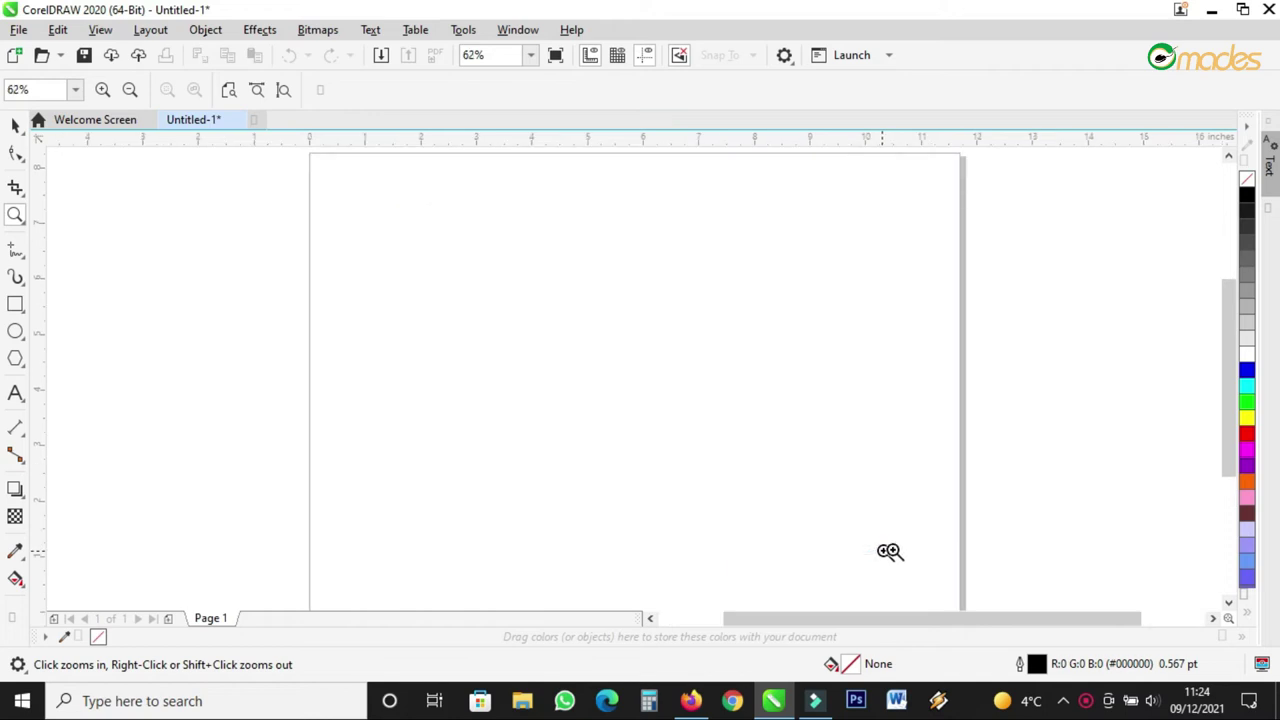
{"action": "left_click", "coordinate": [12, 122]}
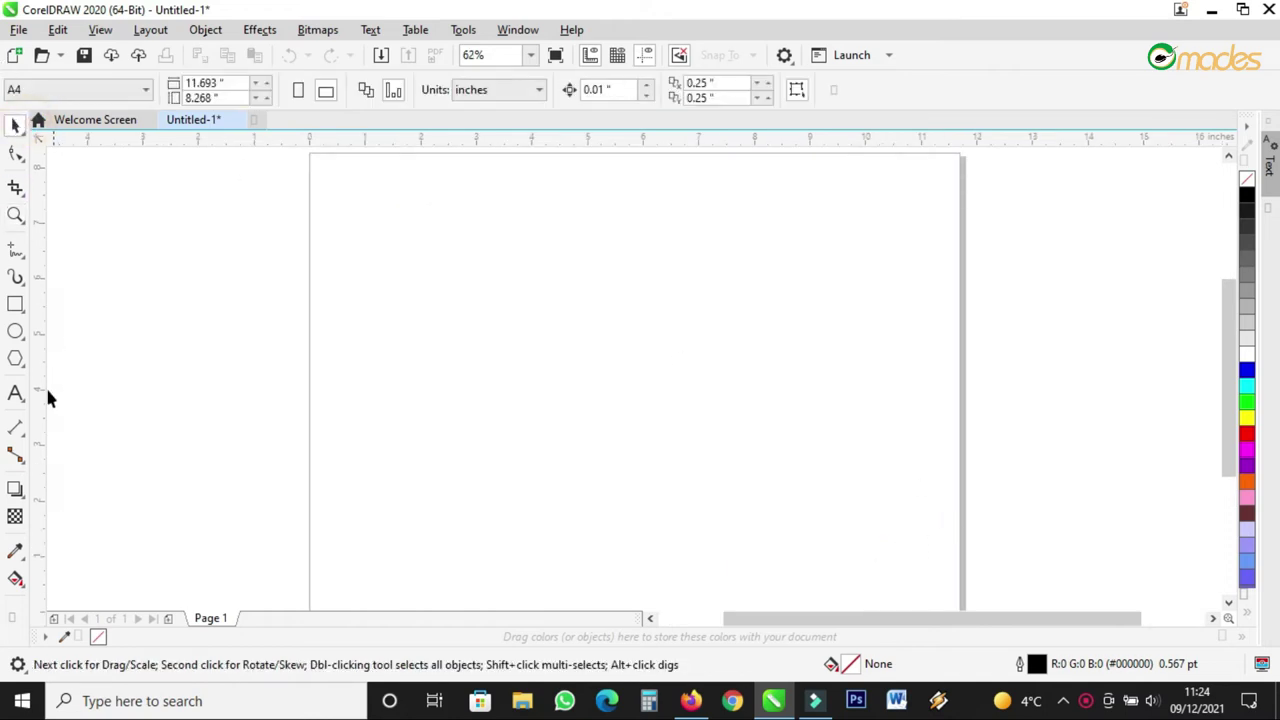
- Draw a 30° angular dimension with a vertical first leg and a slanted second leg about 1.38 in long
{"action": "left_click", "coordinate": [25, 436]}
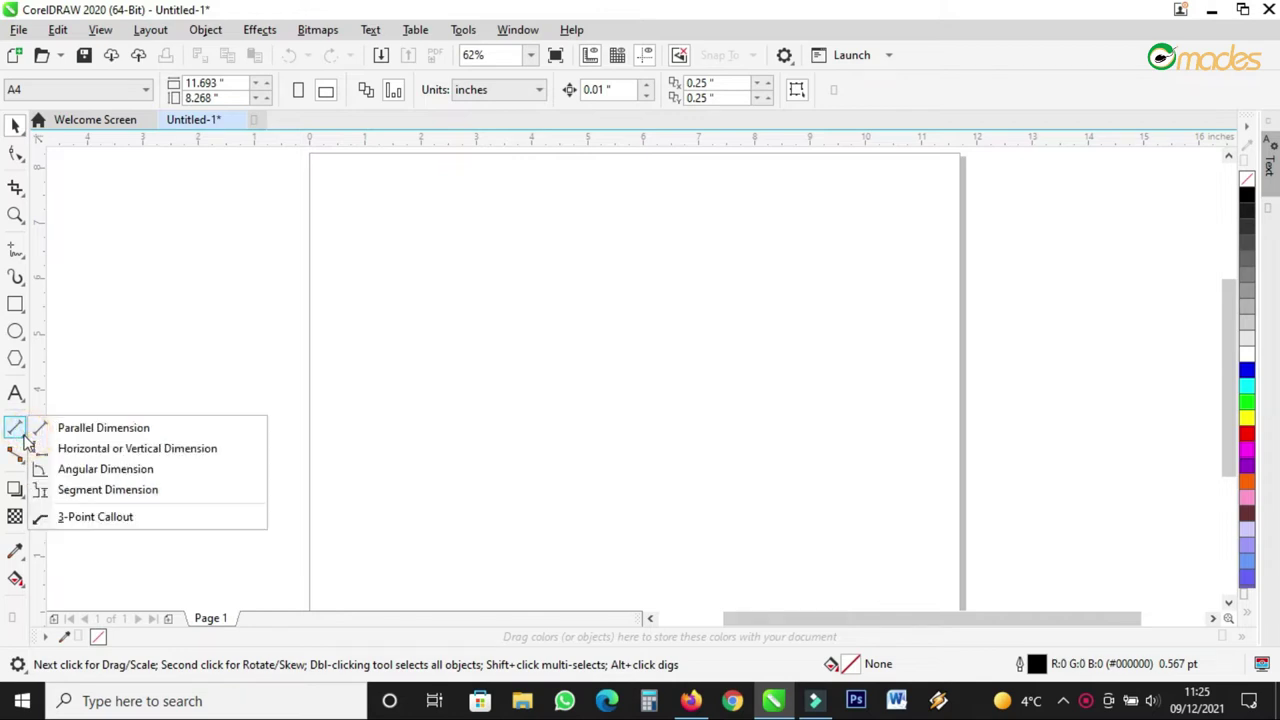
{"action": "left_click", "coordinate": [132, 470]}
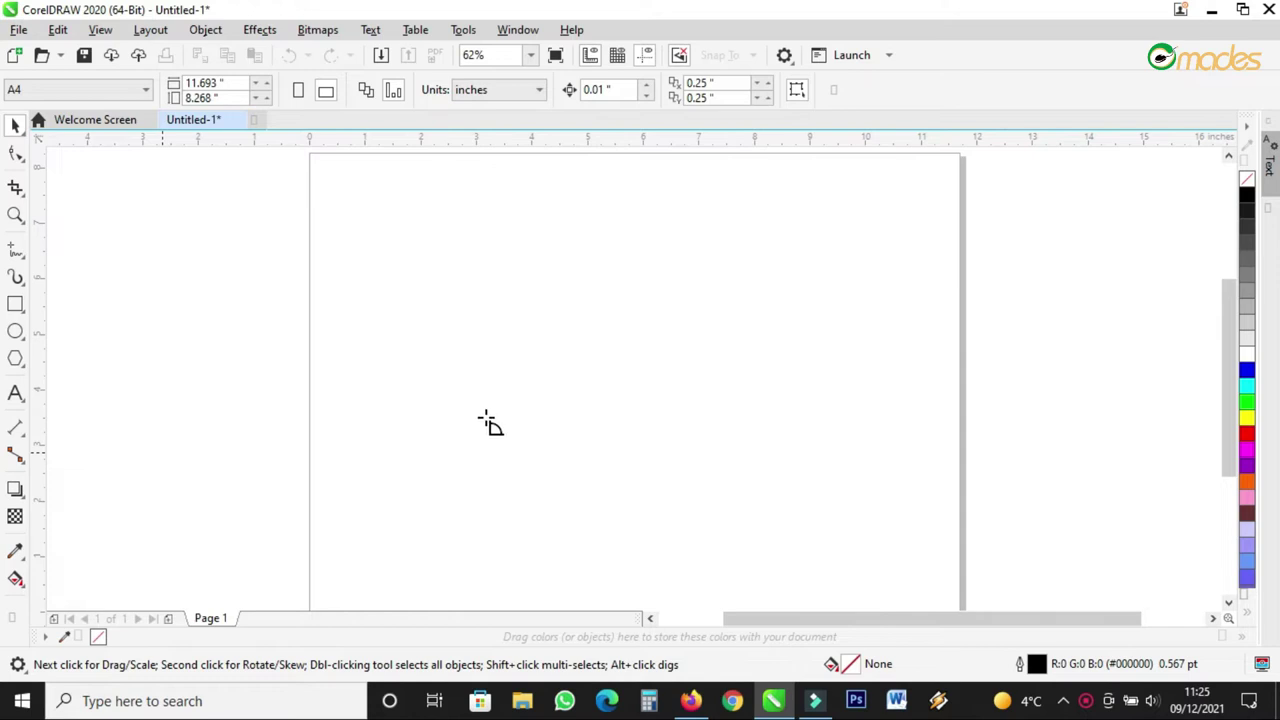
{"action": "scroll", "coordinate": [617, 342], "scroll_direction": "up", "scroll_amount": 2}
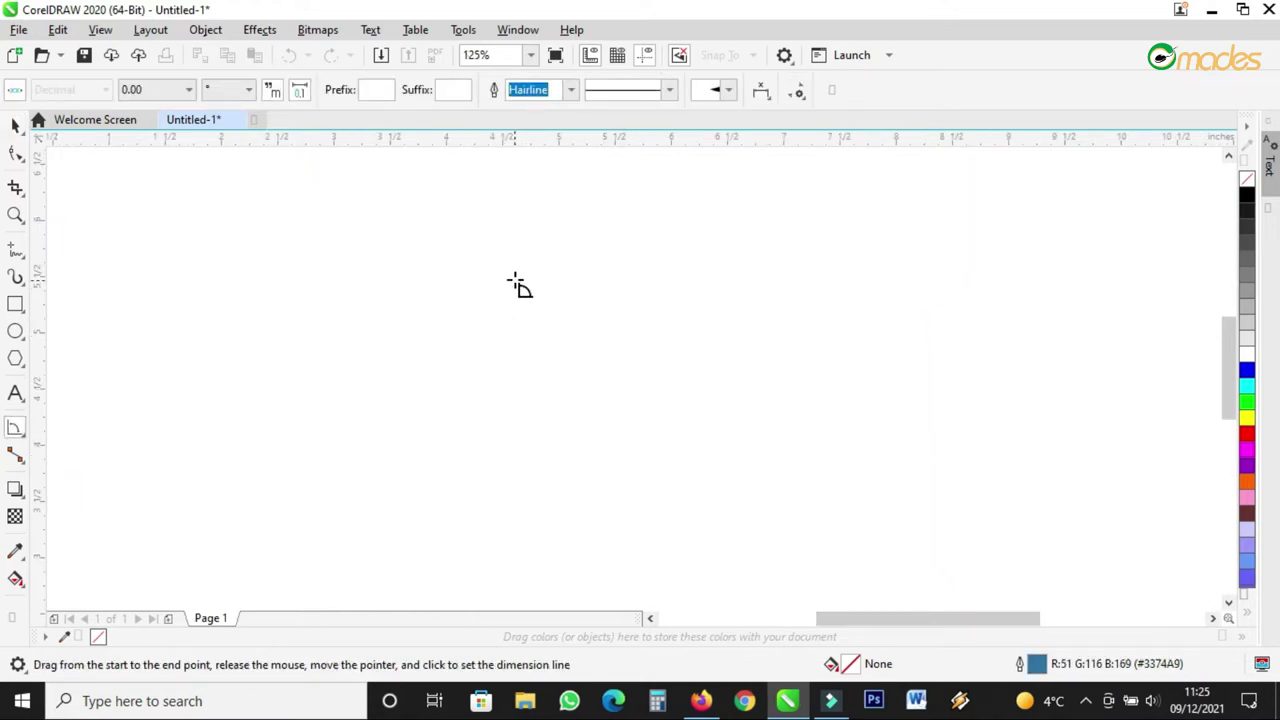
{"action": "left_click_drag", "start_coordinate": [514, 282], "coordinate": [521, 407]}
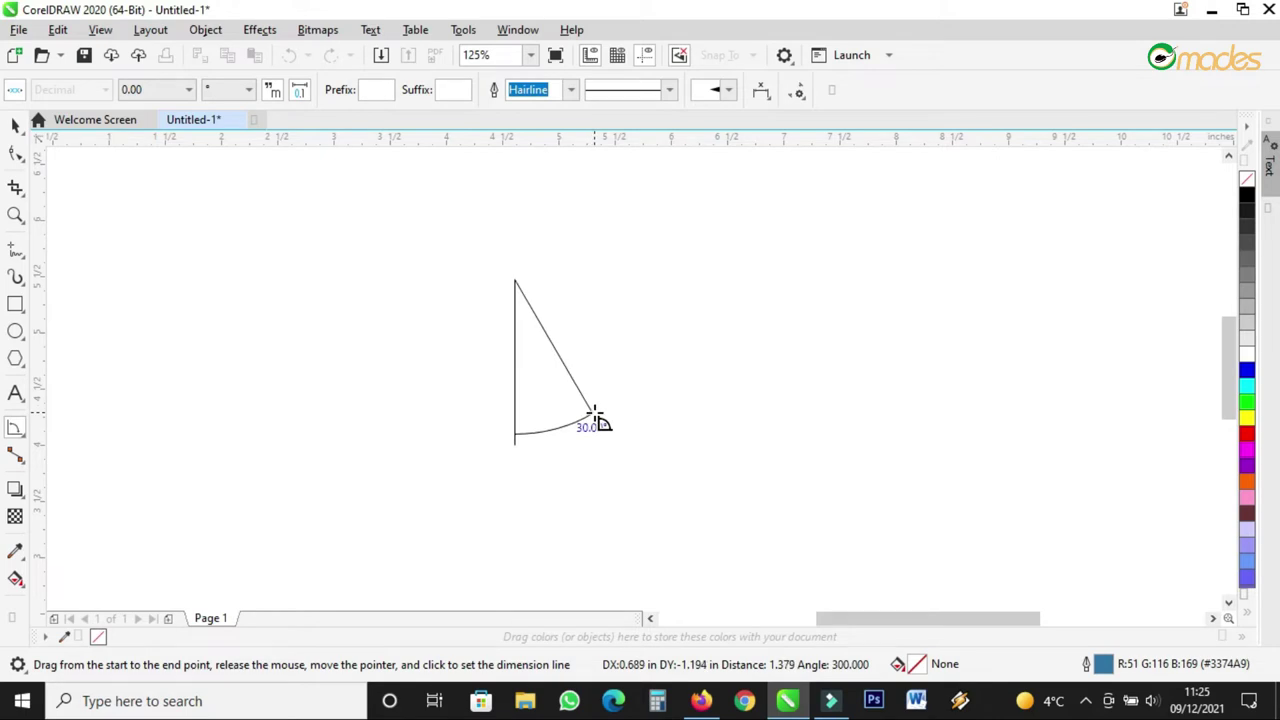
{"action": "left_click", "coordinate": [594, 416]}
{"action": "left_click", "coordinate": [596, 418]}
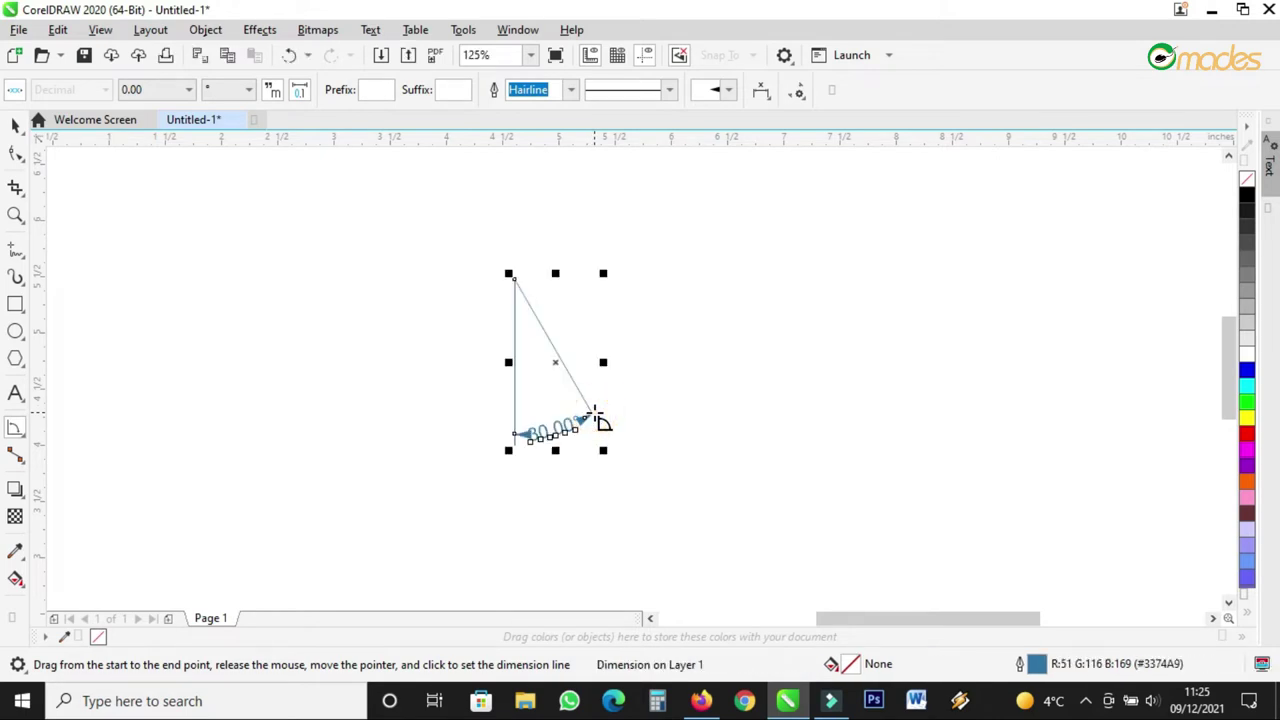
- Replace the arrowheads of the angular dimension with the plain line style that has no arrowhead
{"action": "scroll", "coordinate": [605, 420], "scroll_direction": "up", "scroll_amount": 4}
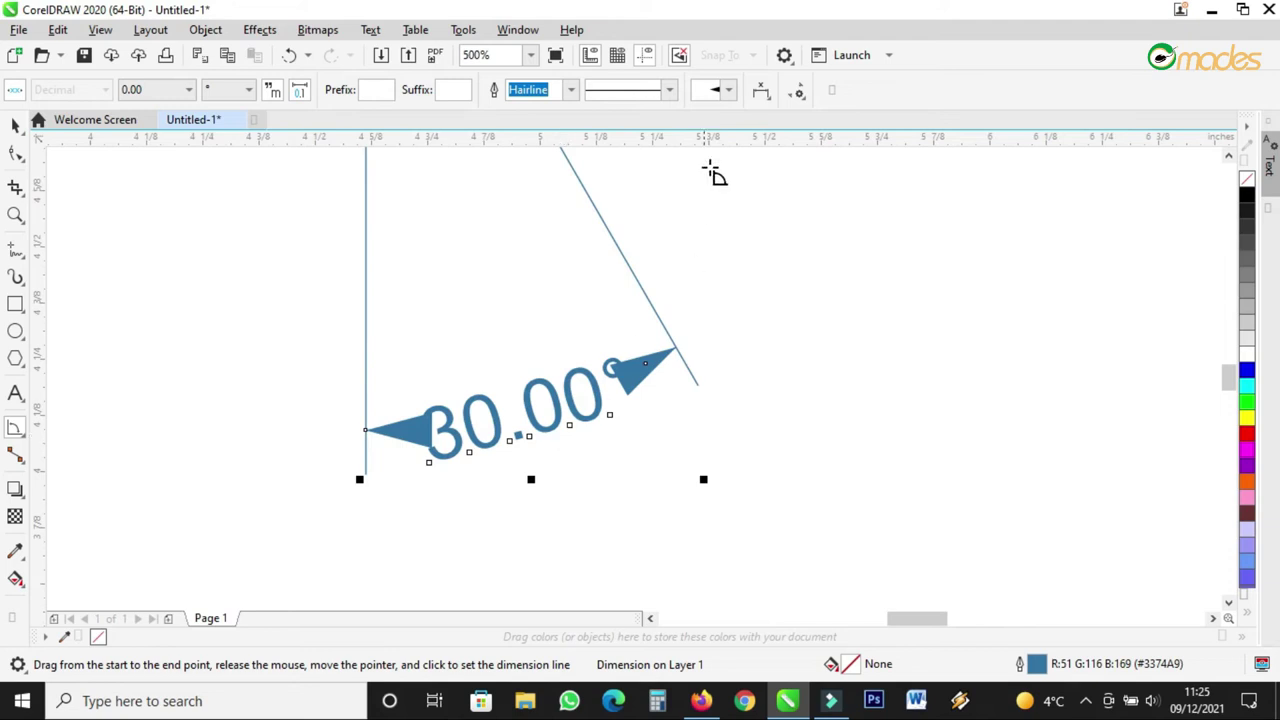
{"action": "left_click", "coordinate": [728, 90]}
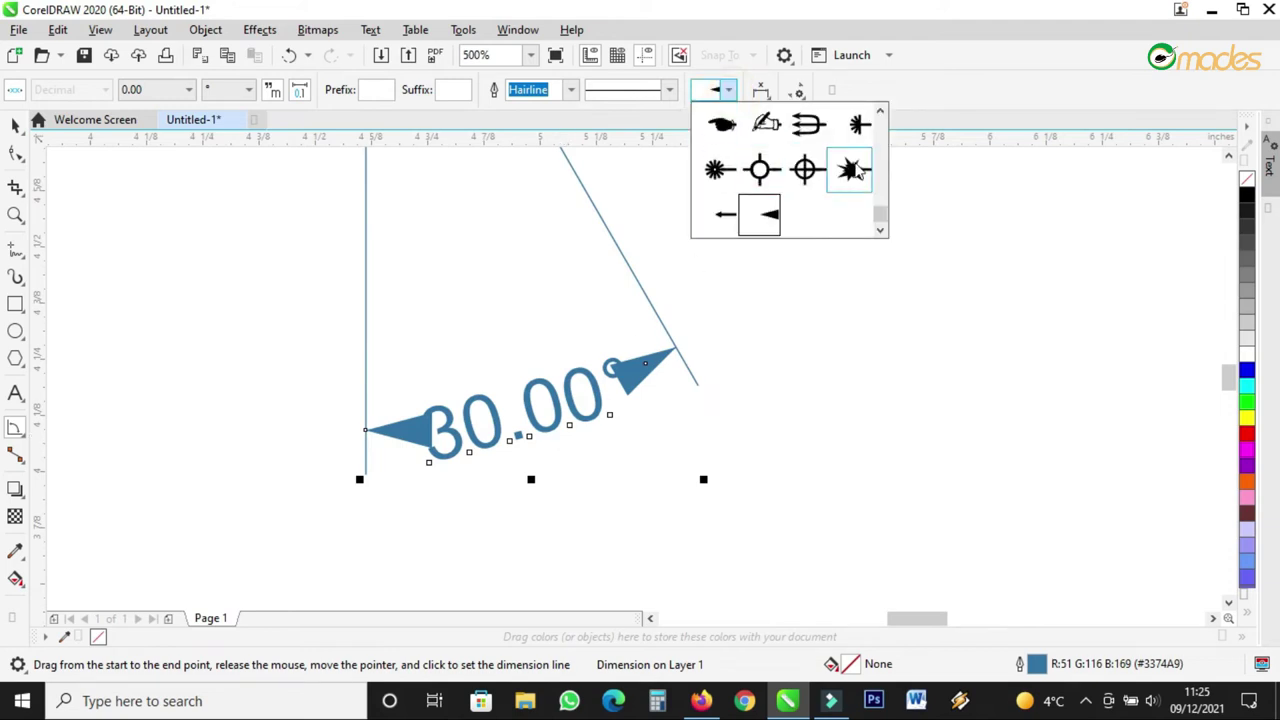
{"action": "left_click_drag", "start_coordinate": [880, 216], "coordinate": [885, 118]}
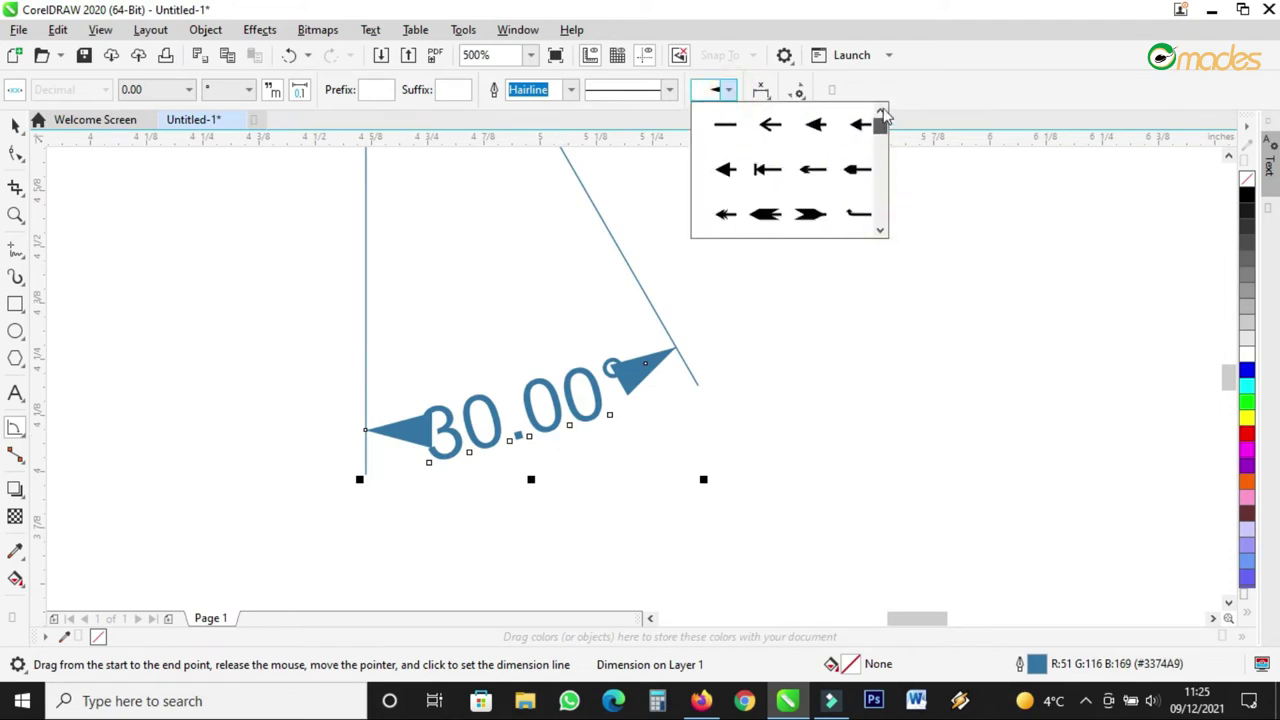
{"action": "left_click", "coordinate": [724, 122]}
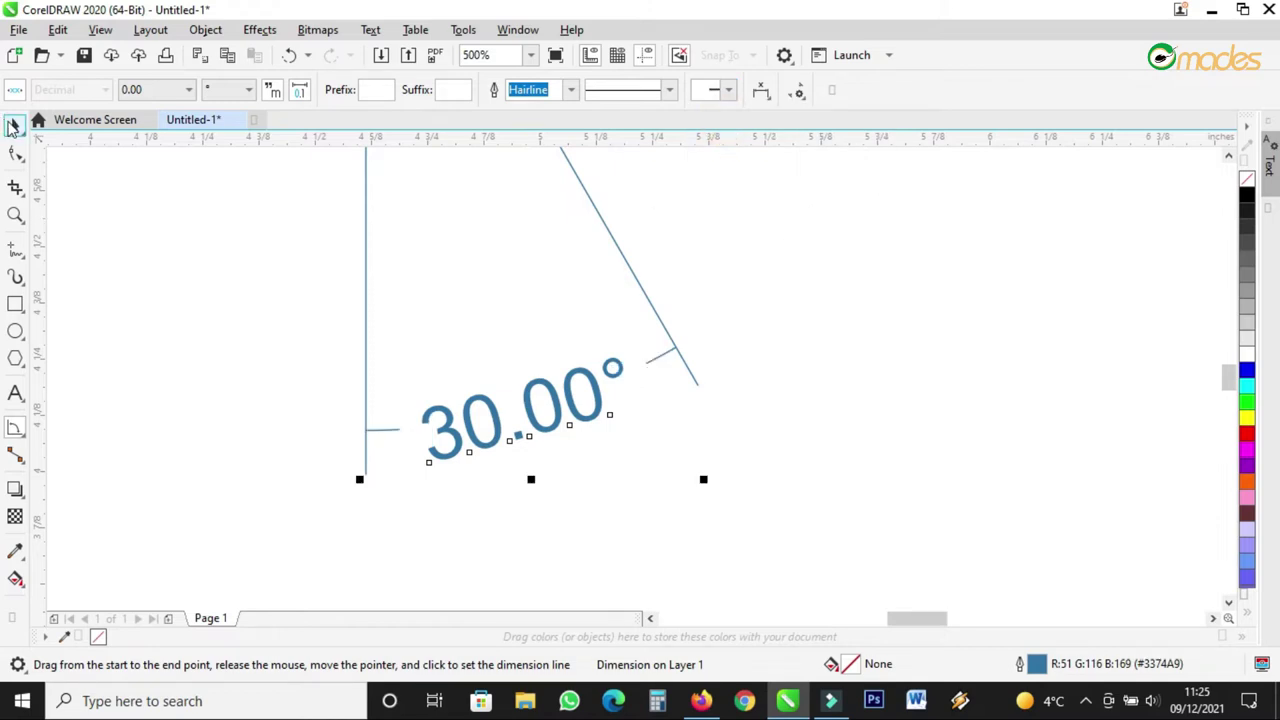
{"action": "left_click", "coordinate": [14, 125]}
- Centre the angular dimension on the page and add a horizontal and a vertical guideline crossing at the page centre
{"action": "scroll", "coordinate": [866, 532], "scroll_direction": "down", "scroll_amount": 1}
{"action": "scroll", "coordinate": [866, 537], "scroll_direction": "down", "scroll_amount": 1}
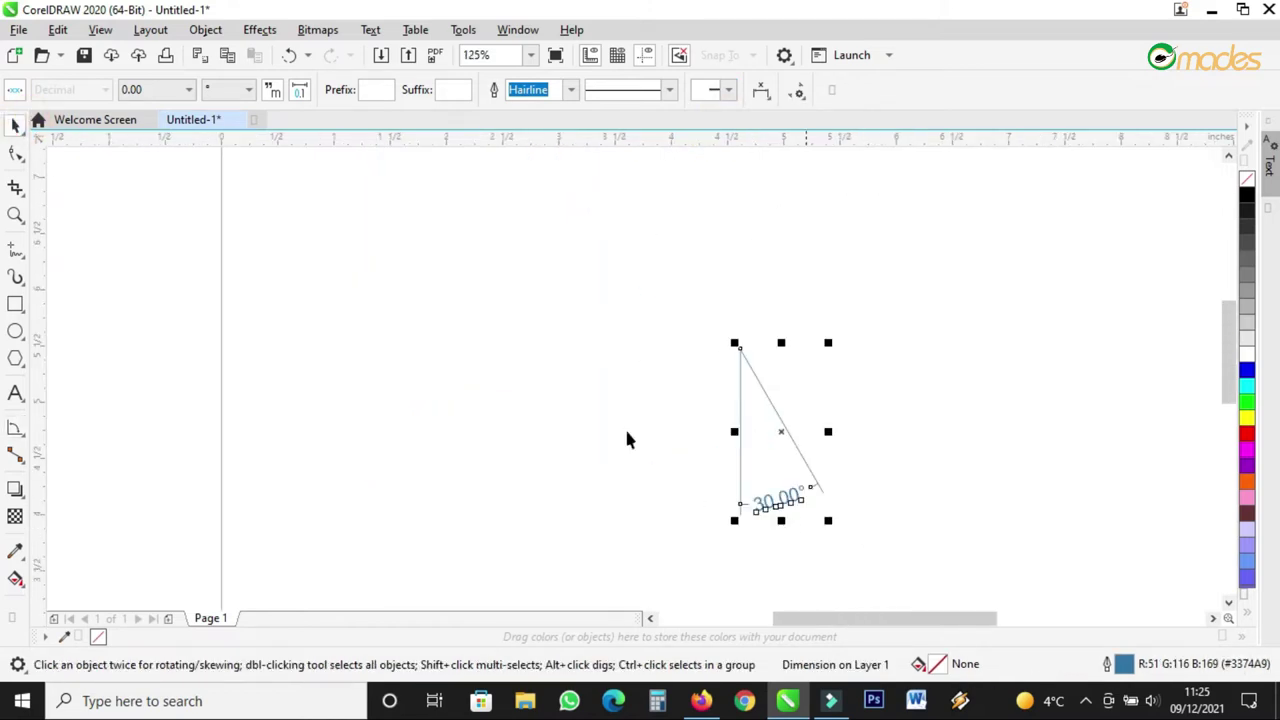
{"action": "scroll", "coordinate": [276, 316], "scroll_direction": "down", "scroll_amount": 1}
{"action": "scroll", "coordinate": [541, 355], "scroll_direction": "up", "scroll_amount": 1}
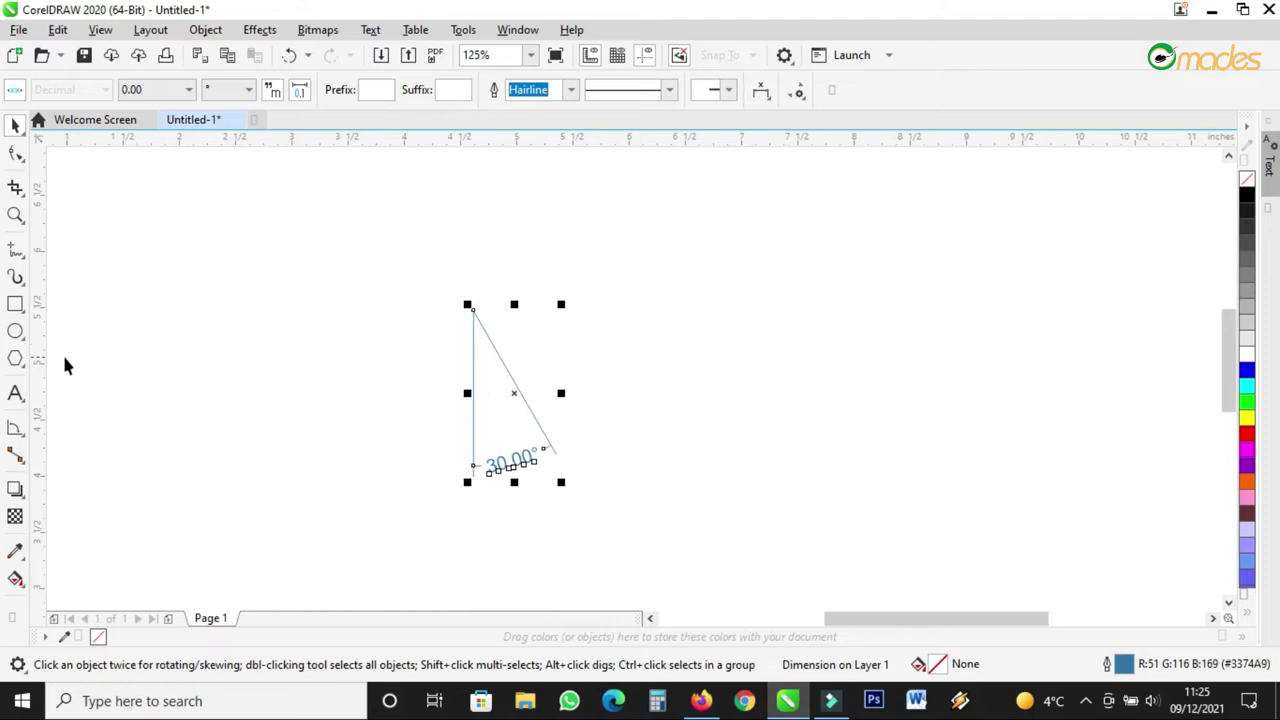
{"action": "left_click_drag", "start_coordinate": [43, 368], "coordinate": [571, 429]}
{"action": "left_click", "coordinate": [531, 418]}
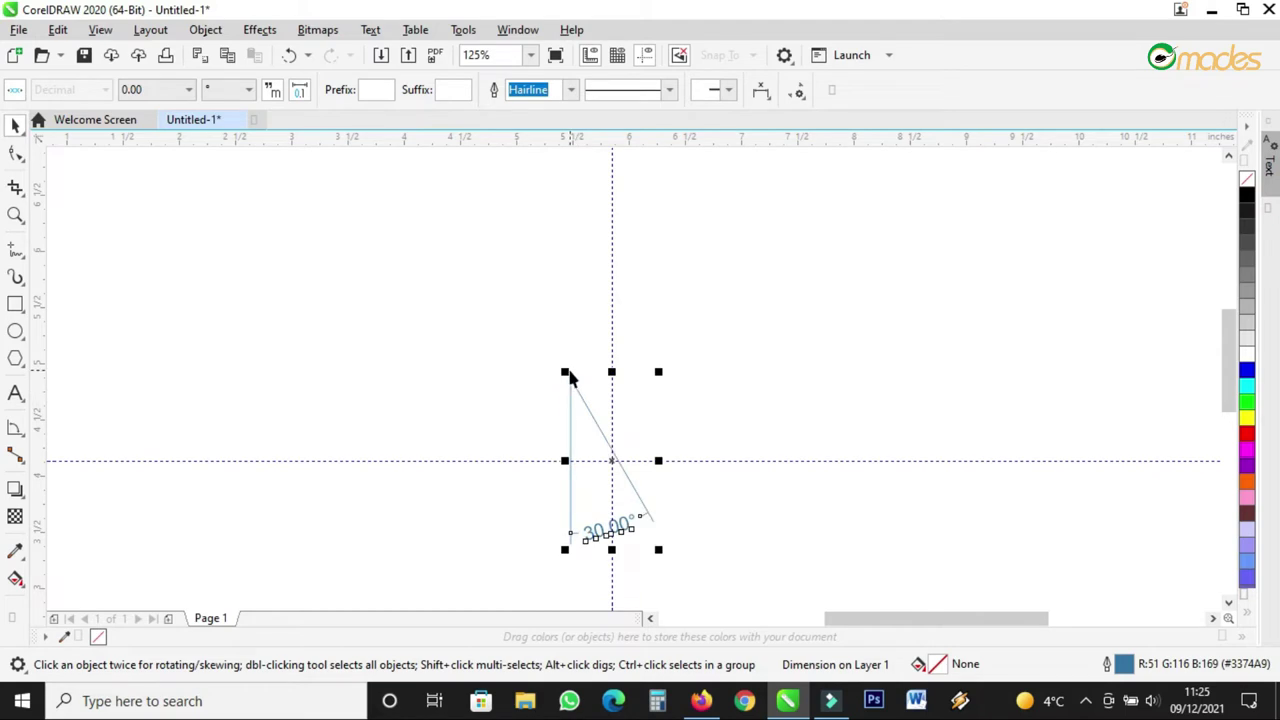
- Move the angular dimension so its apex sits exactly on the guideline intersection, and deselect it
{"action": "left_click_drag", "start_coordinate": [617, 461], "coordinate": [657, 544]}
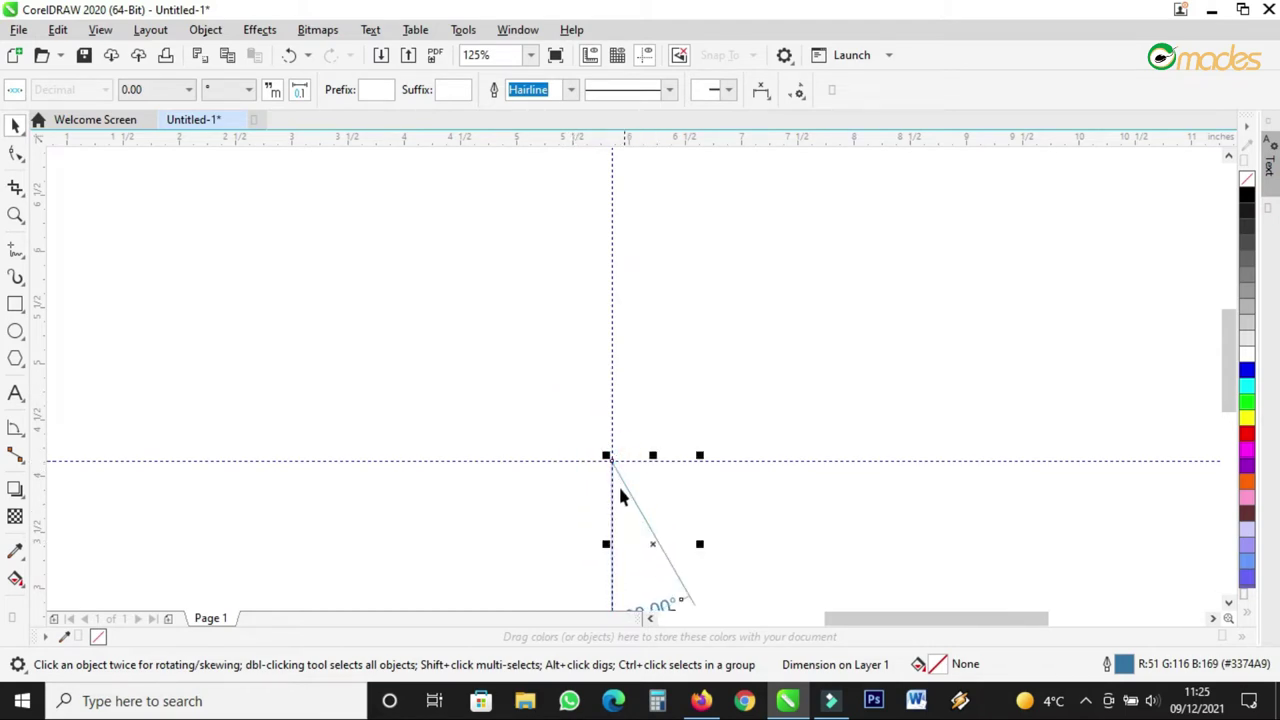
{"action": "scroll", "coordinate": [638, 480], "scroll_direction": "up", "scroll_amount": 10}
{"action": "left_click_drag", "start_coordinate": [524, 424], "coordinate": [562, 385]}
{"action": "scroll", "coordinate": [500, 300], "scroll_direction": "down", "scroll_amount": 7}
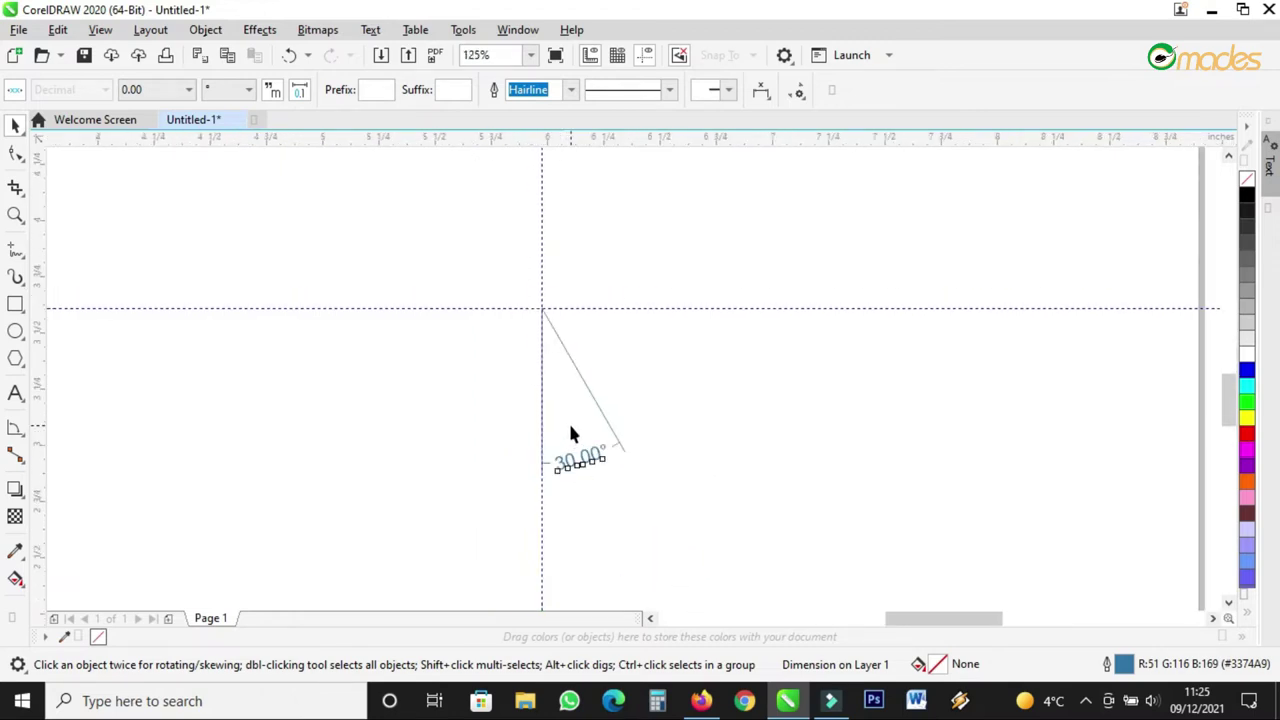
{"action": "scroll", "coordinate": [571, 433], "scroll_direction": "up", "scroll_amount": 2}
{"action": "left_click", "coordinate": [874, 420]}
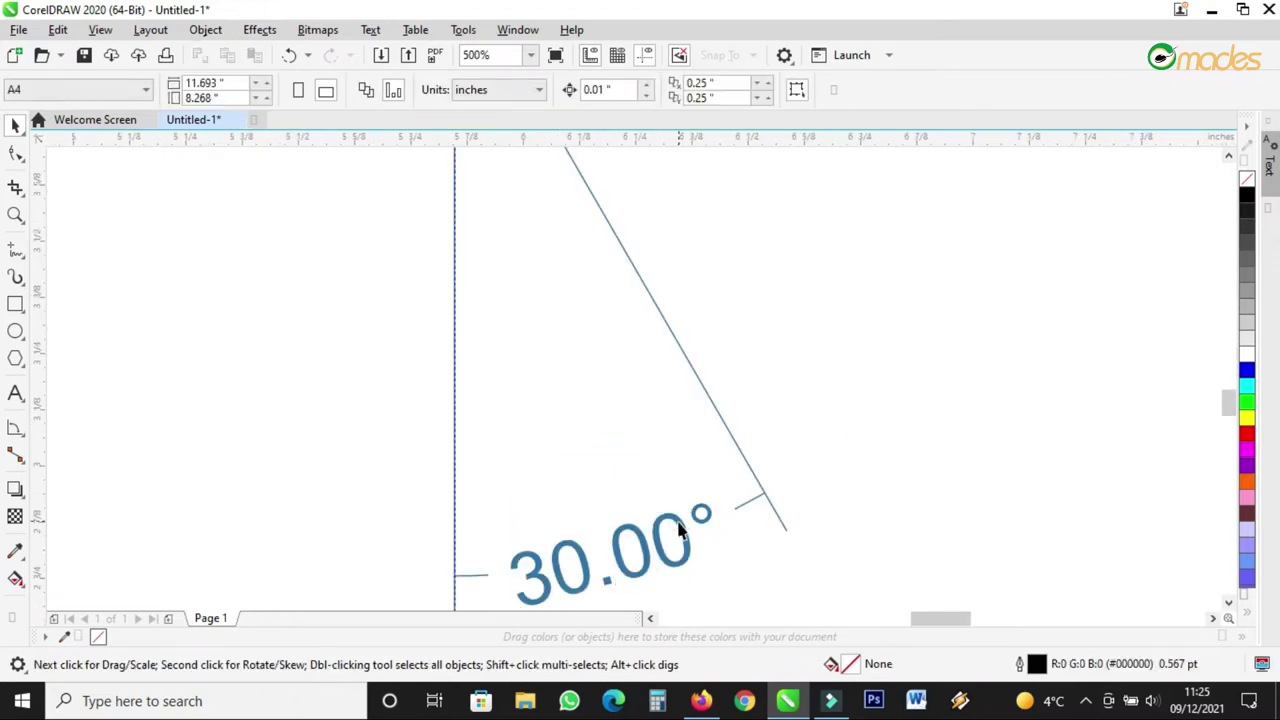
{"action": "left_click", "coordinate": [679, 520]}
{"action": "right_click", "coordinate": [680, 522]}
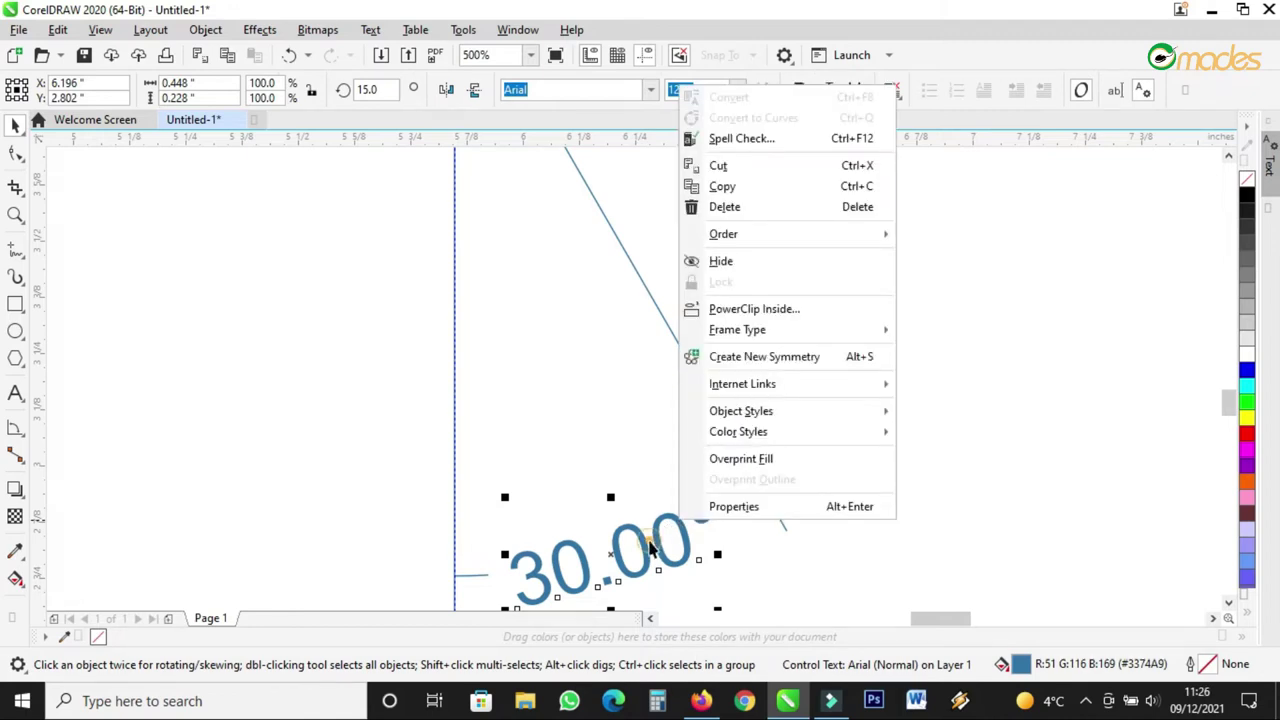
{"action": "key", "text": "Escape"}
{"action": "scroll", "coordinate": [708, 402], "scroll_direction": "down", "scroll_amount": 1}
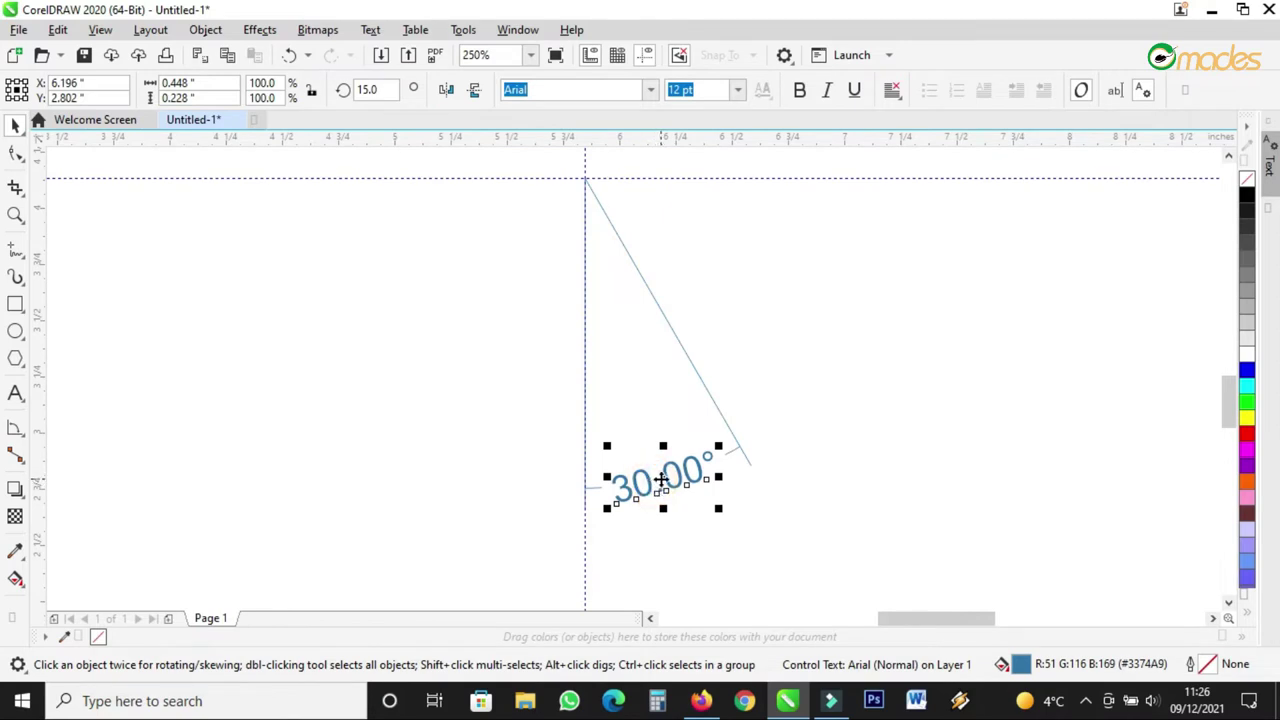
{"action": "right_click", "coordinate": [663, 480]}
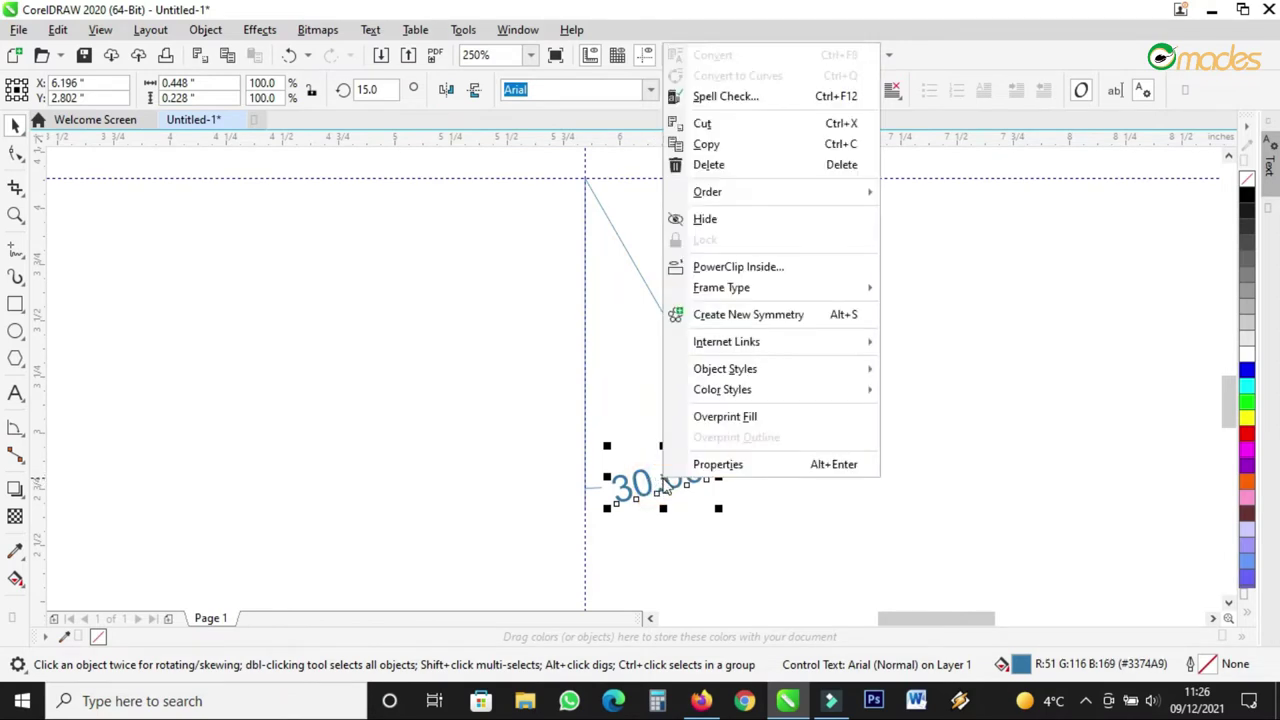
{"action": "left_click", "coordinate": [1008, 348]}
{"action": "scroll", "coordinate": [672, 345], "scroll_direction": "down", "scroll_amount": 1}
- Select the angular dimension for rotation and move its rotation centre onto its apex at the guideline intersection
{"action": "left_click", "coordinate": [694, 376]}
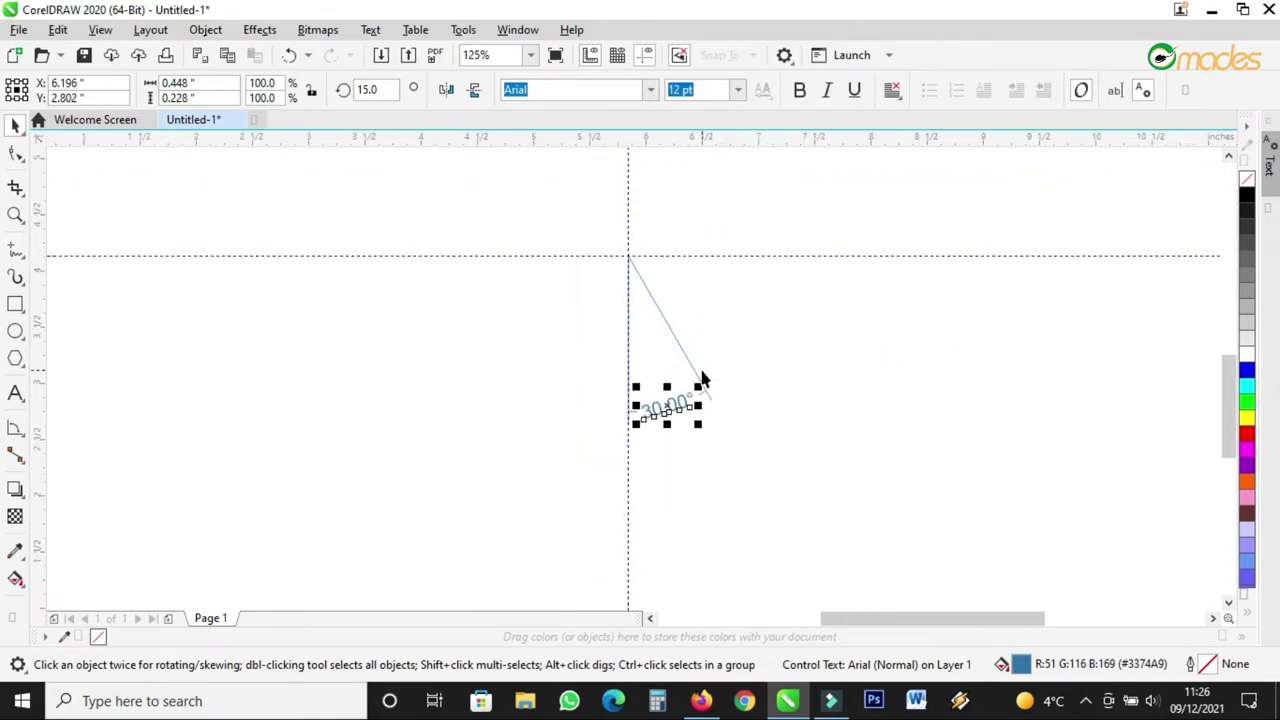
{"action": "left_click", "coordinate": [683, 363]}
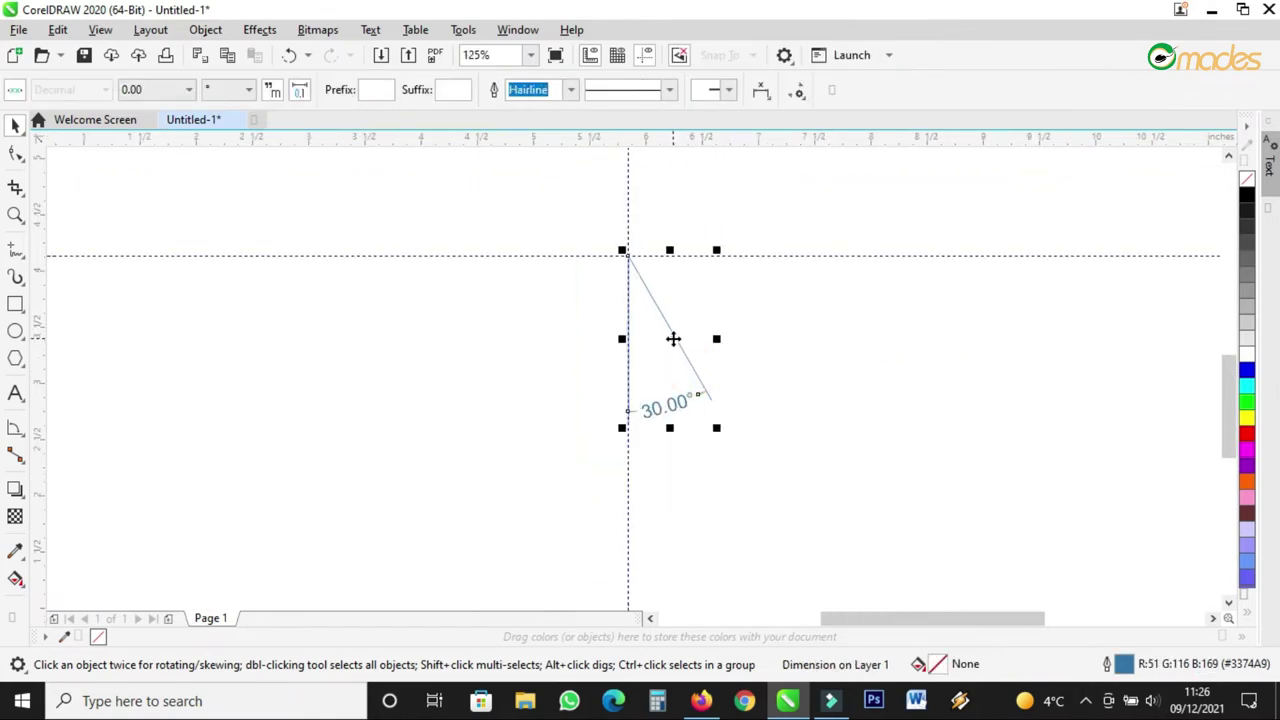
{"action": "scroll", "coordinate": [673, 339], "scroll_direction": "up", "scroll_amount": 2}
{"action": "left_click", "coordinate": [664, 342]}
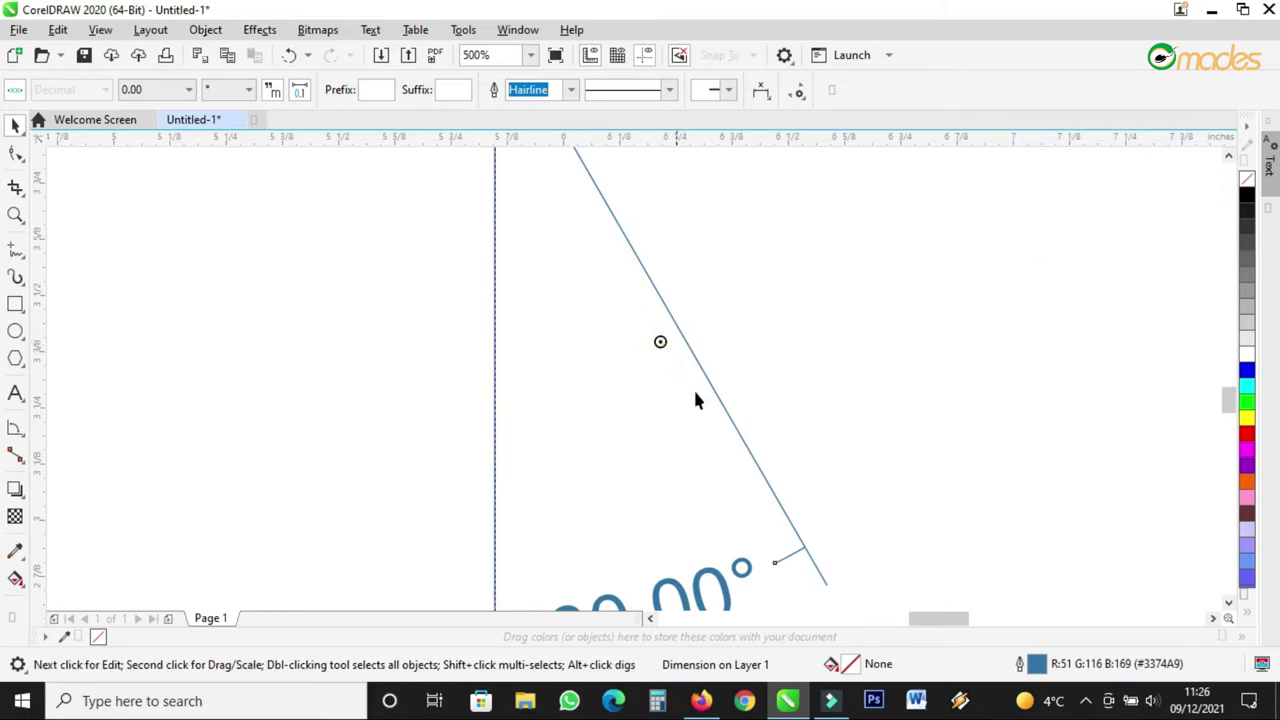
{"action": "scroll", "coordinate": [707, 412], "scroll_direction": "down", "scroll_amount": 2}
{"action": "scroll", "coordinate": [664, 355], "scroll_direction": "up", "scroll_amount": 2}
{"action": "scroll", "coordinate": [750, 450], "scroll_direction": "down", "scroll_amount": 1}
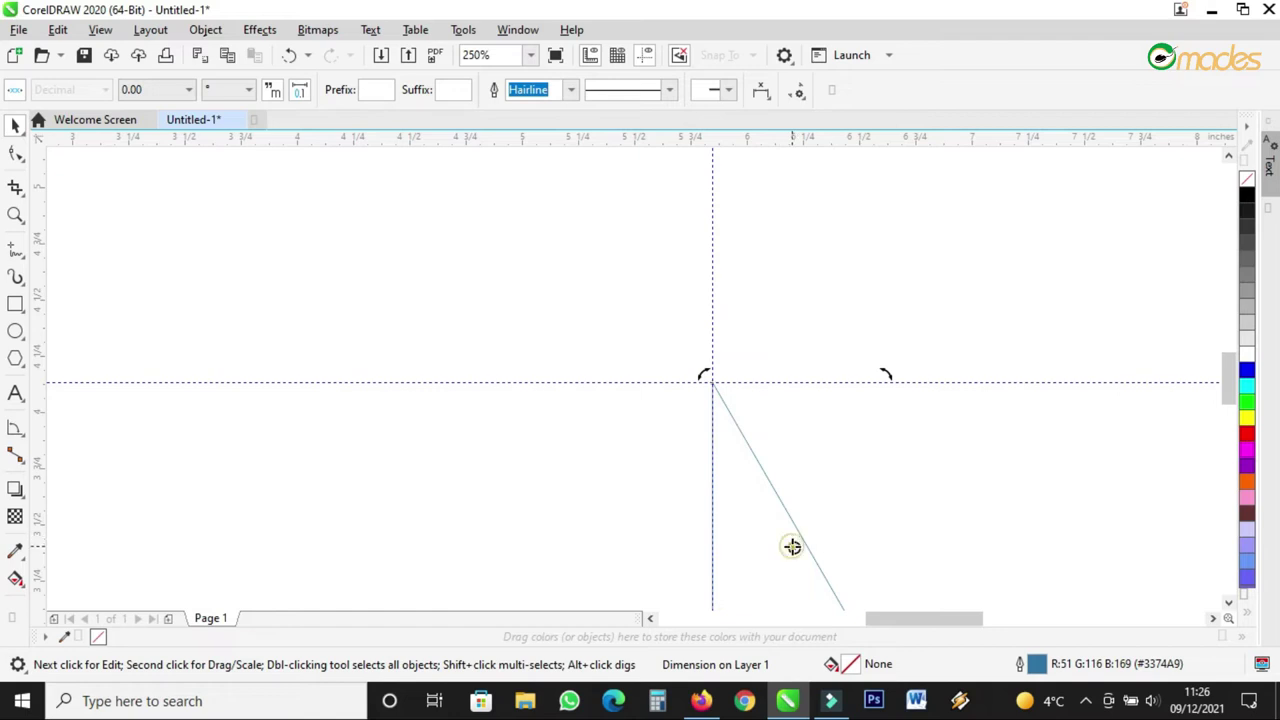
{"action": "scroll", "coordinate": [714, 382], "scroll_direction": "up", "scroll_amount": 8}
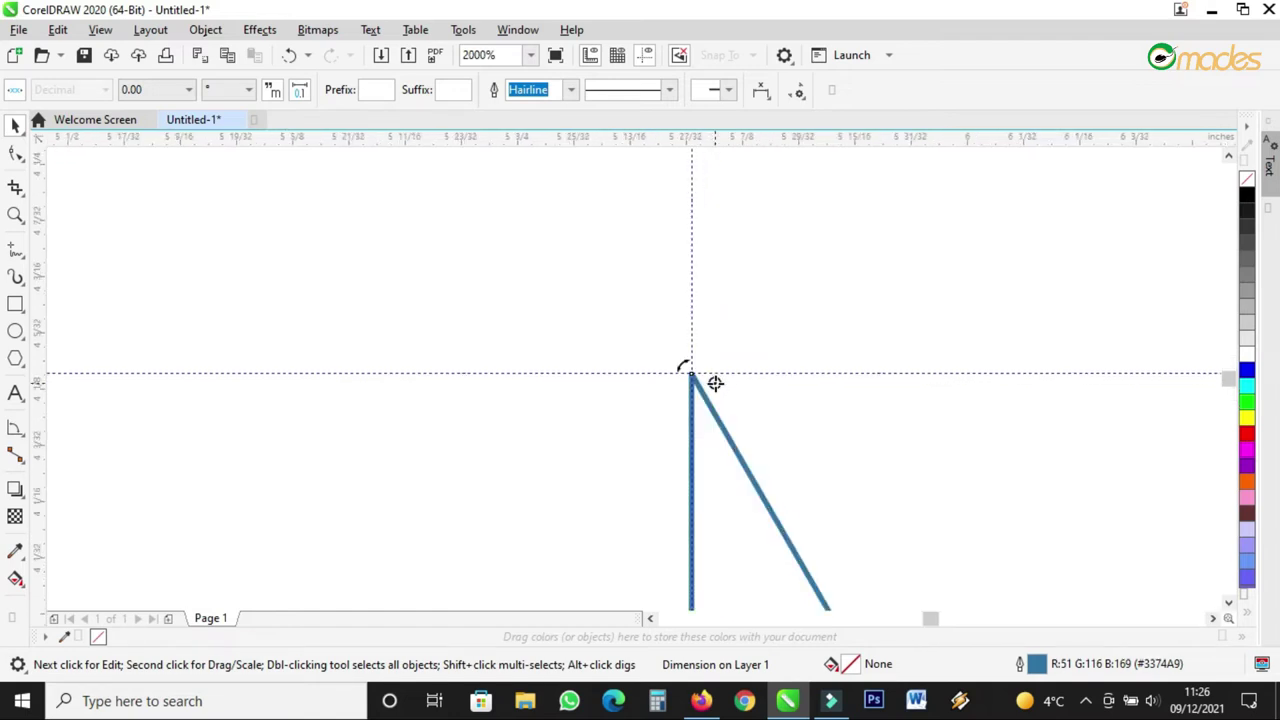
{"action": "scroll", "coordinate": [718, 383], "scroll_direction": "up", "scroll_amount": 1}
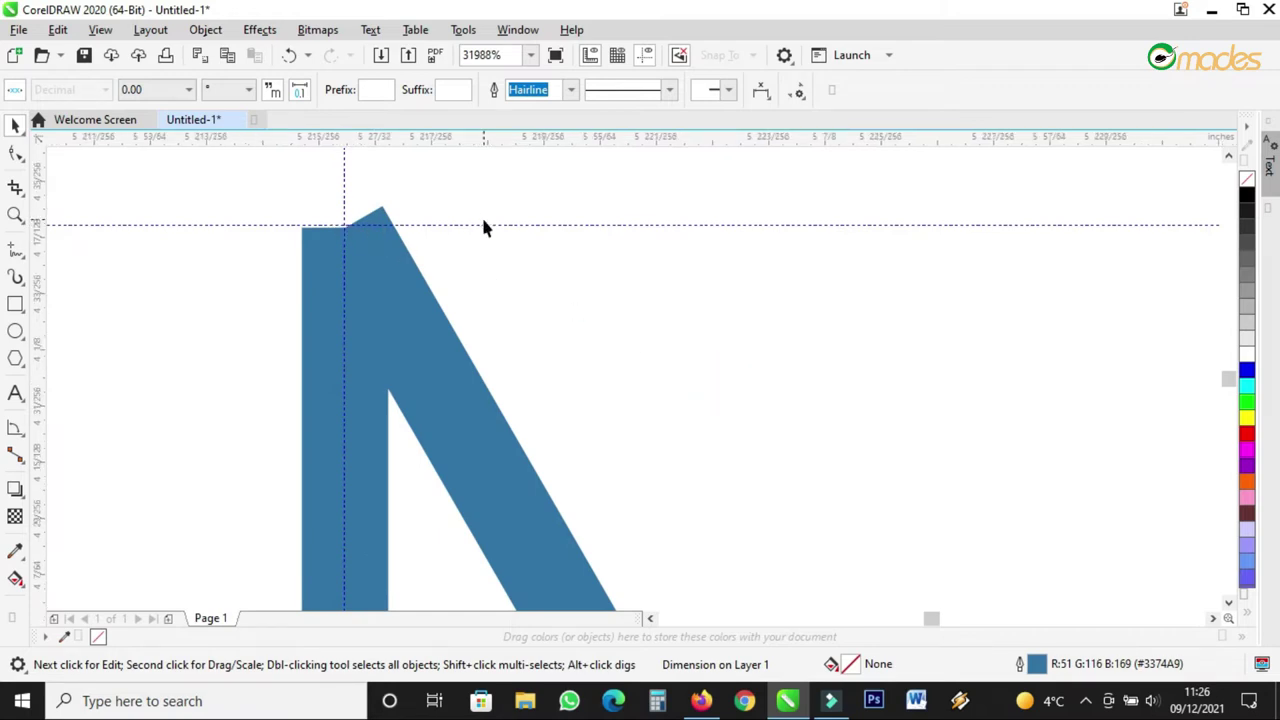
{"action": "scroll", "coordinate": [481, 215], "scroll_direction": "down", "scroll_amount": 5}
{"action": "scroll", "coordinate": [481, 216], "scroll_direction": "down", "scroll_amount": 2}
{"action": "scroll", "coordinate": [482, 215], "scroll_direction": "down", "scroll_amount": 1}
{"action": "scroll", "coordinate": [507, 232], "scroll_direction": "up", "scroll_amount": 1}
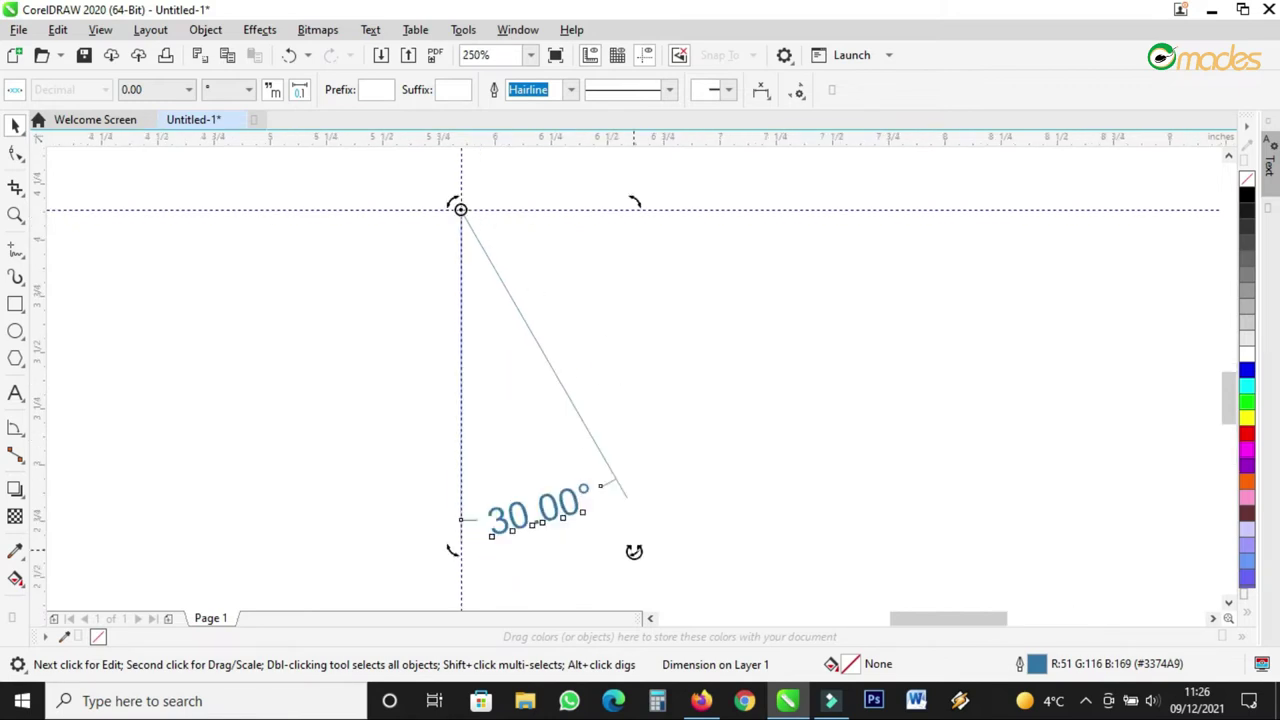
- Rotate a copy of the dimension 30° counter-clockwise about its apex and repeat the duplication until eleven dimensions surround the centre
{"action": "left_click_drag", "start_coordinate": [635, 549], "coordinate": [769, 465]}
{"action": "key", "text": "ctrl+r"}
{"action": "key", "text": "ctrl+r"}
{"action": "key", "text": "ctrl+r"}
{"action": "key", "text": "ctrl+r"}
{"action": "key", "text": "ctrl+r"}
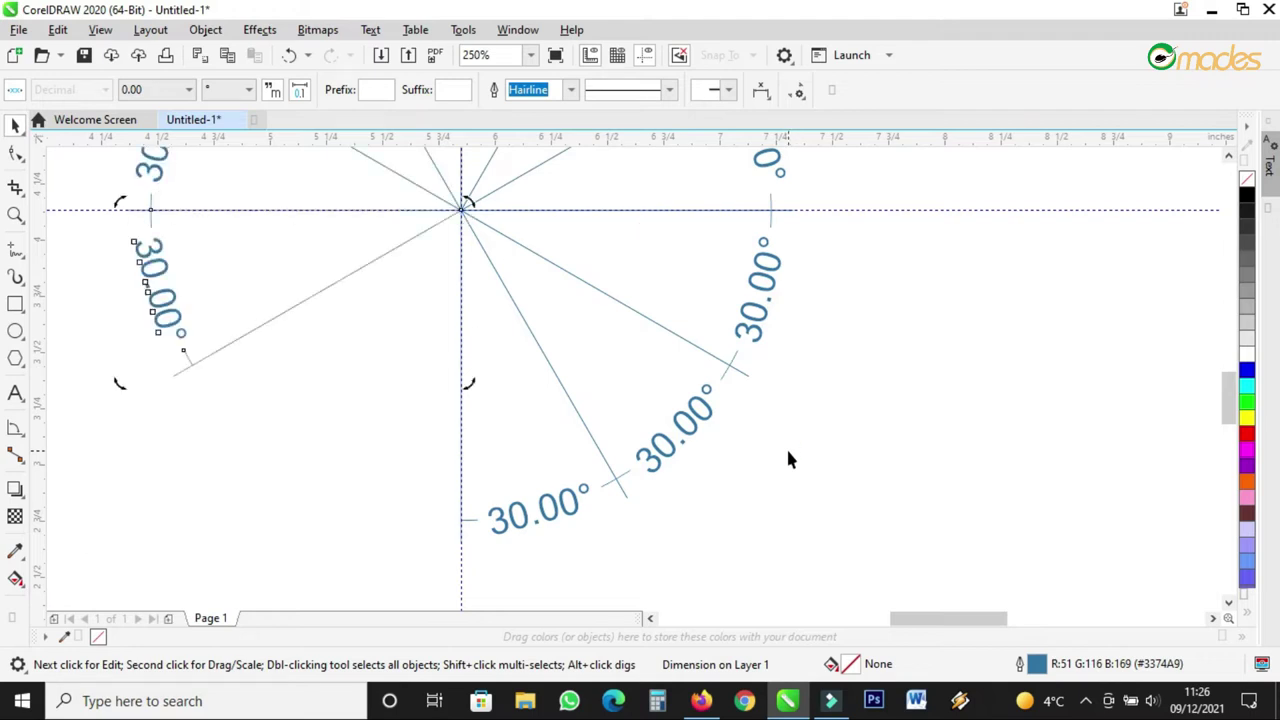
{"action": "key", "text": "ctrl+r"}
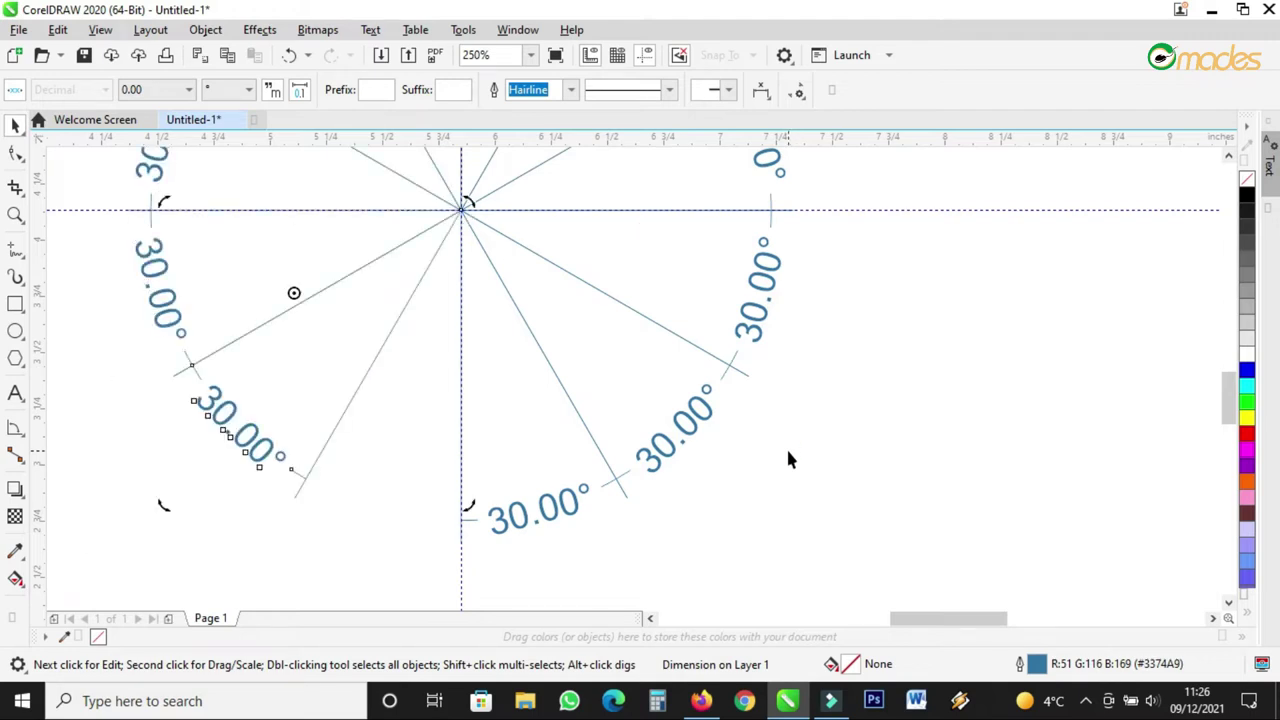
- Select all the angular dimensions, break them apart into separate lines and text, and clear the selection
{"action": "scroll", "coordinate": [788, 456], "scroll_direction": "down", "scroll_amount": 3}
{"action": "scroll", "coordinate": [788, 456], "scroll_direction": "down", "scroll_amount": 2}
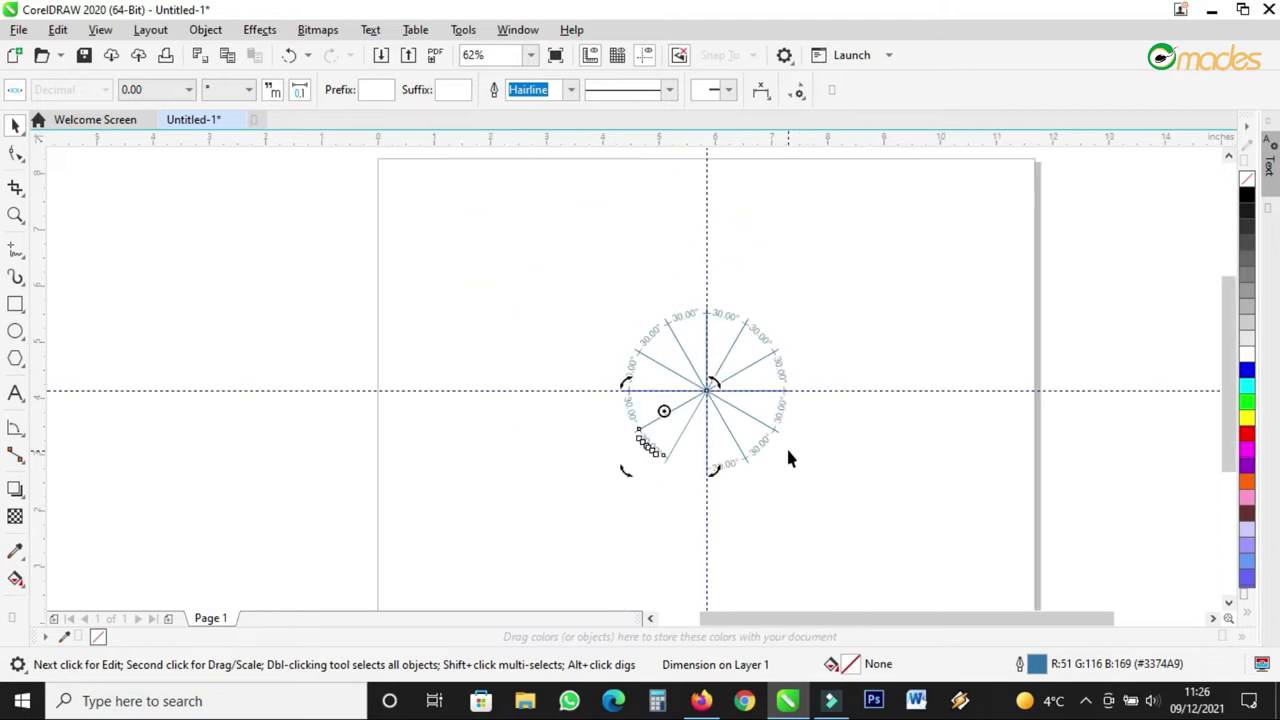
{"action": "left_click_drag", "start_coordinate": [506, 263], "coordinate": [834, 526]}
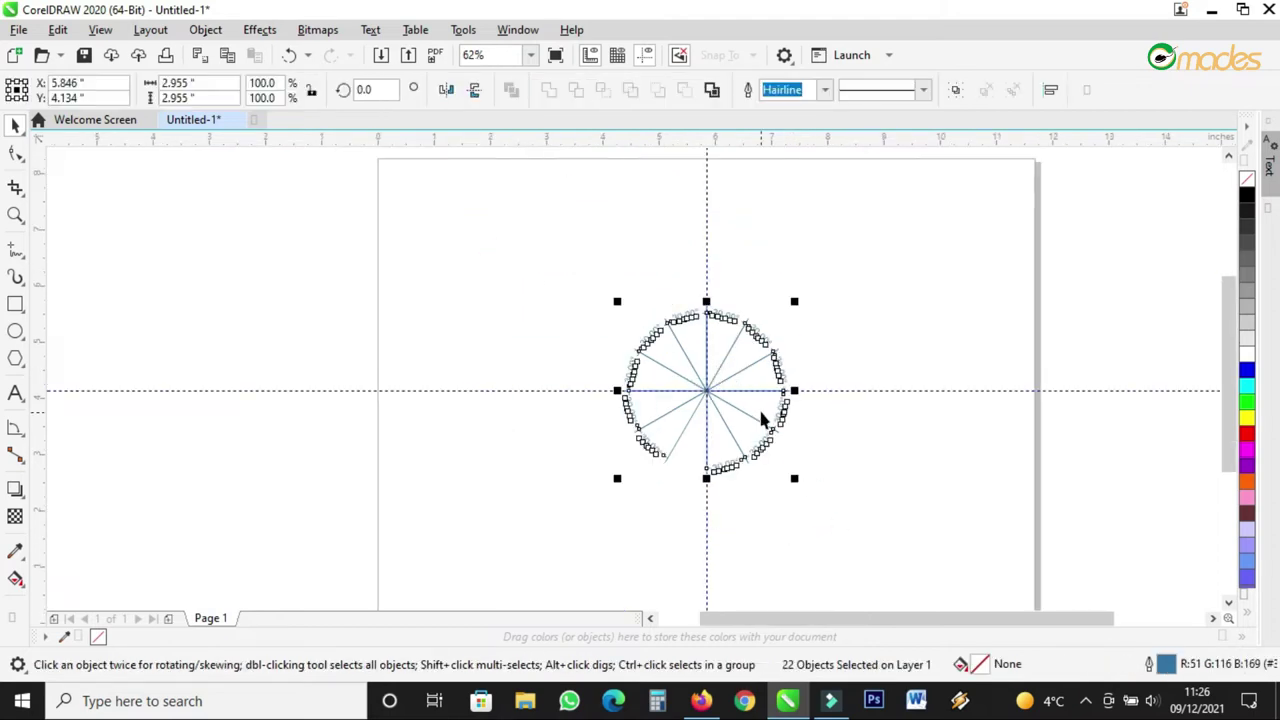
{"action": "scroll", "coordinate": [757, 390], "scroll_direction": "up", "scroll_amount": 5}
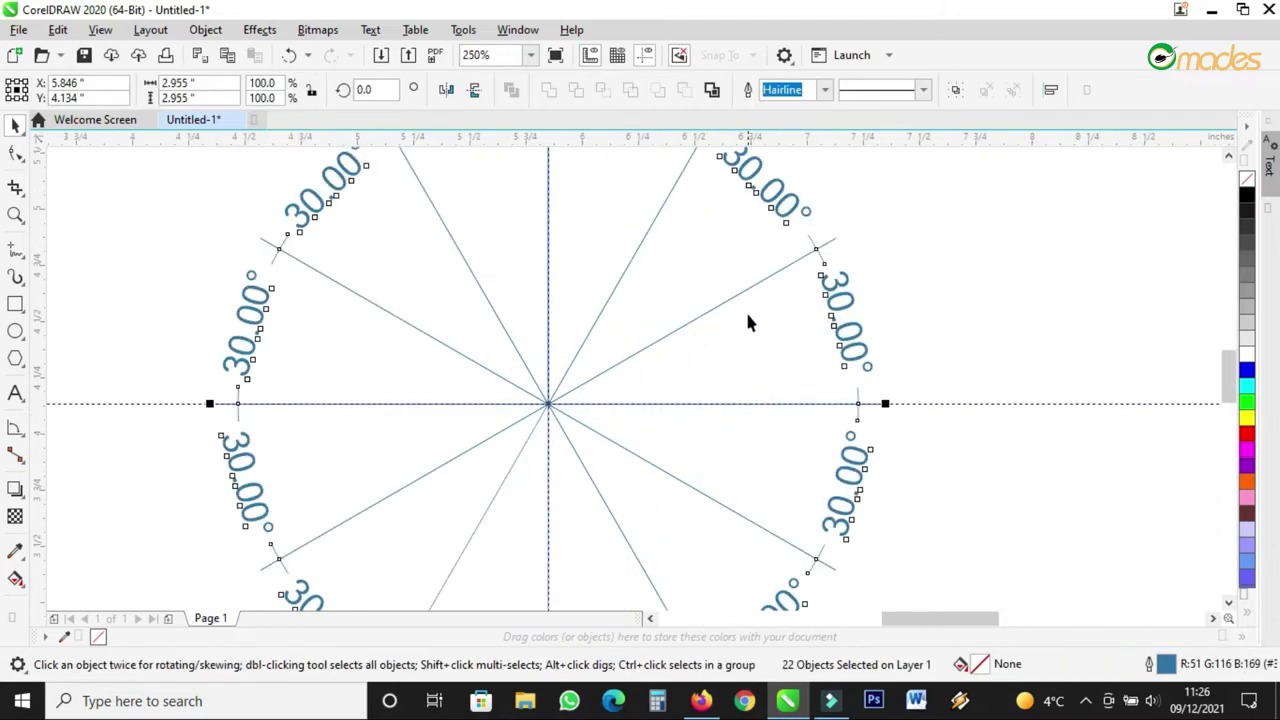
{"action": "right_click", "coordinate": [767, 199]}
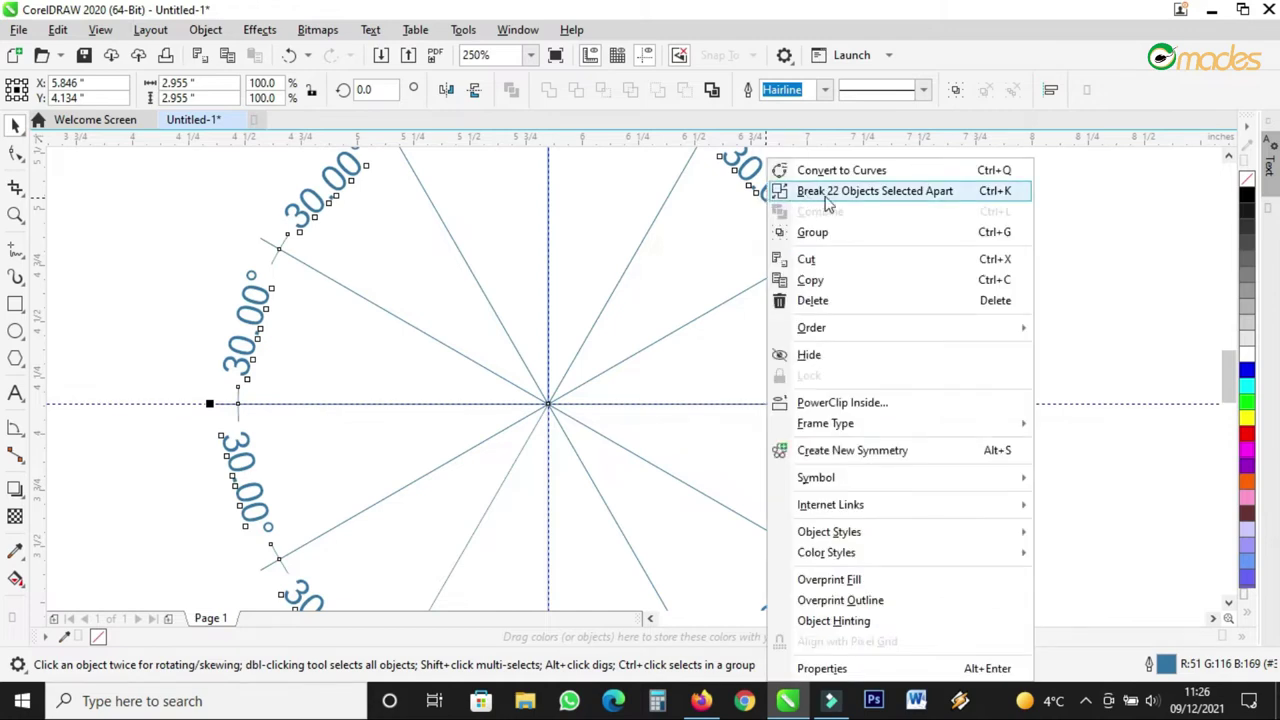
{"action": "left_click", "coordinate": [820, 200]}
{"action": "scroll", "coordinate": [784, 322], "scroll_direction": "down", "scroll_amount": 3}
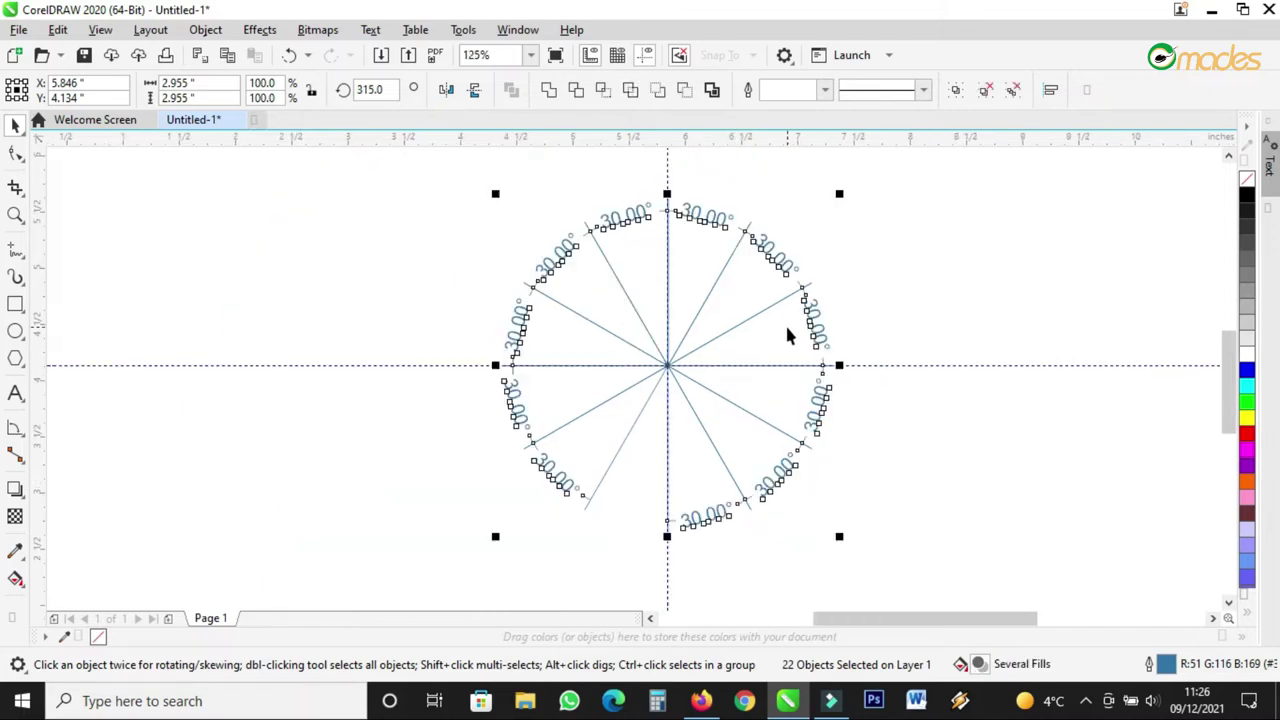
{"action": "left_click", "coordinate": [875, 222]}
- Delete the five 30.00° text labels around the upper part of the dial, keeping the lines and tick marks
{"action": "scroll", "coordinate": [756, 247], "scroll_direction": "up", "scroll_amount": 3}
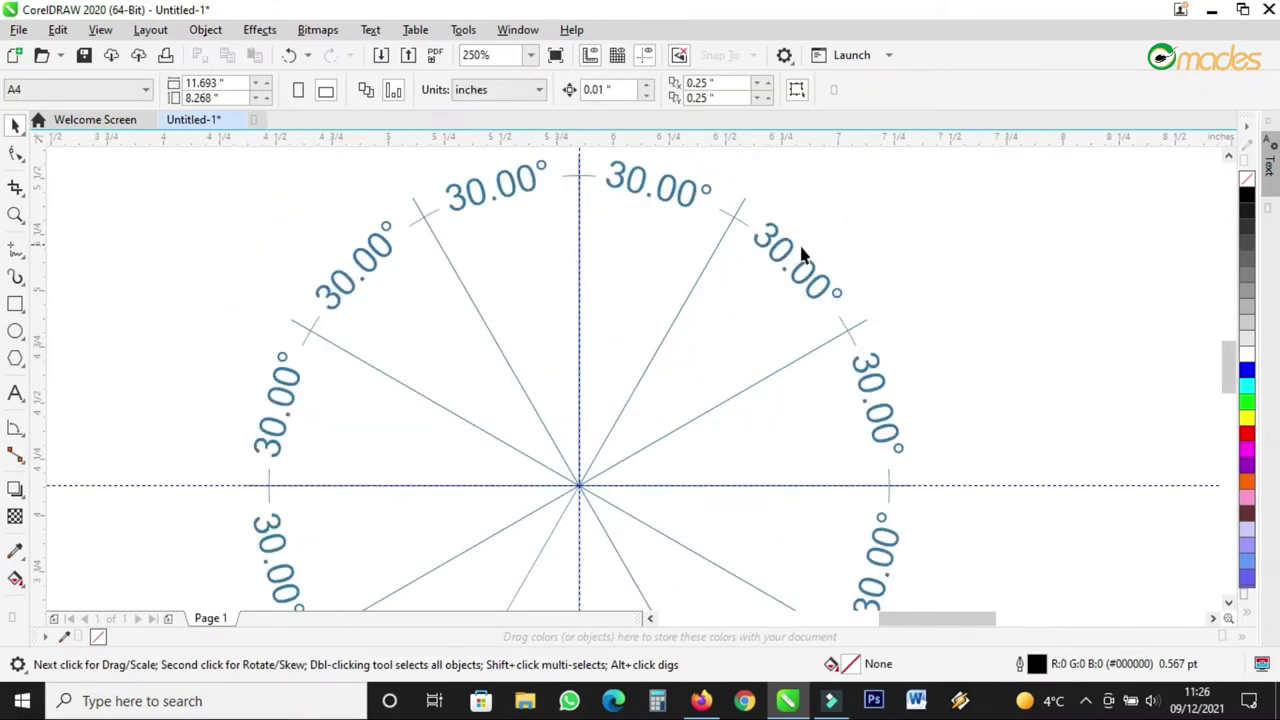
{"action": "left_click", "coordinate": [788, 251]}
{"action": "key", "text": "Delete"}
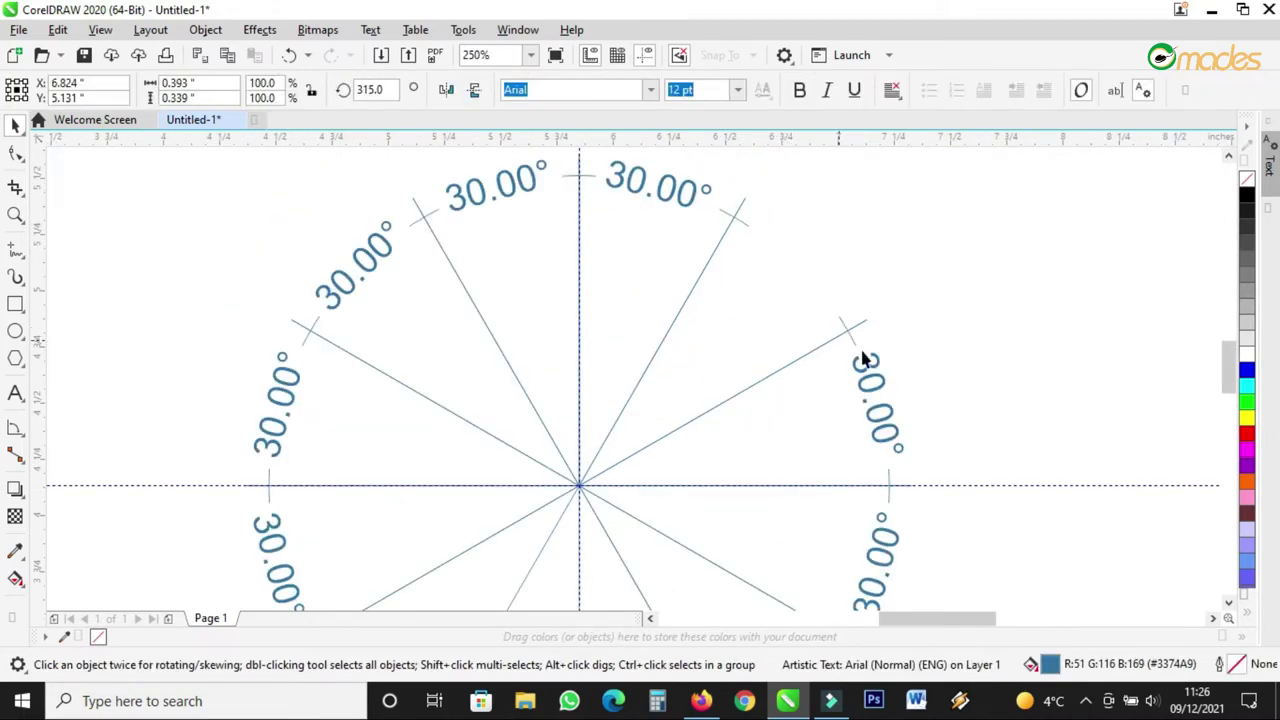
{"action": "left_click", "coordinate": [866, 366]}
{"action": "key", "text": "Delete"}
{"action": "left_click", "coordinate": [665, 192]}
{"action": "key", "text": "Delete"}
{"action": "left_click", "coordinate": [535, 182]}
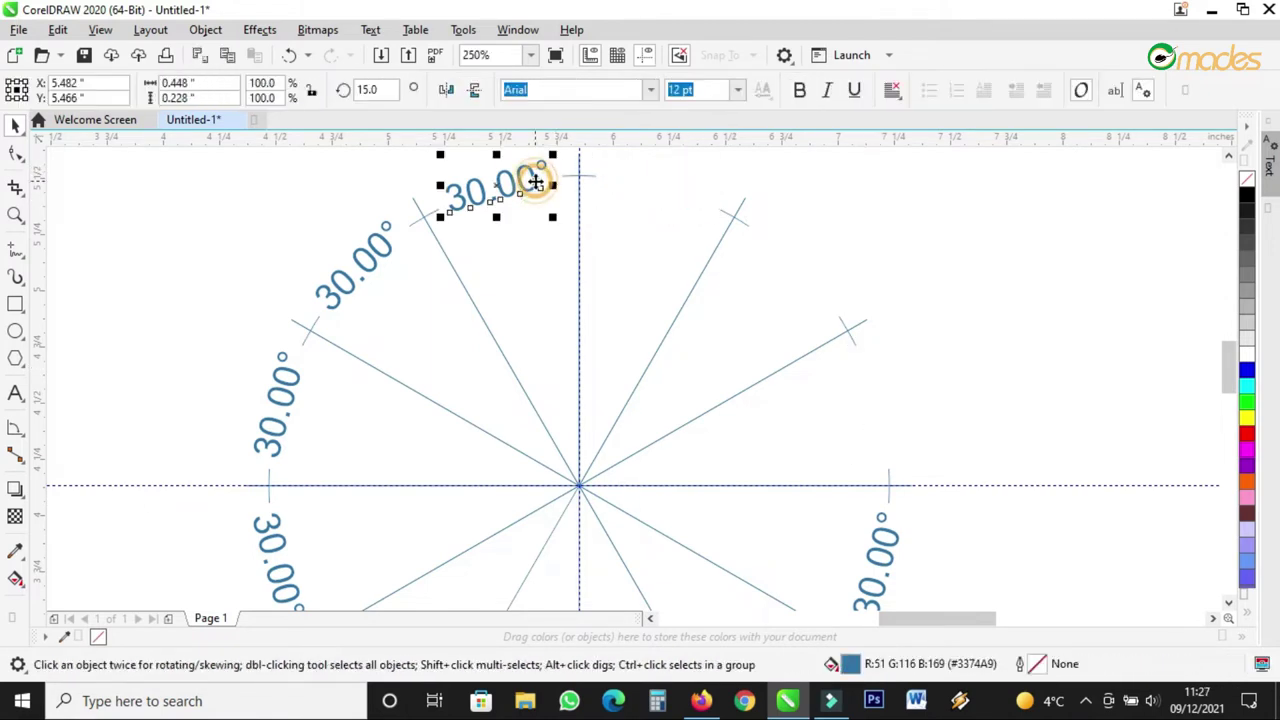
{"action": "key", "text": "Delete"}
{"action": "left_click", "coordinate": [382, 244]}
{"action": "key", "text": "Delete"}
- Delete the remaining six 30.00° text labels along the left side and around the lower part of the dial
{"action": "scroll", "coordinate": [460, 166], "scroll_direction": "down", "scroll_amount": 1}
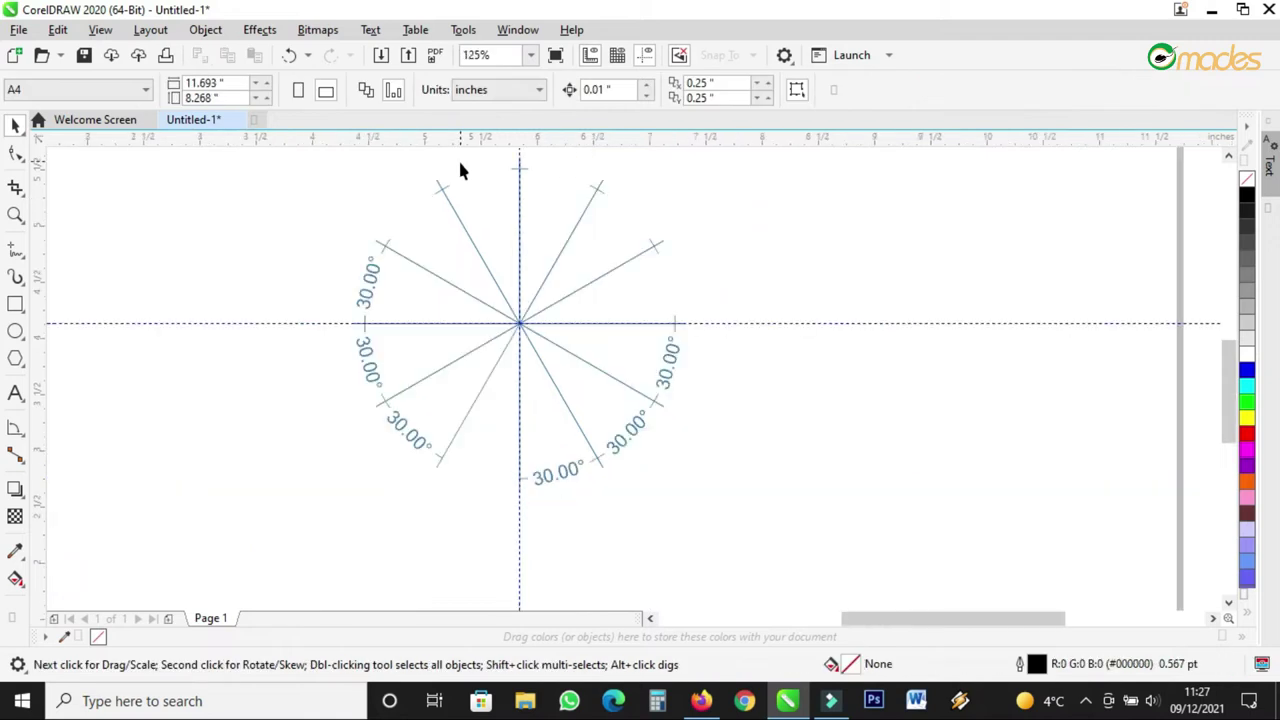
{"action": "left_click", "coordinate": [372, 273]}
{"action": "scroll", "coordinate": [370, 340], "scroll_direction": "up", "scroll_amount": 3}
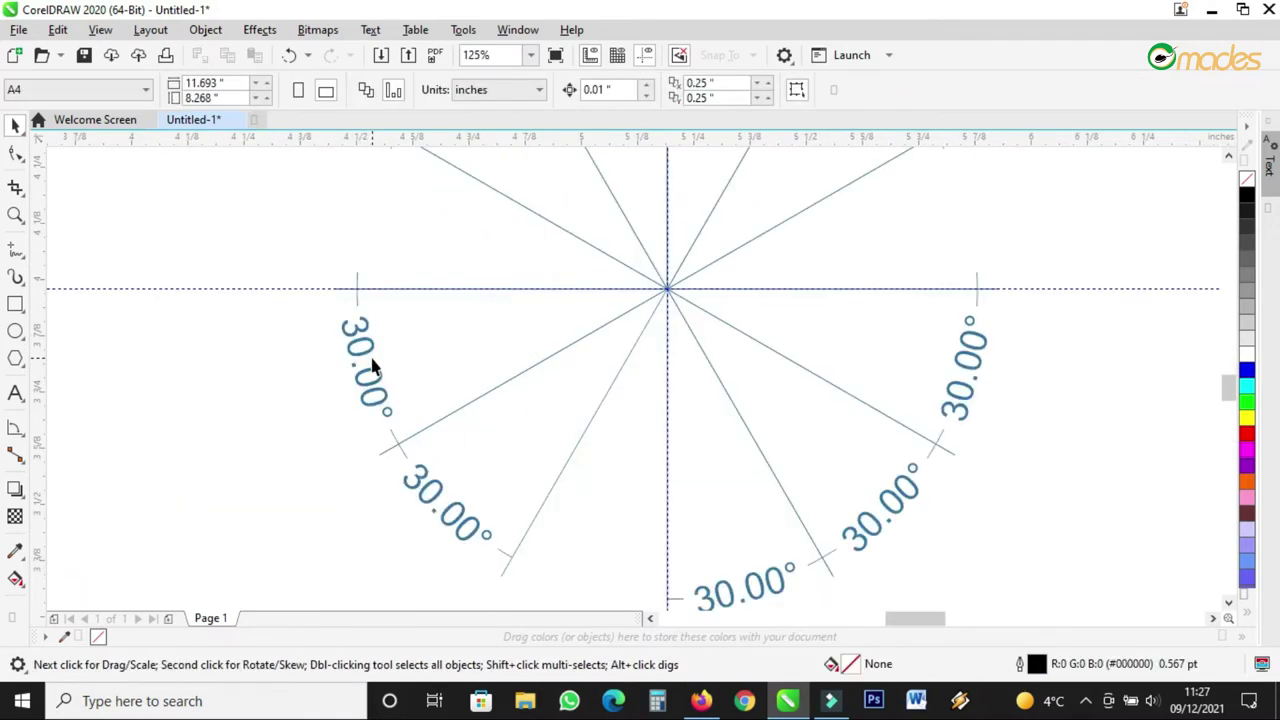
{"action": "left_click", "coordinate": [398, 215]}
{"action": "scroll", "coordinate": [440, 328], "scroll_direction": "down", "scroll_amount": 2}
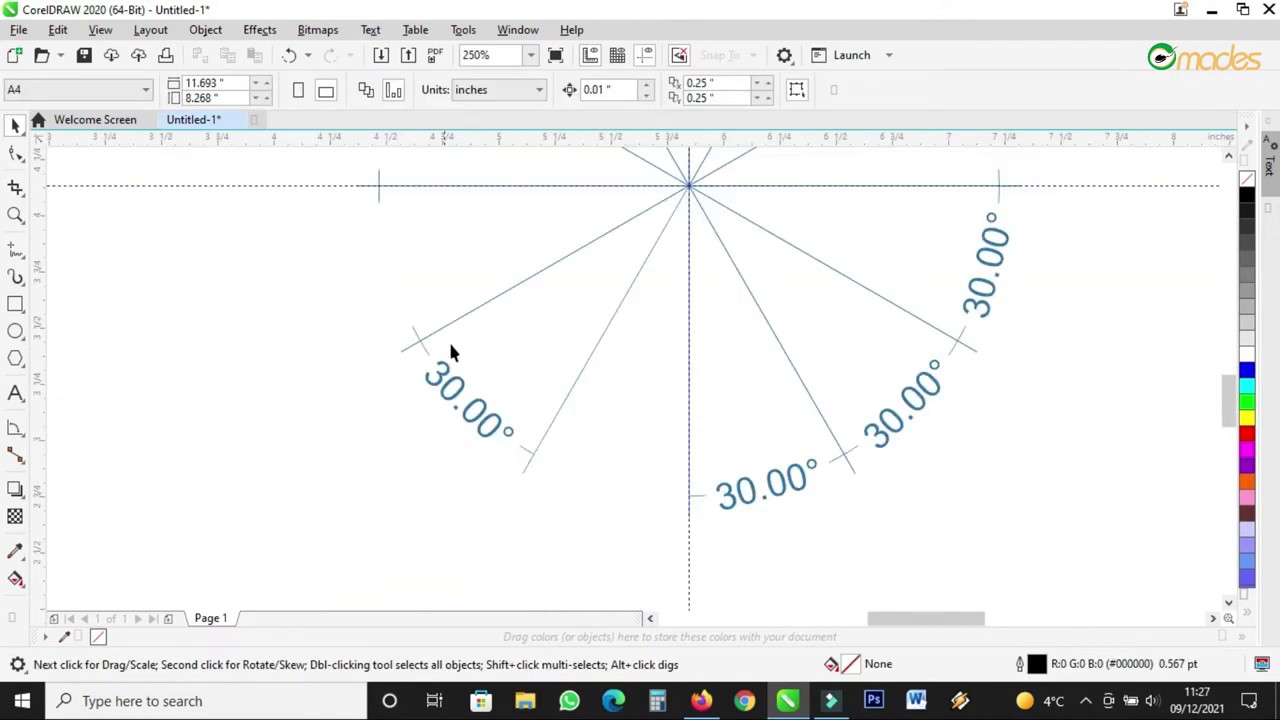
{"action": "left_click", "coordinate": [495, 428]}
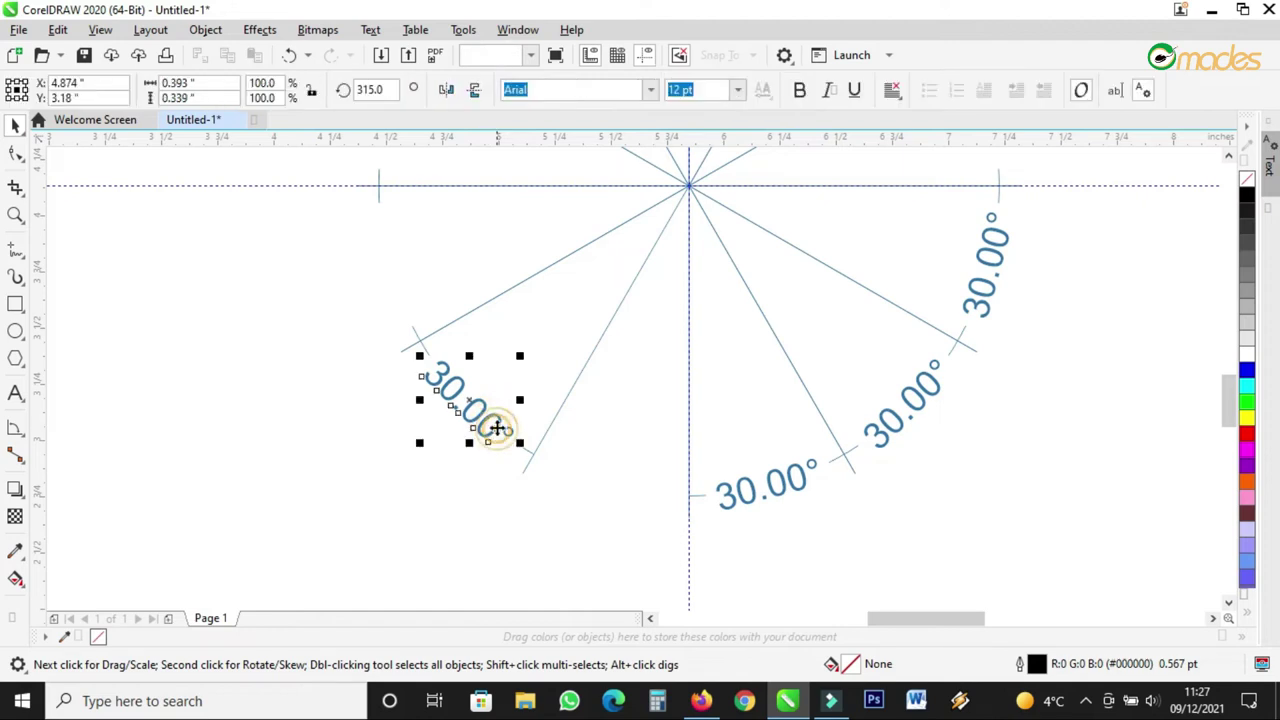
{"action": "key", "text": "Delete"}
{"action": "left_click", "coordinate": [730, 495]}
{"action": "key", "text": "Delete"}
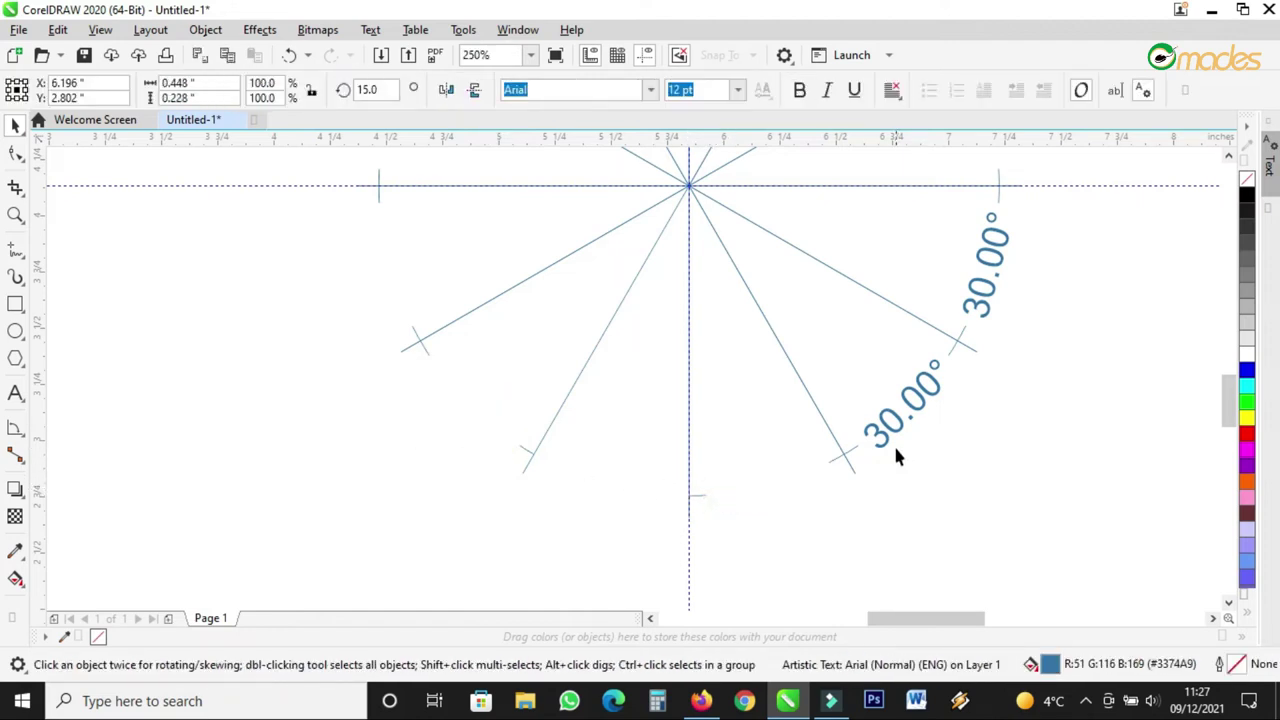
{"action": "left_click", "coordinate": [903, 428]}
{"action": "key", "text": "Delete"}
{"action": "left_click", "coordinate": [977, 312]}
{"action": "key", "text": "Delete"}
{"action": "scroll", "coordinate": [820, 400], "scroll_direction": "down", "scroll_amount": 2}
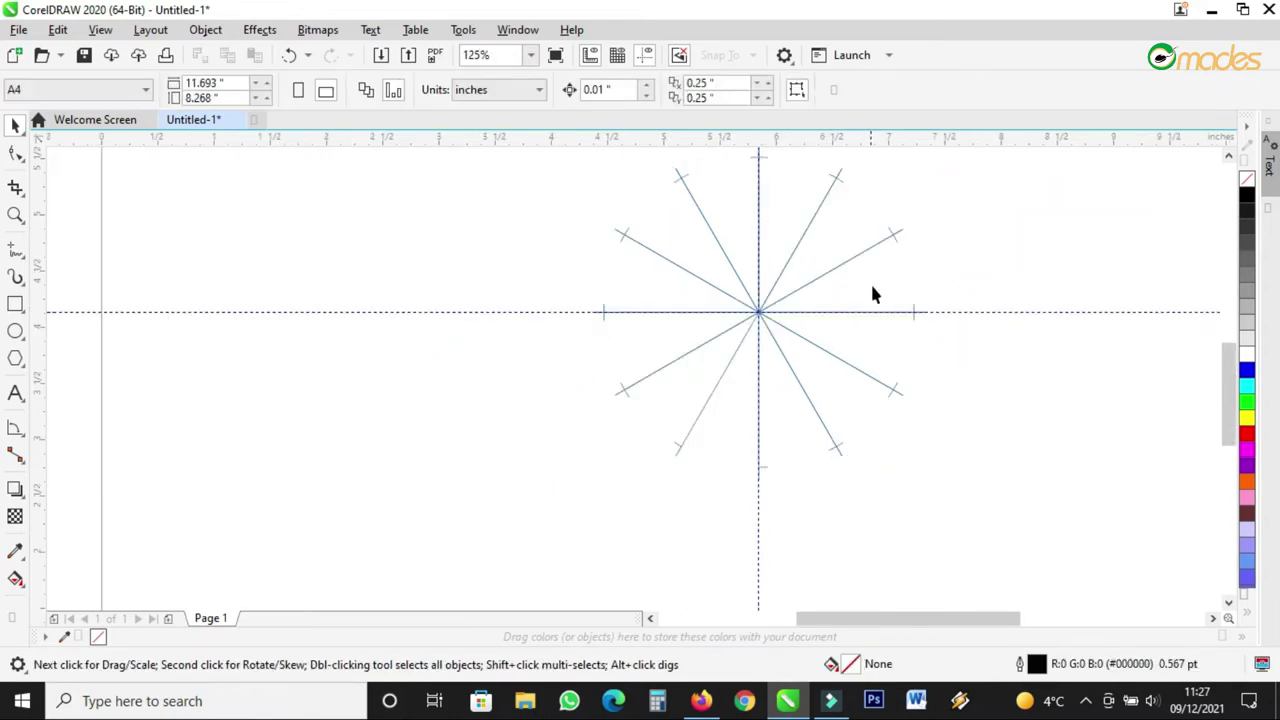
- Draw a full circle about 1.4 in in diameter and move its centre onto the guideline intersection
{"action": "scroll", "coordinate": [718, 382], "scroll_direction": "down", "scroll_amount": 1}
{"action": "scroll", "coordinate": [787, 289], "scroll_direction": "up", "scroll_amount": 1}
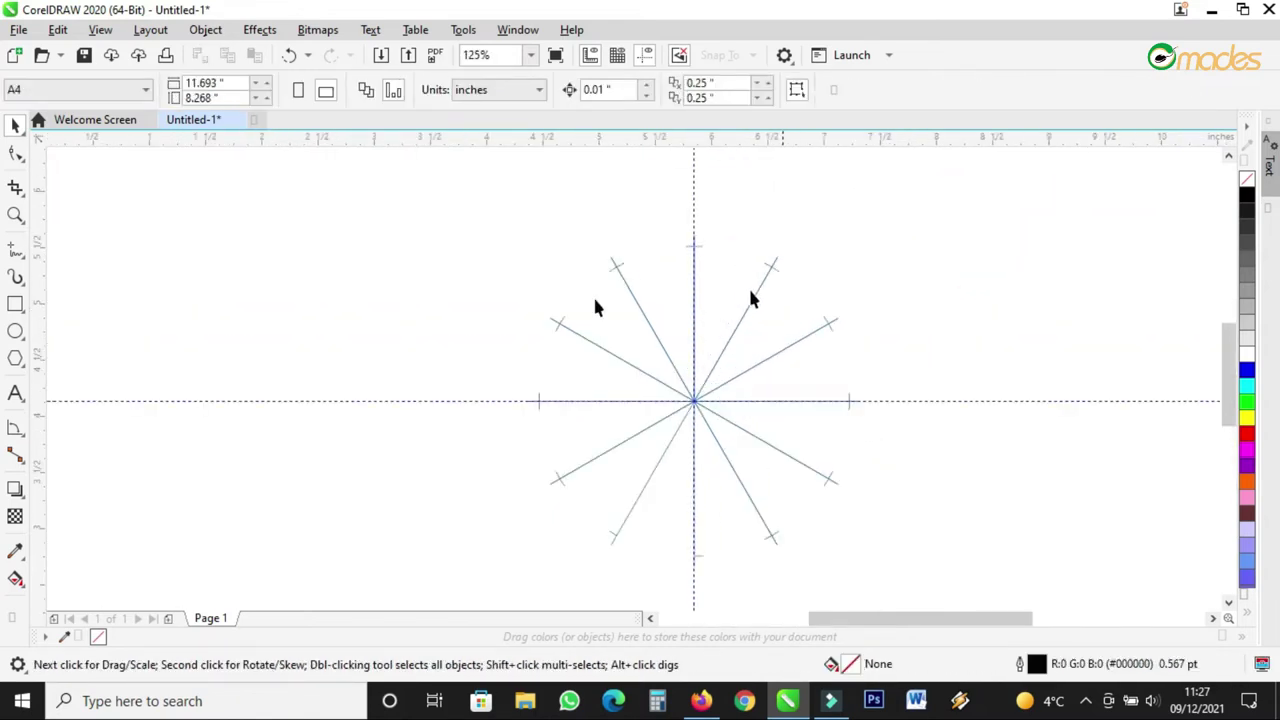
{"action": "left_click", "coordinate": [15, 215]}
{"action": "mouse_move", "coordinate": [503, 221]}
{"action": "left_mouse_down"}
{"action": "mouse_move", "coordinate": [874, 546]}
{"action": "mouse_move", "coordinate": [881, 576]}
{"action": "left_mouse_up"}
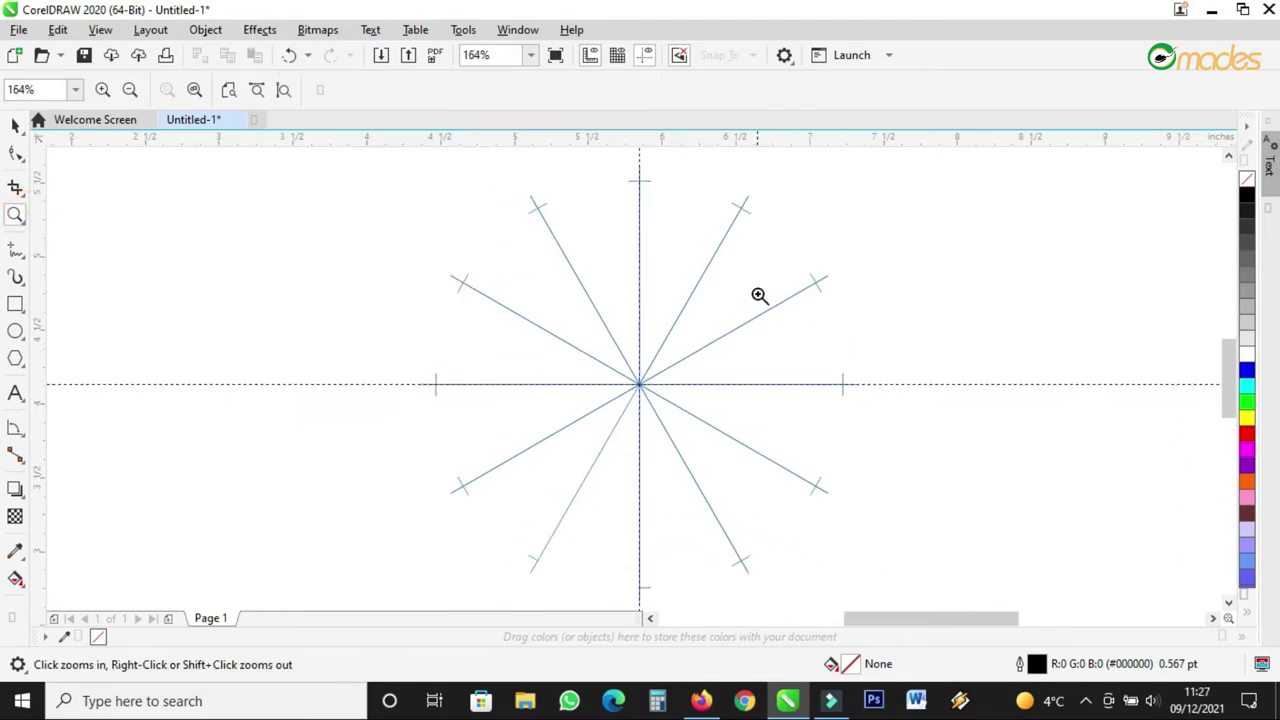
{"action": "left_click", "coordinate": [806, 303]}
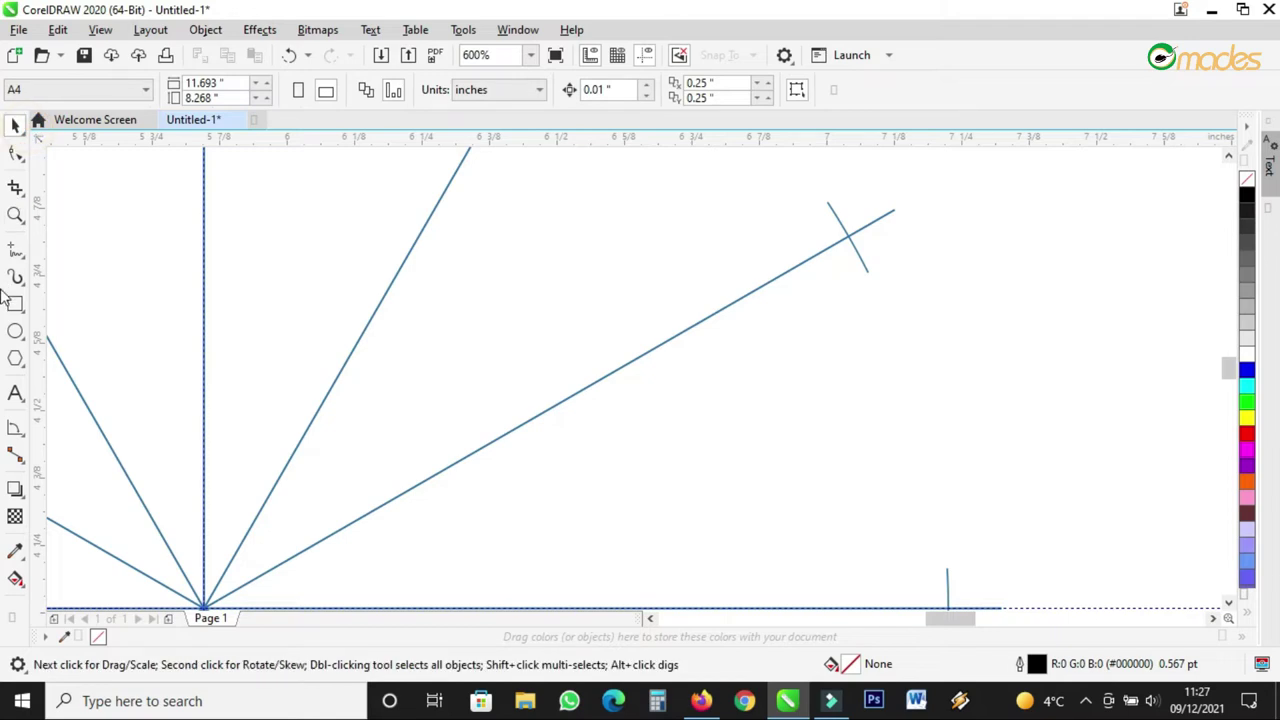
{"action": "scroll", "coordinate": [614, 330], "scroll_direction": "down", "scroll_amount": 2}
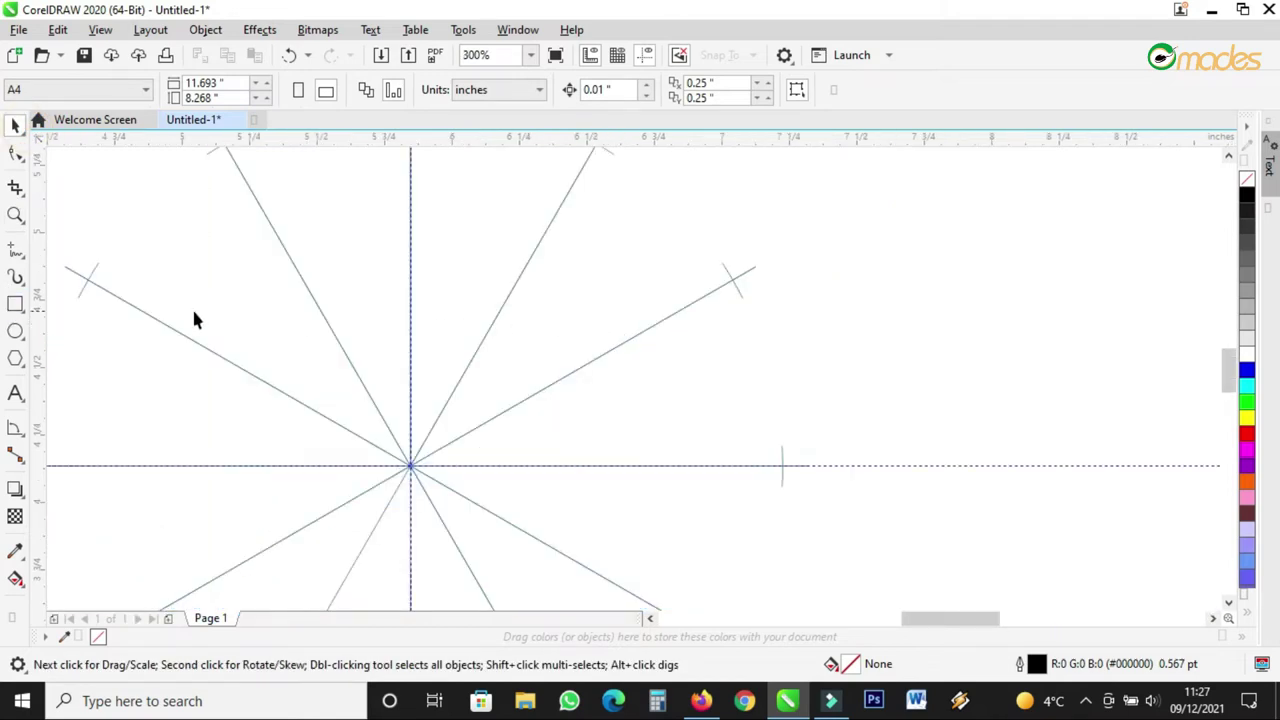
{"action": "left_click", "coordinate": [16, 333]}
{"action": "left_click_drag", "start_coordinate": [192, 213], "coordinate": [571, 588]}
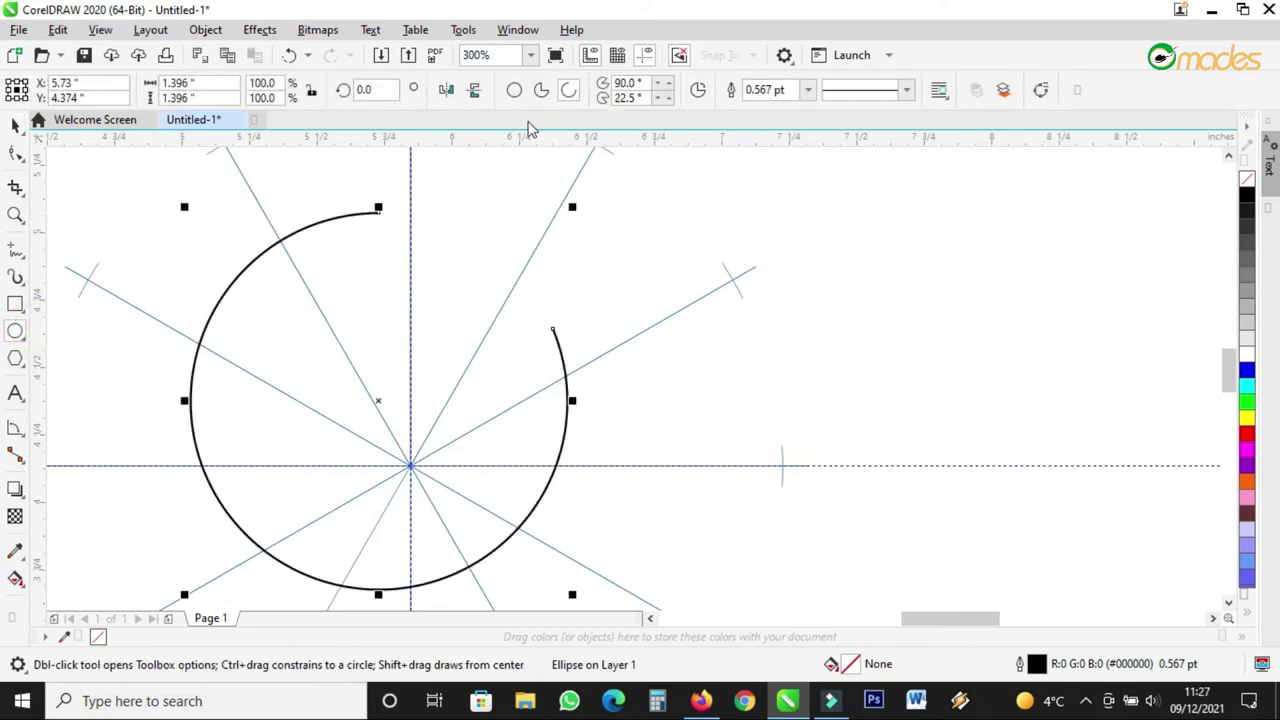
{"action": "left_click", "coordinate": [15, 123]}
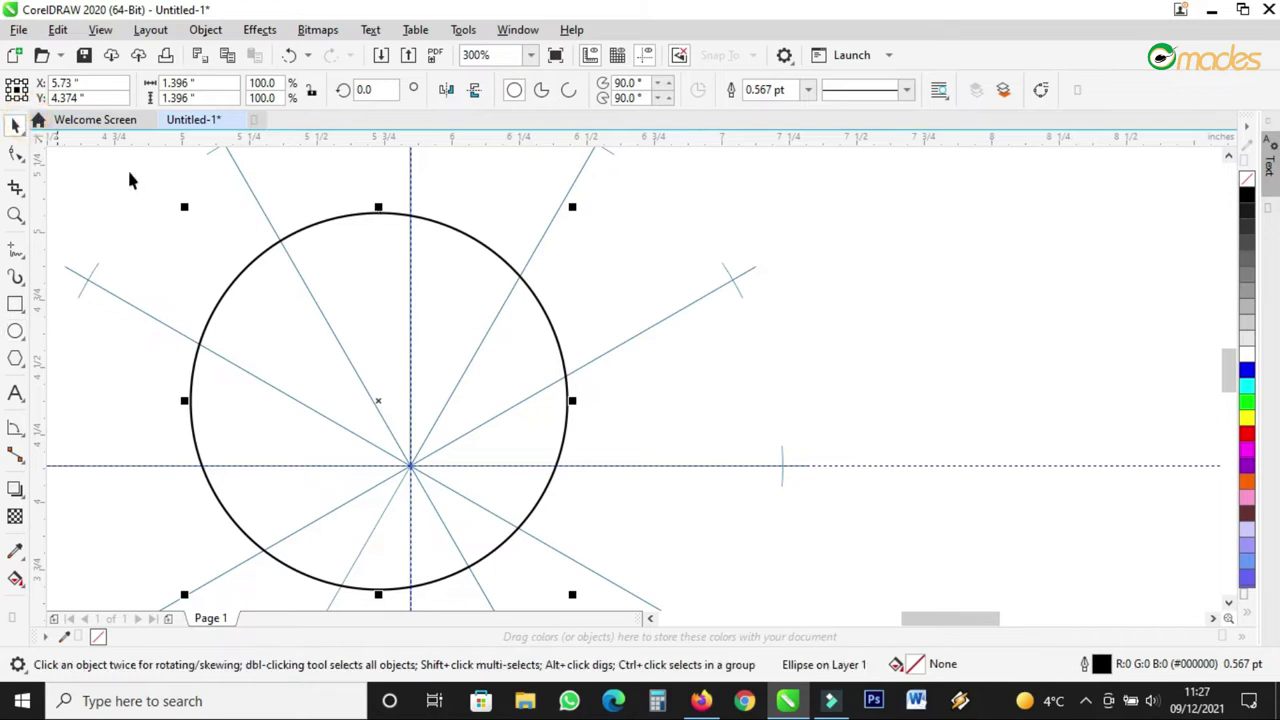
{"action": "left_click_drag", "start_coordinate": [449, 239], "coordinate": [481, 304]}
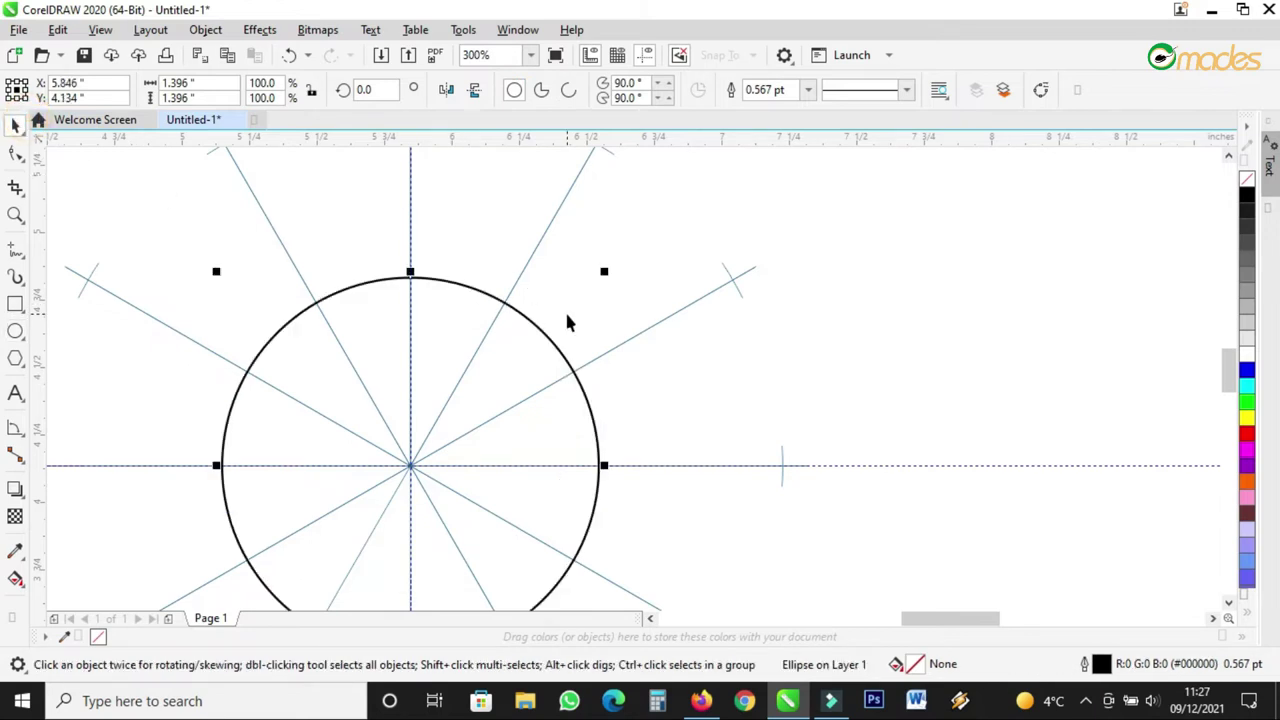
- Scale the circle from its centre to about 2.81 in in diameter, just outside the short tick marks on the spokes
{"action": "scroll", "coordinate": [566, 322], "scroll_direction": "down", "scroll_amount": 2}
{"action": "left_click_drag", "start_coordinate": [587, 289], "coordinate": [770, 198]}
{"action": "scroll", "coordinate": [669, 194], "scroll_direction": "up", "scroll_amount": 2}
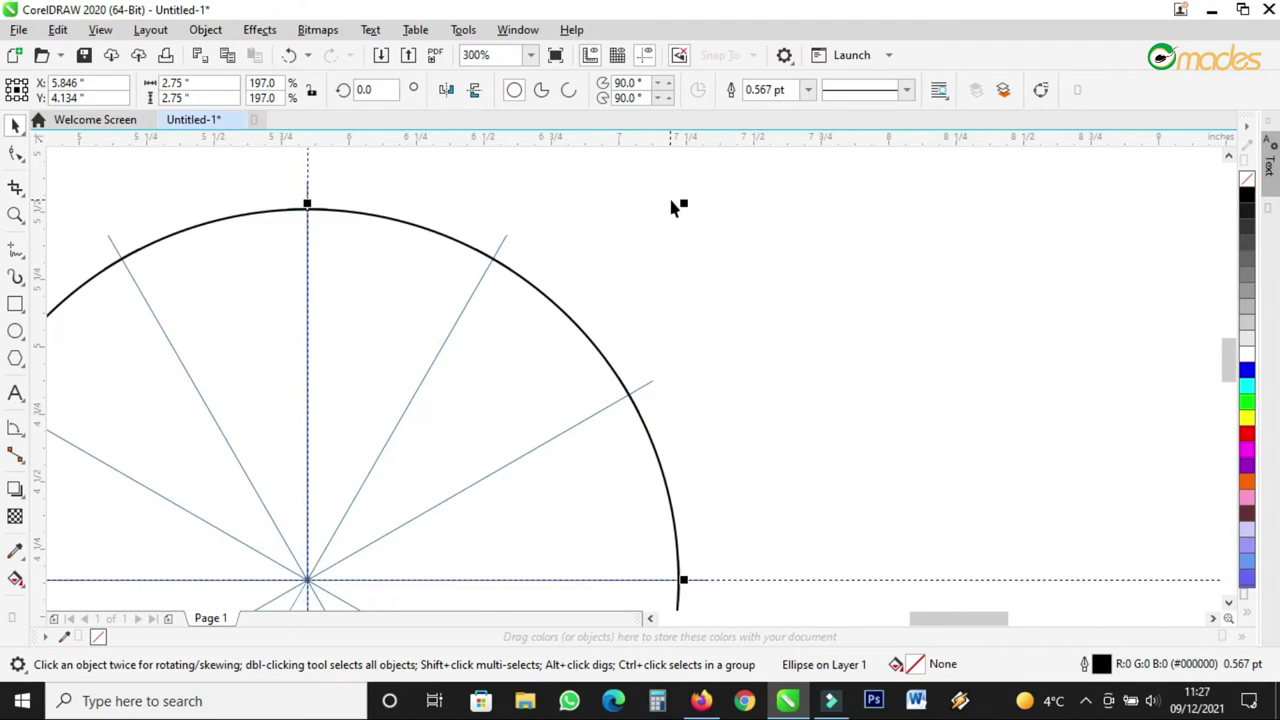
{"action": "mouse_move", "coordinate": [688, 204]}
{"action": "left_mouse_down"}
{"action": "mouse_move", "coordinate": [706, 197]}
{"action": "mouse_move", "coordinate": [697, 203]}
{"action": "left_mouse_up"}
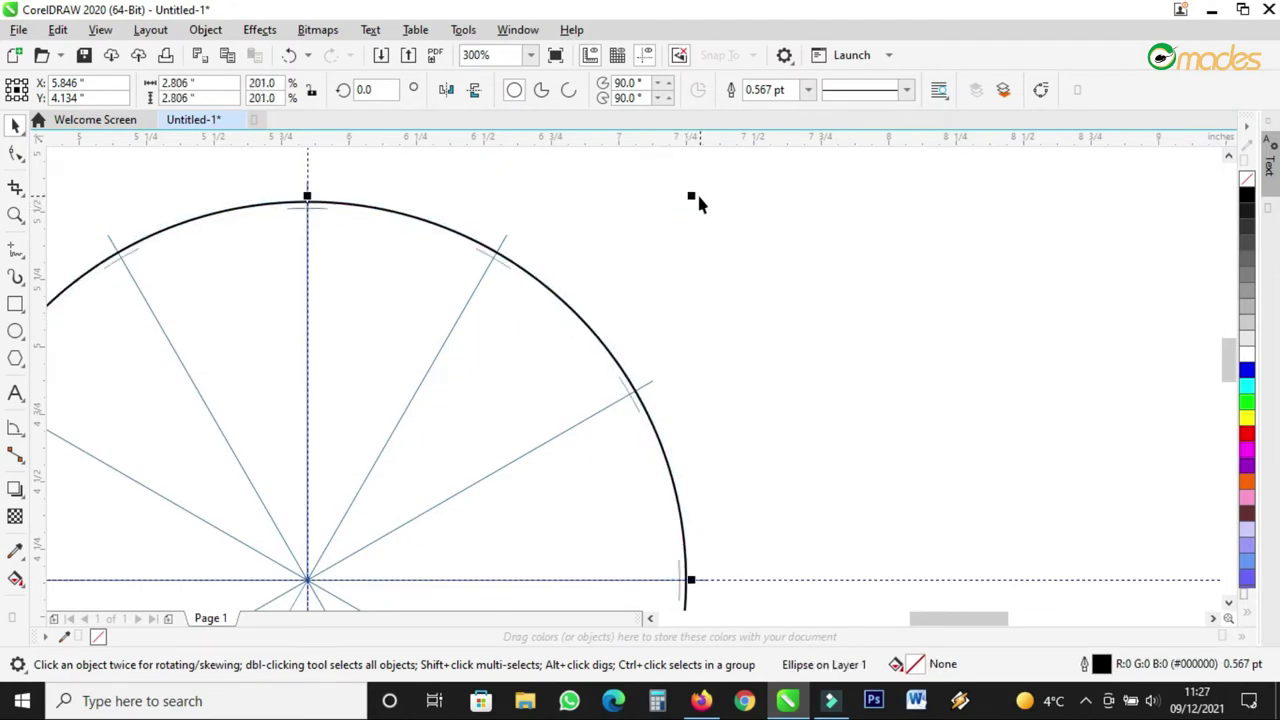
{"action": "scroll", "coordinate": [691, 196], "scroll_direction": "up", "scroll_amount": 1}
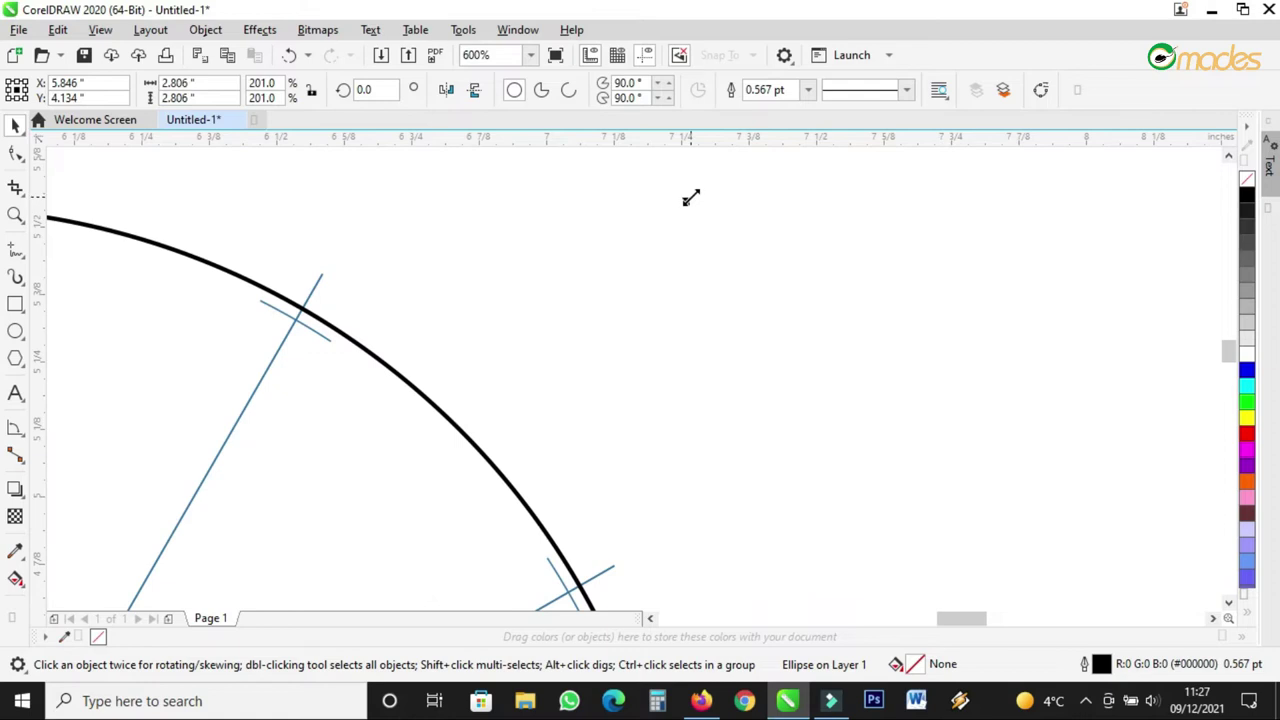
{"action": "left_click_drag", "start_coordinate": [691, 196], "coordinate": [702, 203]}
{"action": "scroll", "coordinate": [768, 195], "scroll_direction": "down", "scroll_amount": 1}
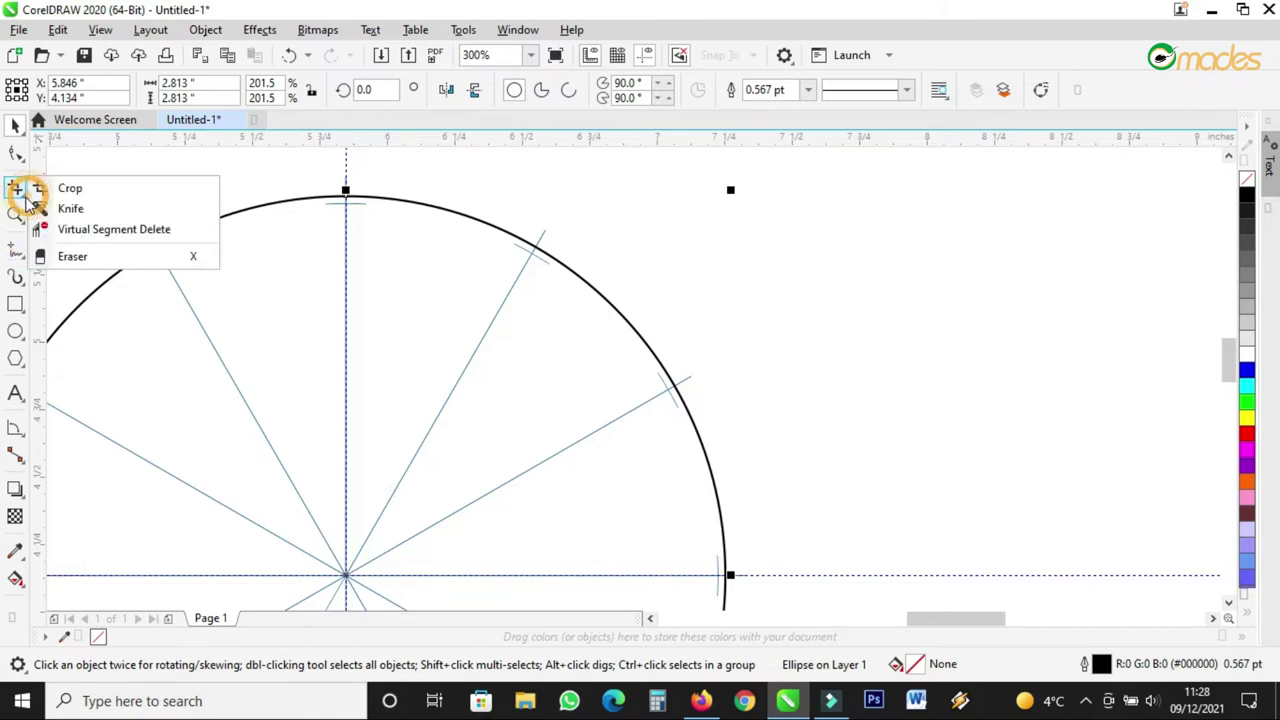
- Use Virtual Segment Delete to remove the long spoke segments between the centre and the tick marks at 11, 12, 1 and 2 o'clock
{"action": "mouse_move", "coordinate": [22, 208]}
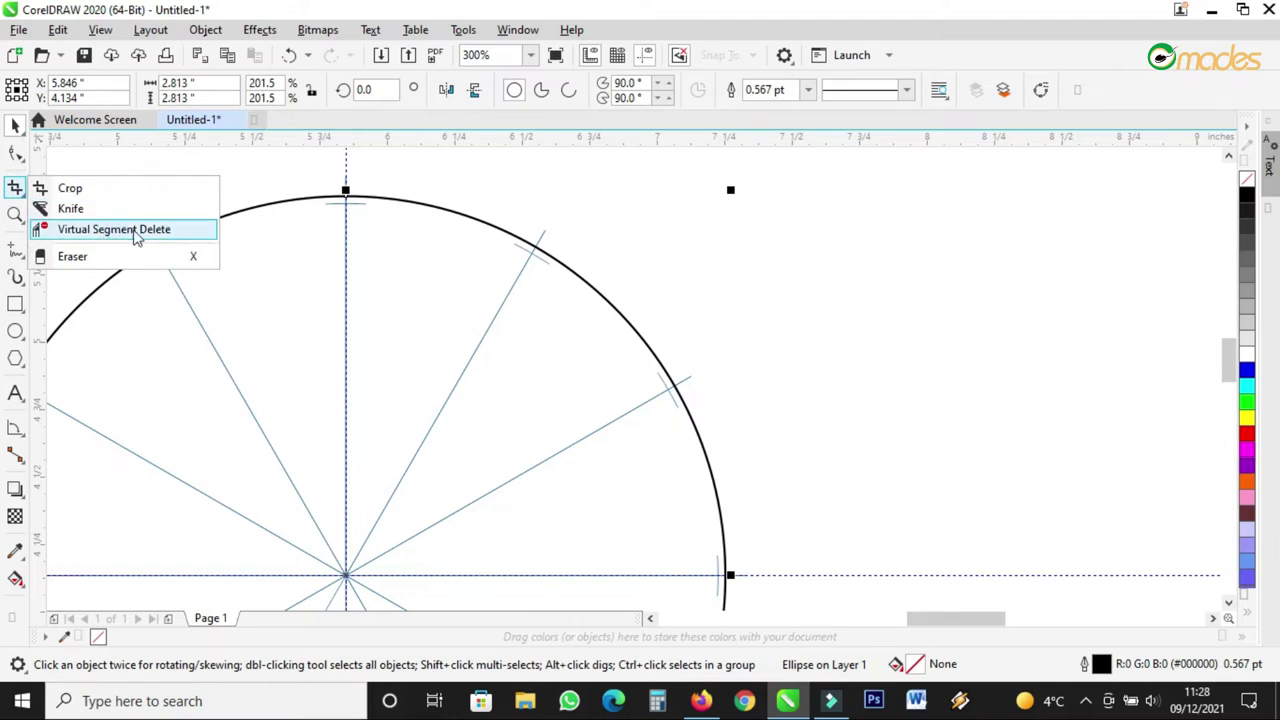
{"action": "left_click", "coordinate": [122, 232]}
{"action": "scroll", "coordinate": [177, 283], "scroll_direction": "up", "scroll_amount": 2}
{"action": "left_click_drag", "start_coordinate": [154, 309], "coordinate": [265, 278]}
{"action": "left_click", "coordinate": [465, 288]}
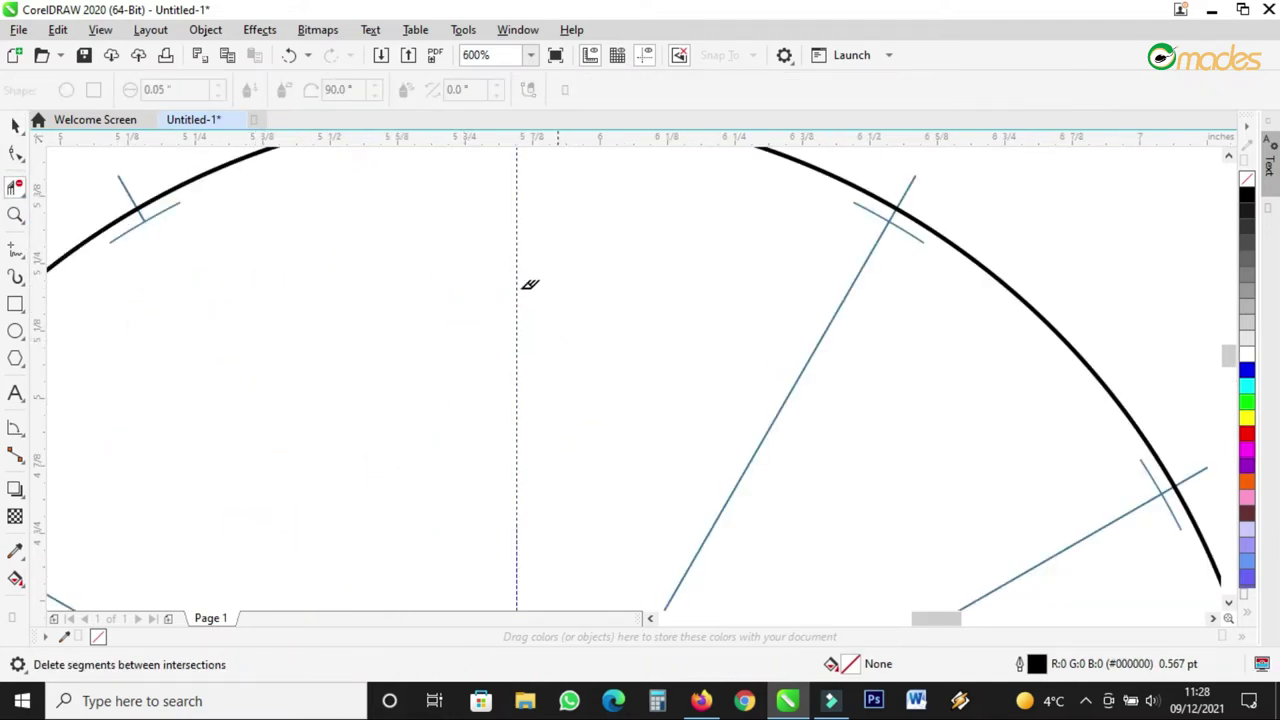
{"action": "scroll", "coordinate": [526, 283], "scroll_direction": "down", "scroll_amount": 2}
{"action": "left_click", "coordinate": [592, 334]}
{"action": "left_click_drag", "start_coordinate": [633, 362], "coordinate": [736, 494]}
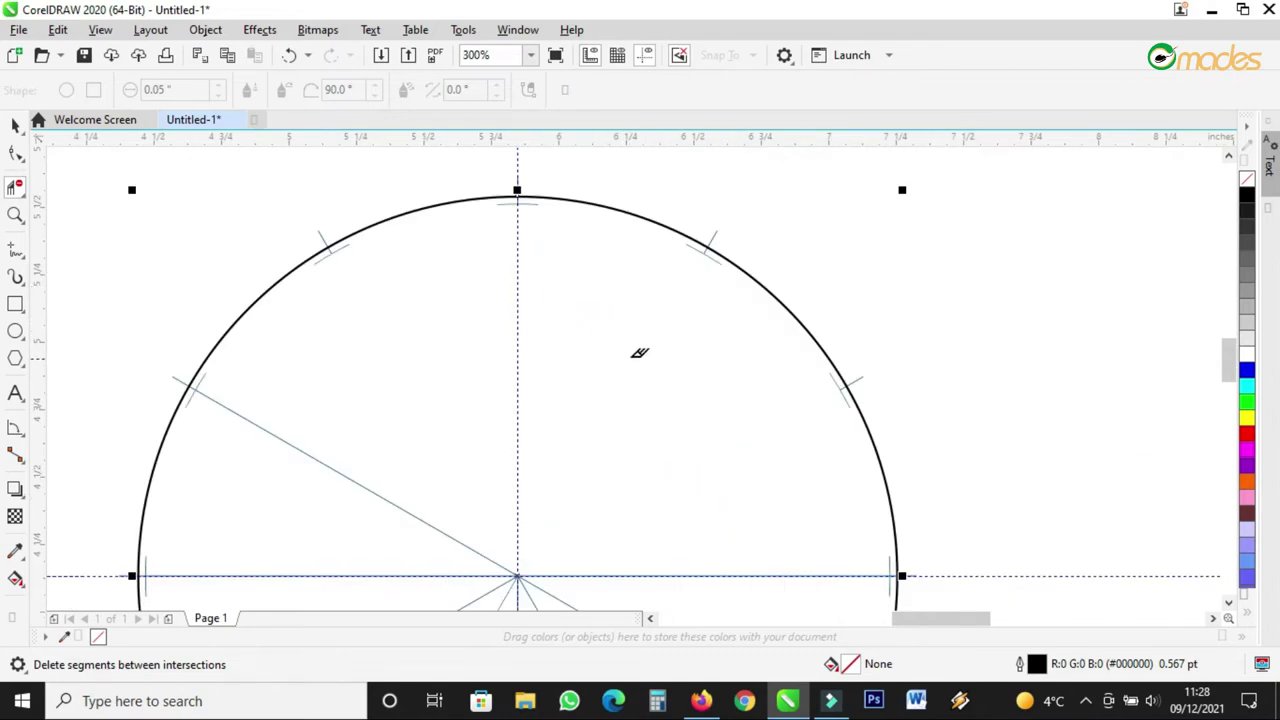
- Delete the remaining long spoke segments between the centre and the tick marks, from 3 around to 10 o'clock
{"action": "scroll", "coordinate": [608, 480], "scroll_direction": "down", "scroll_amount": 4}
{"action": "scroll", "coordinate": [654, 438], "scroll_direction": "up", "scroll_amount": 2}
{"action": "scroll", "coordinate": [654, 438], "scroll_direction": "up", "scroll_amount": 2}
{"action": "left_click_drag", "start_coordinate": [529, 452], "coordinate": [667, 279]}
{"action": "left_click", "coordinate": [518, 262]}
{"action": "left_click_drag", "start_coordinate": [527, 259], "coordinate": [389, 440]}
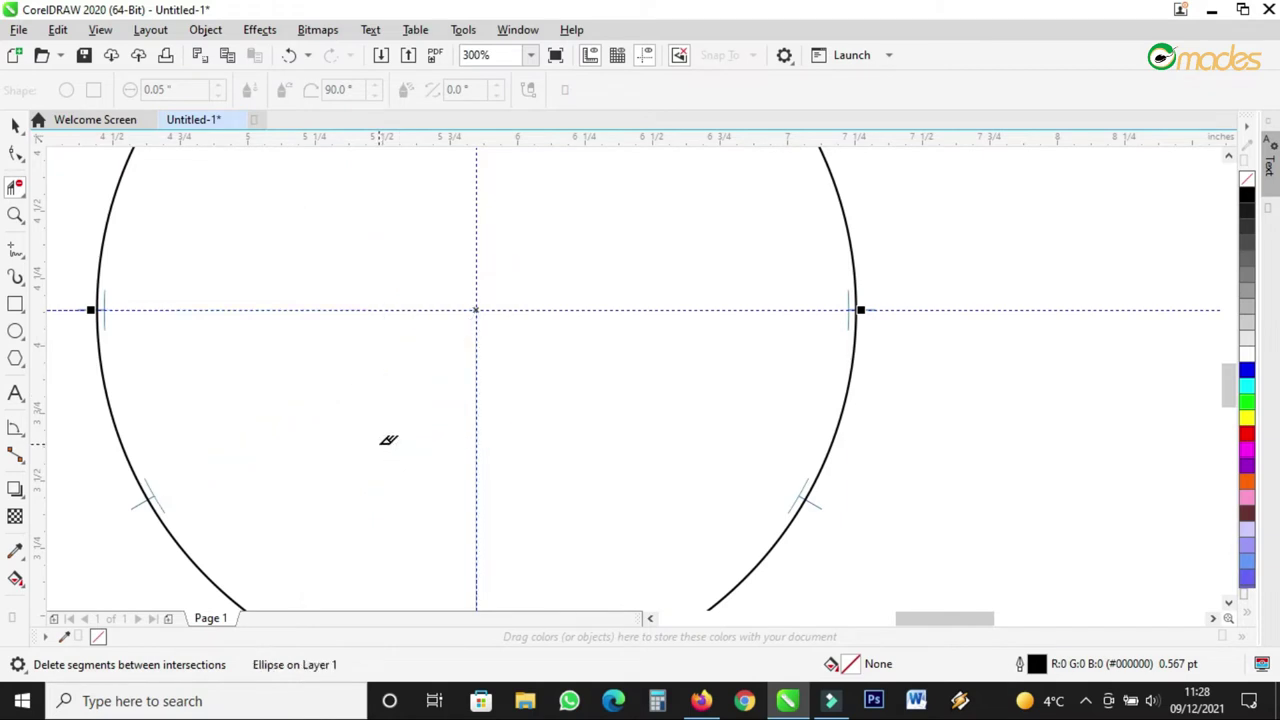
- Trim the 11 o'clock mark by deleting its stub outside the circle and its crossbar, keeping the short inner segment
{"action": "scroll", "coordinate": [482, 437], "scroll_direction": "down", "scroll_amount": 2}
{"action": "scroll", "coordinate": [400, 188], "scroll_direction": "up", "scroll_amount": 10}
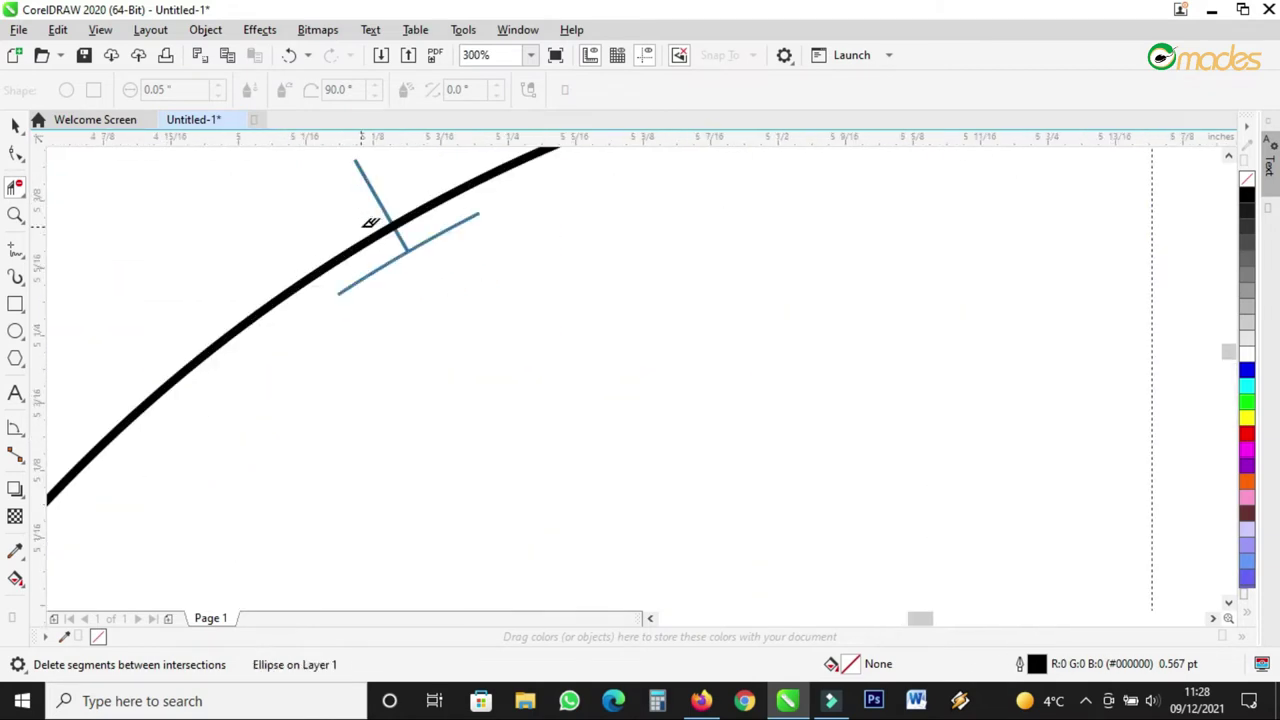
{"action": "scroll", "coordinate": [466, 356], "scroll_direction": "down", "scroll_amount": 3}
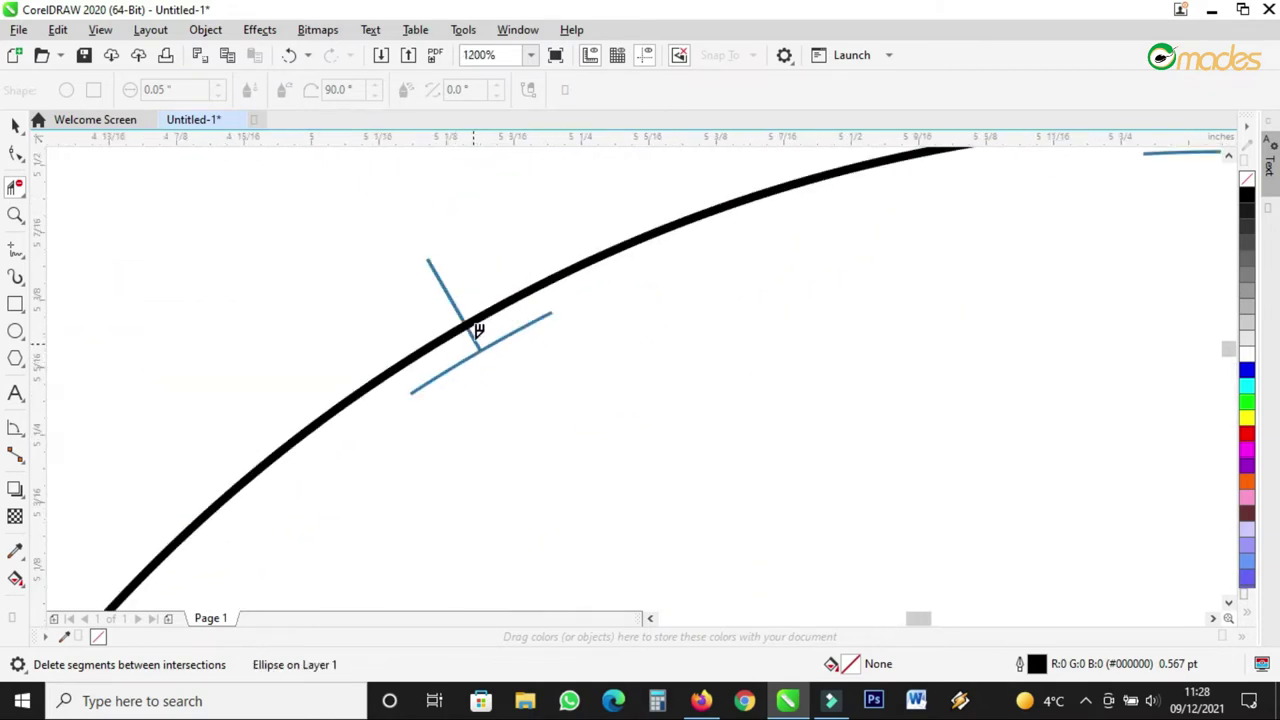
{"action": "scroll", "coordinate": [474, 329], "scroll_direction": "up", "scroll_amount": 2}
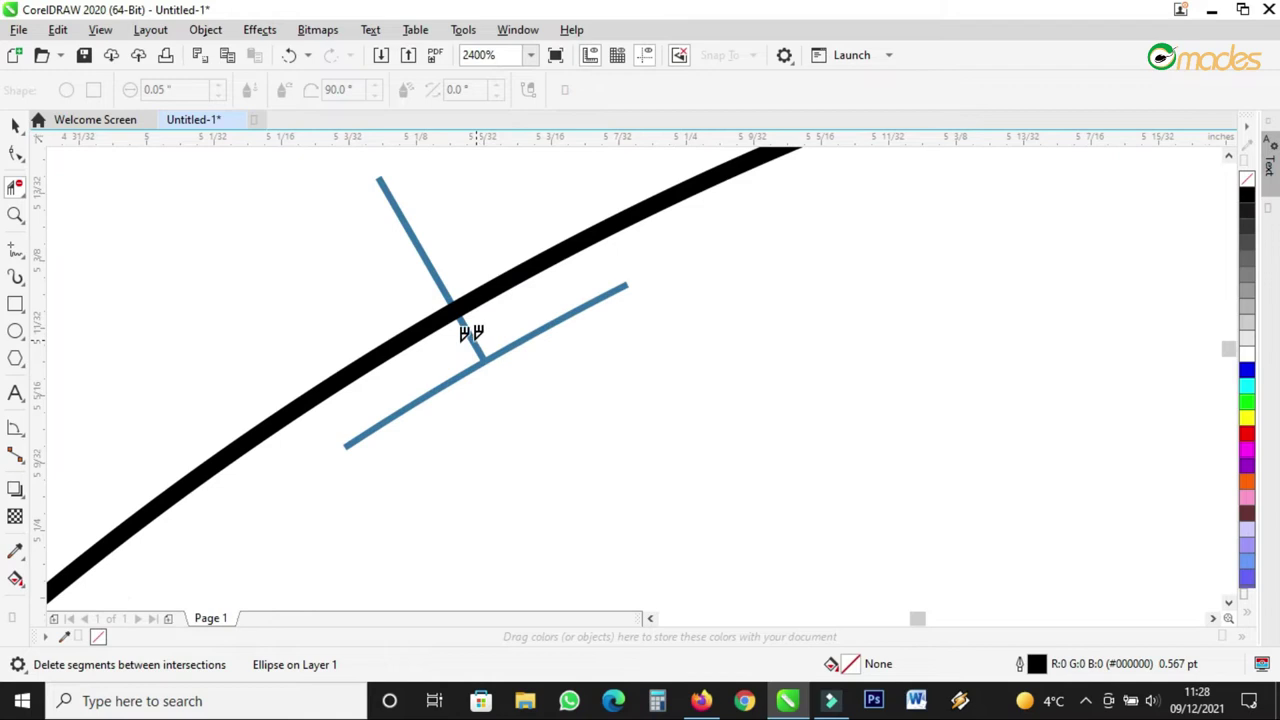
{"action": "left_click", "coordinate": [437, 273]}
{"action": "left_click_drag", "start_coordinate": [527, 313], "coordinate": [549, 374]}
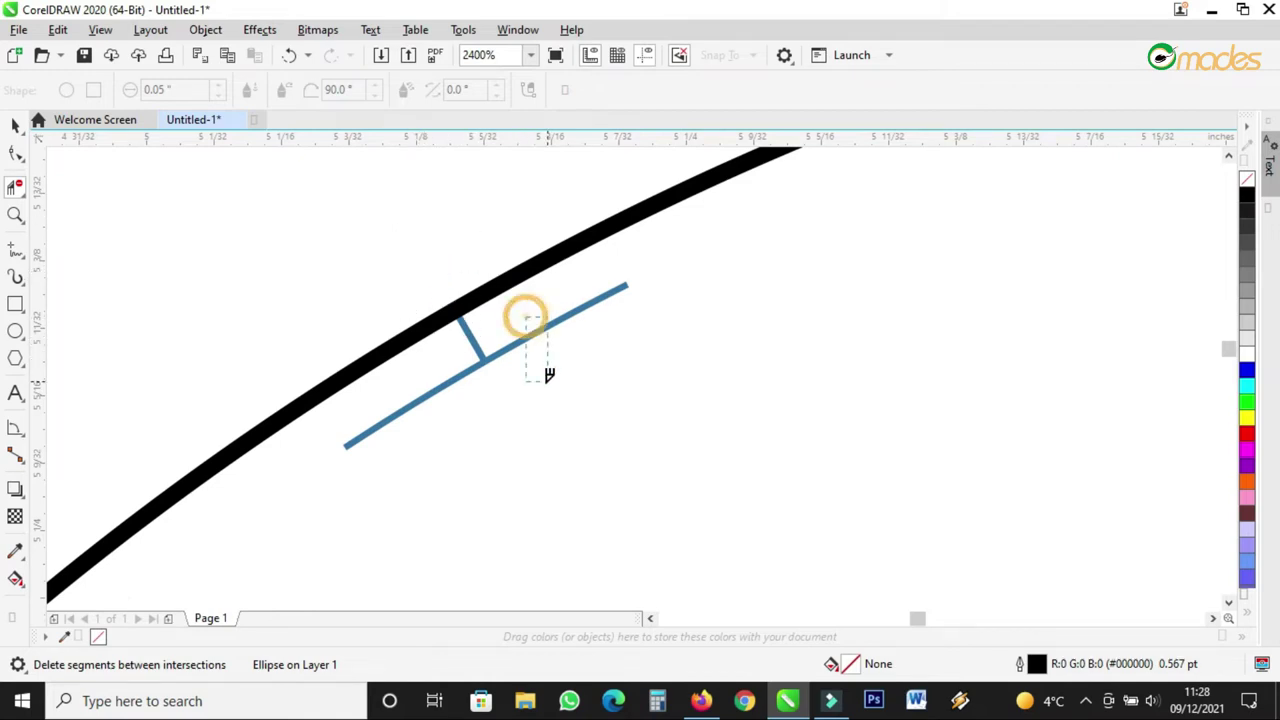
{"action": "left_click_drag", "start_coordinate": [466, 363], "coordinate": [471, 391]}
- Remove the outer stub and the crossbar from the 12 o'clock mark, leaving only the short tick inside the circle
{"action": "scroll", "coordinate": [378, 378], "scroll_direction": "down", "scroll_amount": 6}
{"action": "scroll", "coordinate": [378, 378], "scroll_direction": "down", "scroll_amount": 3}
{"action": "scroll", "coordinate": [543, 283], "scroll_direction": "up", "scroll_amount": 6}
{"action": "left_click_drag", "start_coordinate": [392, 183], "coordinate": [500, 194]}
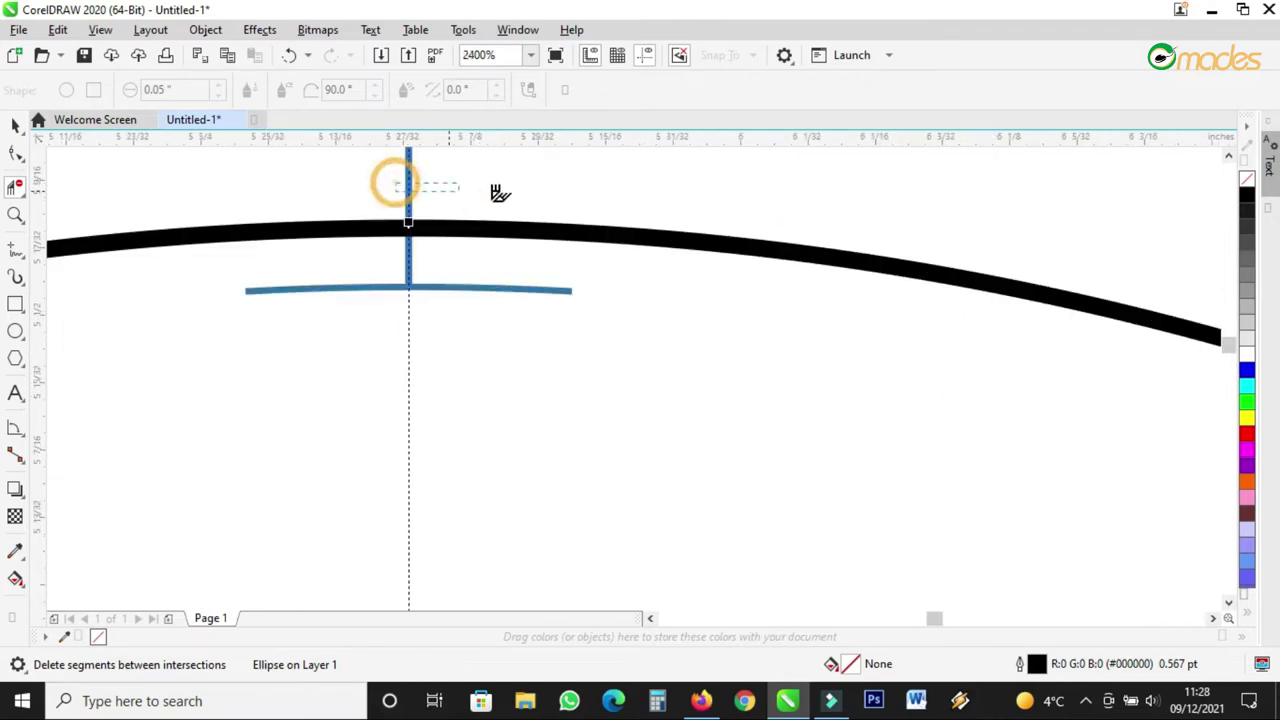
{"action": "left_click_drag", "start_coordinate": [471, 271], "coordinate": [378, 308]}
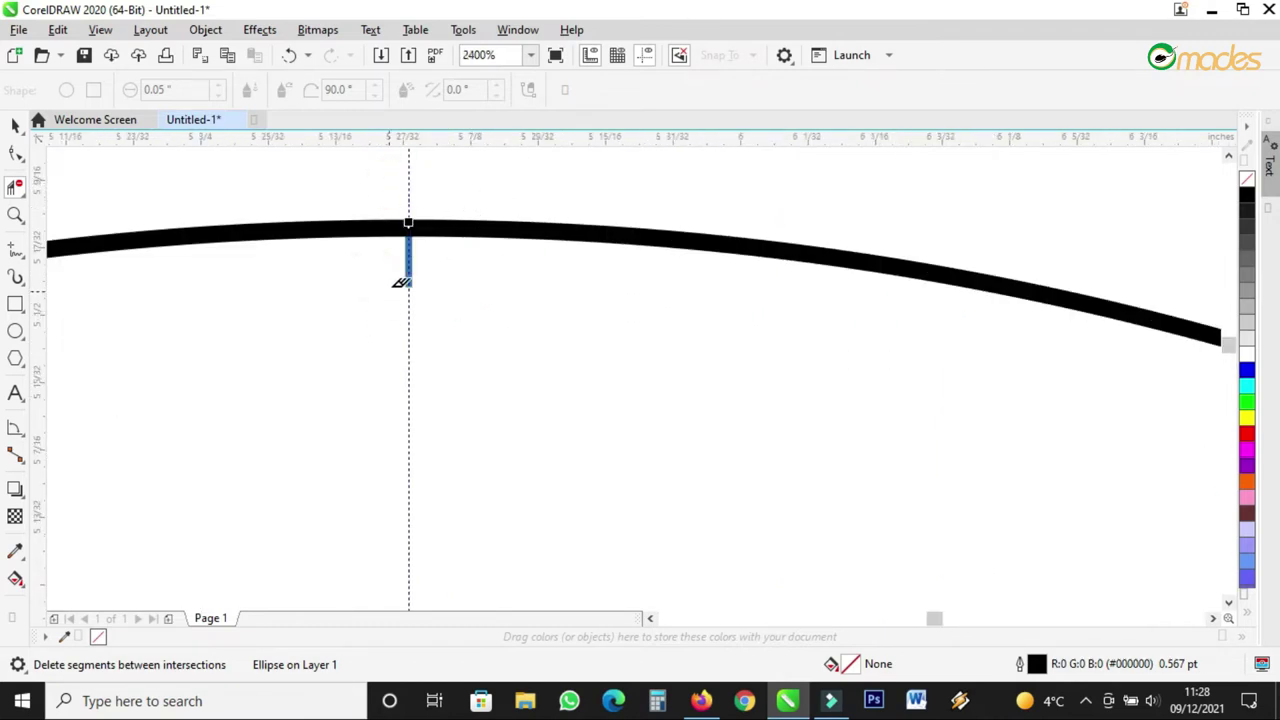
- Delete the outer stub and crossbar of the 1 o'clock mark, undoing any wrong cut and keeping the inner tick
{"action": "scroll", "coordinate": [400, 280], "scroll_direction": "down", "scroll_amount": 3}
{"action": "scroll", "coordinate": [812, 377], "scroll_direction": "up", "scroll_amount": 1}
{"action": "left_click_drag", "start_coordinate": [748, 296], "coordinate": [790, 405]}
{"action": "key", "text": "ctrl+z"}
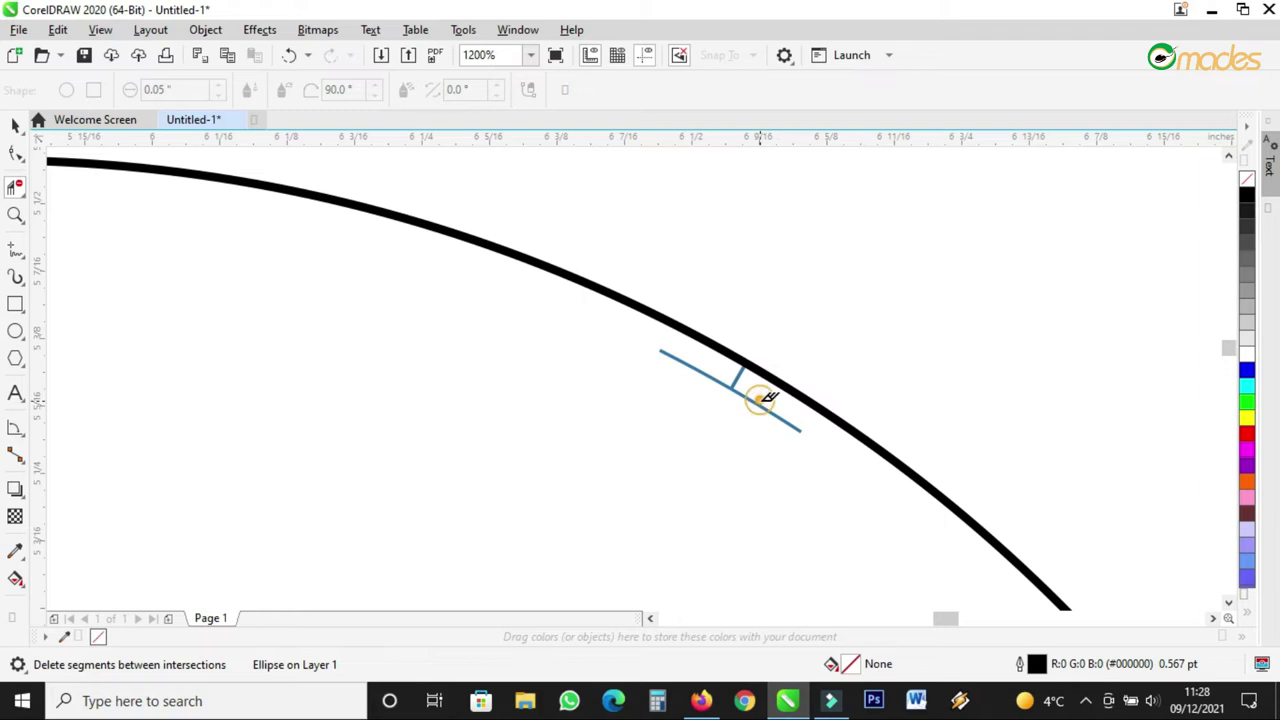
- Delete the stub outside the circle and both crossbar halves at the 2 o'clock mark
{"action": "scroll", "coordinate": [750, 238], "scroll_direction": "down", "scroll_amount": 6}
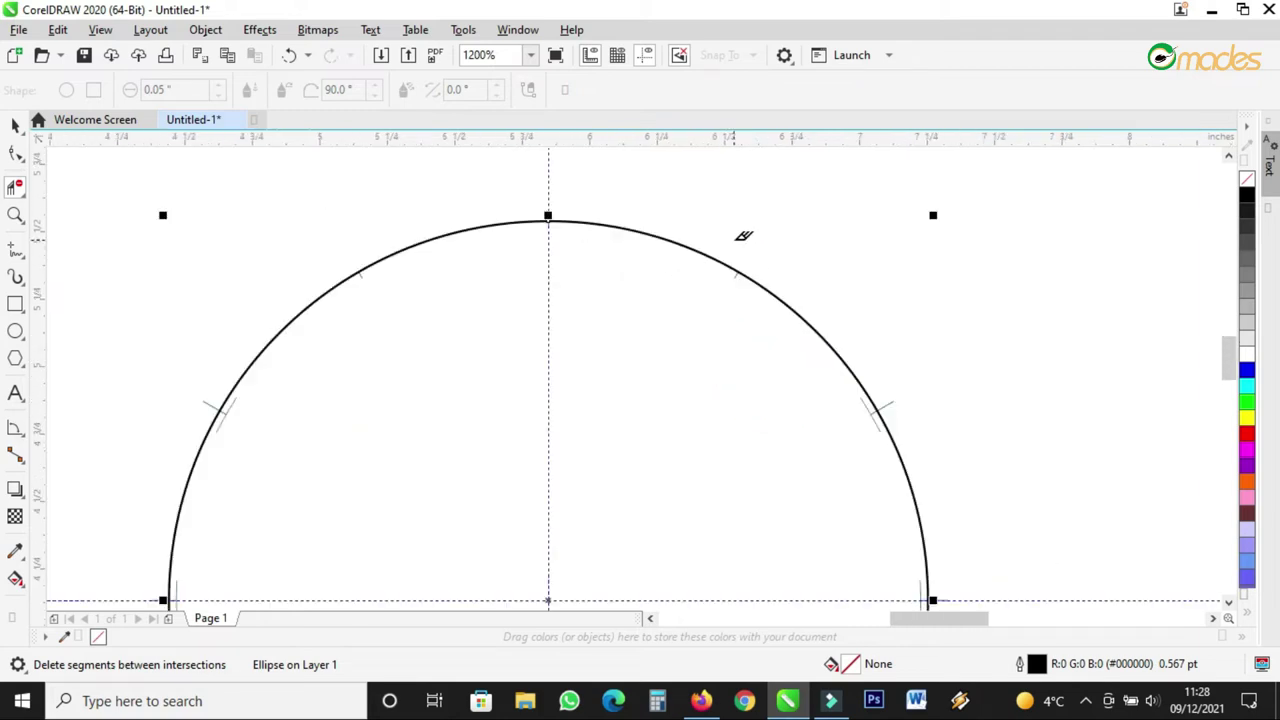
{"action": "scroll", "coordinate": [820, 318], "scroll_direction": "up", "scroll_amount": 2}
{"action": "scroll", "coordinate": [857, 350], "scroll_direction": "up", "scroll_amount": 4}
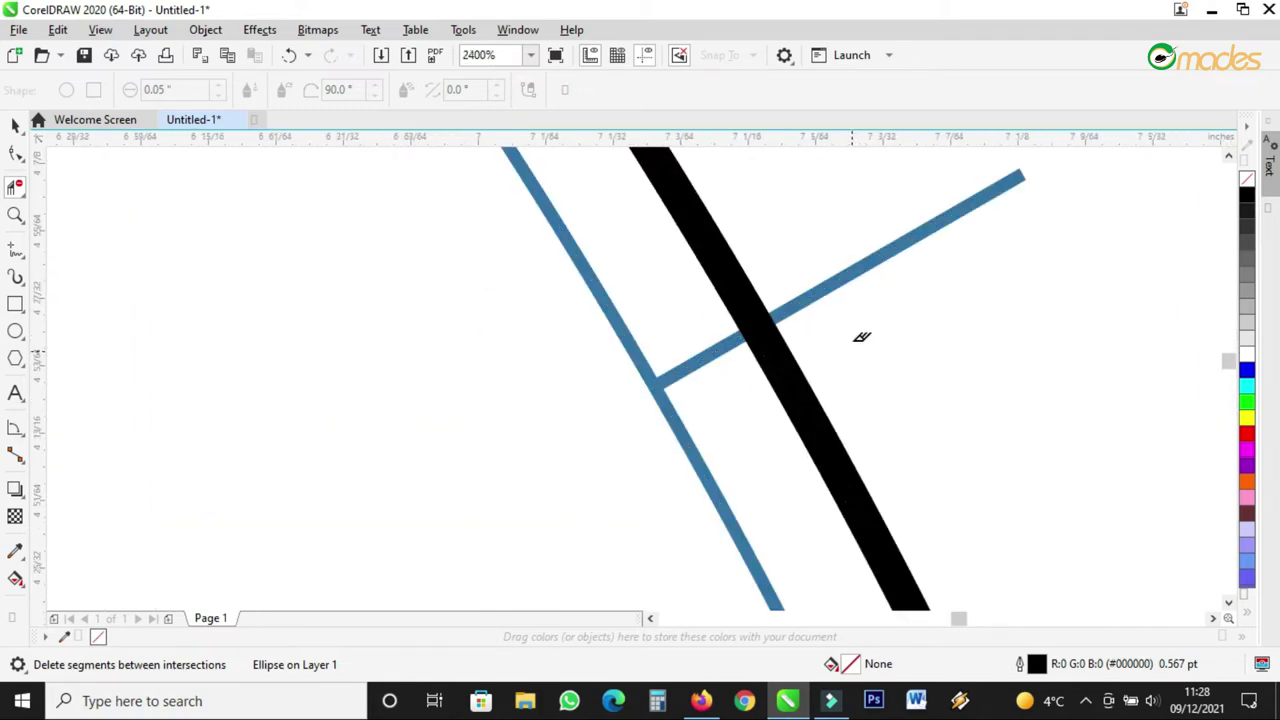
{"action": "left_click", "coordinate": [931, 203]}
{"action": "left_click", "coordinate": [620, 288]}
{"action": "left_click", "coordinate": [705, 463]}
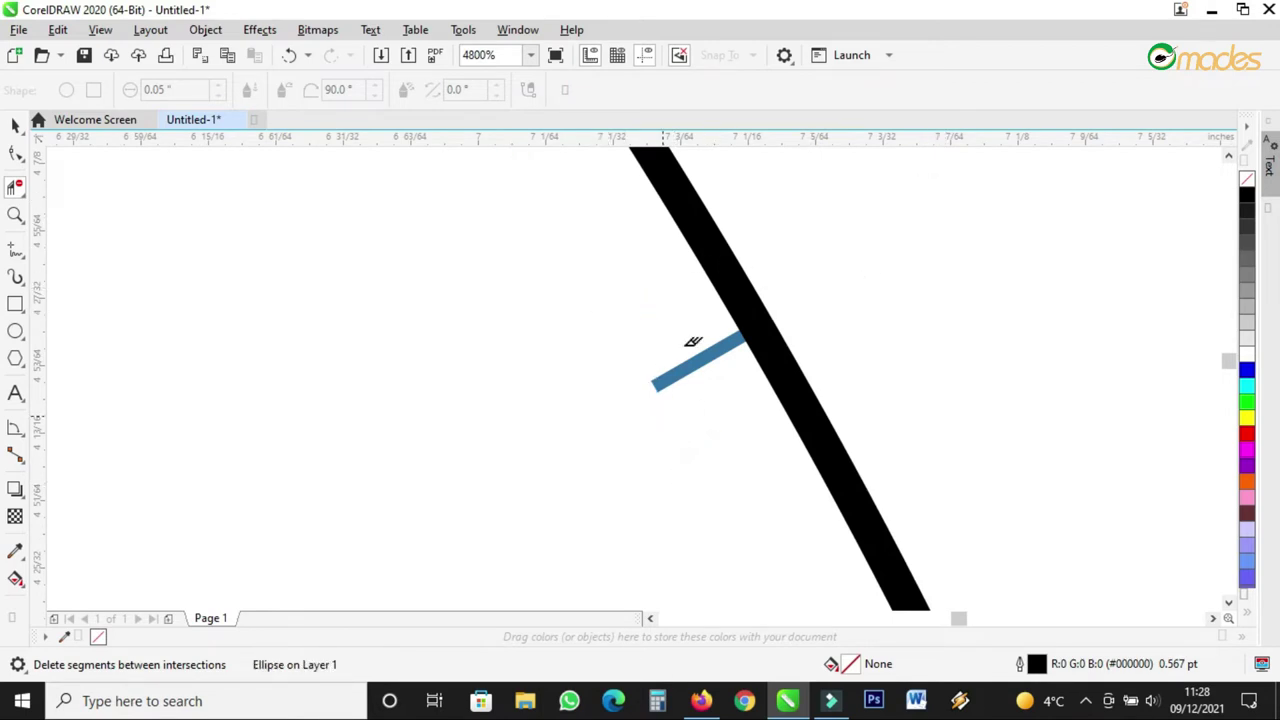
- Delete the outer stub and both crossbar halves at the 3 o'clock mark, keeping the short inner tick
{"action": "scroll", "coordinate": [693, 343], "scroll_direction": "down", "scroll_amount": 6}
{"action": "scroll", "coordinate": [800, 363], "scroll_direction": "up", "scroll_amount": 3}
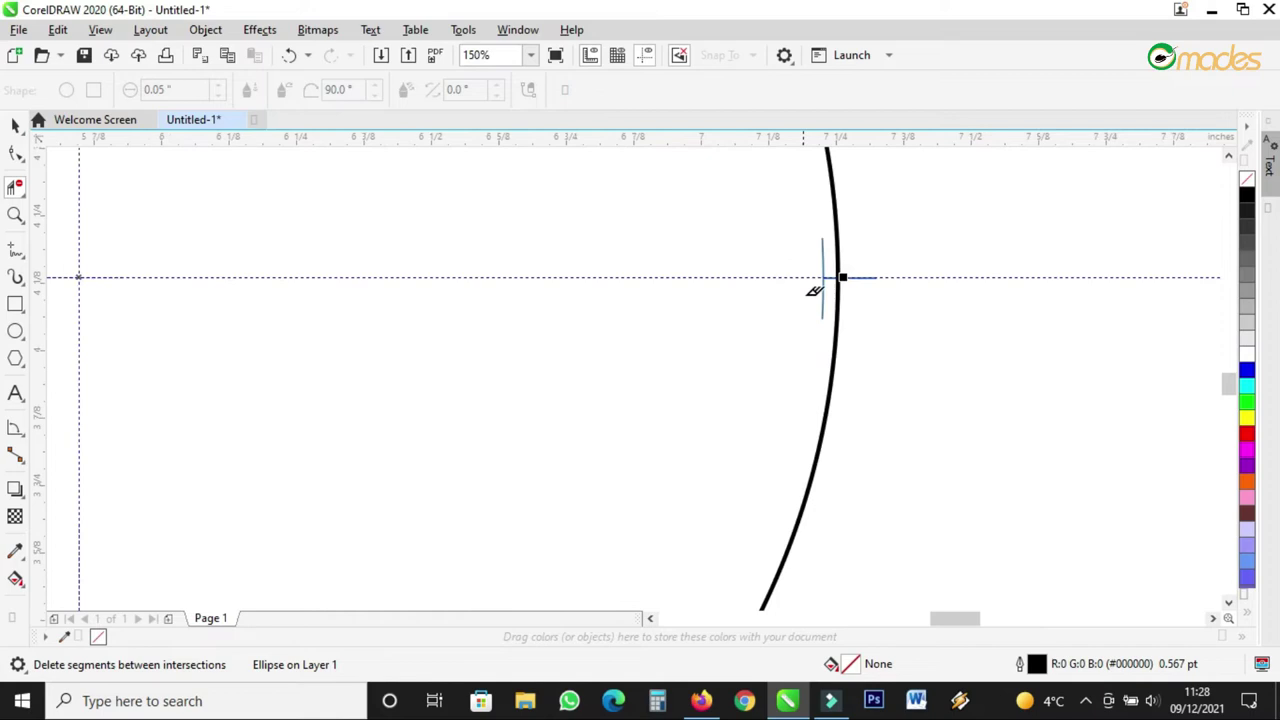
{"action": "scroll", "coordinate": [815, 291], "scroll_direction": "up", "scroll_amount": 4}
{"action": "left_click", "coordinate": [1010, 235]}
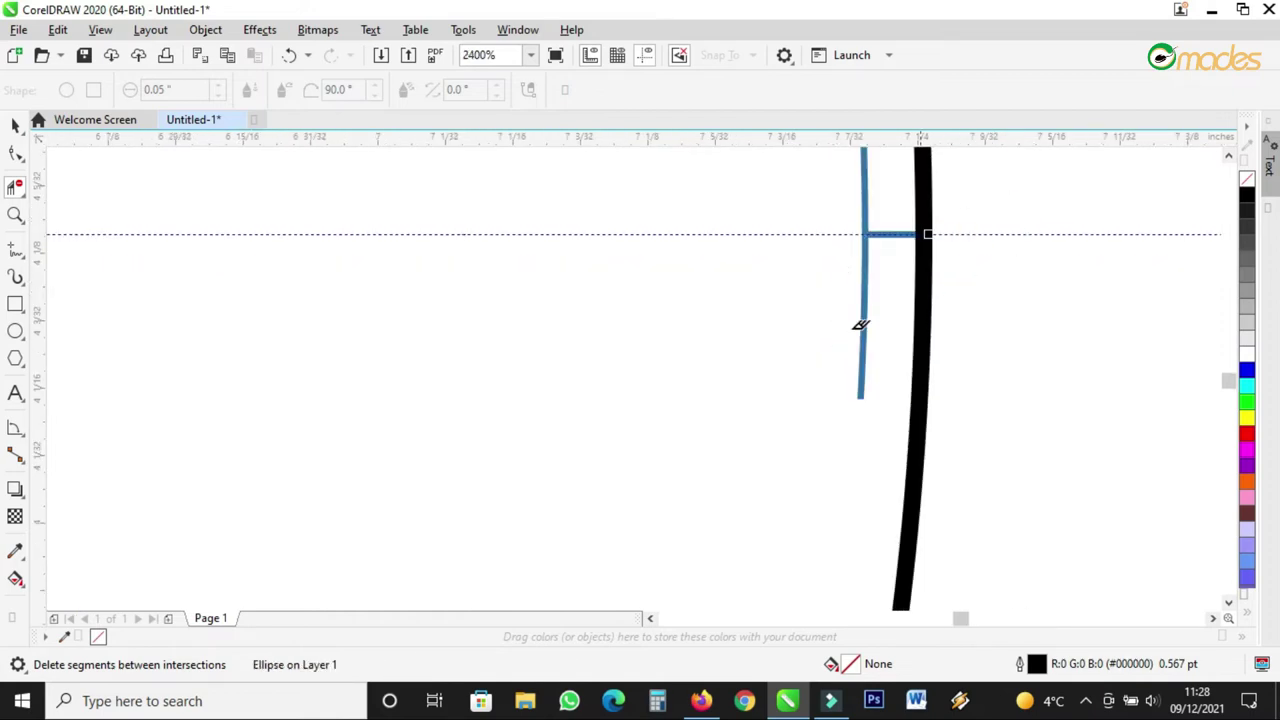
{"action": "left_click", "coordinate": [862, 330]}
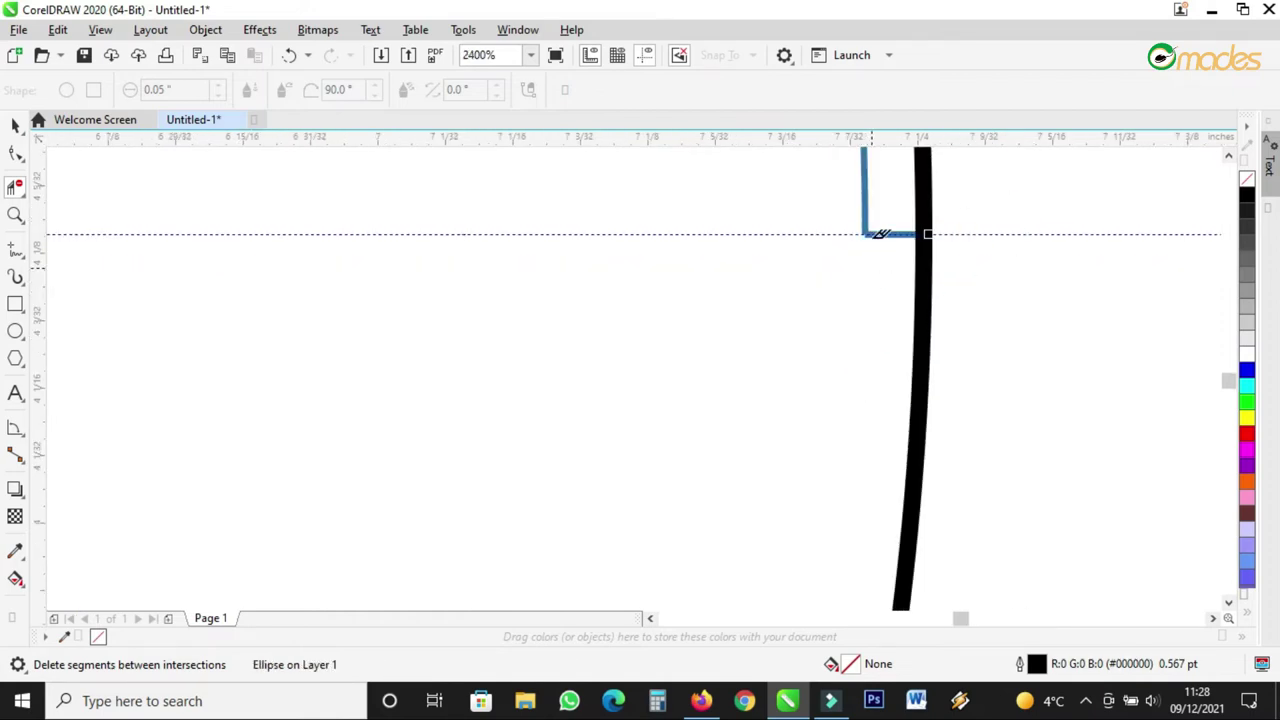
{"action": "left_click", "coordinate": [864, 185]}
- Trim the 4 o'clock mark to its short inner tick by deleting the outer stub and both crossbar halves
{"action": "scroll", "coordinate": [711, 257], "scroll_direction": "down", "scroll_amount": 2}
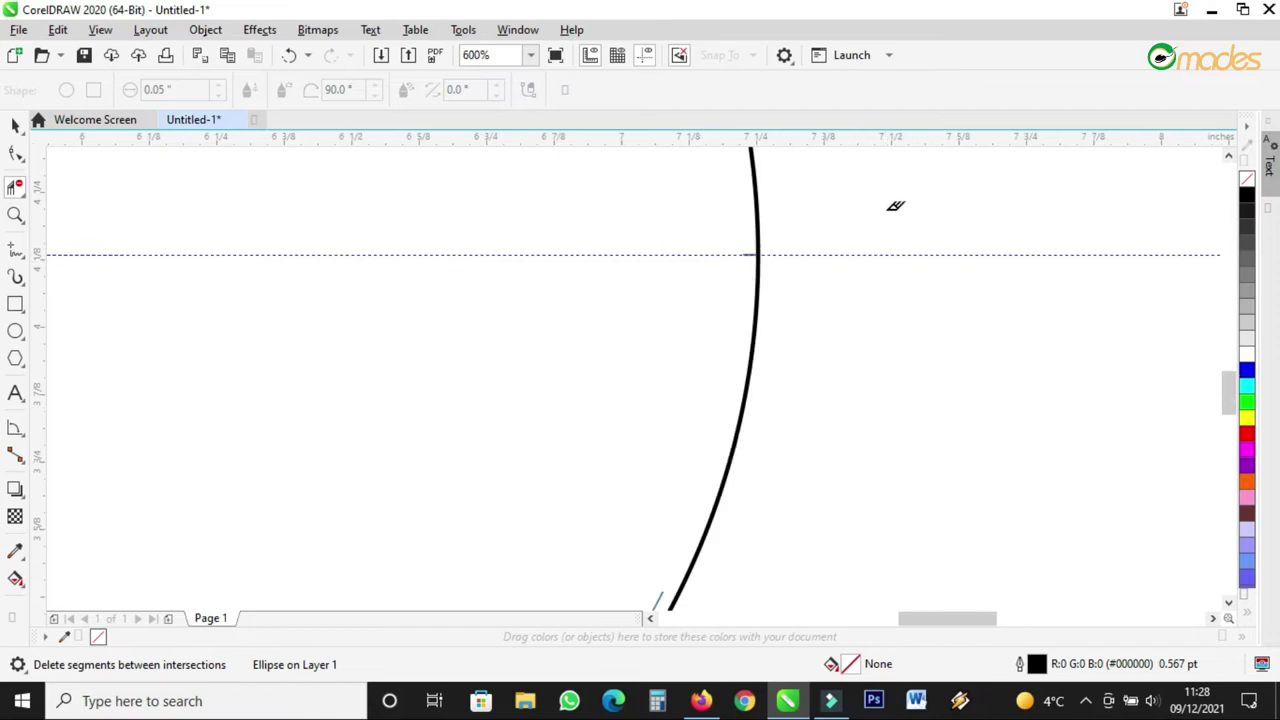
{"action": "scroll", "coordinate": [857, 291], "scroll_direction": "down", "scroll_amount": 3}
{"action": "scroll", "coordinate": [871, 280], "scroll_direction": "up", "scroll_amount": 5}
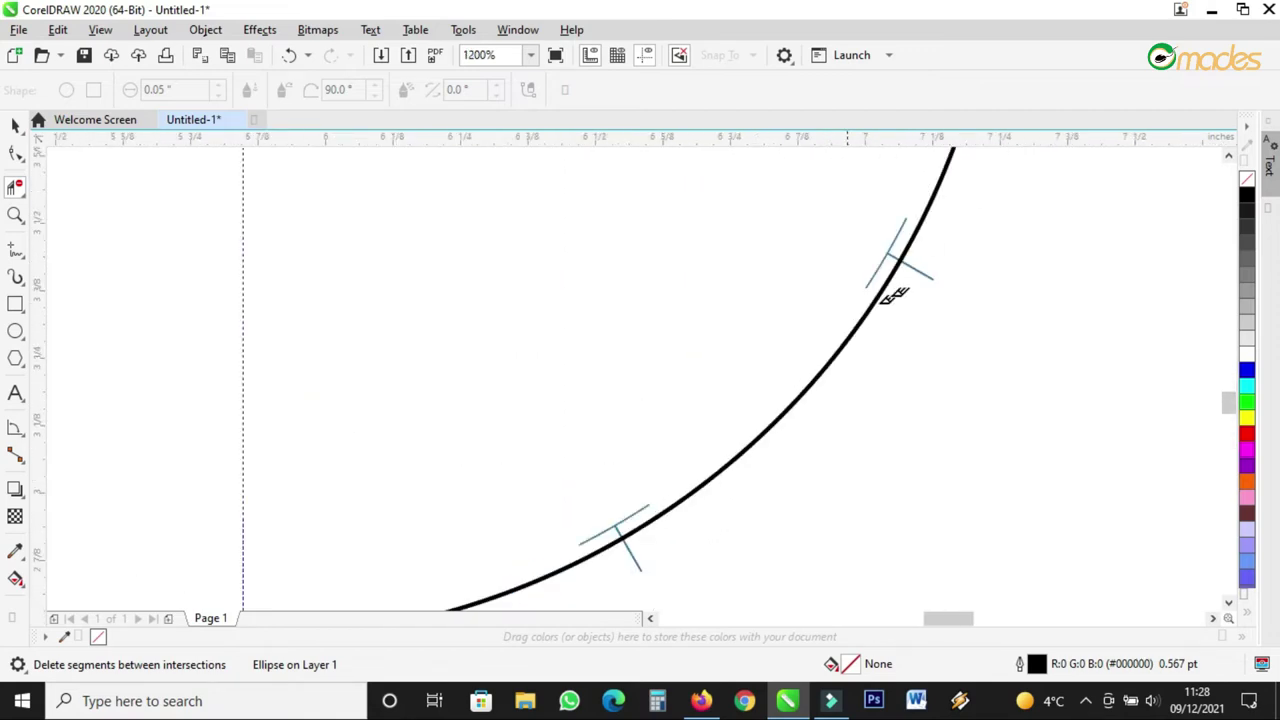
{"action": "scroll", "coordinate": [922, 249], "scroll_direction": "up", "scroll_amount": 2}
{"action": "left_click", "coordinate": [910, 302]}
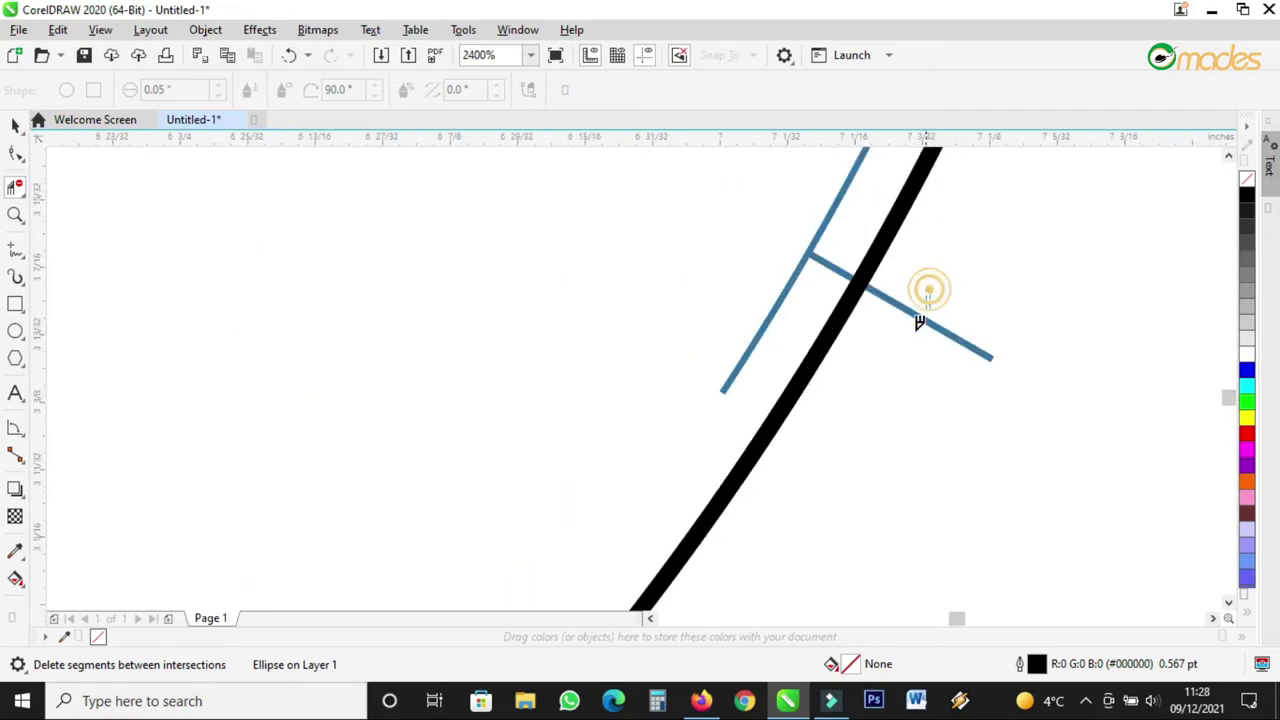
{"action": "left_click", "coordinate": [785, 275]}
{"action": "left_click", "coordinate": [823, 197]}
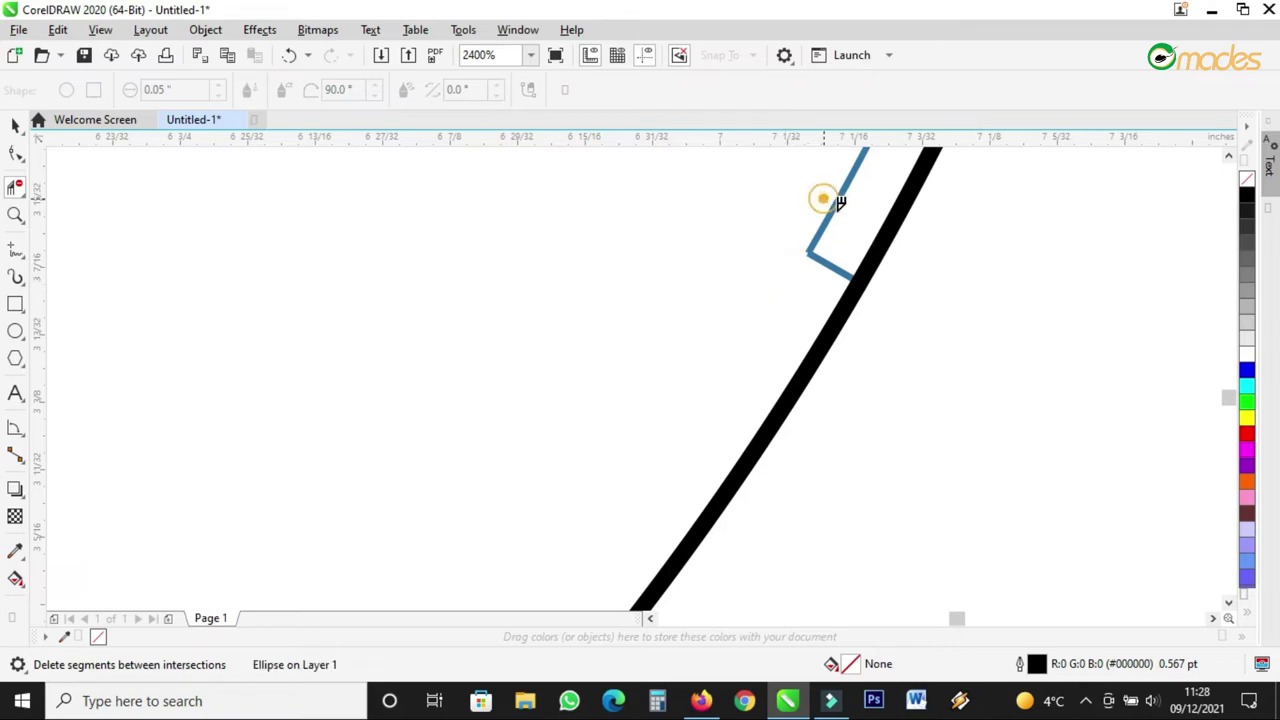
- Trim the 5 o'clock mark to its short inner tick by deleting the outer stub and both crossbar halves
{"action": "scroll", "coordinate": [810, 277], "scroll_direction": "down", "scroll_amount": 3}
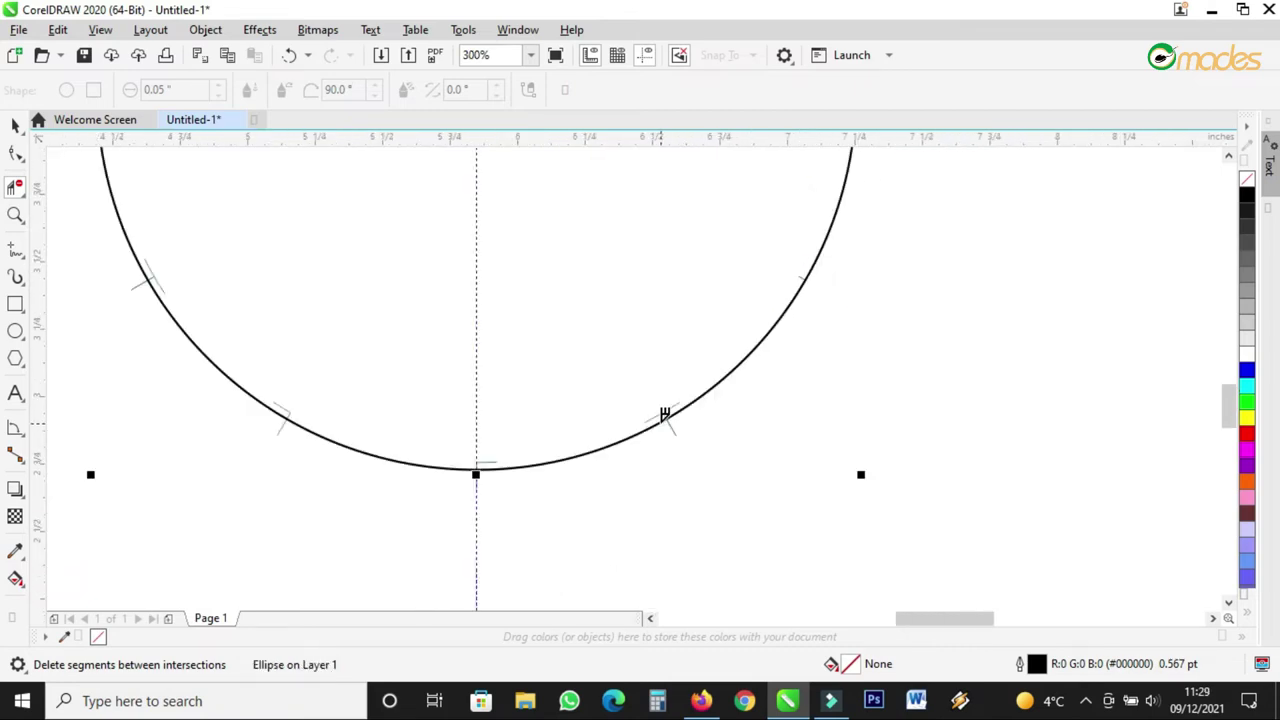
{"action": "scroll", "coordinate": [665, 415], "scroll_direction": "up", "scroll_amount": 3}
{"action": "left_click", "coordinate": [714, 437]}
{"action": "left_click", "coordinate": [728, 292]}
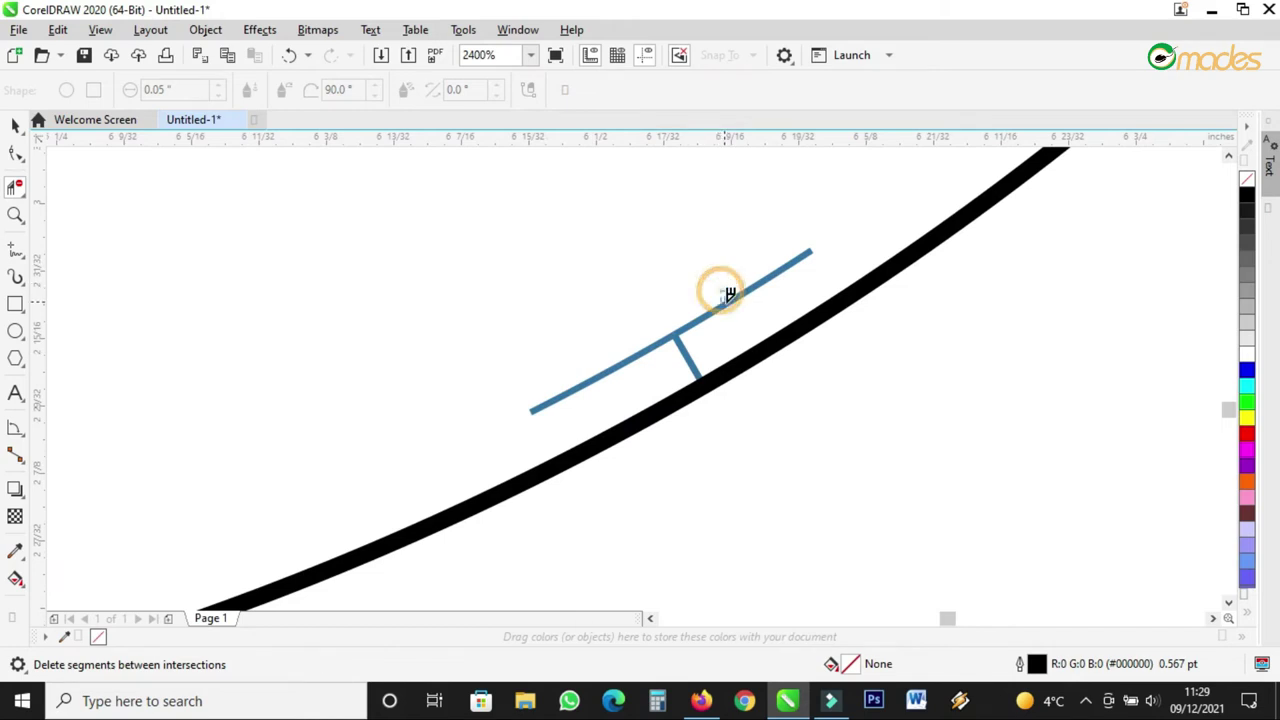
{"action": "left_click", "coordinate": [626, 332]}
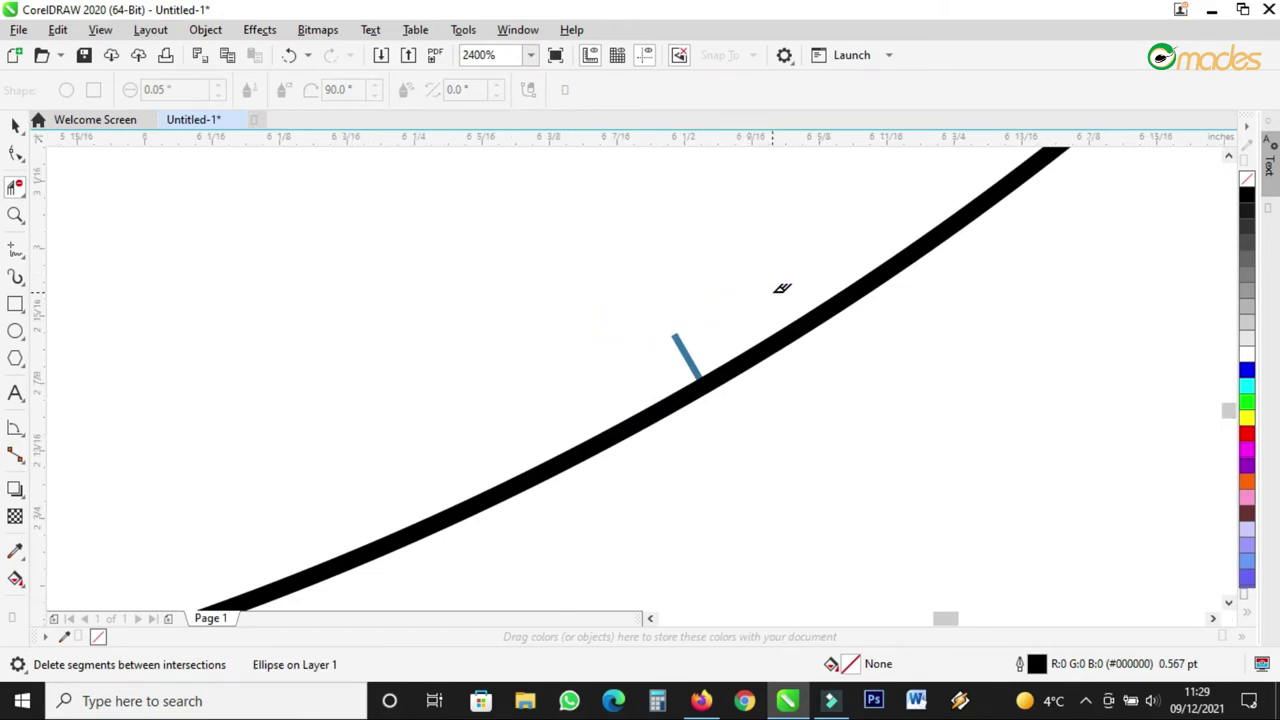
- Delete the leftover crossbar and the stub below the circle at the 6 o'clock mark
{"action": "scroll", "coordinate": [782, 288], "scroll_direction": "down", "scroll_amount": 3}
{"action": "scroll", "coordinate": [580, 345], "scroll_direction": "up", "scroll_amount": 3}
{"action": "left_click", "coordinate": [645, 333]}
{"action": "left_click", "coordinate": [582, 432]}
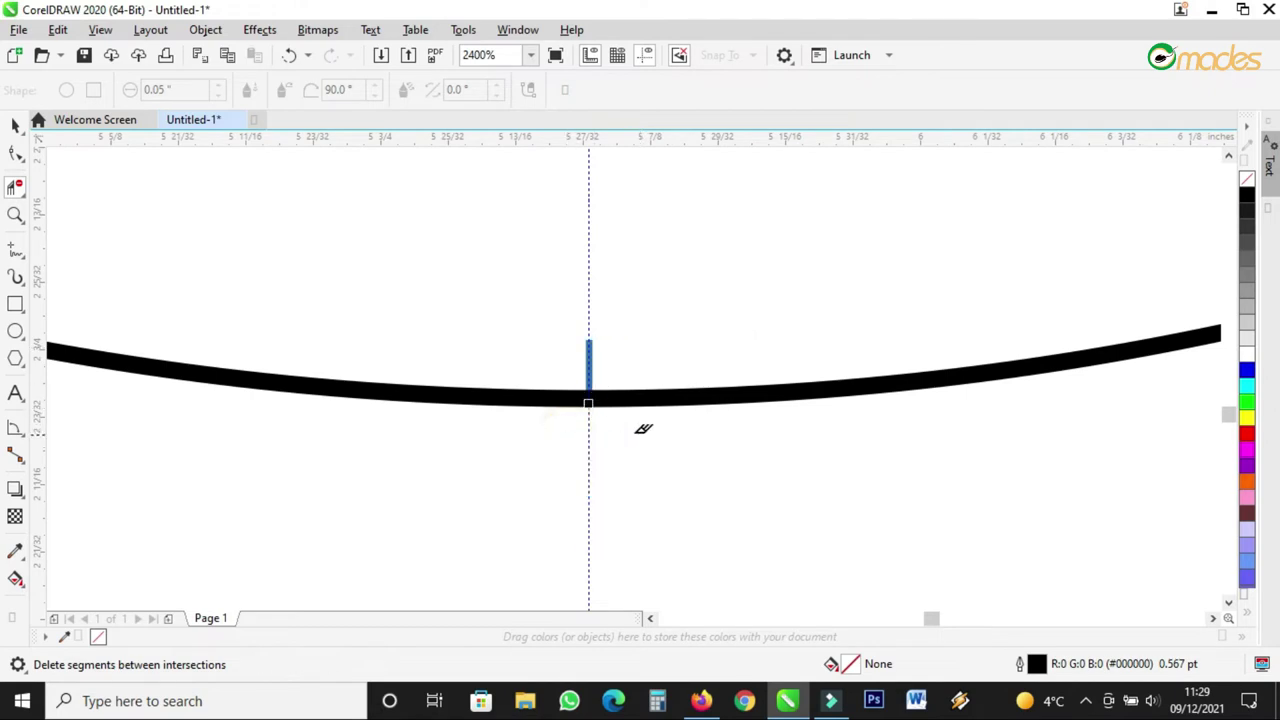
- Delete the leftover crossbar half and the stub outside the circle at the 7 o'clock mark
{"action": "scroll", "coordinate": [680, 450], "scroll_direction": "down", "scroll_amount": 3}
{"action": "scroll", "coordinate": [494, 403], "scroll_direction": "up", "scroll_amount": 2}
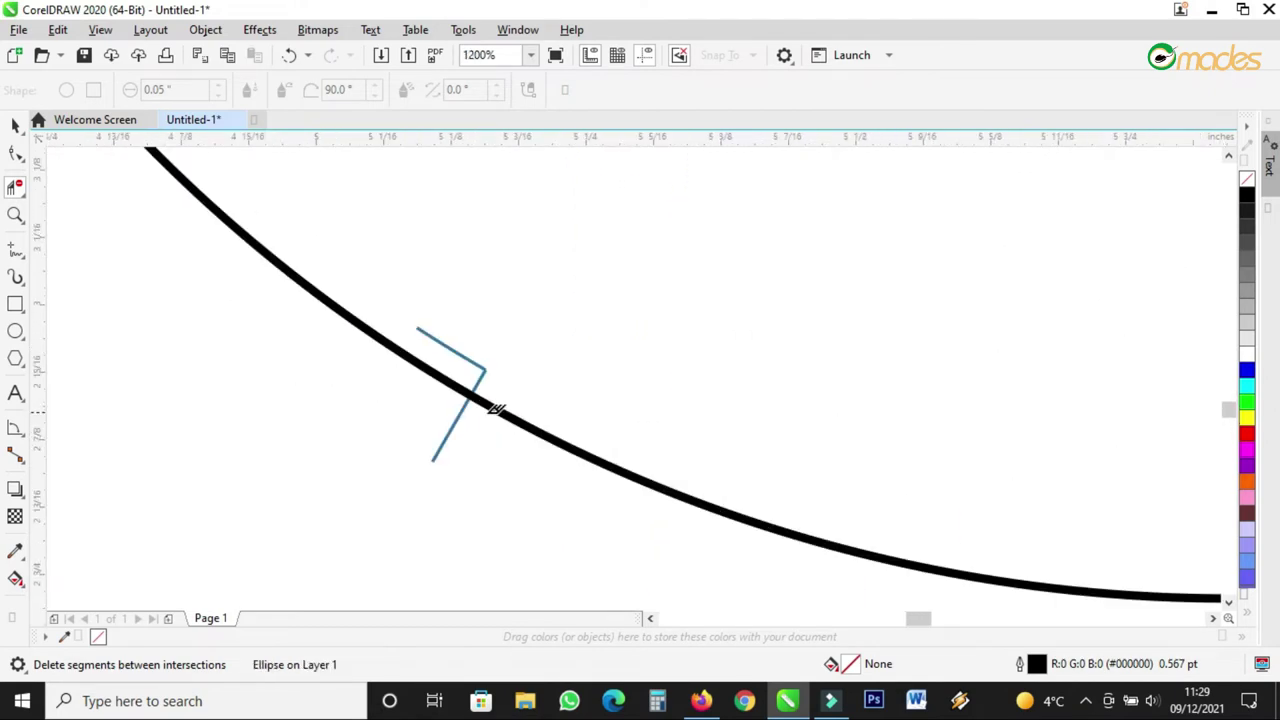
{"action": "left_click", "coordinate": [472, 353]}
{"action": "left_click", "coordinate": [447, 421]}
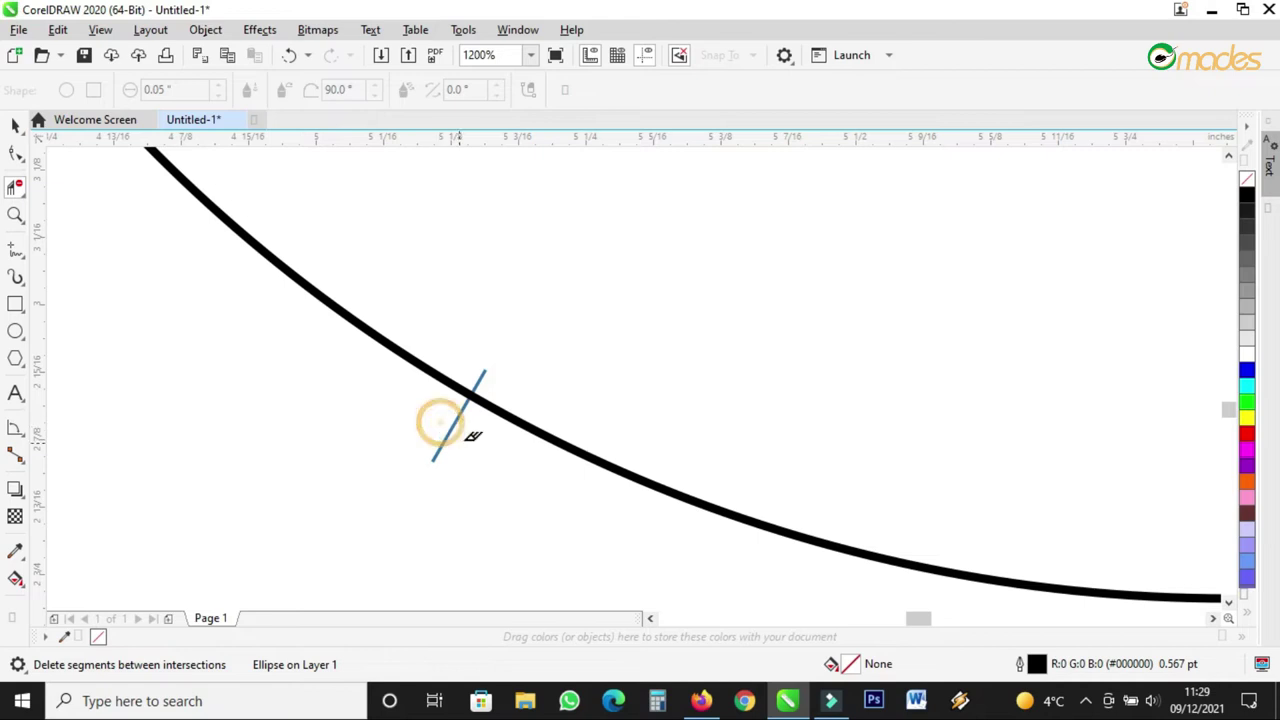
- Delete both crossbar halves and the outer stub at the 8 o'clock mark, keeping the short inner tick
{"action": "scroll", "coordinate": [620, 394], "scroll_direction": "down", "scroll_amount": 2}
{"action": "scroll", "coordinate": [443, 263], "scroll_direction": "down", "scroll_amount": 1}
{"action": "scroll", "coordinate": [440, 250], "scroll_direction": "up", "scroll_amount": 1}
{"action": "scroll", "coordinate": [439, 250], "scroll_direction": "up", "scroll_amount": 1}
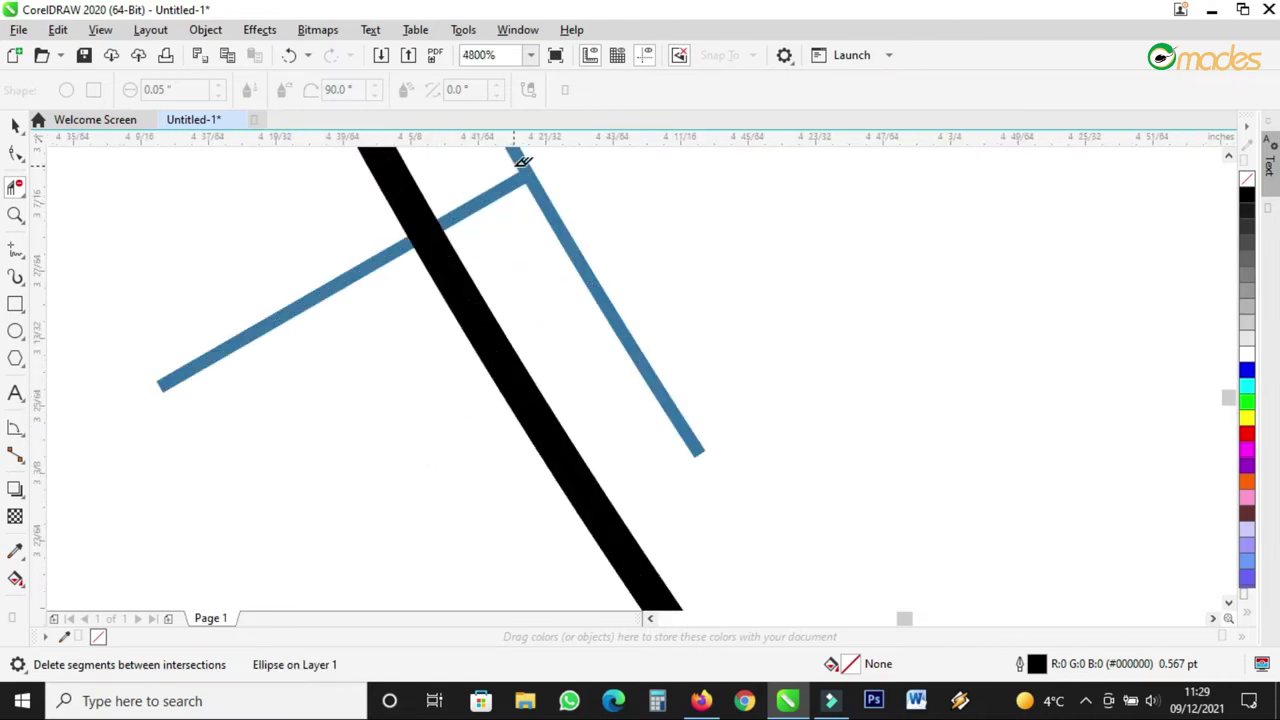
{"action": "left_click", "coordinate": [574, 262]}
{"action": "left_click", "coordinate": [378, 246]}
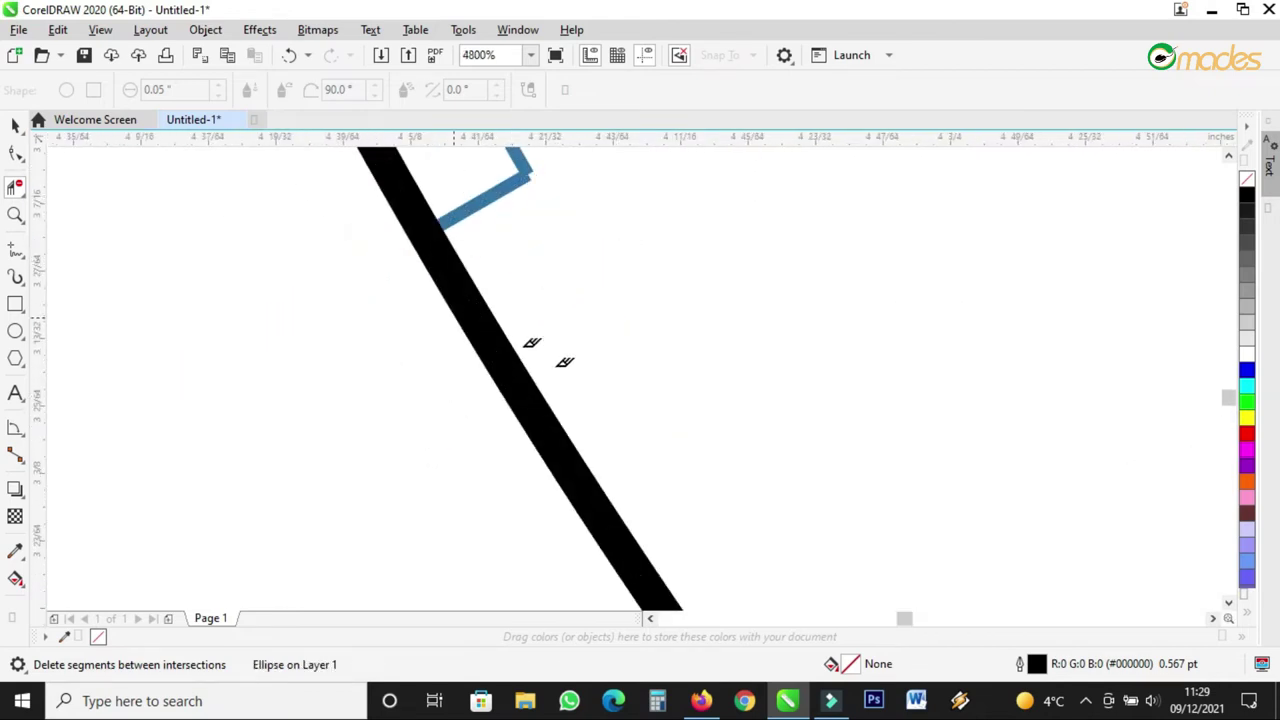
{"action": "scroll", "coordinate": [545, 273], "scroll_direction": "down", "scroll_amount": 2}
{"action": "left_click", "coordinate": [518, 274]}
- Delete both crossbar halves and the stub outside the circle at the 9 o'clock mark
{"action": "scroll", "coordinate": [540, 283], "scroll_direction": "down", "scroll_amount": 2}
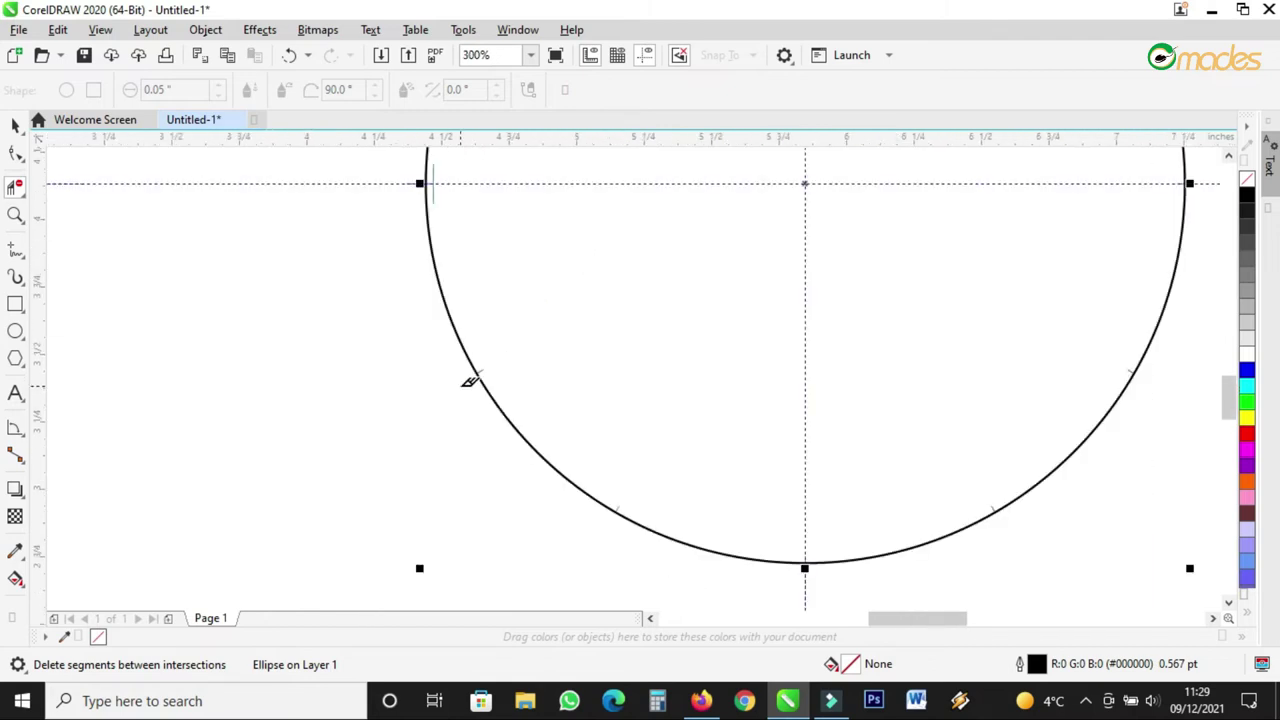
{"action": "scroll", "coordinate": [477, 254], "scroll_direction": "down", "scroll_amount": 2}
{"action": "scroll", "coordinate": [468, 200], "scroll_direction": "up", "scroll_amount": 3}
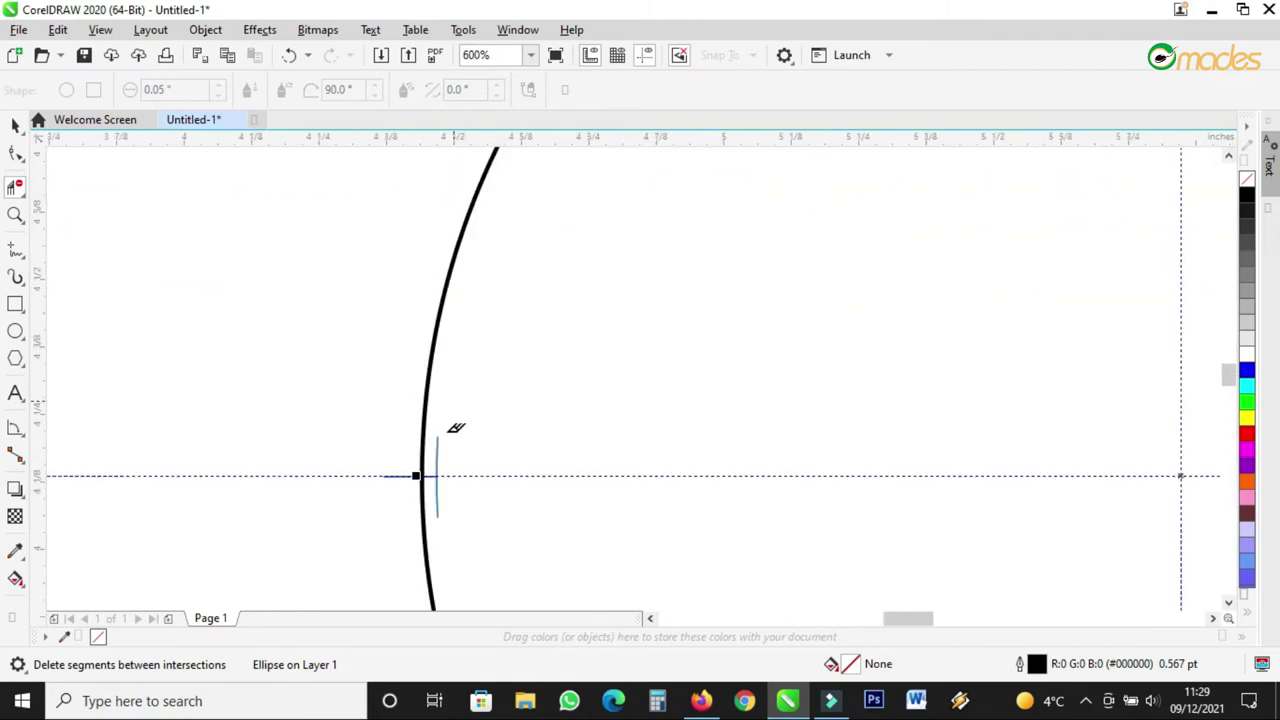
{"action": "scroll", "coordinate": [439, 484], "scroll_direction": "up", "scroll_amount": 3}
{"action": "left_click", "coordinate": [489, 300]}
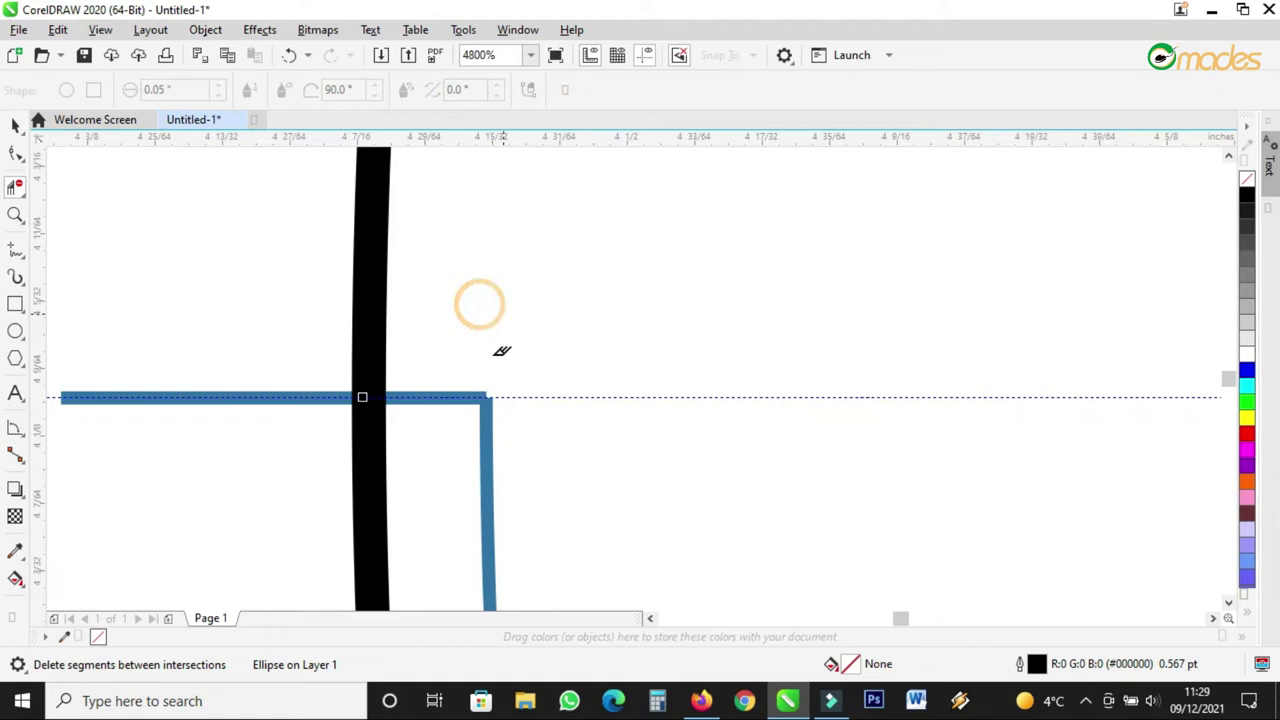
{"action": "left_click", "coordinate": [488, 445]}
{"action": "left_click", "coordinate": [308, 392]}
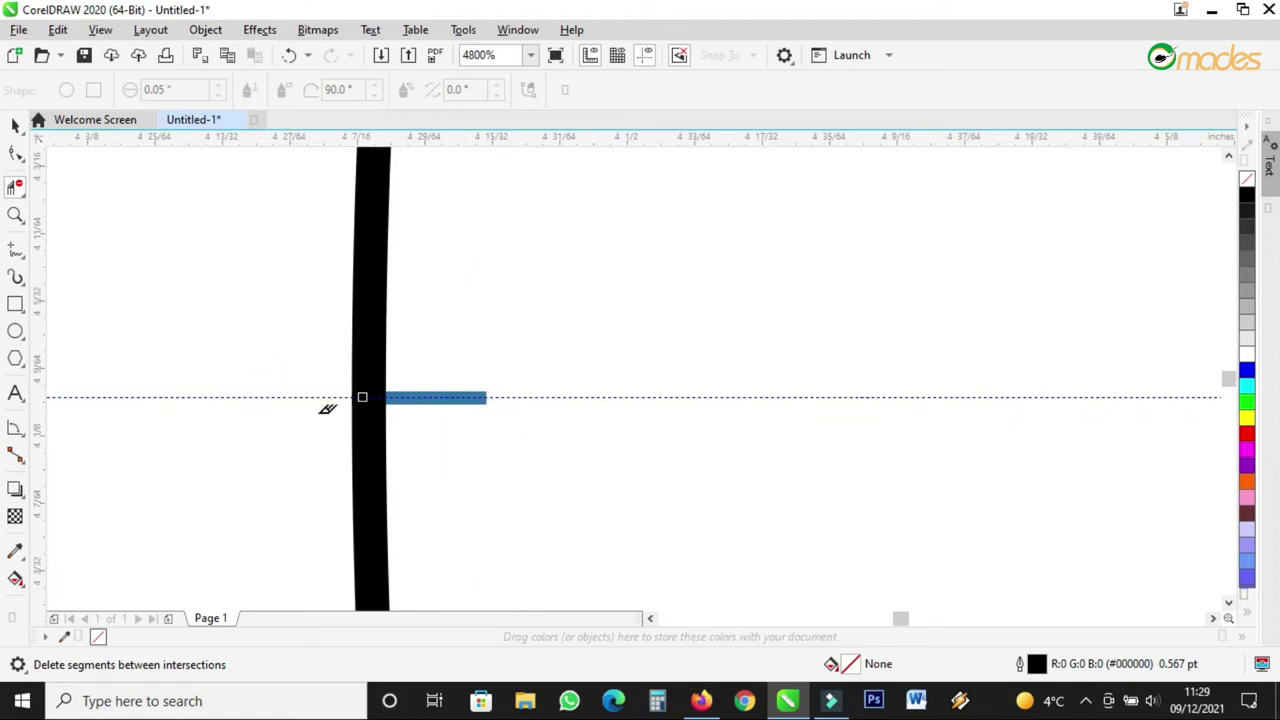
- Delete the crossbar and the stub outside the circle at the 10 o'clock mark, keeping the short inner tick
{"action": "scroll", "coordinate": [443, 429], "scroll_direction": "down", "scroll_amount": 4}
{"action": "scroll", "coordinate": [476, 230], "scroll_direction": "up", "scroll_amount": 4}
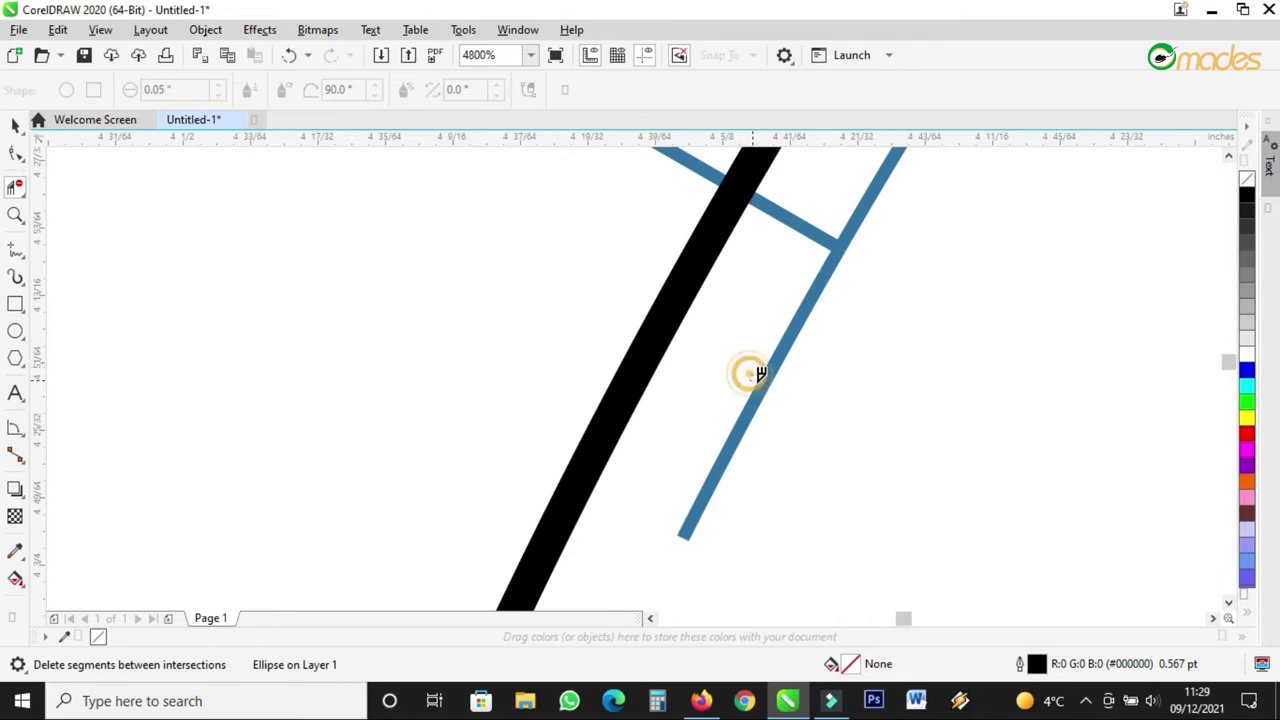
{"action": "left_click", "coordinate": [757, 368]}
{"action": "scroll", "coordinate": [745, 300], "scroll_direction": "down", "scroll_amount": 2}
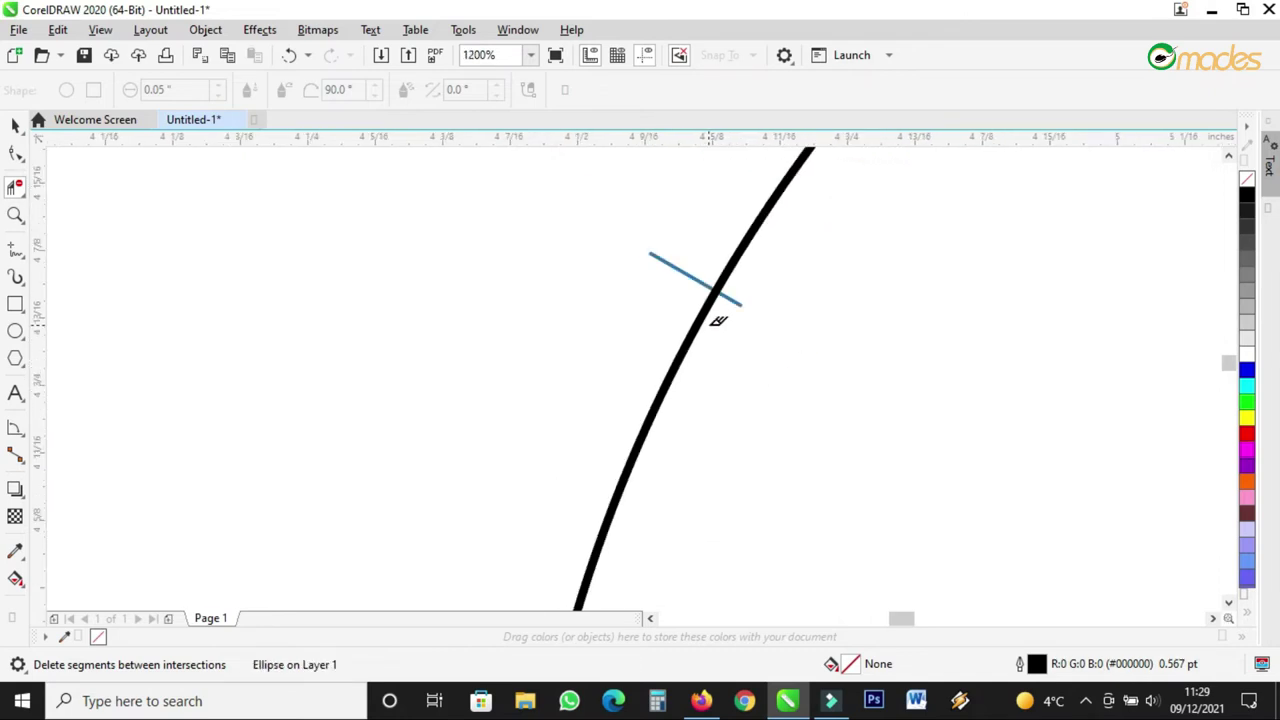
{"action": "scroll", "coordinate": [690, 262], "scroll_direction": "up", "scroll_amount": 1}
{"action": "left_click_drag", "start_coordinate": [657, 268], "coordinate": [540, 290]}
{"action": "scroll", "coordinate": [537, 290], "scroll_direction": "down", "scroll_amount": 4}
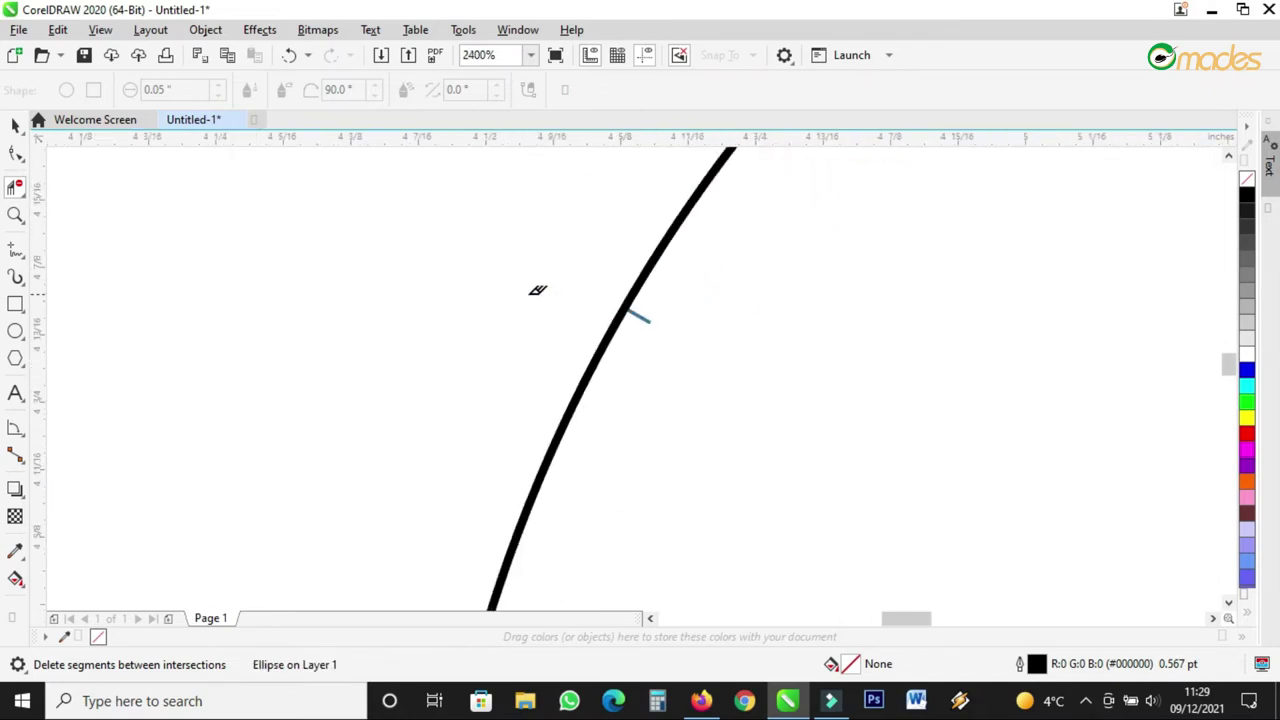
- Enlarge the circle about its centre to a diameter of about 3.0 inches, leaving a gap around the hour ticks
{"action": "left_click", "coordinate": [14, 122]}
{"action": "left_click", "coordinate": [926, 318]}
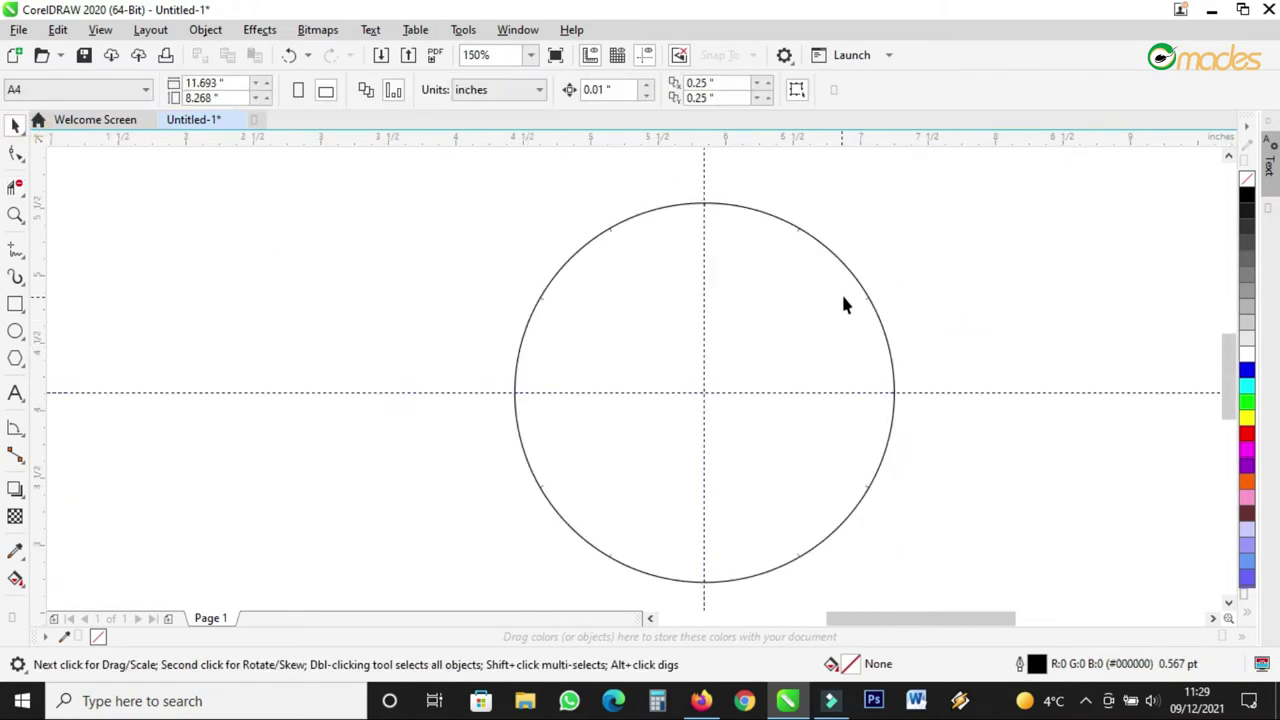
{"action": "scroll", "coordinate": [846, 291], "scroll_direction": "up", "scroll_amount": 1}
{"action": "scroll", "coordinate": [597, 362], "scroll_direction": "down", "scroll_amount": 1}
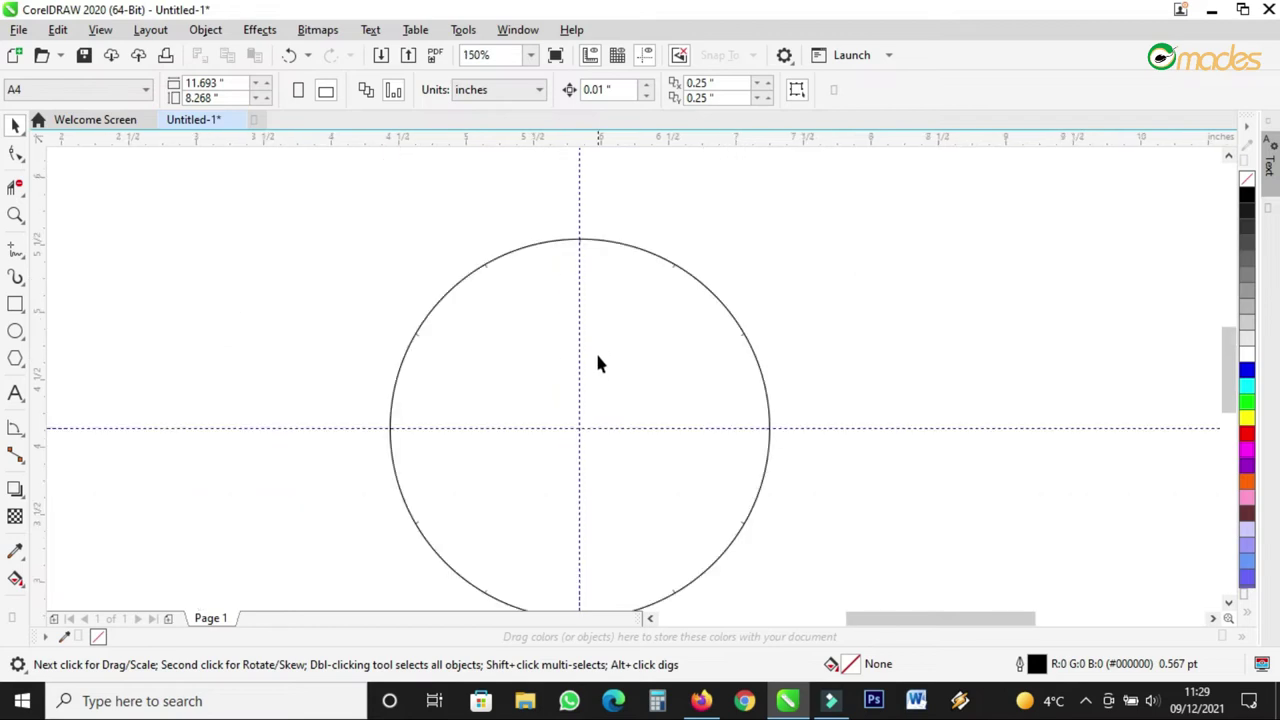
{"action": "scroll", "coordinate": [597, 248], "scroll_direction": "up", "scroll_amount": 1}
{"action": "left_click", "coordinate": [608, 244]}
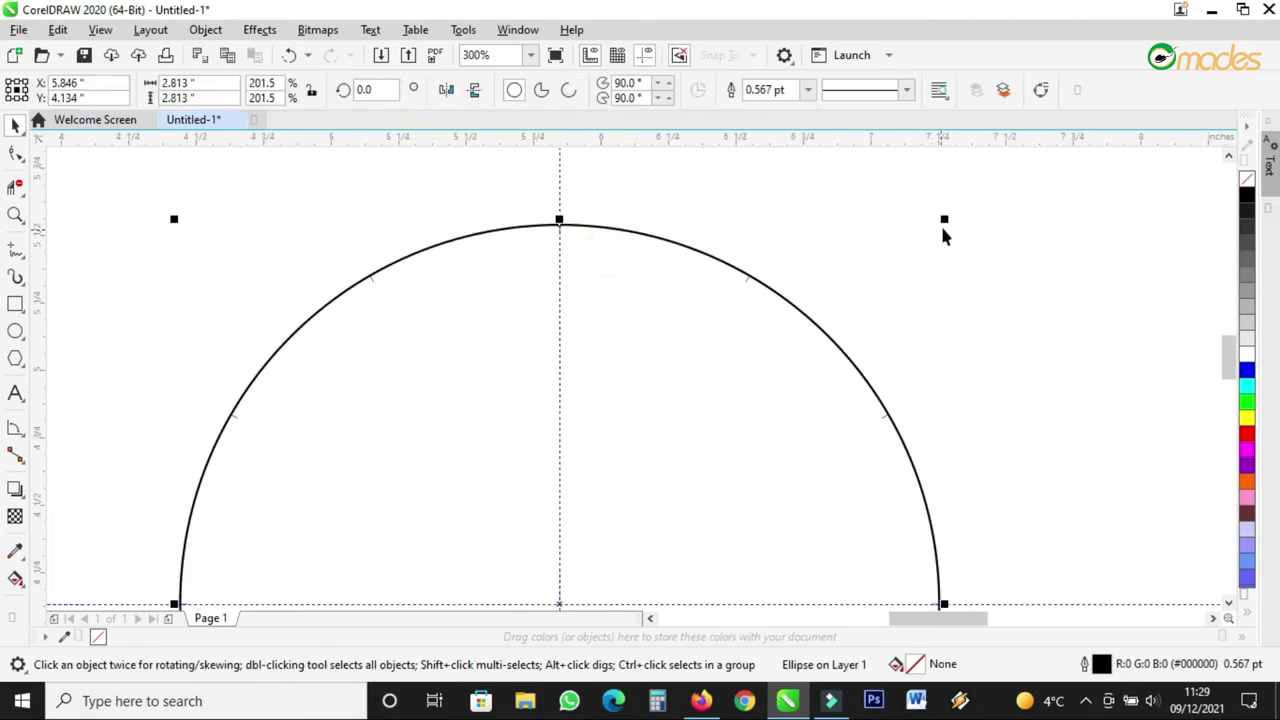
{"action": "left_click_drag", "start_coordinate": [948, 219], "coordinate": [929, 237]}
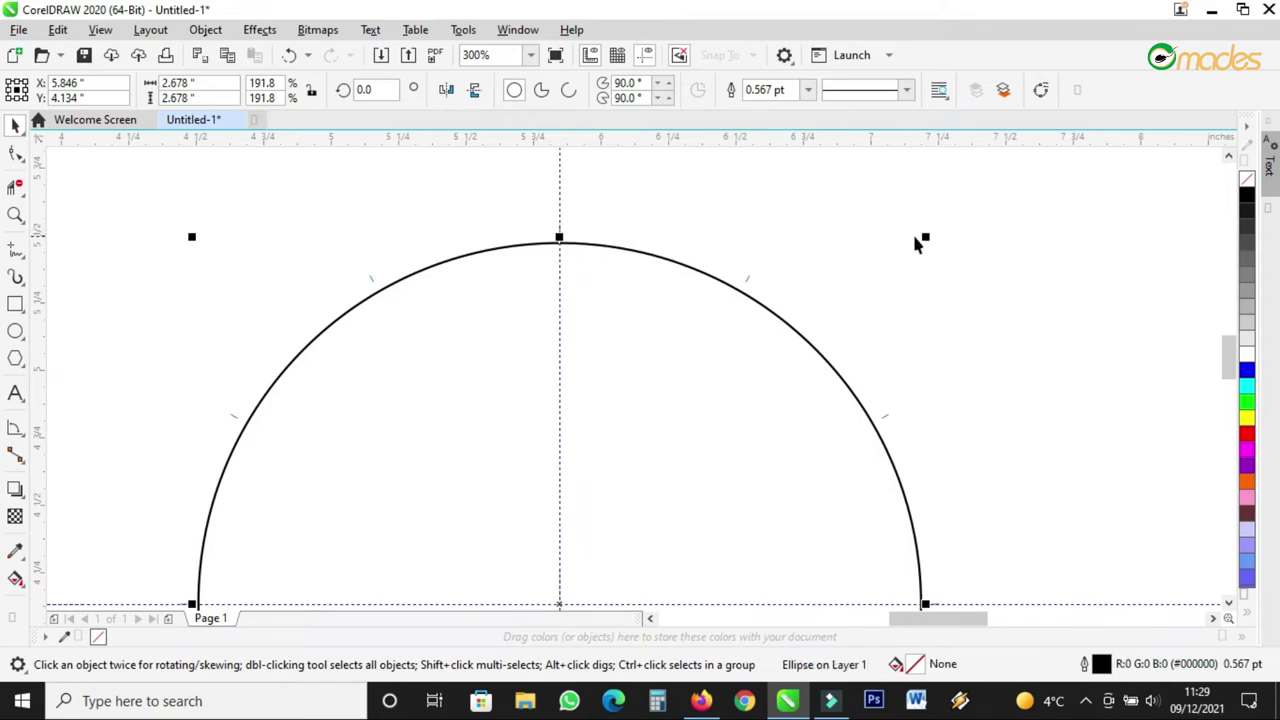
{"action": "left_click_drag", "start_coordinate": [927, 238], "coordinate": [969, 194]}
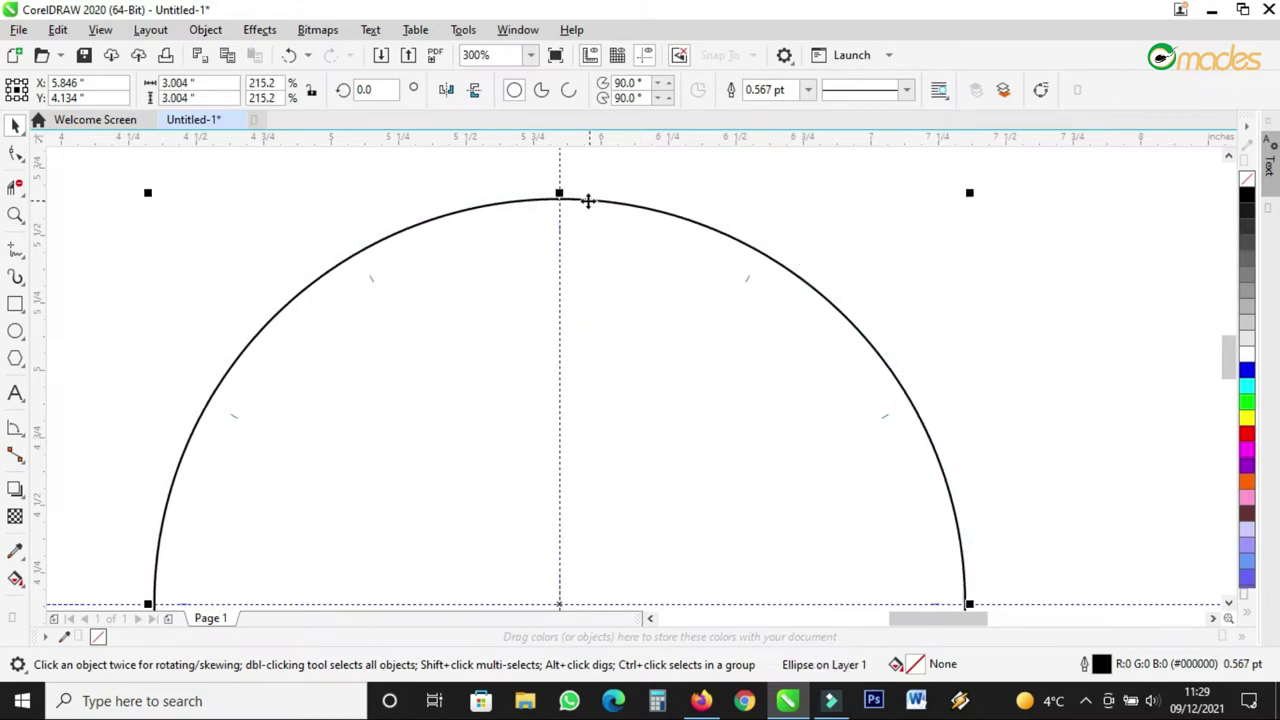
- Add the artistic text 12 beside the 12 o'clock tick
{"action": "scroll", "coordinate": [588, 201], "scroll_direction": "up", "scroll_amount": 1}
{"action": "scroll", "coordinate": [546, 240], "scroll_direction": "up", "scroll_amount": 2}
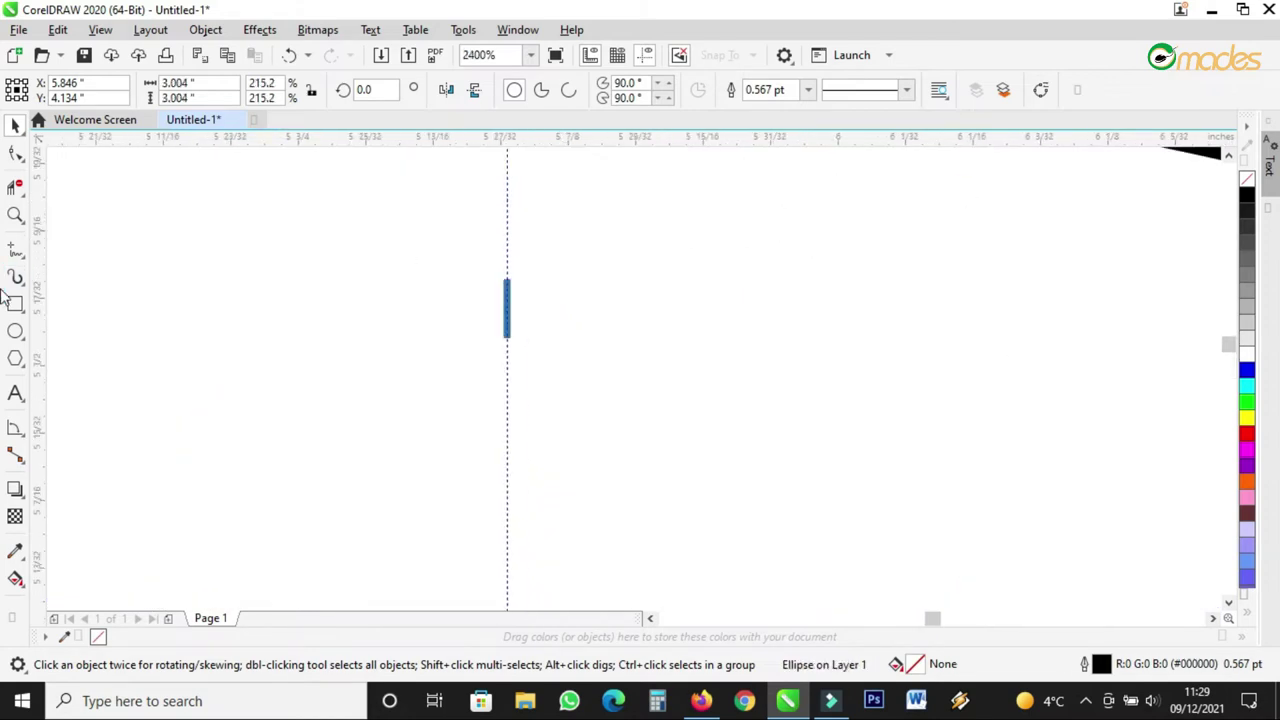
{"action": "left_click", "coordinate": [15, 393]}
{"action": "left_click", "coordinate": [193, 361]}
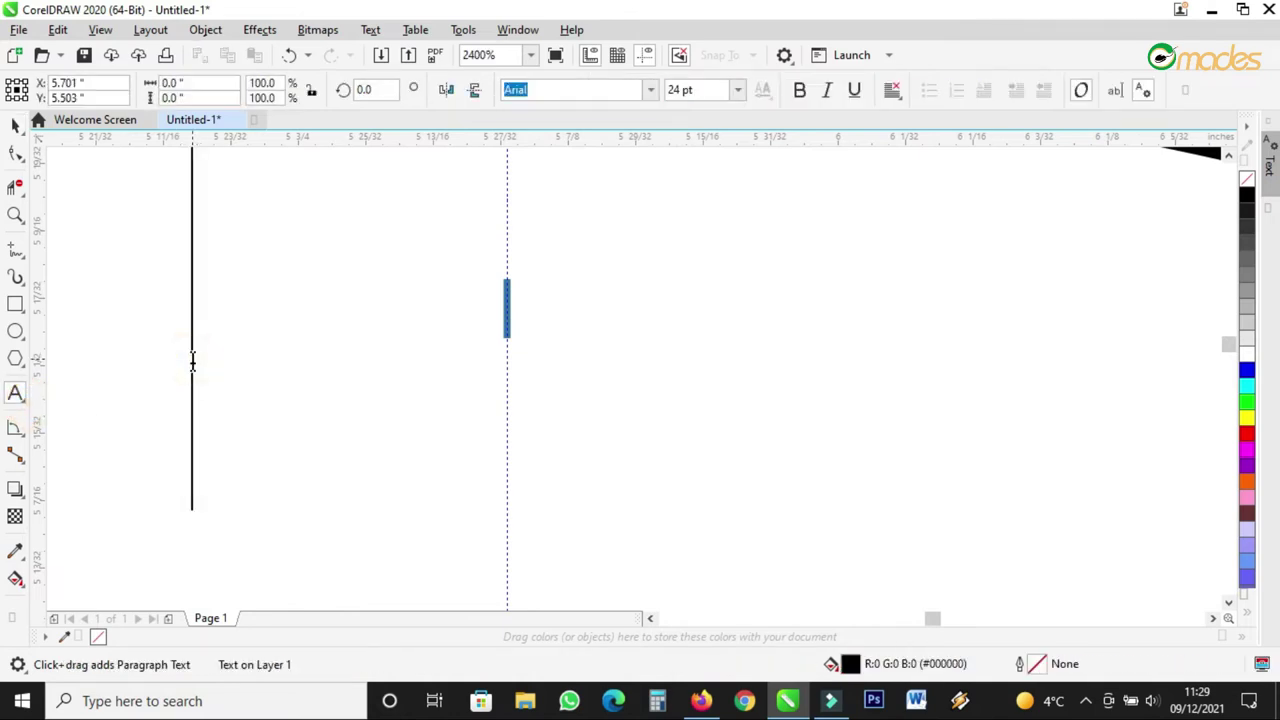
{"action": "type", "text": "12"}
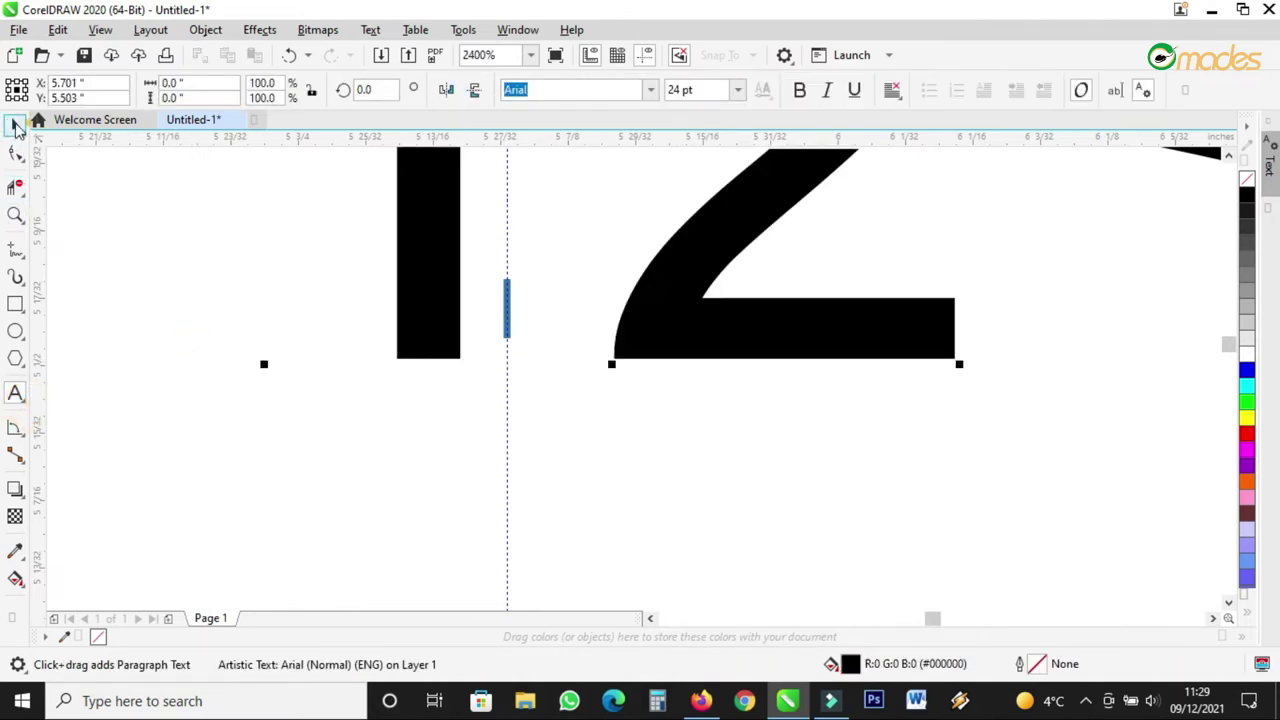
{"action": "scroll", "coordinate": [590, 436], "scroll_direction": "down", "scroll_amount": 2}
{"action": "key", "text": "ctrl+space"}
- Format the 12 as 12 pt Arial Black
{"action": "left_click", "coordinate": [737, 89]}
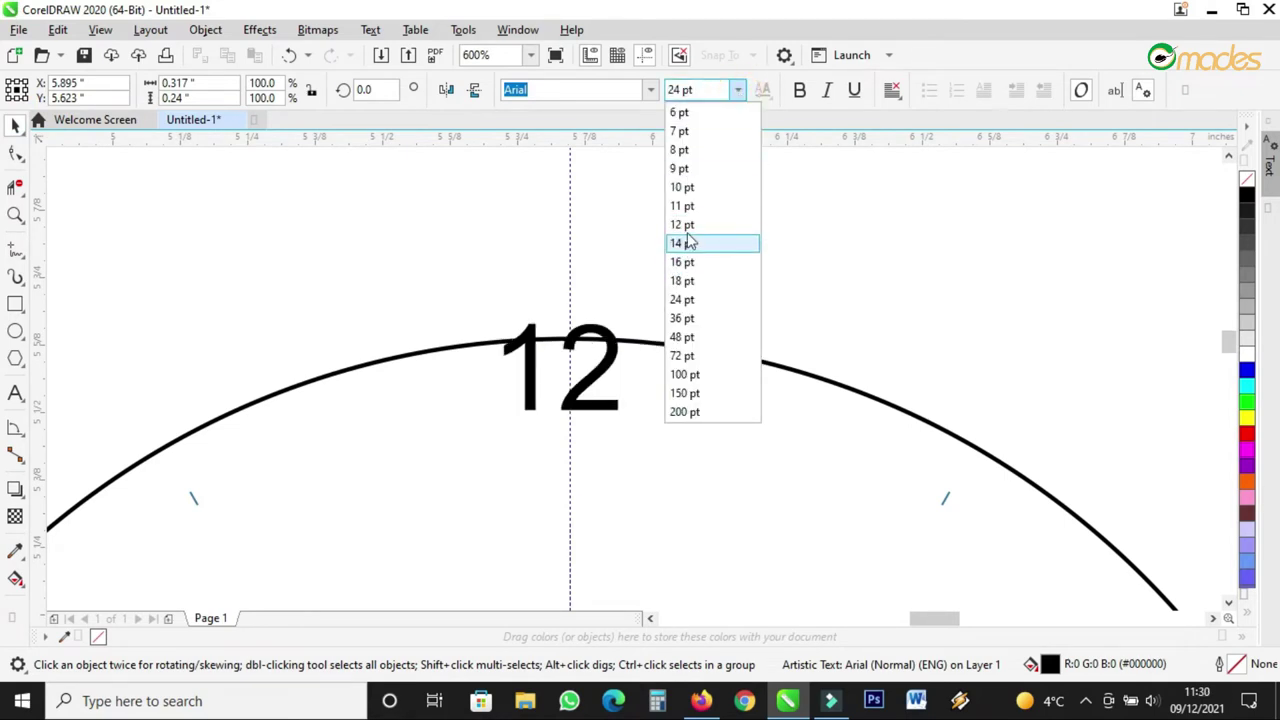
{"action": "left_click", "coordinate": [682, 225]}
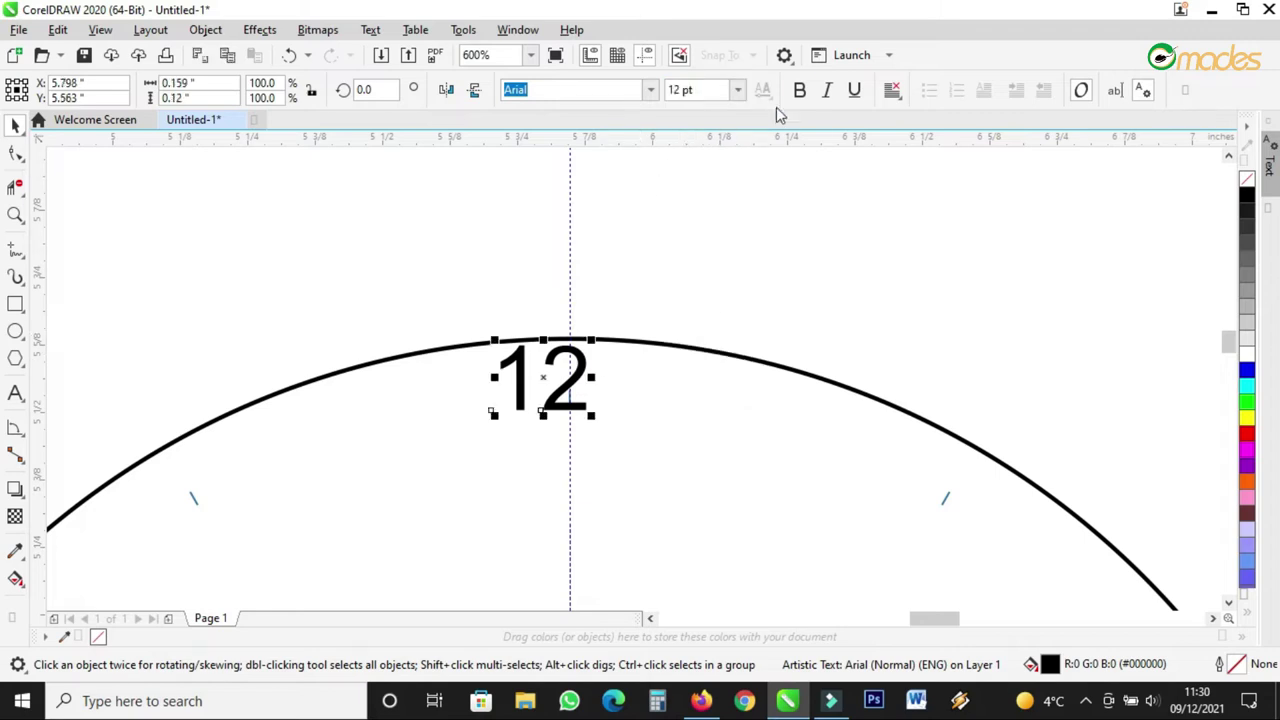
{"action": "left_click", "coordinate": [799, 90]}
{"action": "left_click", "coordinate": [651, 90]}
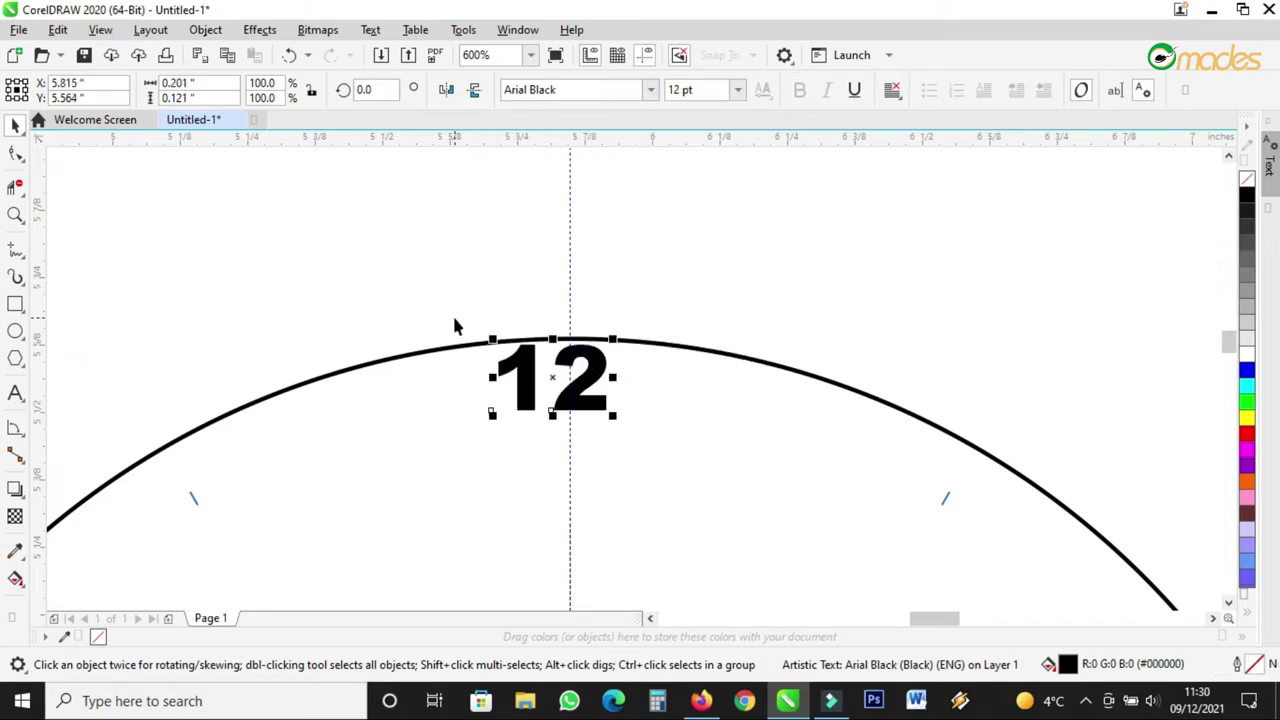
- Move the 12 up to sit just above the circle, roughly centred on the vertical guideline
{"action": "scroll", "coordinate": [545, 415], "scroll_direction": "up", "scroll_amount": 1}
{"action": "scroll", "coordinate": [548, 418], "scroll_direction": "up", "scroll_amount": 1}
{"action": "scroll", "coordinate": [575, 400], "scroll_direction": "down", "scroll_amount": 2}
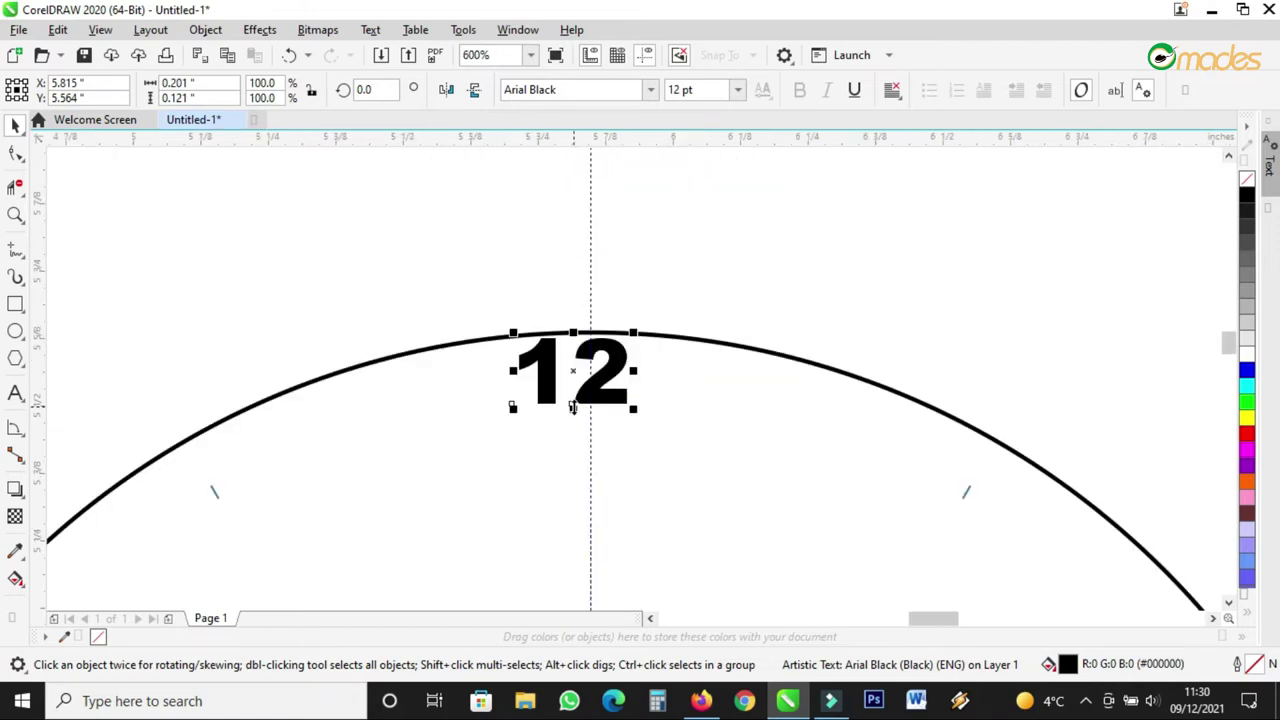
{"action": "left_click", "coordinate": [572, 368]}
{"action": "left_click_drag", "start_coordinate": [587, 420], "coordinate": [595, 308]}
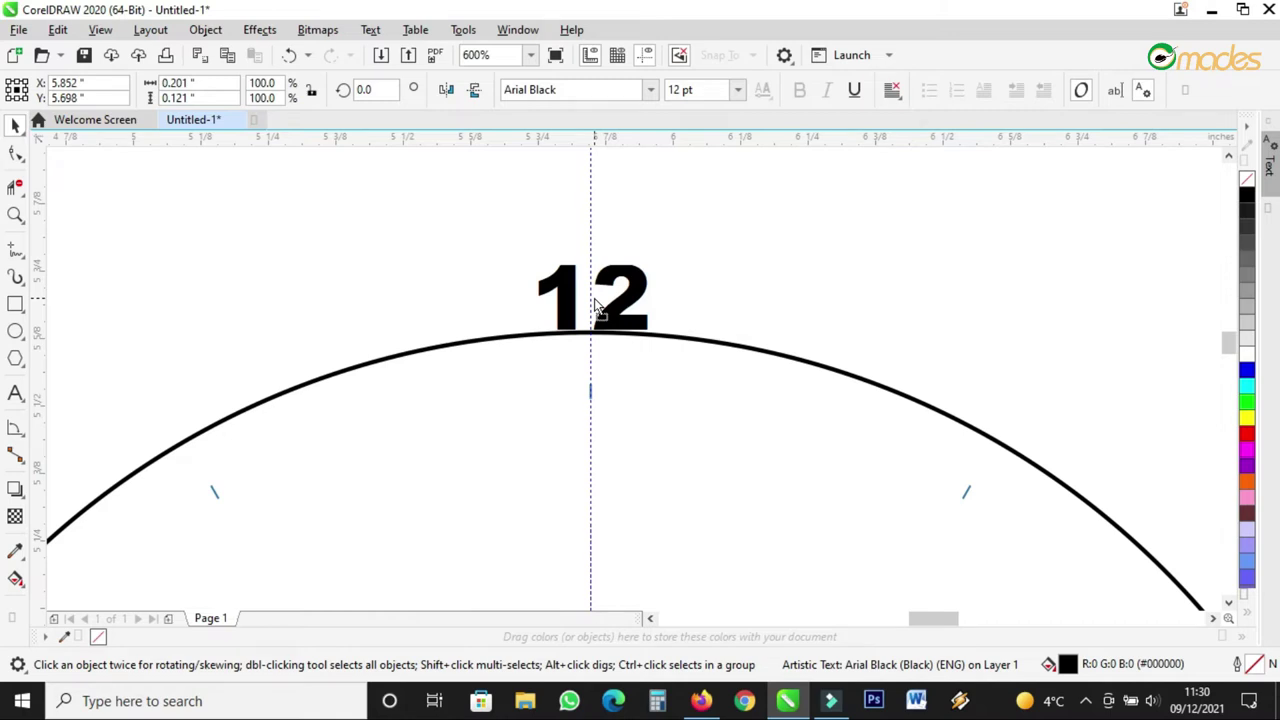
{"action": "left_click_drag", "start_coordinate": [595, 308], "coordinate": [595, 308]}
- Shrink the circle about its centre to a diameter of about 2.88 inches
{"action": "left_click", "coordinate": [742, 394]}
{"action": "scroll", "coordinate": [714, 365], "scroll_direction": "down", "scroll_amount": 3}
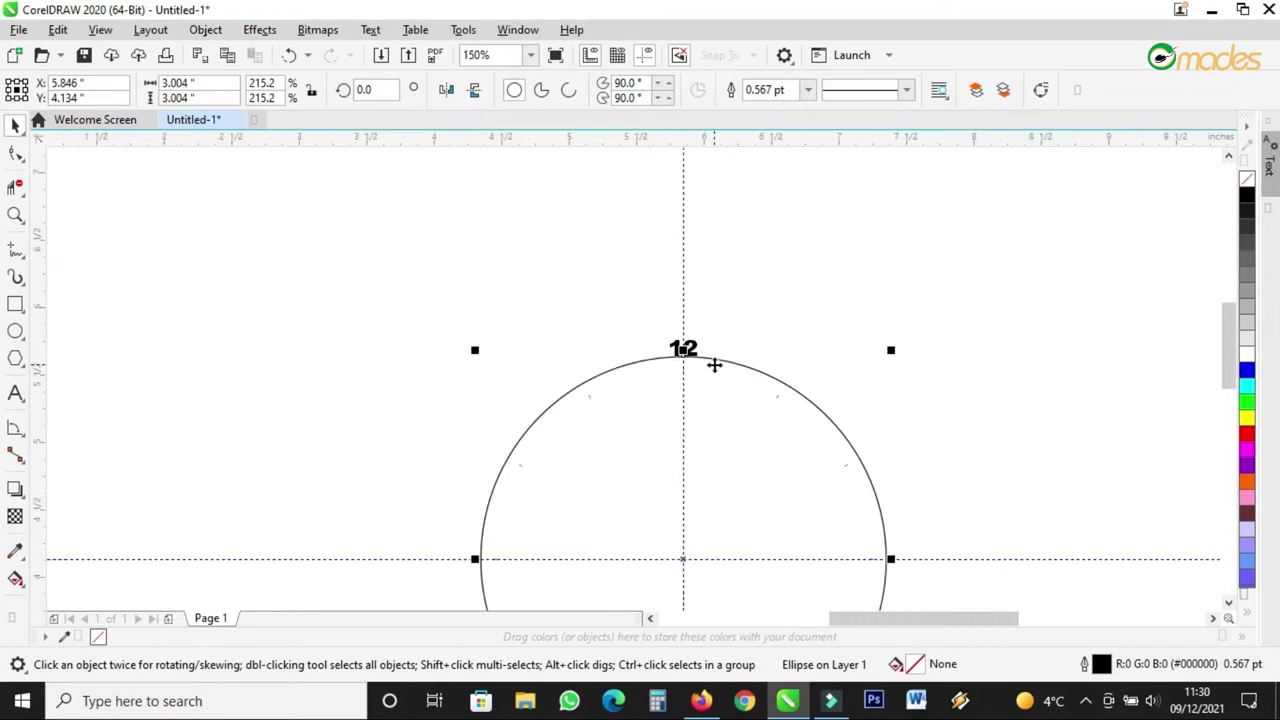
{"action": "scroll", "coordinate": [846, 378], "scroll_direction": "up", "scroll_amount": 2}
{"action": "left_click_drag", "start_coordinate": [928, 334], "coordinate": [922, 352]}
- Format the 12 as 11 pt Arial Rounded MT Bold and move it down to just above the circle
{"action": "scroll", "coordinate": [553, 320], "scroll_direction": "up", "scroll_amount": 2}
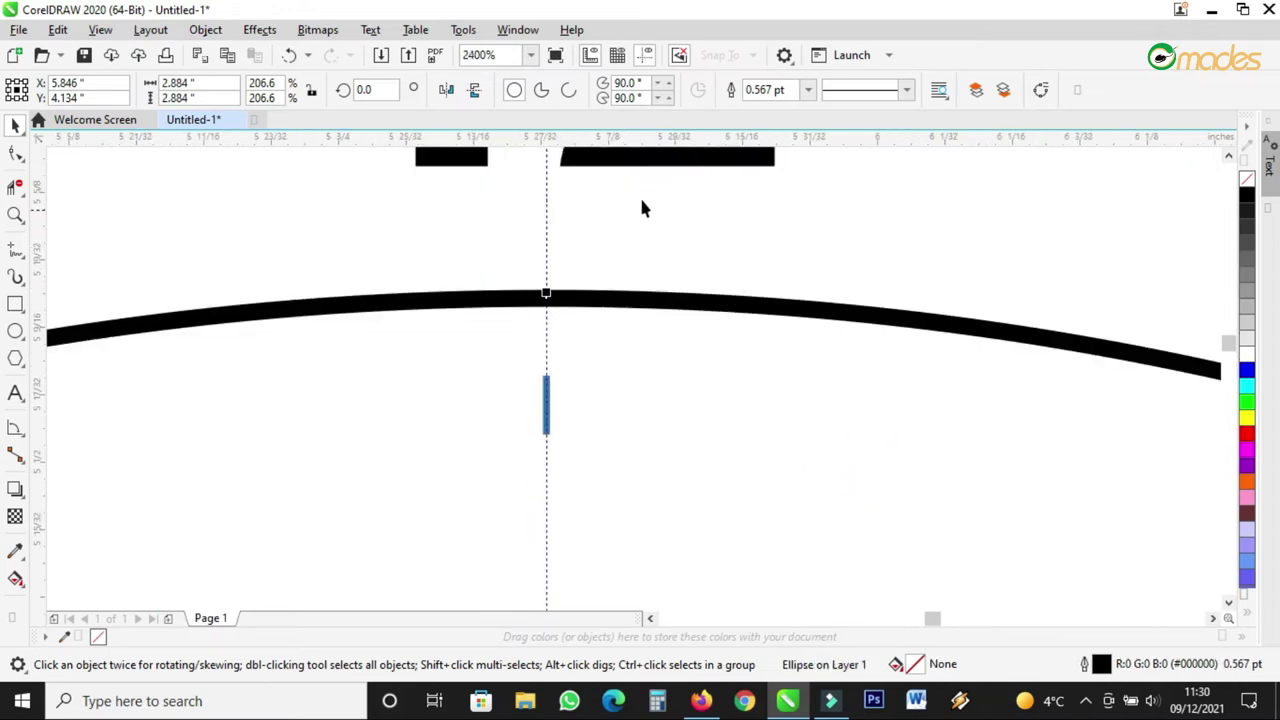
{"action": "left_click", "coordinate": [650, 162]}
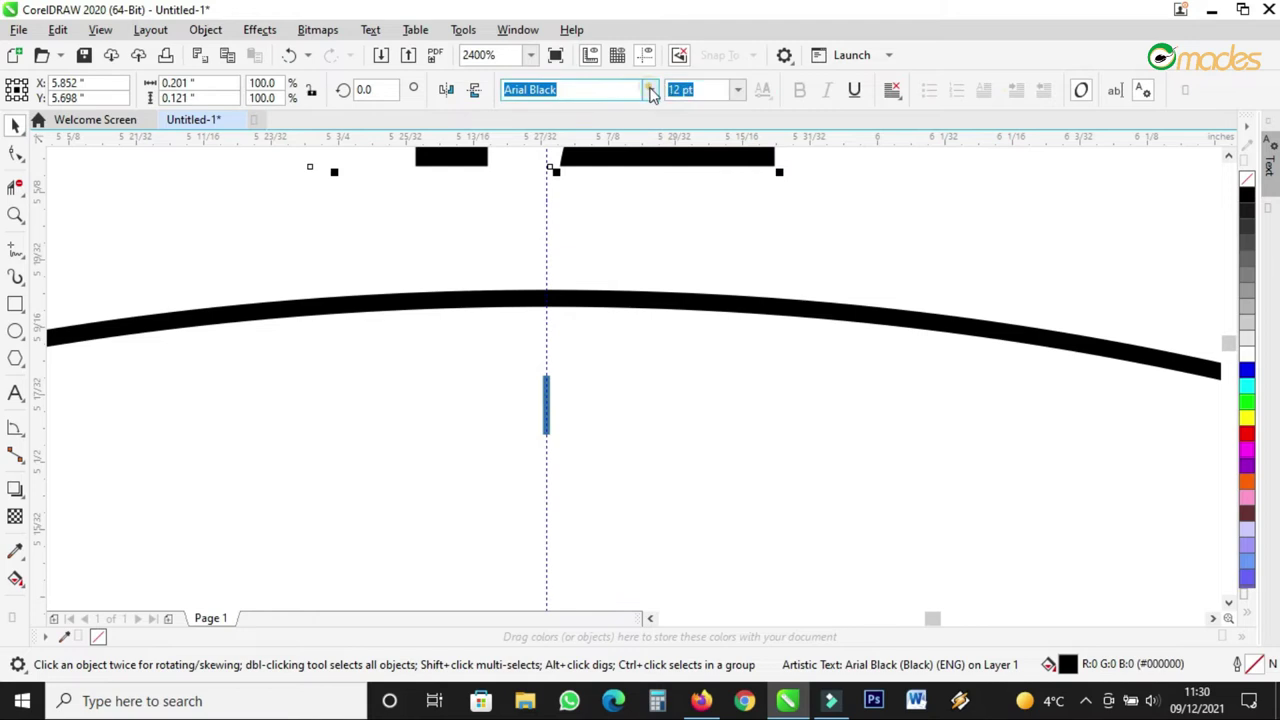
{"action": "left_click", "coordinate": [650, 90]}
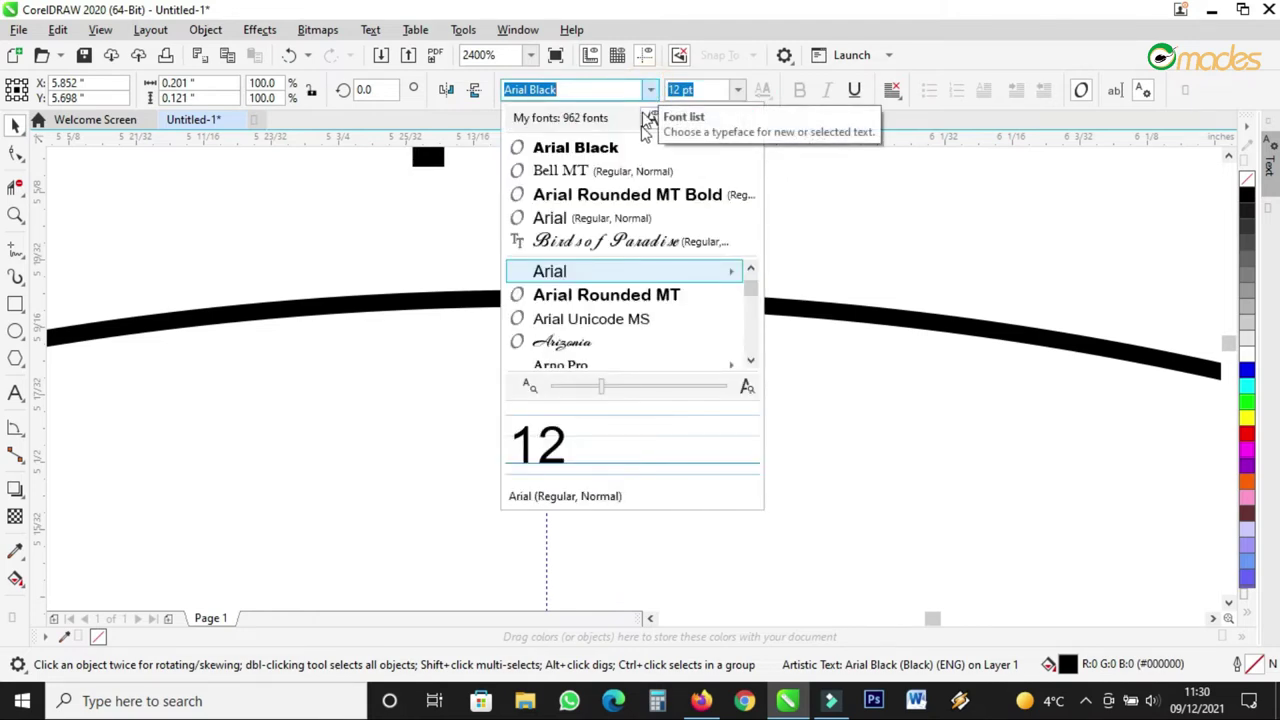
{"action": "left_click", "coordinate": [512, 403]}
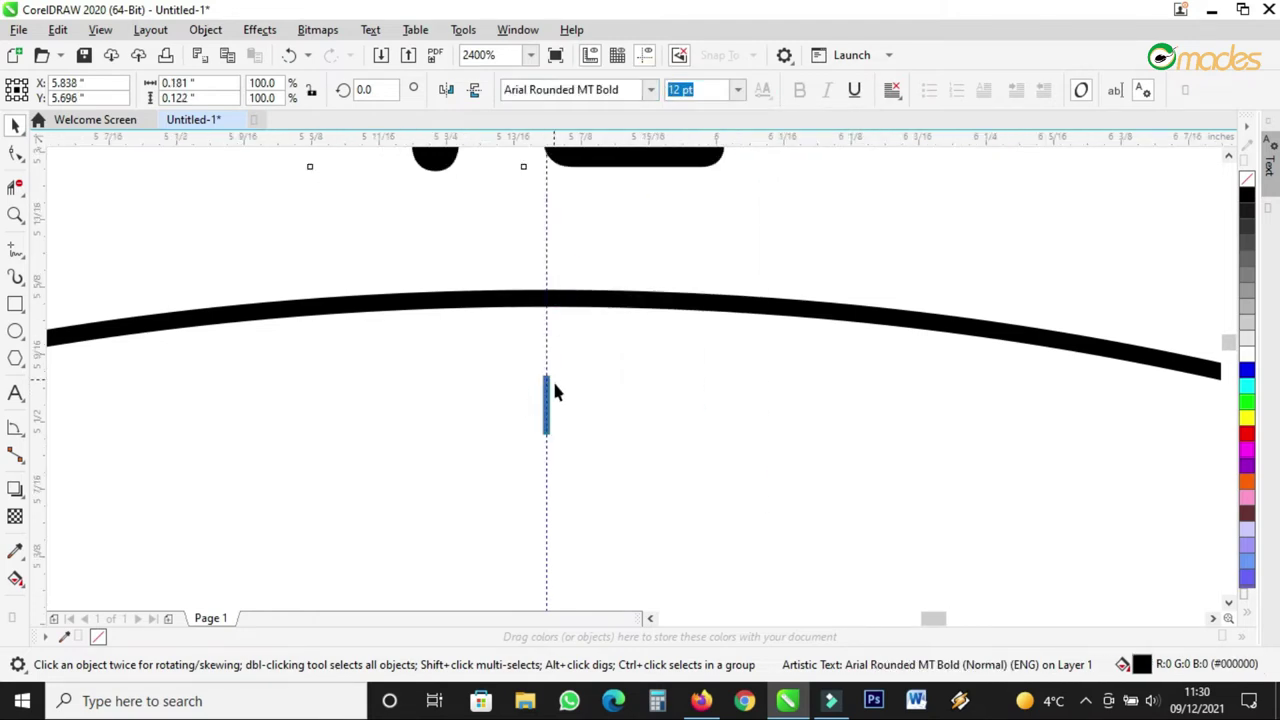
{"action": "scroll", "coordinate": [554, 386], "scroll_direction": "down", "scroll_amount": 3}
{"action": "scroll", "coordinate": [554, 386], "scroll_direction": "up", "scroll_amount": 1}
{"action": "left_click", "coordinate": [740, 90]}
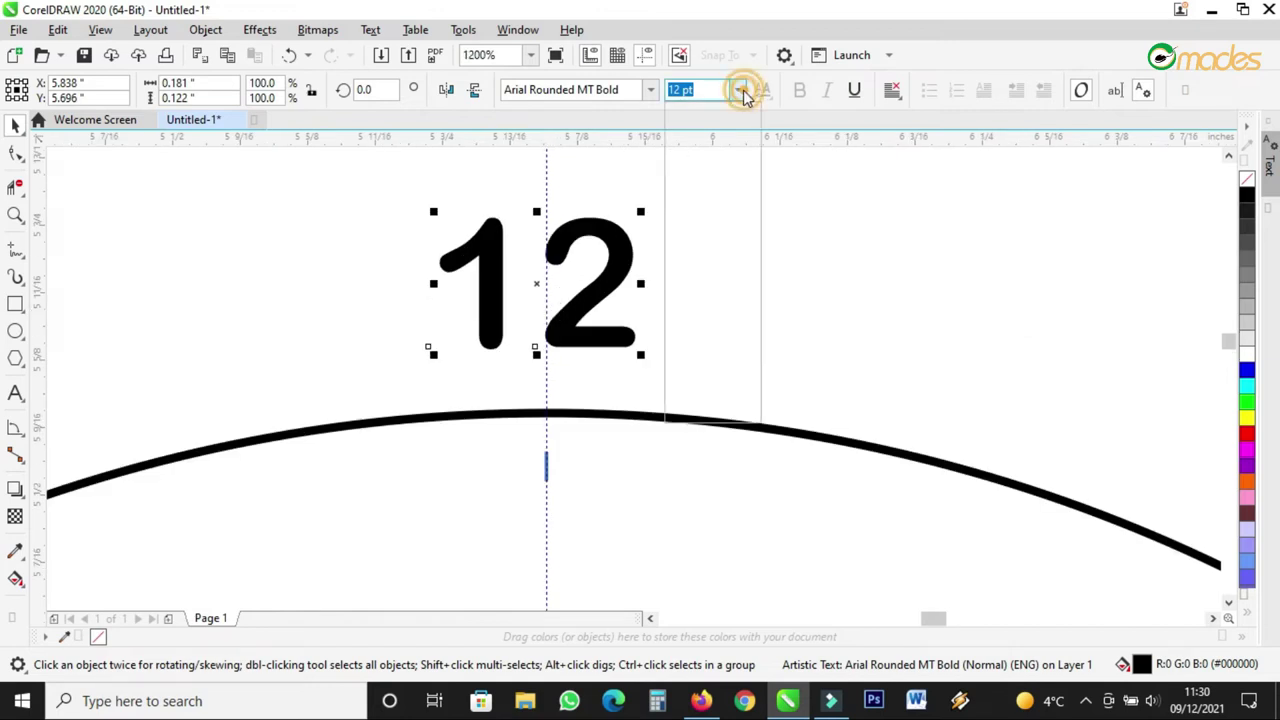
{"action": "scroll", "coordinate": [617, 285], "scroll_direction": "down", "scroll_amount": 1}
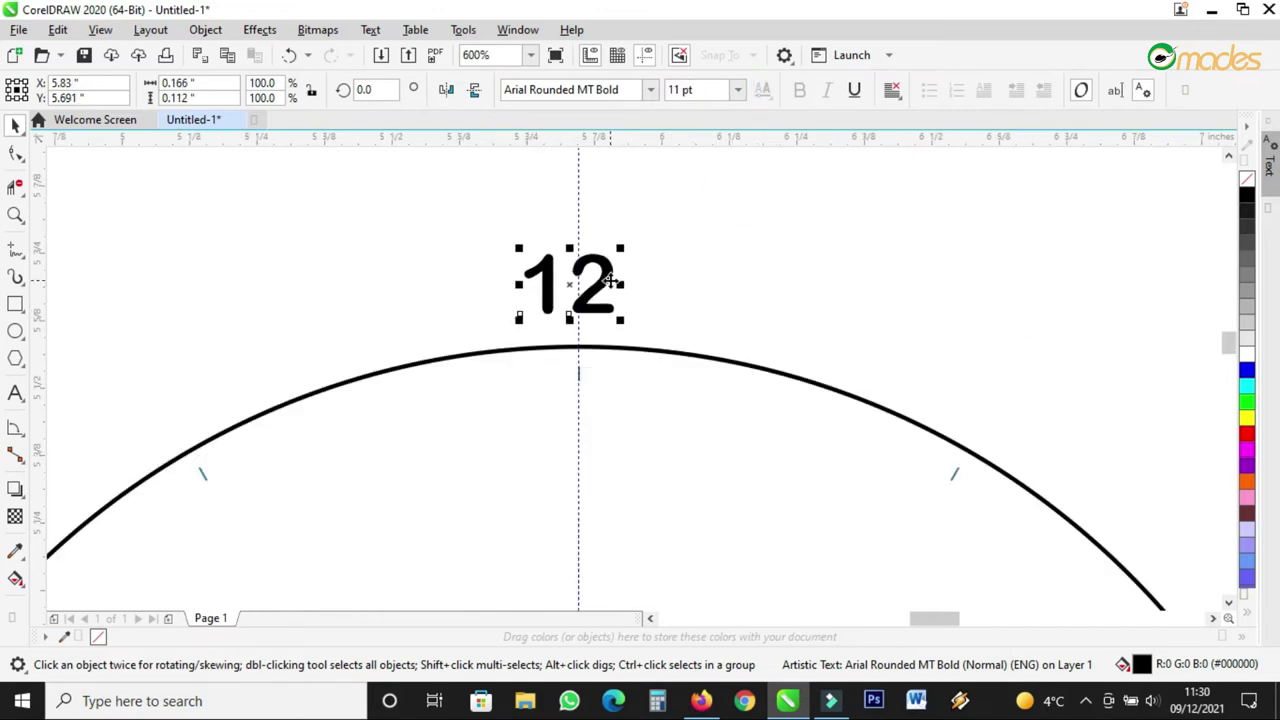
{"action": "left_click_drag", "start_coordinate": [570, 286], "coordinate": [578, 318]}
- Tighten the spacing between the digits of the 12 and recentre the numeral on the vertical guideline
{"action": "scroll", "coordinate": [578, 318], "scroll_direction": "up", "scroll_amount": 2}
{"action": "left_click", "coordinate": [15, 152]}
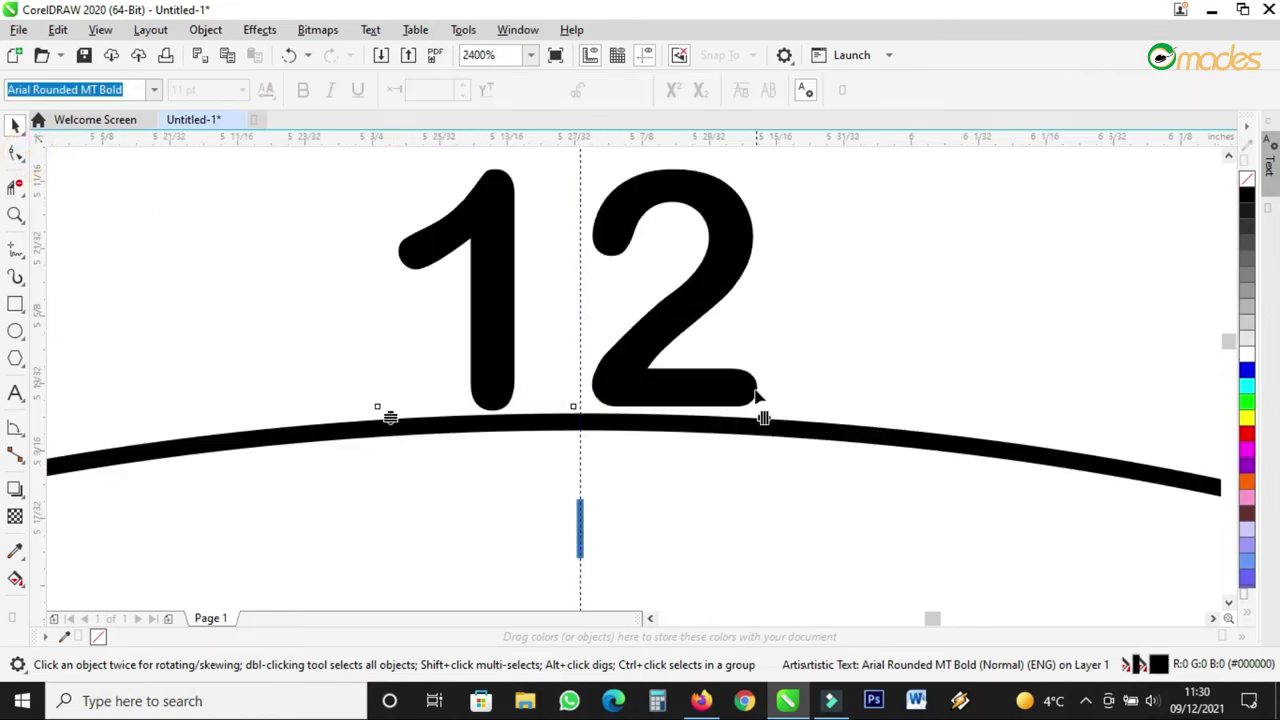
{"action": "left_click_drag", "start_coordinate": [762, 421], "coordinate": [711, 424]}
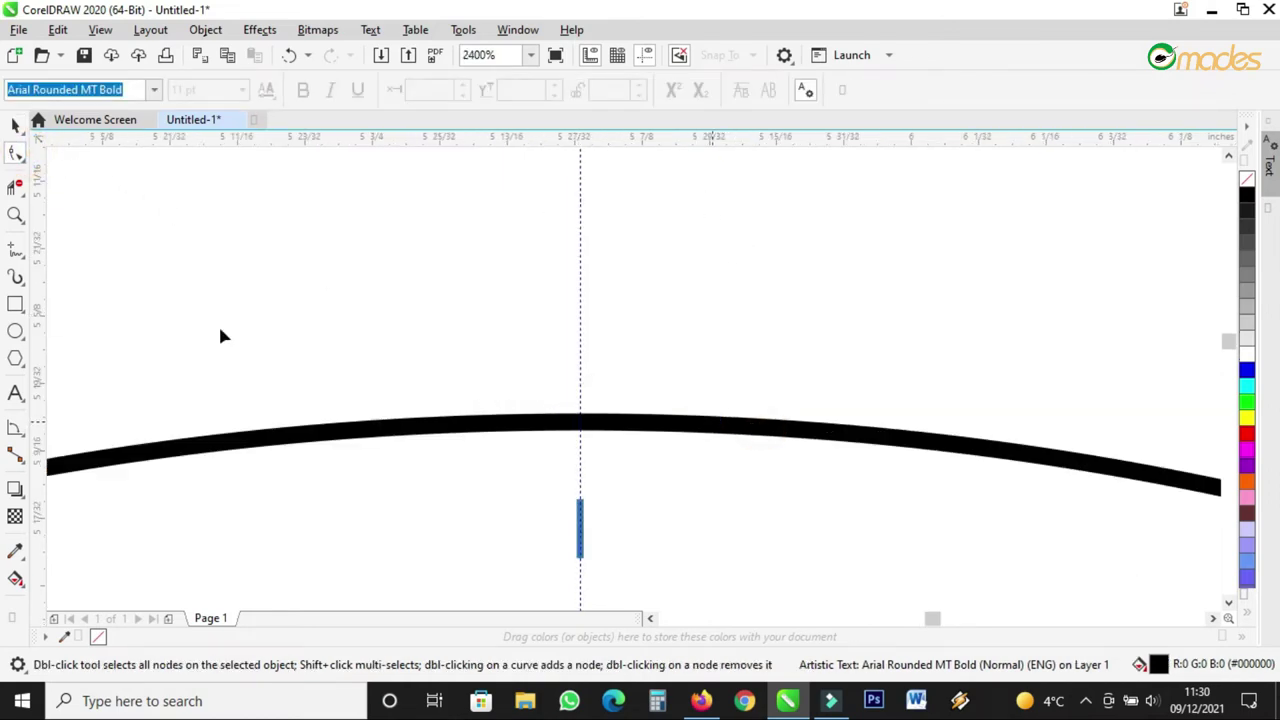
{"action": "left_click", "coordinate": [17, 121]}
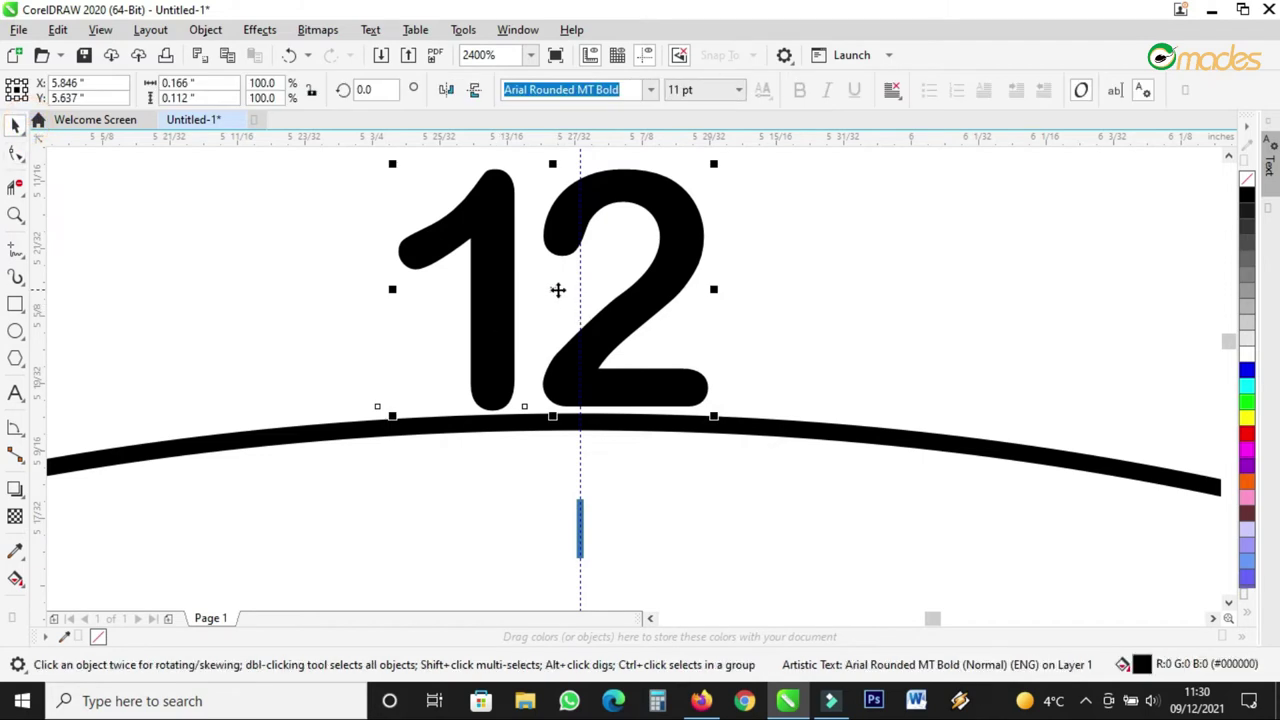
{"action": "left_click_drag", "start_coordinate": [558, 290], "coordinate": [591, 287]}
- Copy the 12 straight down the vertical guideline to just below the circle at the 6 o'clock mark
{"action": "scroll", "coordinate": [570, 300], "scroll_direction": "down", "scroll_amount": 5}
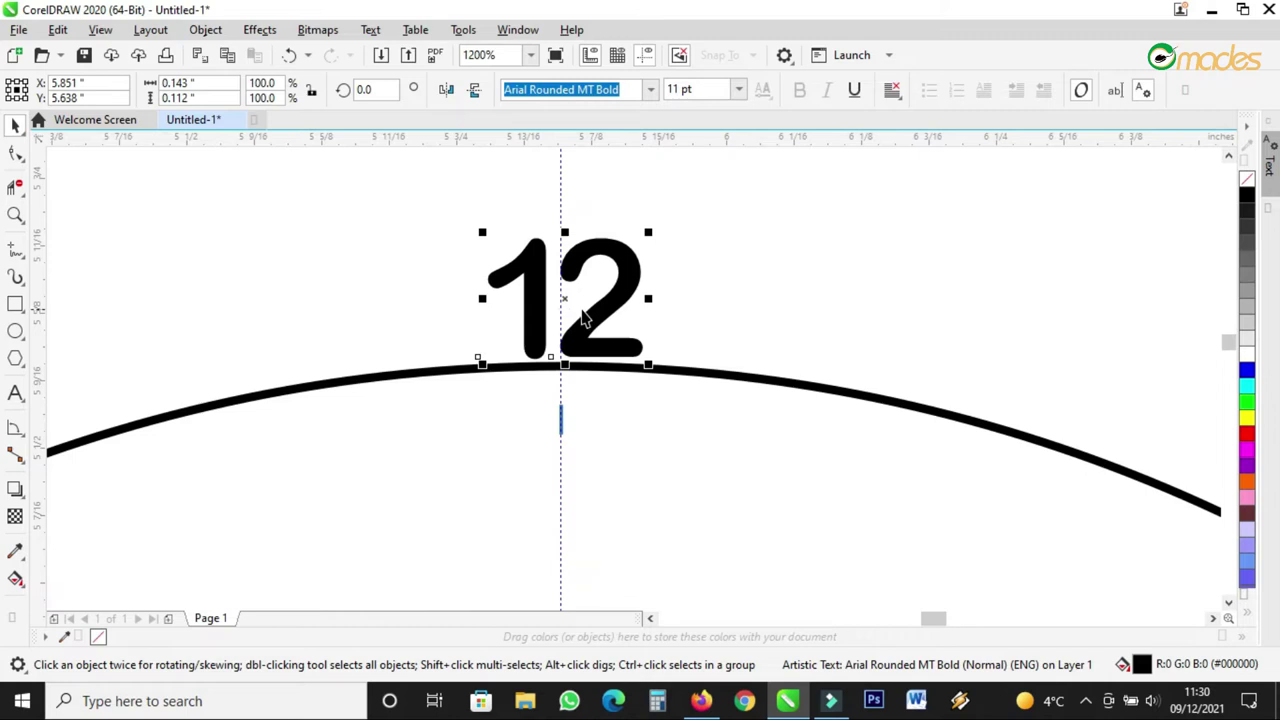
{"action": "scroll", "coordinate": [570, 300], "scroll_direction": "down", "scroll_amount": 3}
{"action": "scroll", "coordinate": [570, 354], "scroll_direction": "up", "scroll_amount": 1}
{"action": "left_click_drag", "start_coordinate": [573, 258], "coordinate": [581, 555]}
{"action": "scroll", "coordinate": [598, 420], "scroll_direction": "down", "scroll_amount": 1}
{"action": "scroll", "coordinate": [598, 528], "scroll_direction": "up", "scroll_amount": 2}
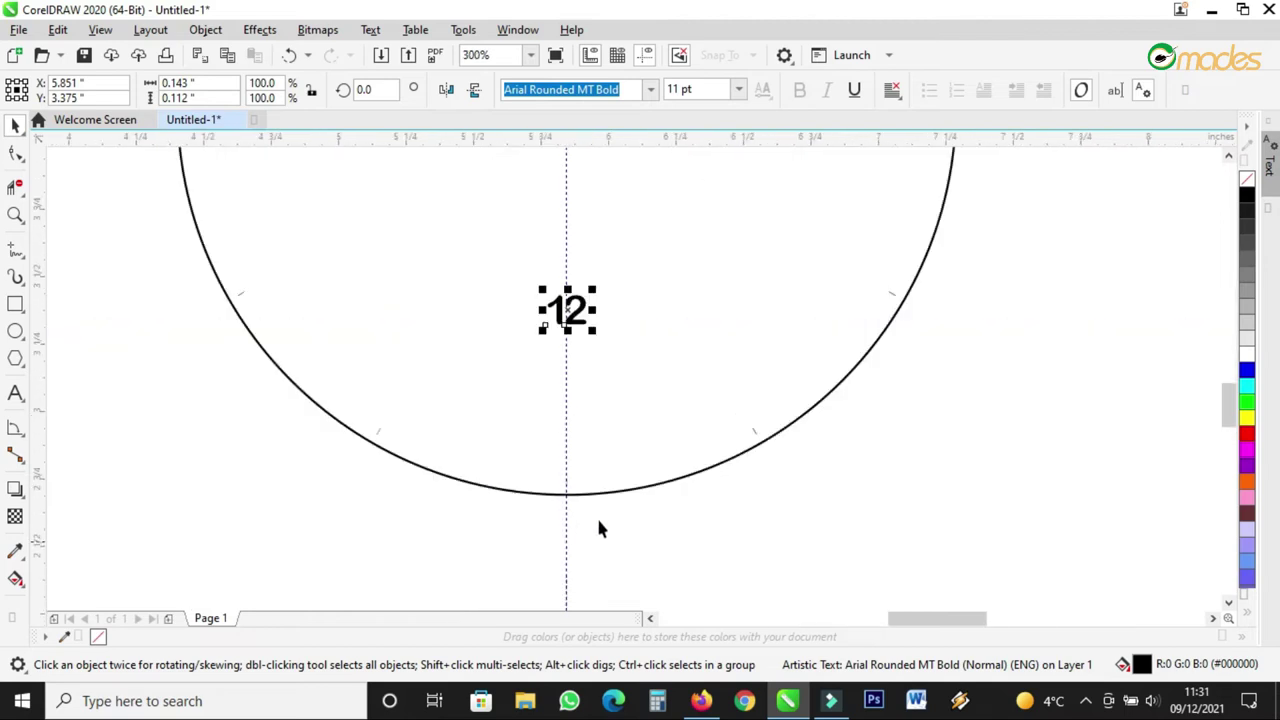
{"action": "left_click_drag", "start_coordinate": [567, 312], "coordinate": [572, 466]}
{"action": "scroll", "coordinate": [568, 518], "scroll_direction": "up", "scroll_amount": 2}
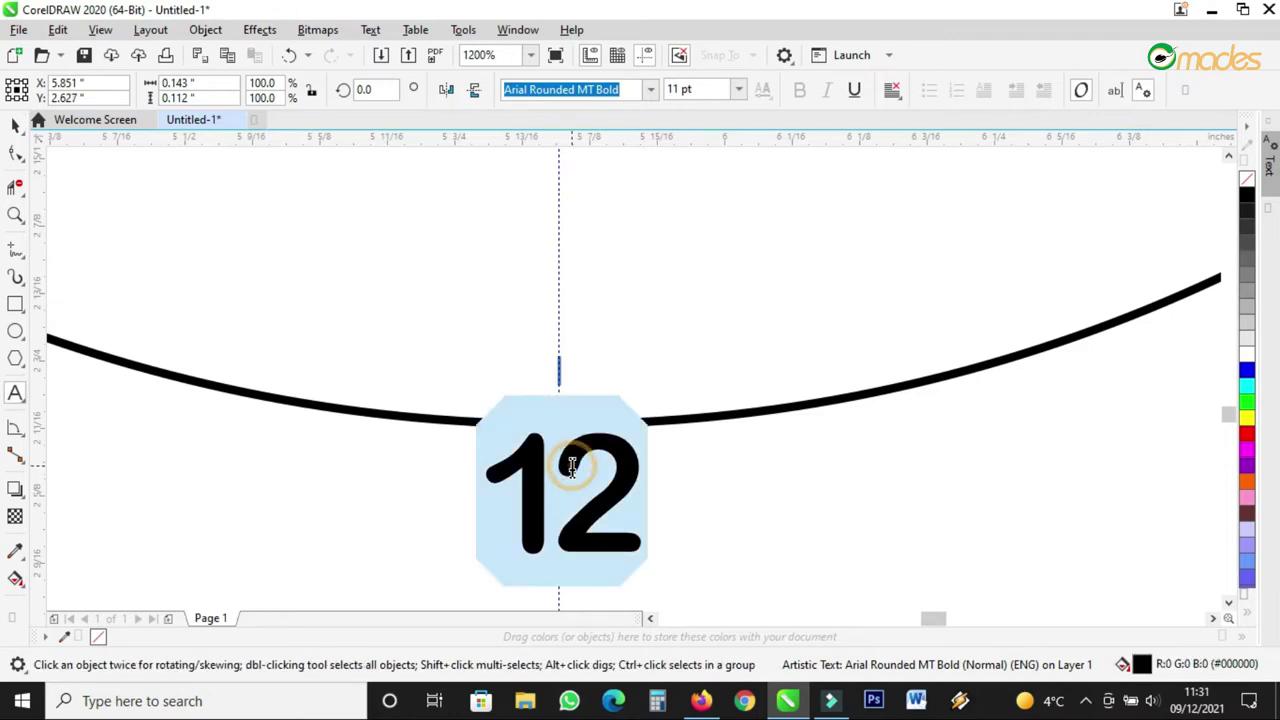
- Change the copied numeral to 6 and centre it on the vertical guideline below the circle
{"action": "type", "text": "6"}
{"action": "left_click", "coordinate": [15, 123]}
{"action": "left_click_drag", "start_coordinate": [528, 492], "coordinate": [560, 493]}
- Copy the 6 to just outside the circle beside the 3 o'clock mark
{"action": "scroll", "coordinate": [527, 540], "scroll_direction": "down", "scroll_amount": 3}
{"action": "scroll", "coordinate": [527, 540], "scroll_direction": "down", "scroll_amount": 1}
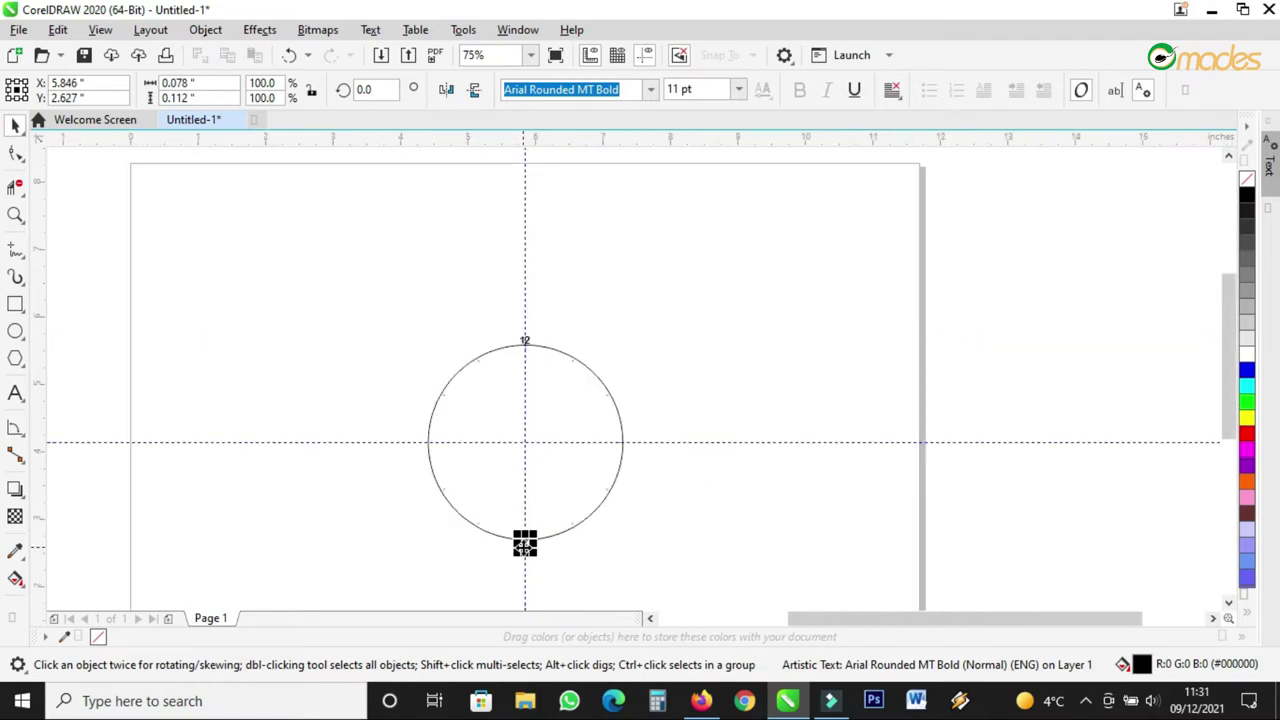
{"action": "scroll", "coordinate": [527, 540], "scroll_direction": "up", "scroll_amount": 2}
{"action": "scroll", "coordinate": [527, 540], "scroll_direction": "down", "scroll_amount": 1}
{"action": "left_click_drag", "start_coordinate": [527, 540], "coordinate": [730, 338]}
{"action": "scroll", "coordinate": [730, 338], "scroll_direction": "up", "scroll_amount": 3}
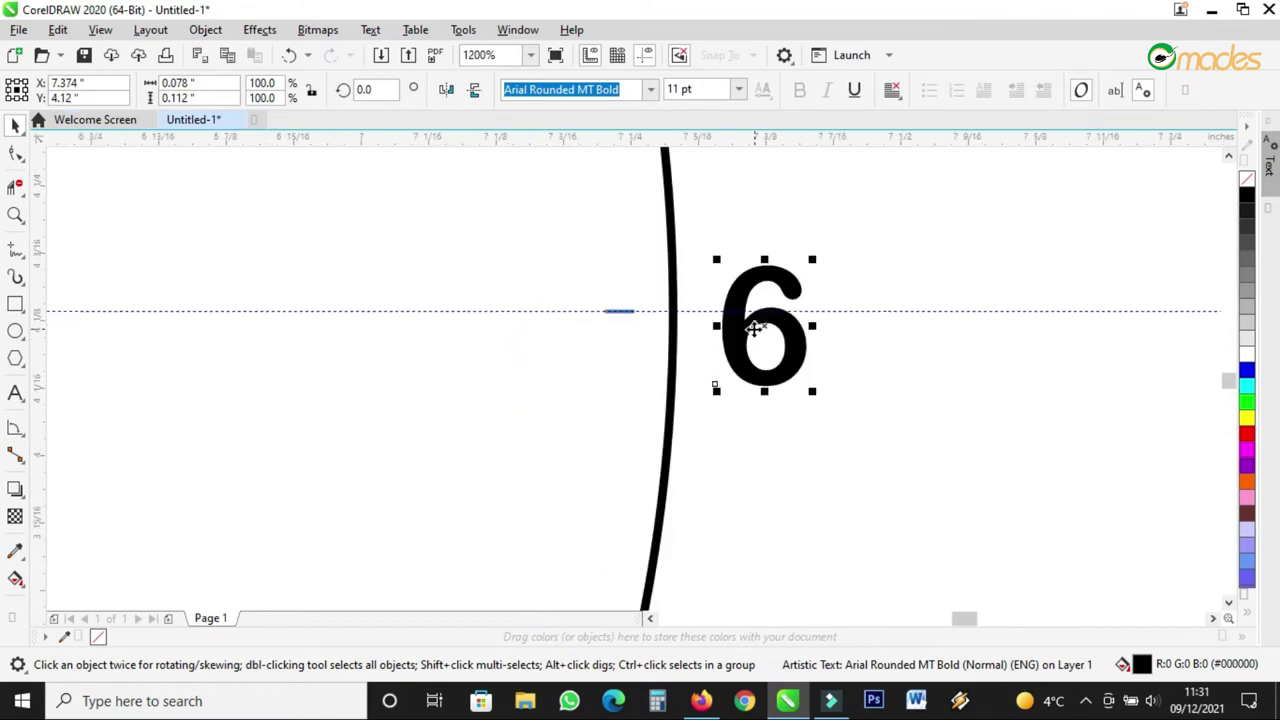
- Change the copied numeral to 3 and move it close to the circle, centred on the horizontal guideline
{"action": "double_click", "coordinate": [738, 336]}
{"action": "type", "text": "3"}
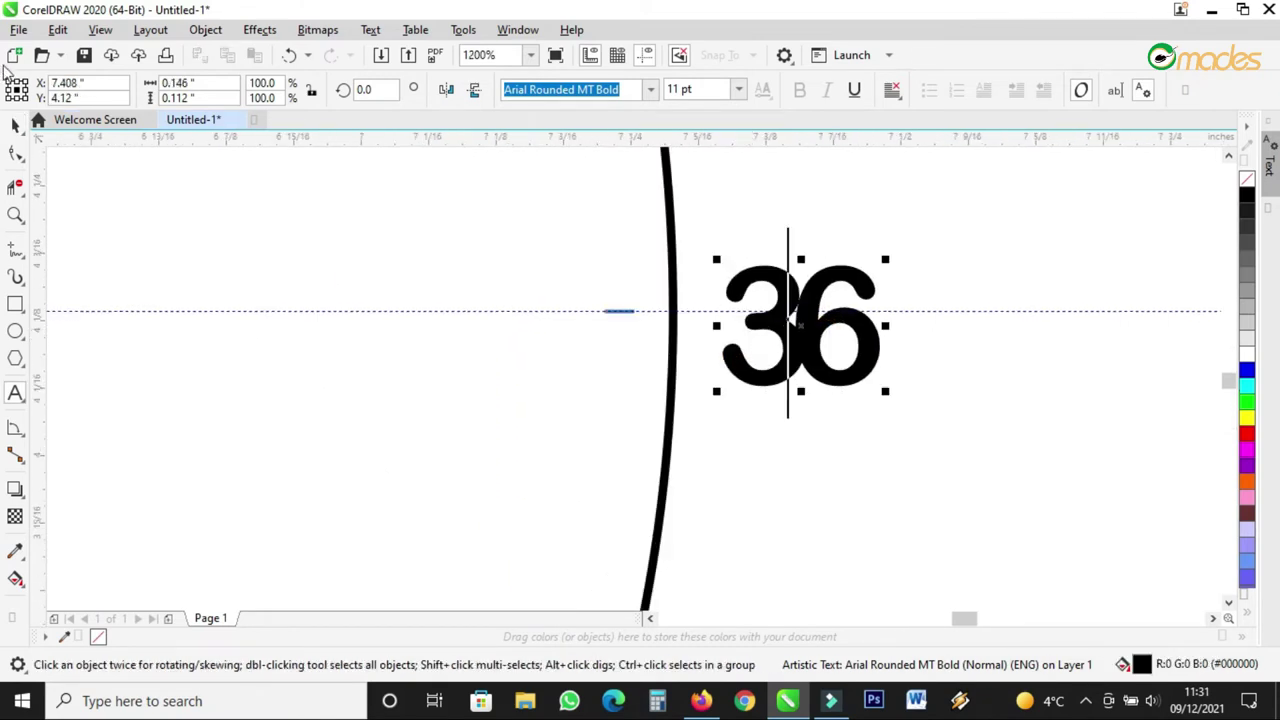
{"action": "key", "text": "shift+Right"}
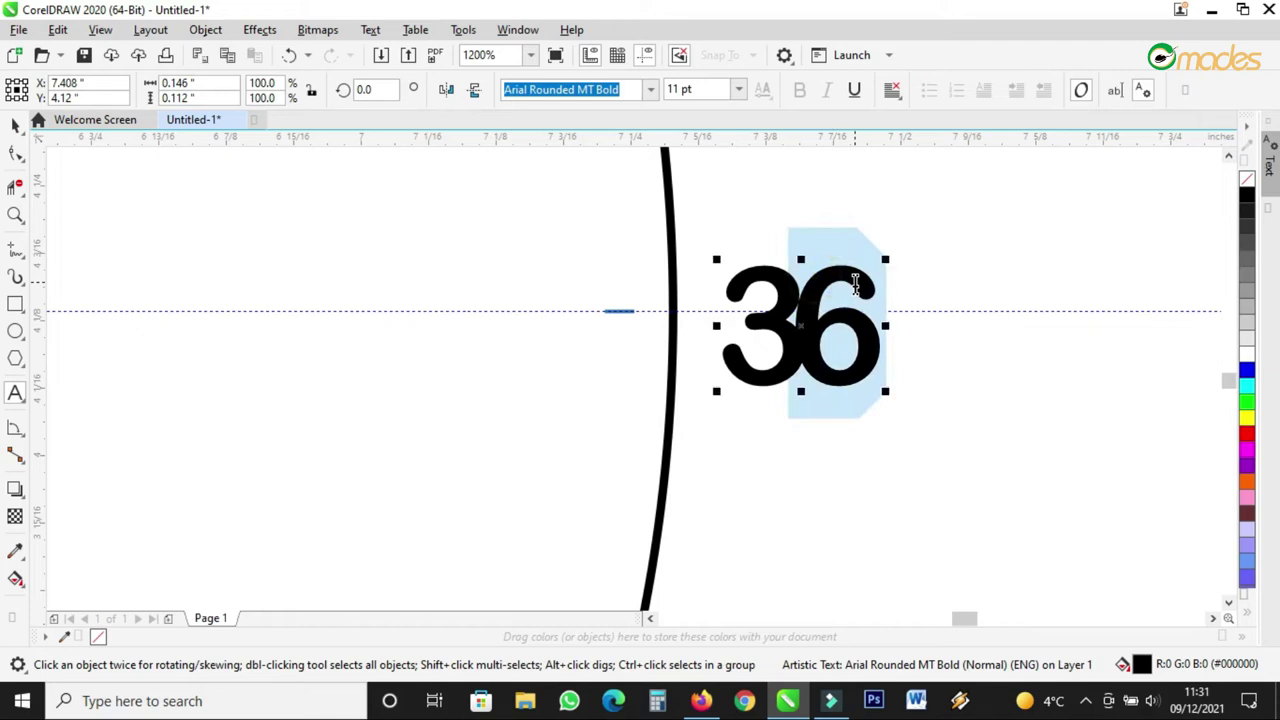
{"action": "key", "text": "Delete"}
{"action": "left_click", "coordinate": [15, 121]}
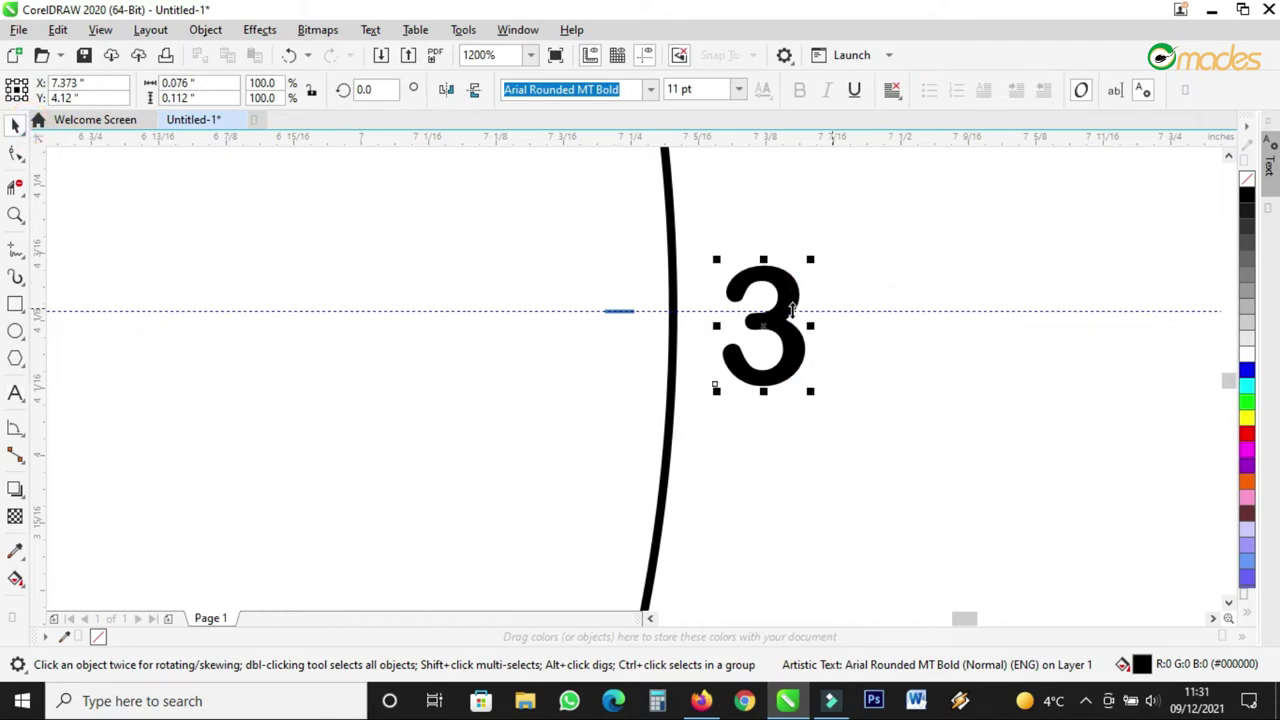
{"action": "left_click_drag", "start_coordinate": [764, 328], "coordinate": [726, 316]}
{"action": "scroll", "coordinate": [726, 316], "scroll_direction": "down", "scroll_amount": 3}
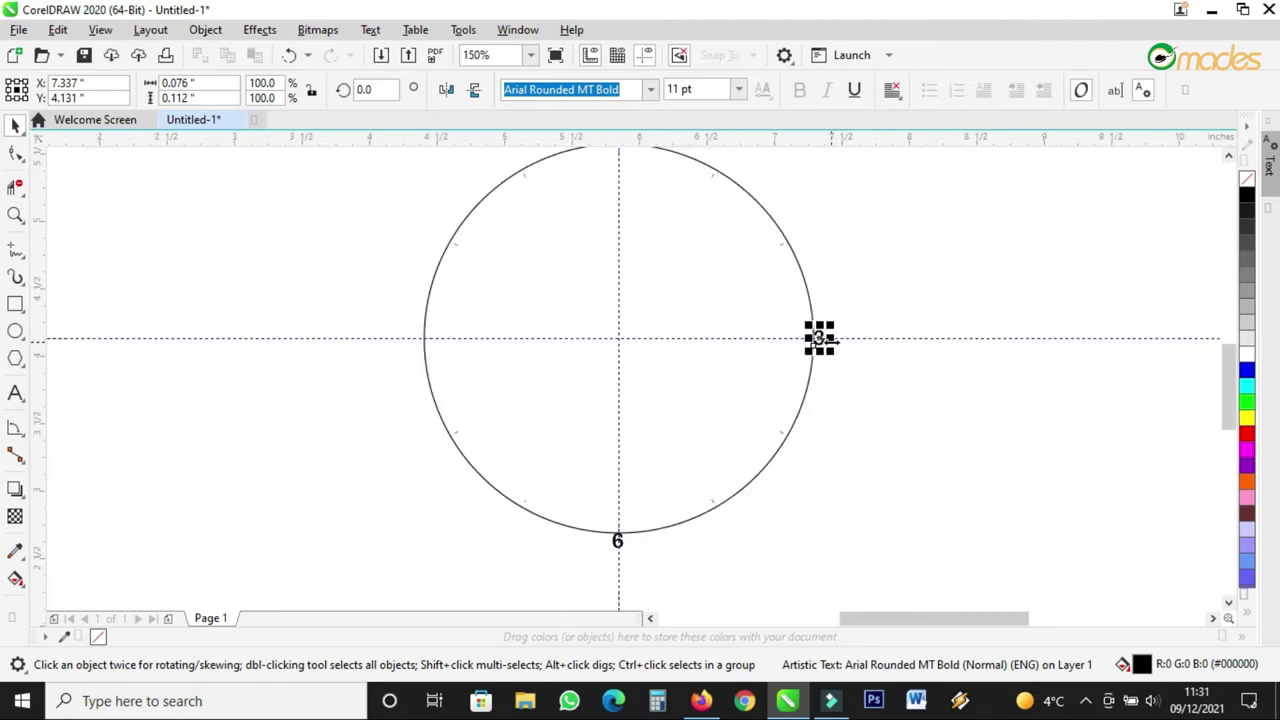
- Copy the 3 to just outside the circle at the 9 o'clock mark and change the copy to 9
{"action": "left_click_drag", "start_coordinate": [819, 340], "coordinate": [418, 370]}
{"action": "scroll", "coordinate": [417, 362], "scroll_direction": "up", "scroll_amount": 4}
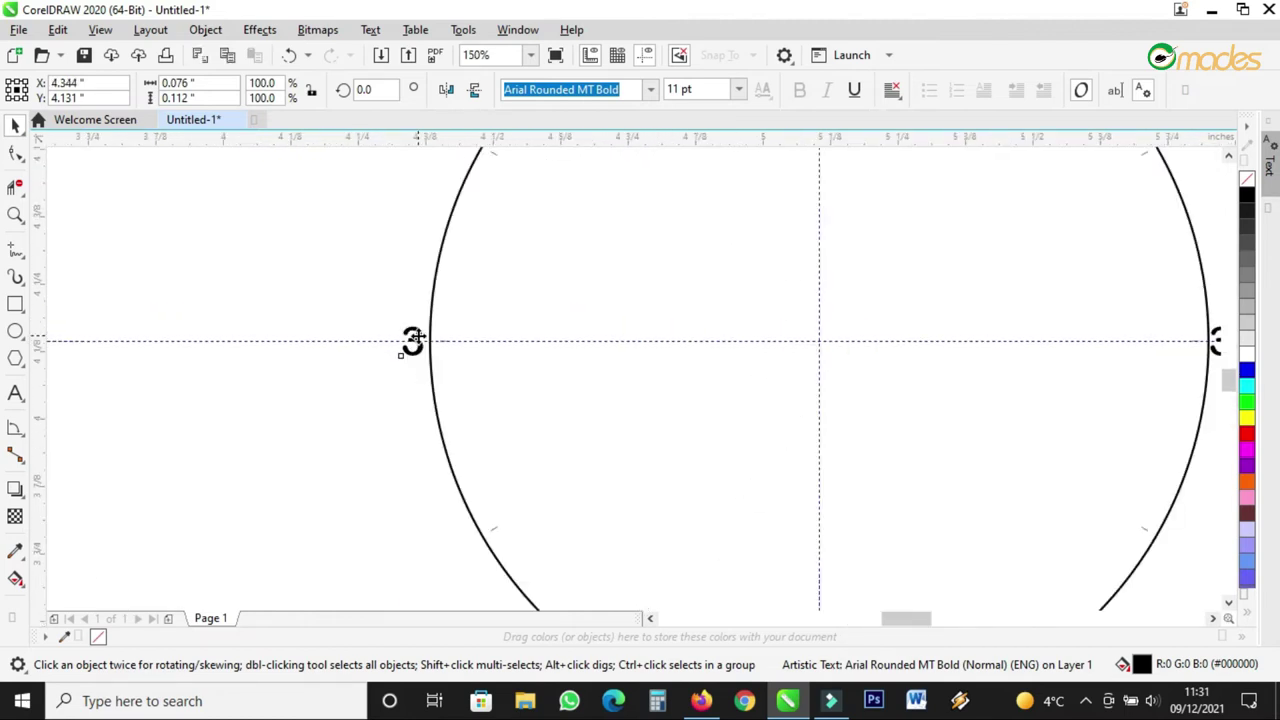
{"action": "double_click", "coordinate": [422, 323]}
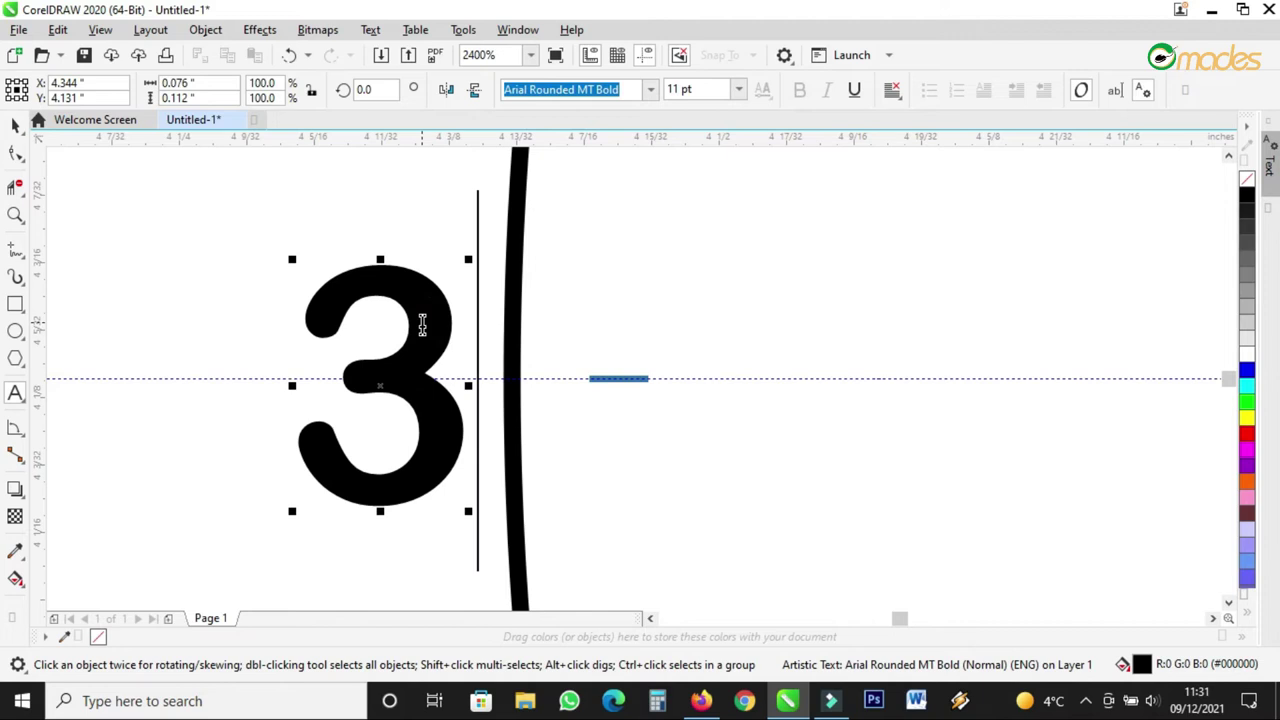
{"action": "type", "text": "9"}
{"action": "left_click", "coordinate": [430, 293]}
{"action": "key", "text": "shift+Left"}
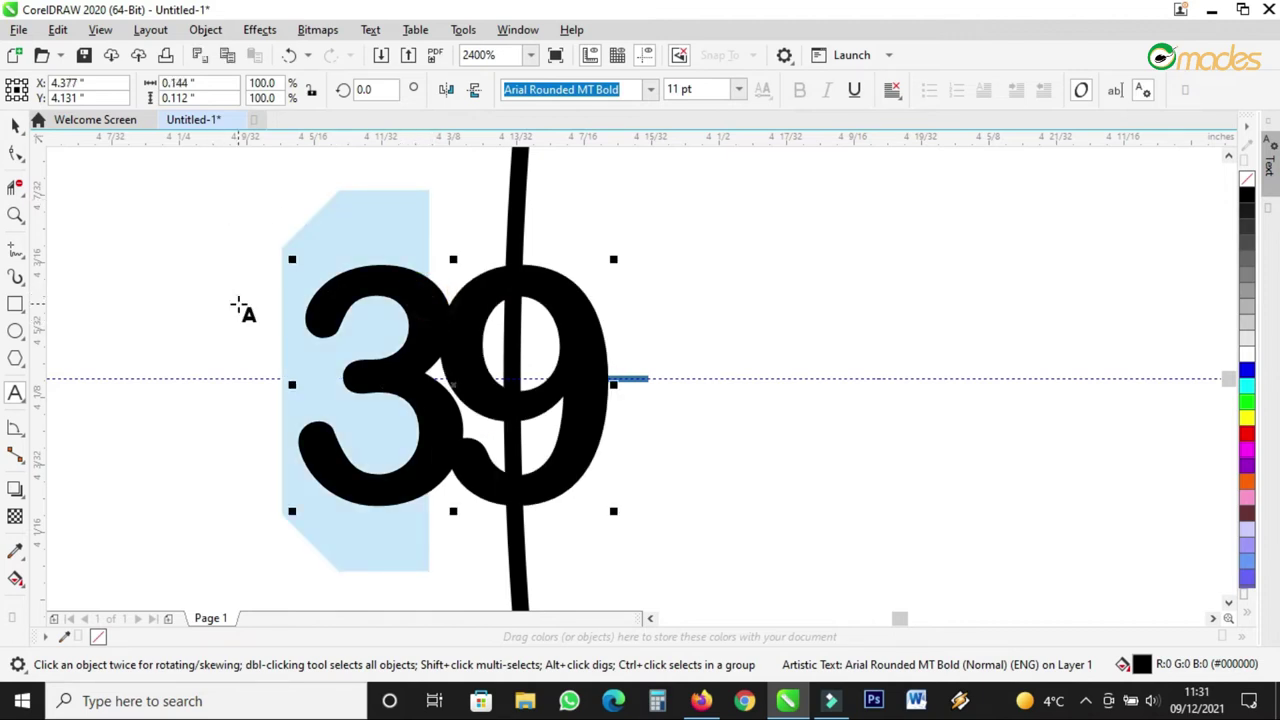
{"action": "key", "text": "Delete"}
- Move the 9 close to the circle's outer edge, keeping it centred on the horizontal guideline
{"action": "left_click", "coordinate": [15, 125]}
{"action": "left_click", "coordinate": [380, 380]}
{"action": "left_click_drag", "start_coordinate": [378, 380], "coordinate": [401, 414]}
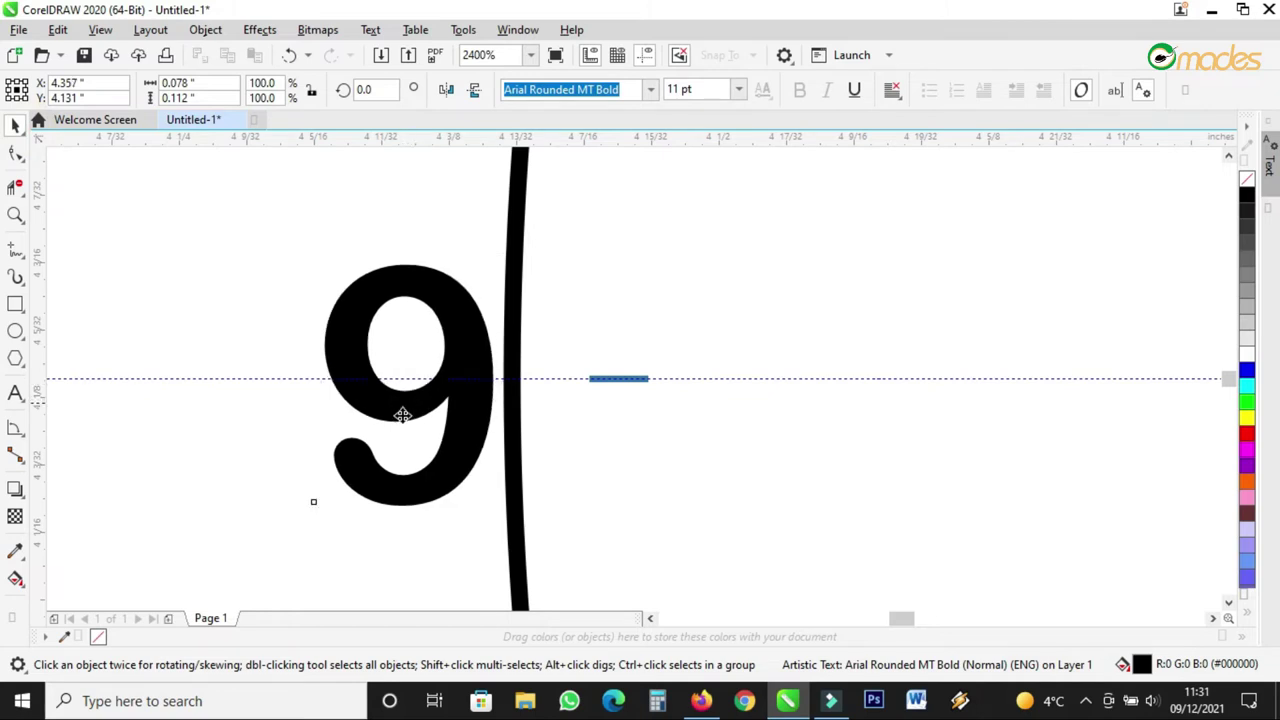
{"action": "scroll", "coordinate": [401, 414], "scroll_direction": "down", "scroll_amount": 4}
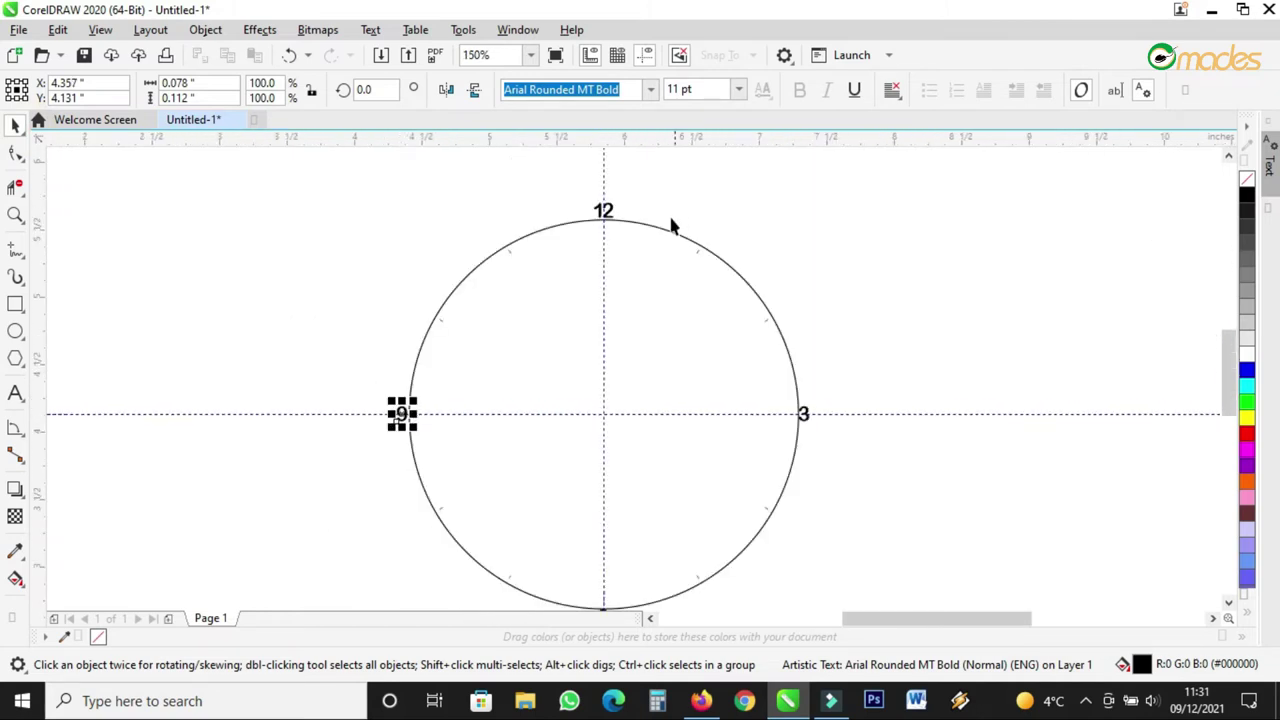
- Place a copy of the 9 just outside the circle at the 10 o'clock mark and change it to 10
{"action": "scroll", "coordinate": [420, 376], "scroll_direction": "up", "scroll_amount": 1}
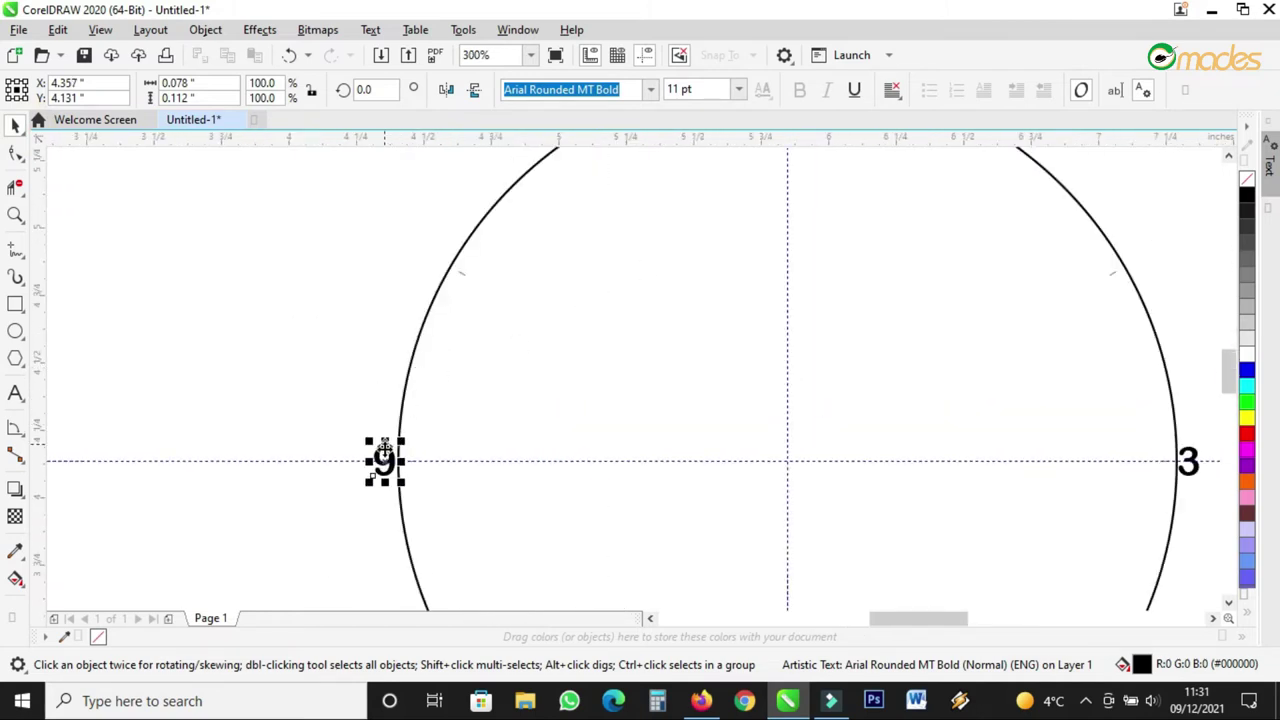
{"action": "left_click_drag", "start_coordinate": [385, 455], "coordinate": [438, 267]}
{"action": "scroll", "coordinate": [438, 267], "scroll_direction": "up", "scroll_amount": 2}
{"action": "left_click", "coordinate": [451, 240]}
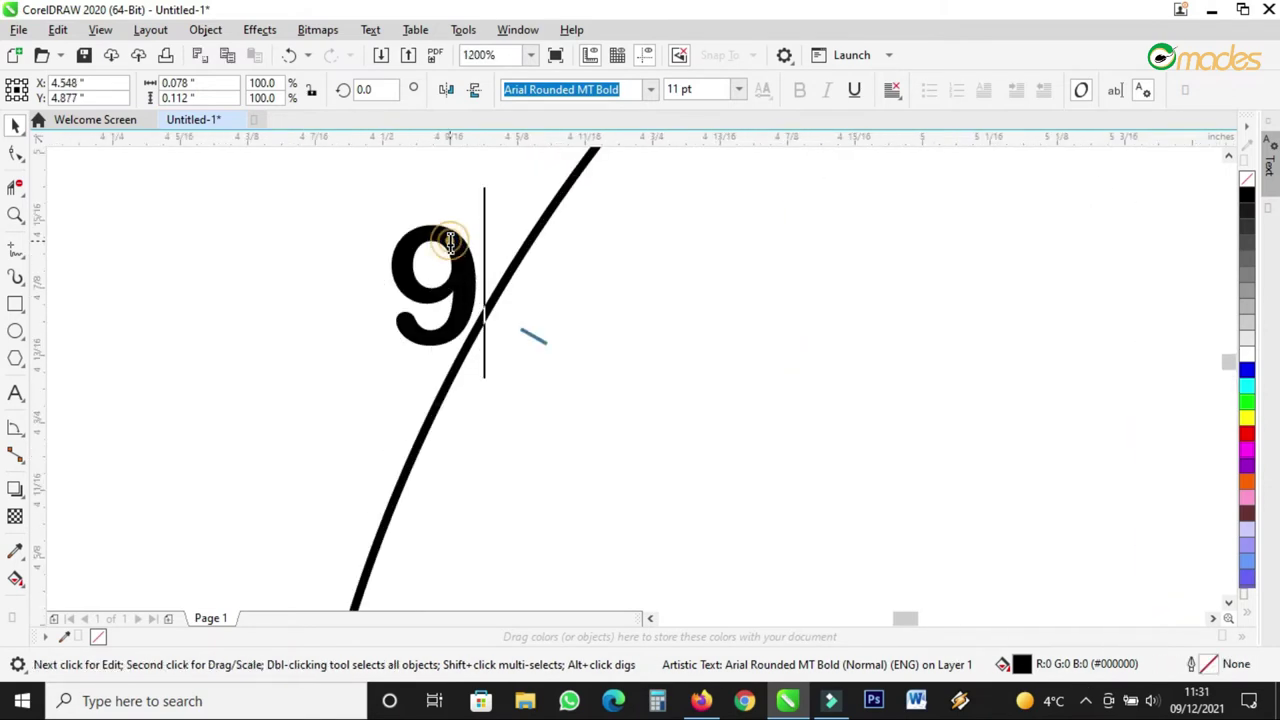
{"action": "double_click", "coordinate": [451, 240]}
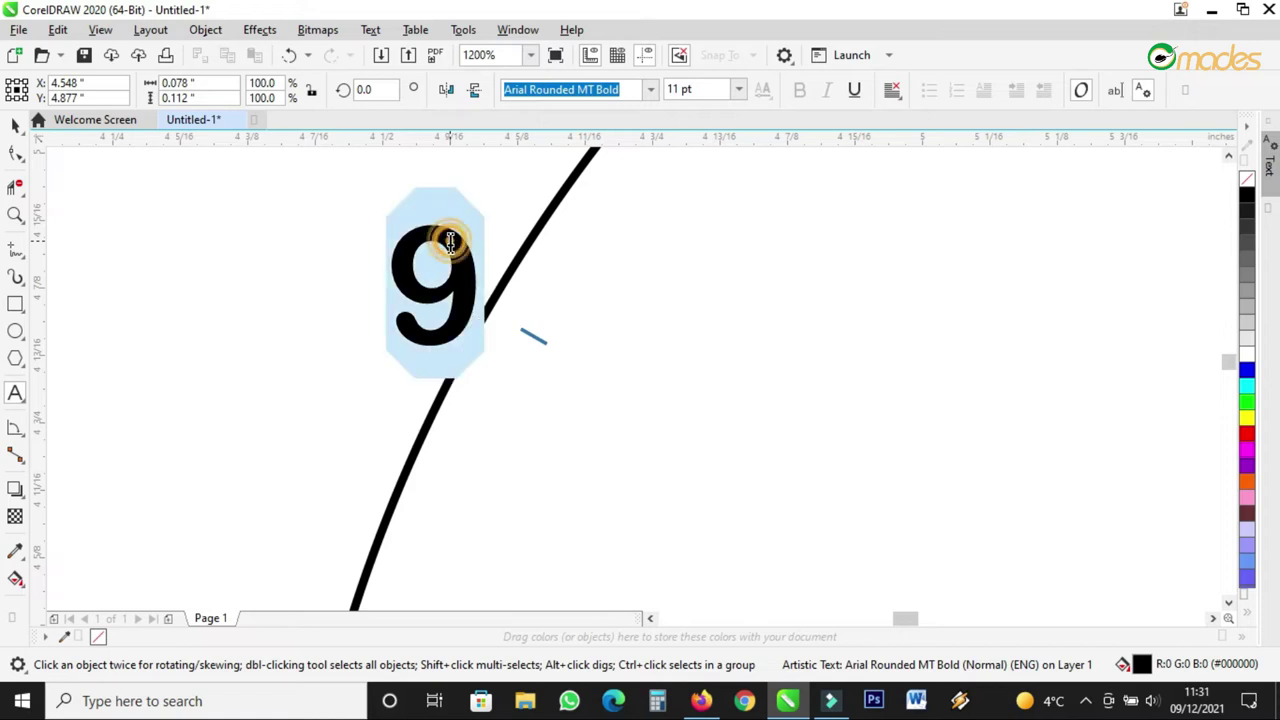
{"action": "type", "text": "10"}
{"action": "left_click", "coordinate": [15, 124]}
{"action": "left_click_drag", "start_coordinate": [470, 283], "coordinate": [425, 285]}
- Place a copy of the 10 just outside the circle at the 11 o'clock mark and change it to 11
{"action": "scroll", "coordinate": [406, 364], "scroll_direction": "down", "scroll_amount": 2}
{"action": "left_click_drag", "start_coordinate": [410, 347], "coordinate": [606, 200]}
{"action": "scroll", "coordinate": [558, 200], "scroll_direction": "up", "scroll_amount": 2}
{"action": "double_click", "coordinate": [545, 200]}
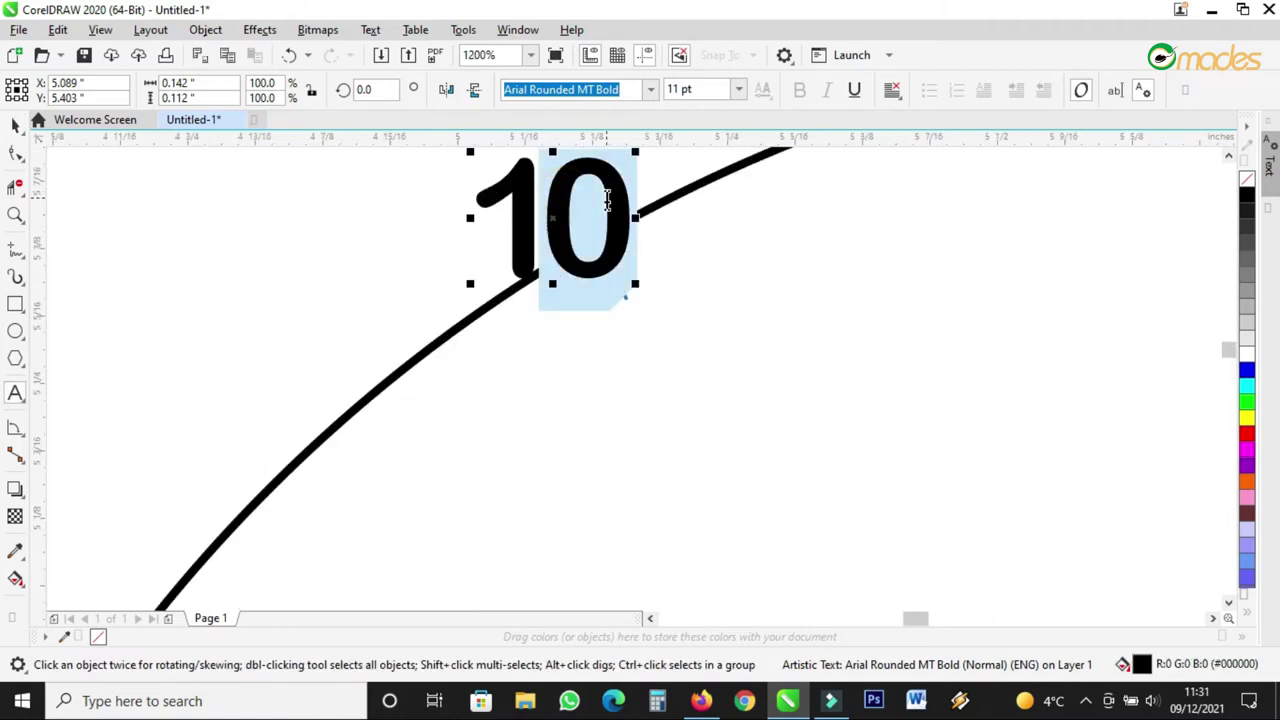
{"action": "type", "text": "1"}
{"action": "left_click", "coordinate": [15, 124]}
{"action": "left_click_drag", "start_coordinate": [540, 218], "coordinate": [527, 226]}
- Copy the 10 to the 4 o'clock mark and change it to 4, positioned close outside the circle
{"action": "scroll", "coordinate": [527, 226], "scroll_direction": "down", "scroll_amount": 4}
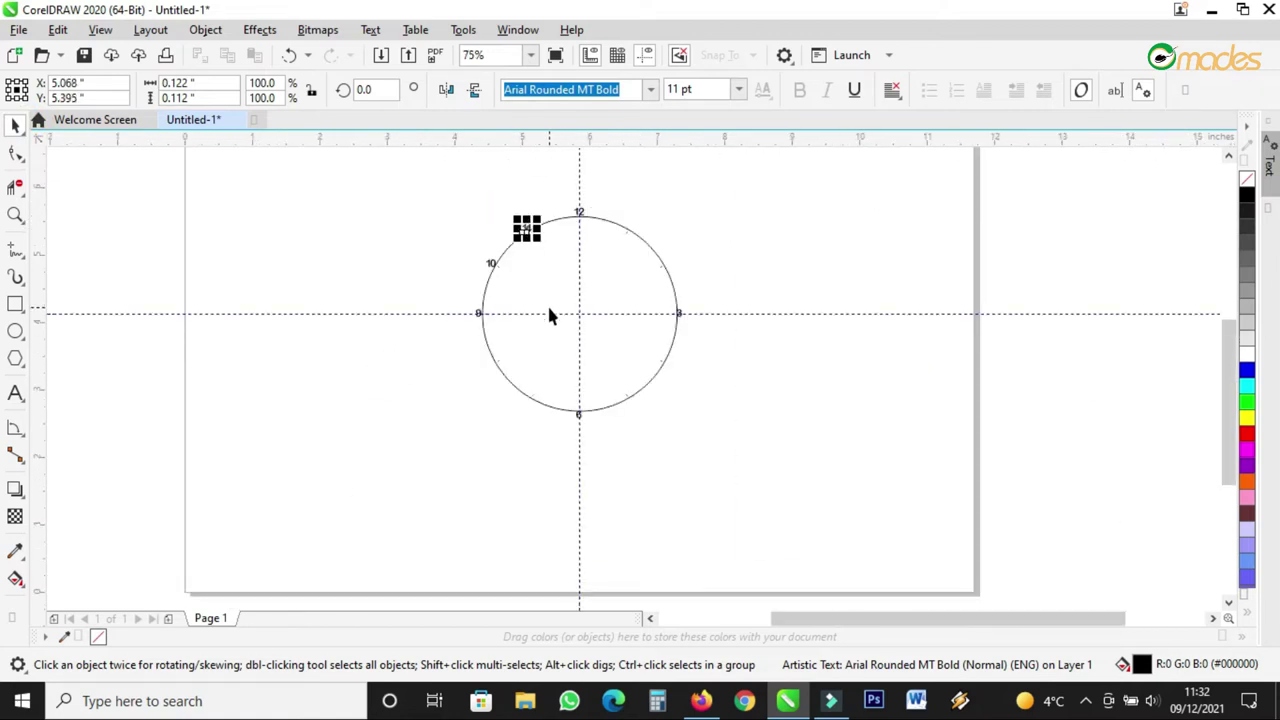
{"action": "scroll", "coordinate": [618, 290], "scroll_direction": "up", "scroll_amount": 1}
{"action": "left_click_drag", "start_coordinate": [365, 242], "coordinate": [716, 445]}
{"action": "scroll", "coordinate": [716, 445], "scroll_direction": "up", "scroll_amount": 3}
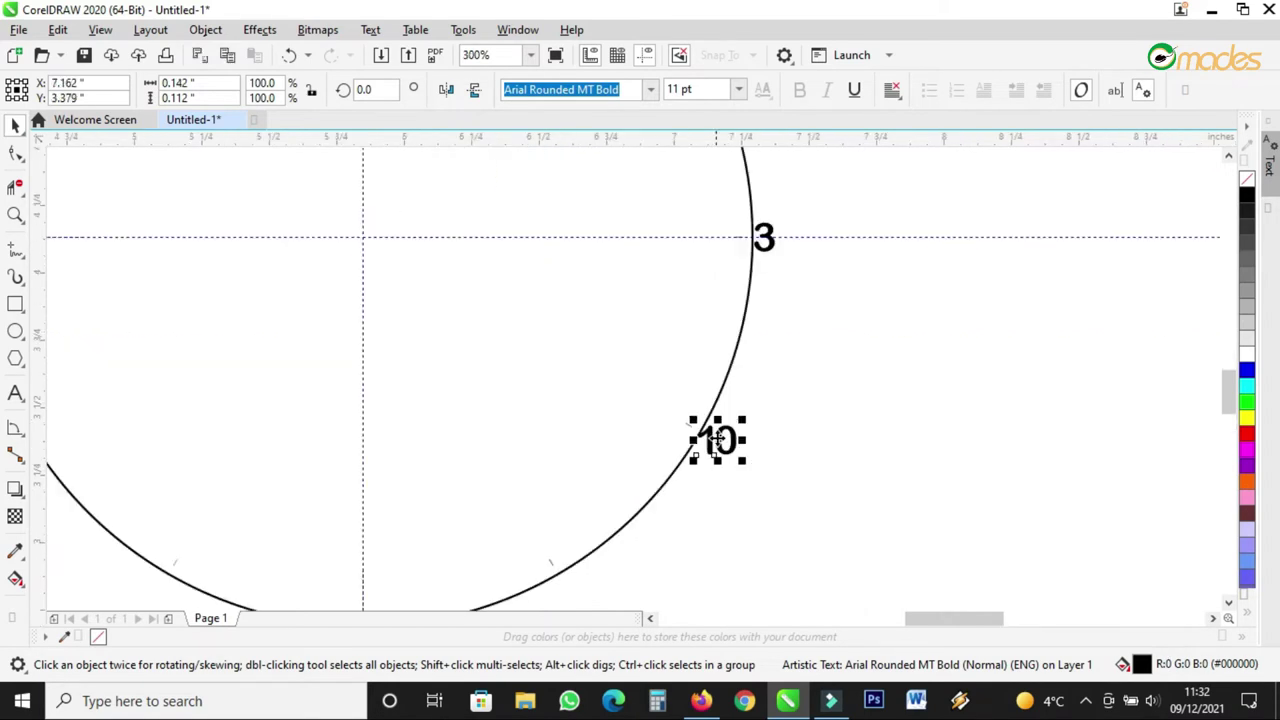
{"action": "double_click", "coordinate": [695, 428]}
{"action": "double_click", "coordinate": [695, 428]}
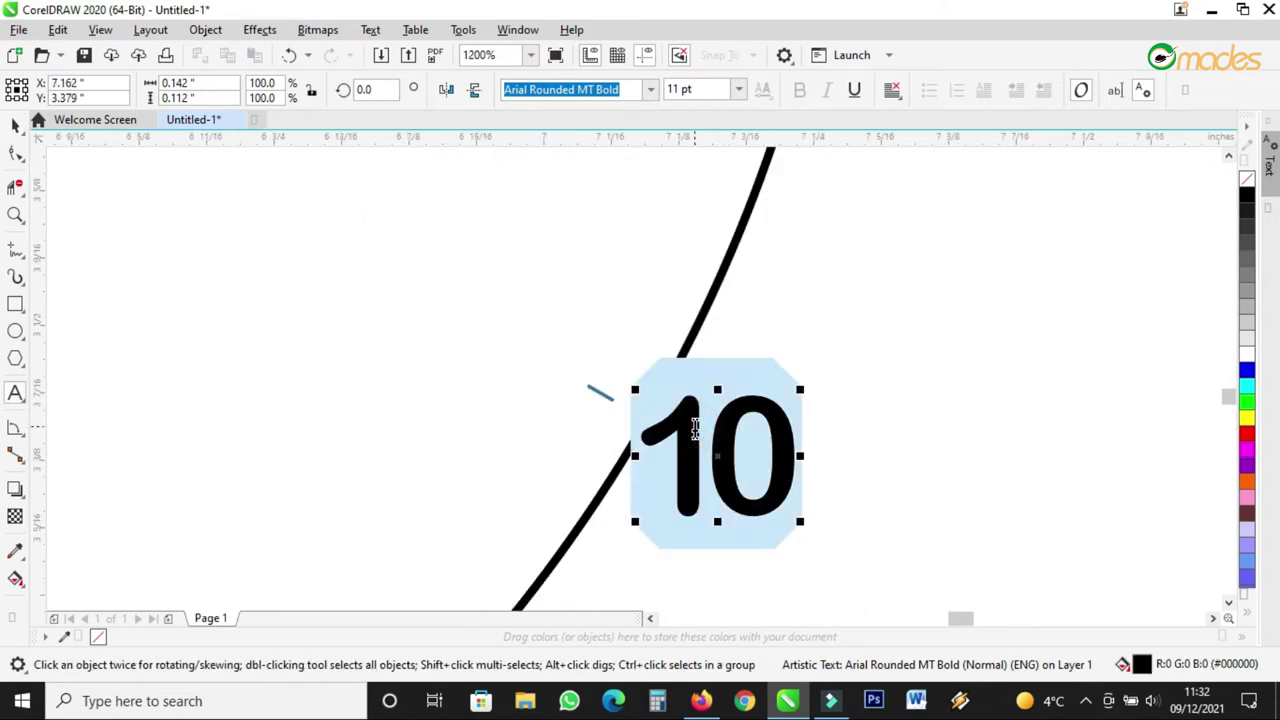
{"action": "type", "text": "4"}
{"action": "left_click", "coordinate": [17, 123]}
{"action": "left_click_drag", "start_coordinate": [676, 456], "coordinate": [677, 442]}
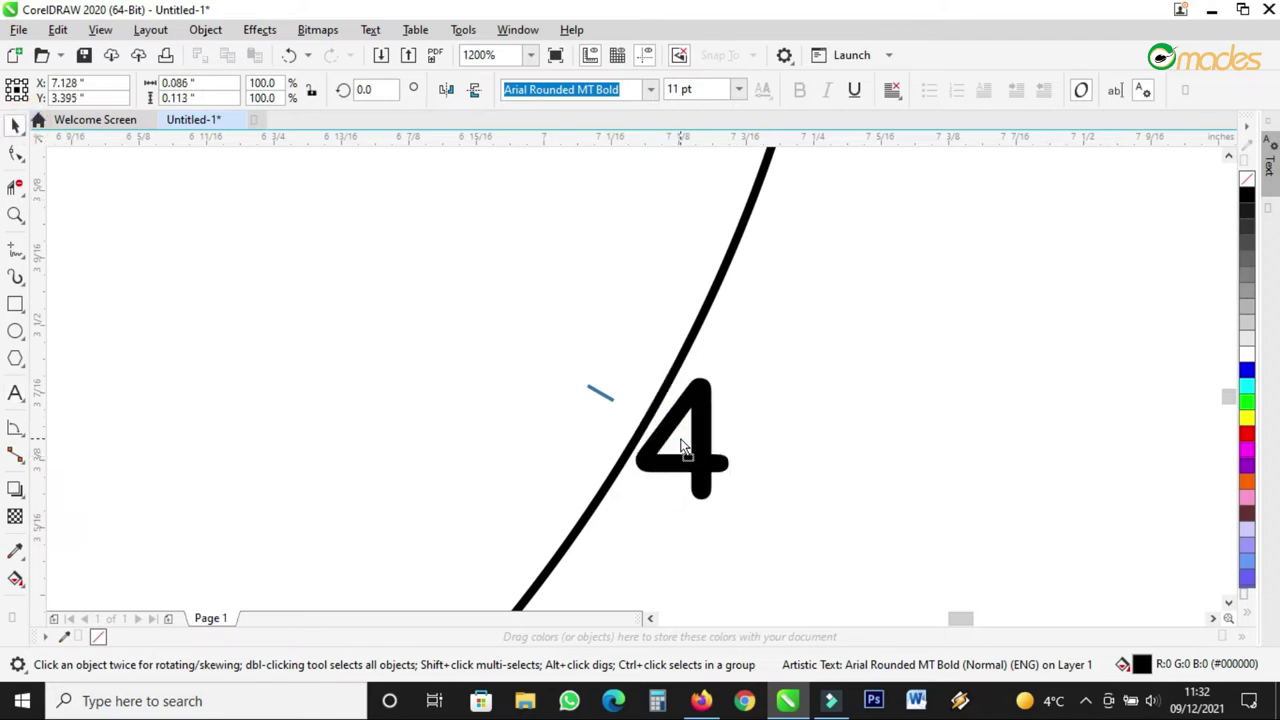
- Copy the 4 to the 5 o'clock mark and change it to 5, positioned close outside the circle
{"action": "scroll", "coordinate": [766, 370], "scroll_direction": "down", "scroll_amount": 2}
{"action": "left_click_drag", "start_coordinate": [742, 380], "coordinate": [608, 548]}
{"action": "scroll", "coordinate": [602, 530], "scroll_direction": "up", "scroll_amount": 2}
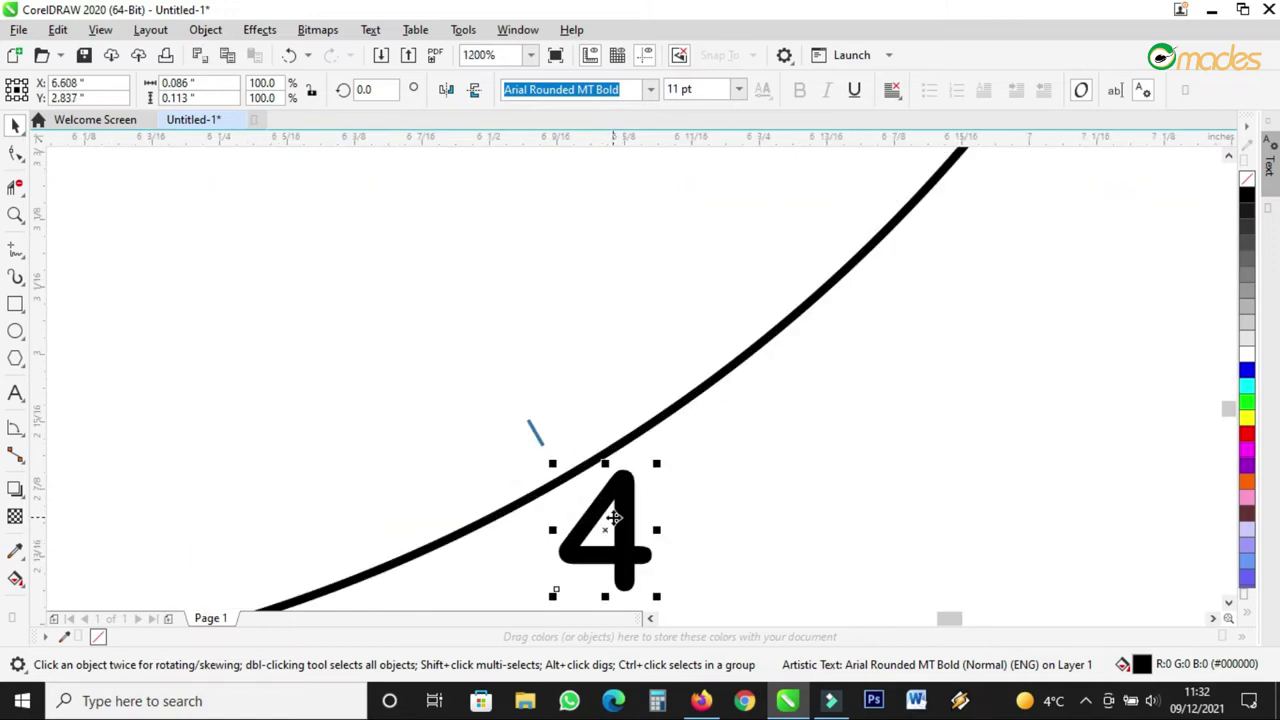
{"action": "double_click", "coordinate": [621, 497]}
{"action": "double_click", "coordinate": [621, 497]}
{"action": "type", "text": "5"}
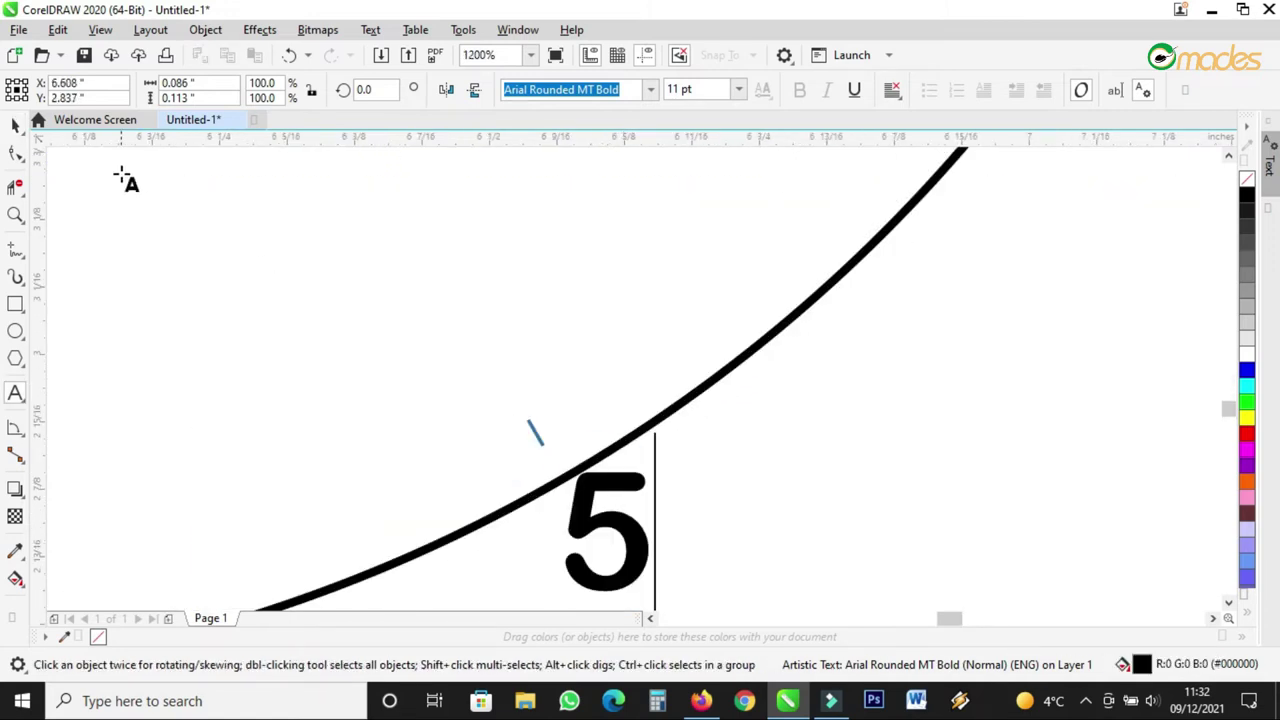
{"action": "left_click", "coordinate": [612, 536]}
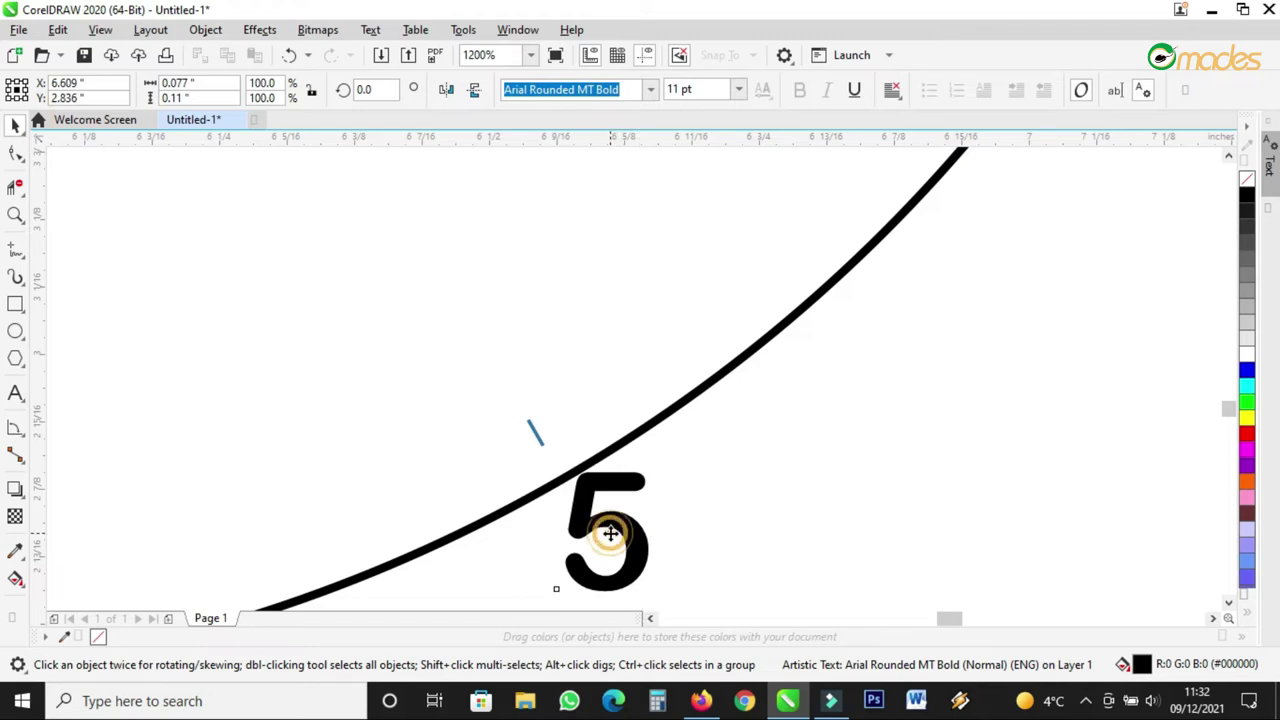
{"action": "left_click_drag", "start_coordinate": [612, 530], "coordinate": [611, 534]}
- Copy the 6 to just outside the circle at the 7 o'clock mark and change the copy to 7
{"action": "scroll", "coordinate": [688, 532], "scroll_direction": "down", "scroll_amount": 4}
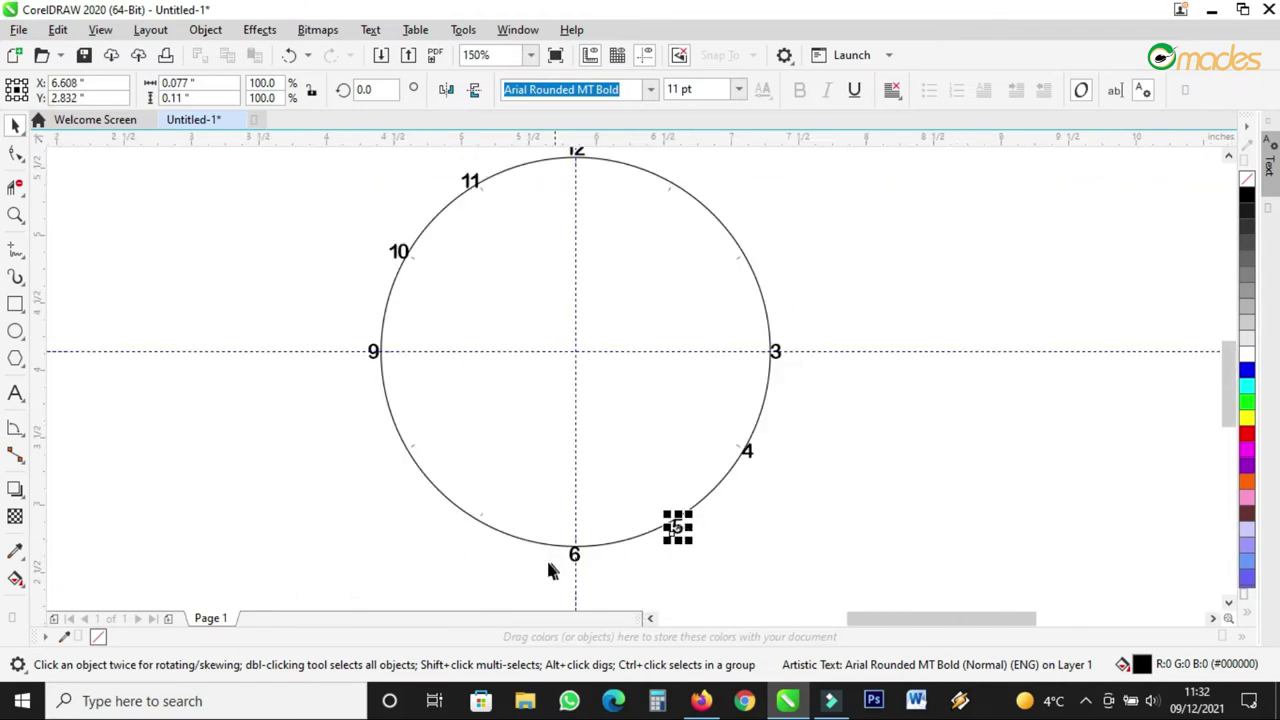
{"action": "scroll", "coordinate": [548, 570], "scroll_direction": "up", "scroll_amount": 2}
{"action": "left_click_drag", "start_coordinate": [614, 553], "coordinate": [215, 453]}
{"action": "left_click", "coordinate": [224, 430]}
{"action": "double_click", "coordinate": [229, 416]}
{"action": "double_click", "coordinate": [230, 418]}
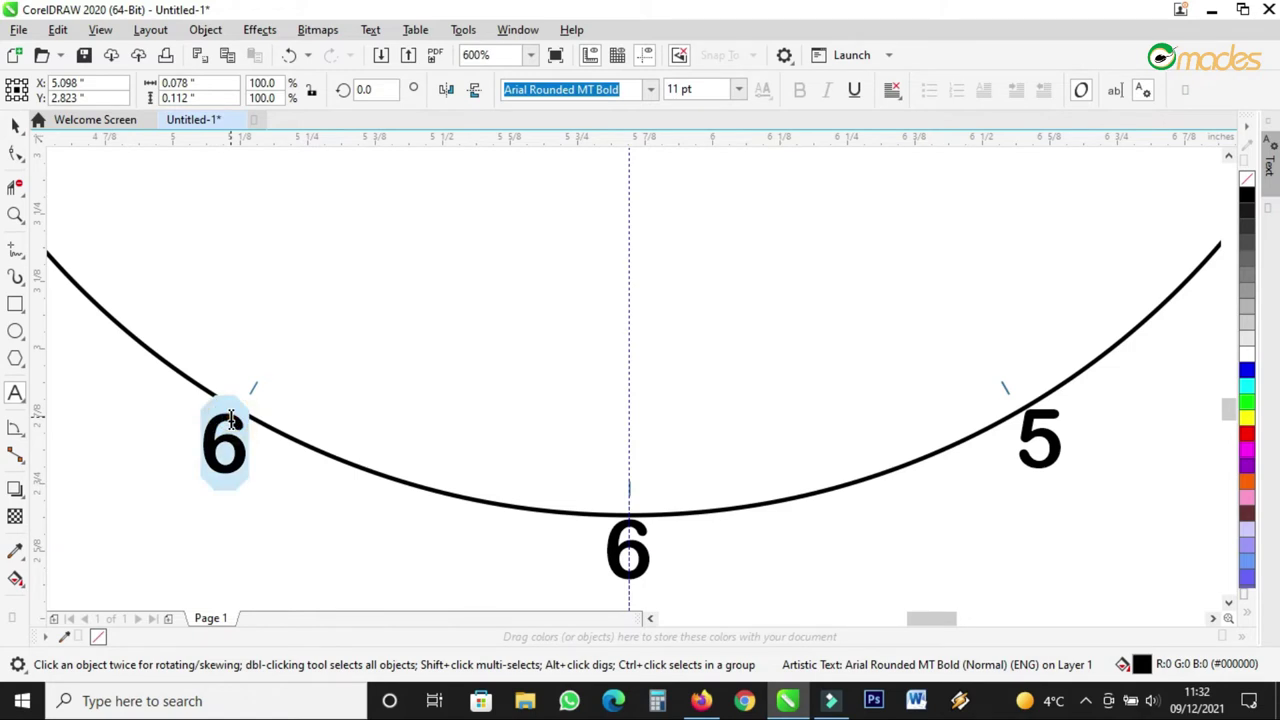
{"action": "type", "text": "7"}
{"action": "left_click", "coordinate": [10, 119]}
- Copy the 7 to the 8 o'clock mark and change it to 8, positioned close outside the circle
{"action": "scroll", "coordinate": [485, 405], "scroll_direction": "down", "scroll_amount": 3}
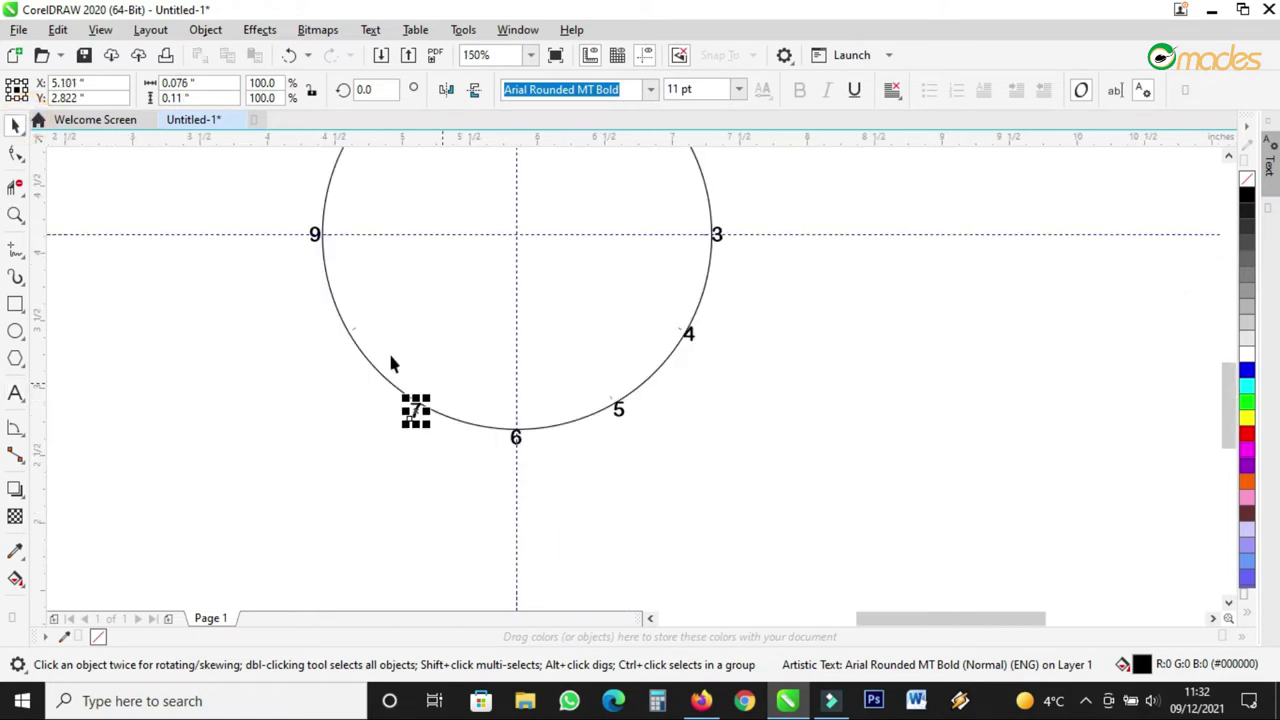
{"action": "scroll", "coordinate": [350, 301], "scroll_direction": "up", "scroll_amount": 2}
{"action": "left_click_drag", "start_coordinate": [497, 527], "coordinate": [347, 391]}
{"action": "scroll", "coordinate": [347, 391], "scroll_direction": "up", "scroll_amount": 6}
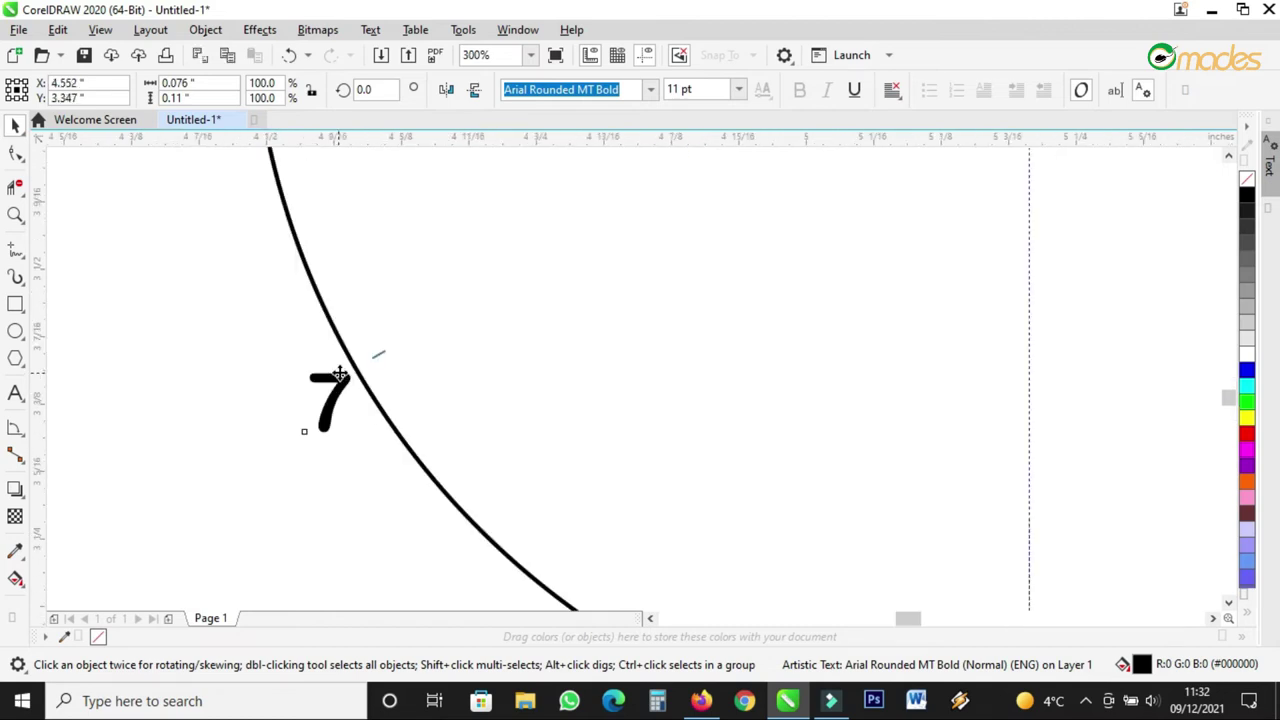
{"action": "double_click", "coordinate": [351, 380]}
{"action": "key", "text": "ctrl+a"}
{"action": "type", "text": "8"}
{"action": "key", "text": "ctrl+space"}
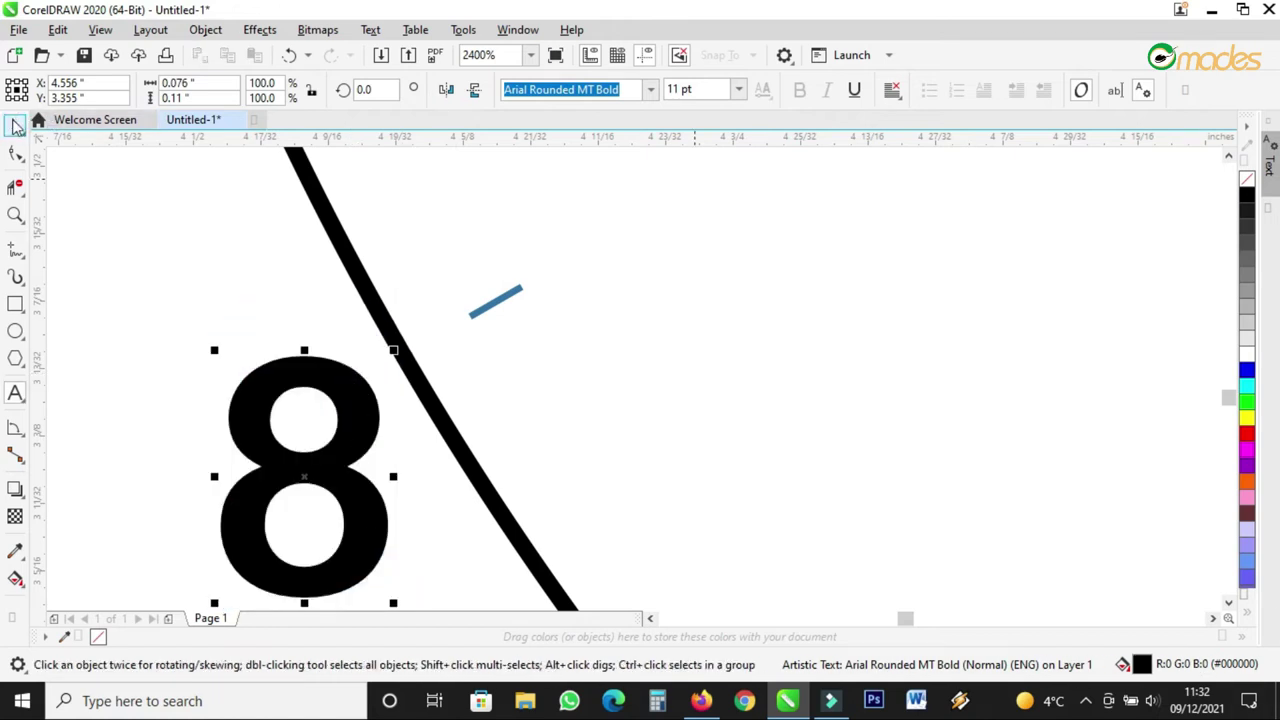
{"action": "left_click_drag", "start_coordinate": [370, 432], "coordinate": [375, 420]}
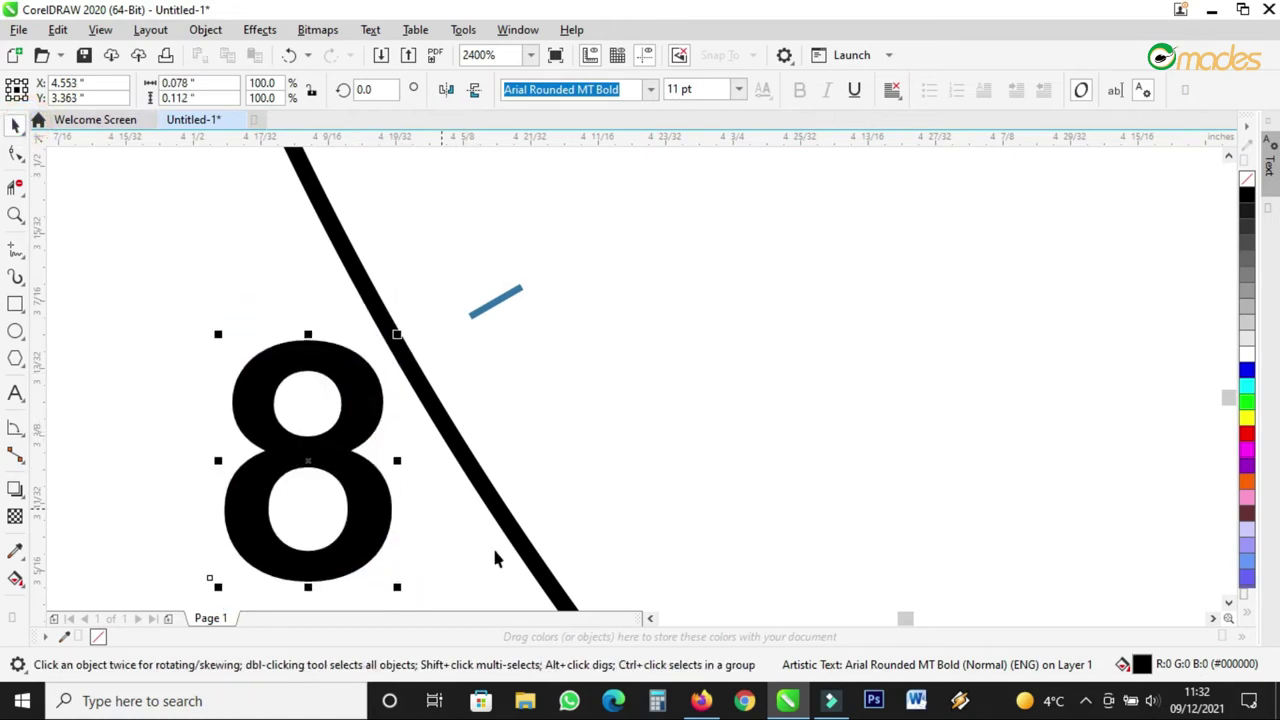
- Copy the 12 to just outside the circle at the 1 o'clock mark and reduce the copy to 1
{"action": "scroll", "coordinate": [492, 545], "scroll_direction": "down", "scroll_amount": 7}
{"action": "scroll", "coordinate": [808, 269], "scroll_direction": "up", "scroll_amount": 2}
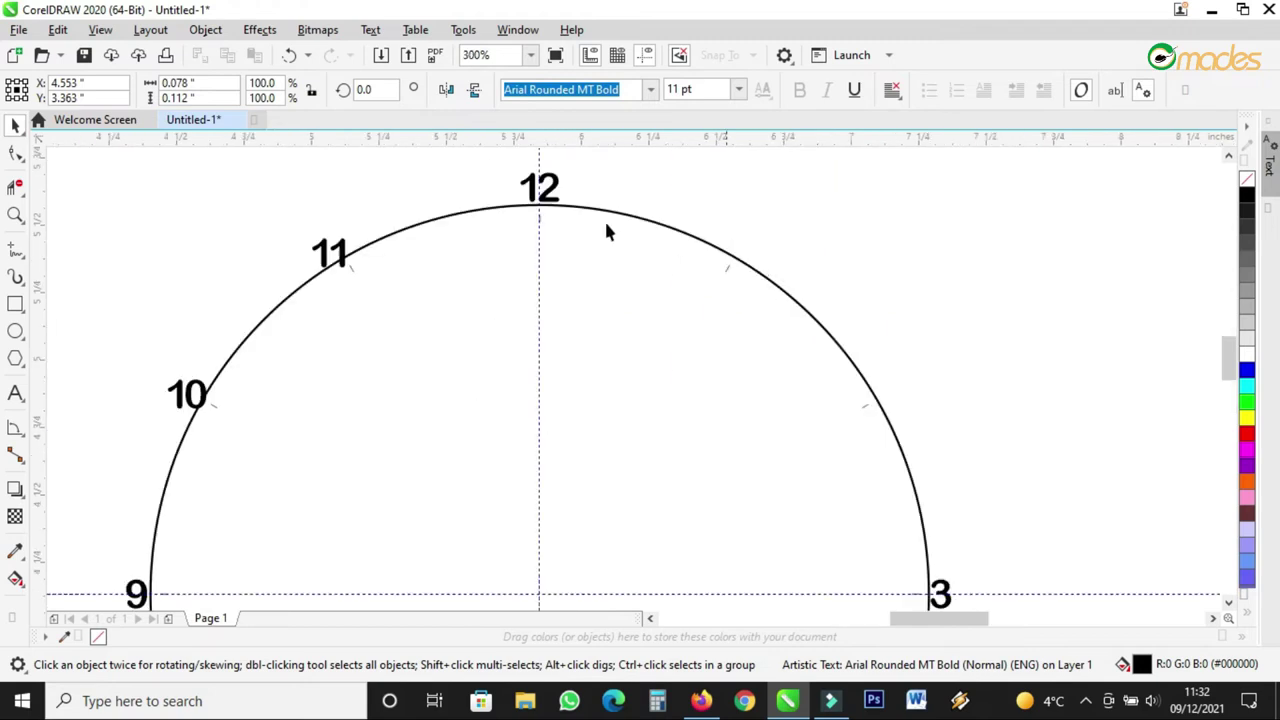
{"action": "left_click_drag", "start_coordinate": [552, 195], "coordinate": [760, 262]}
{"action": "right_click", "coordinate": [760, 262]}
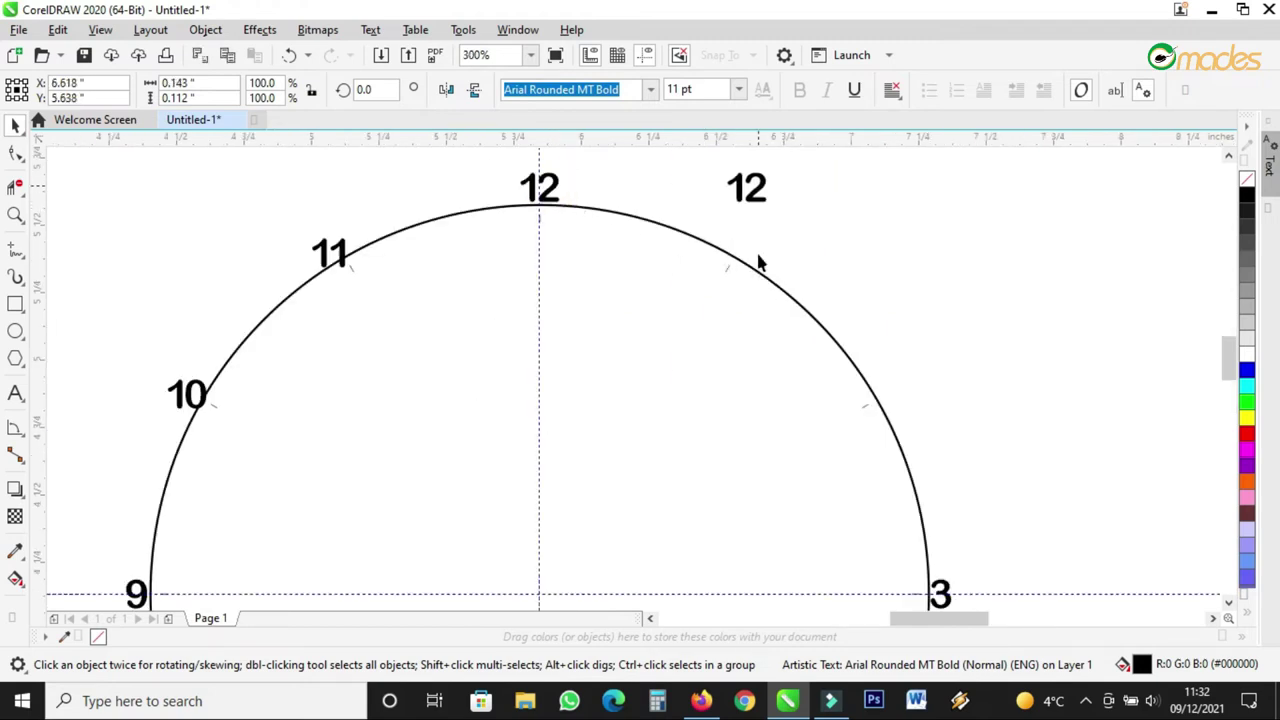
{"action": "scroll", "coordinate": [748, 214], "scroll_direction": "up", "scroll_amount": 4}
{"action": "left_click_drag", "start_coordinate": [766, 170], "coordinate": [752, 385]}
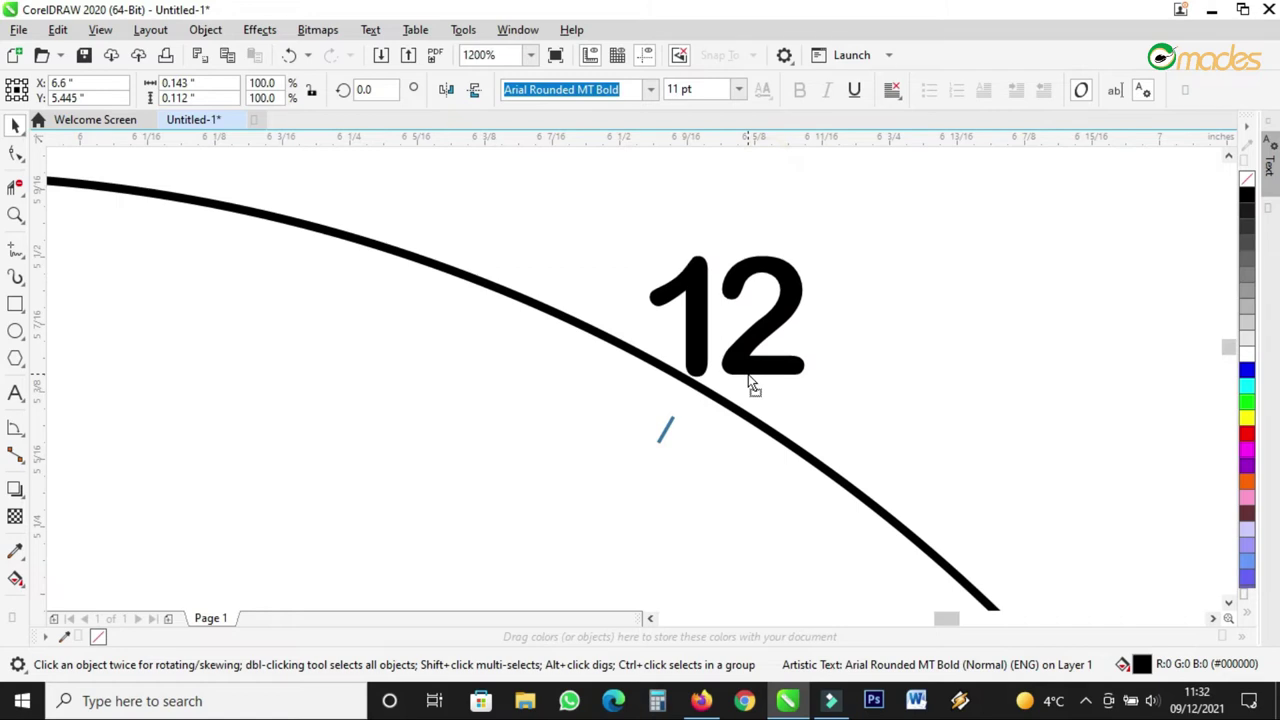
{"action": "left_click", "coordinate": [739, 283]}
{"action": "left_click_drag", "start_coordinate": [739, 283], "coordinate": [861, 335]}
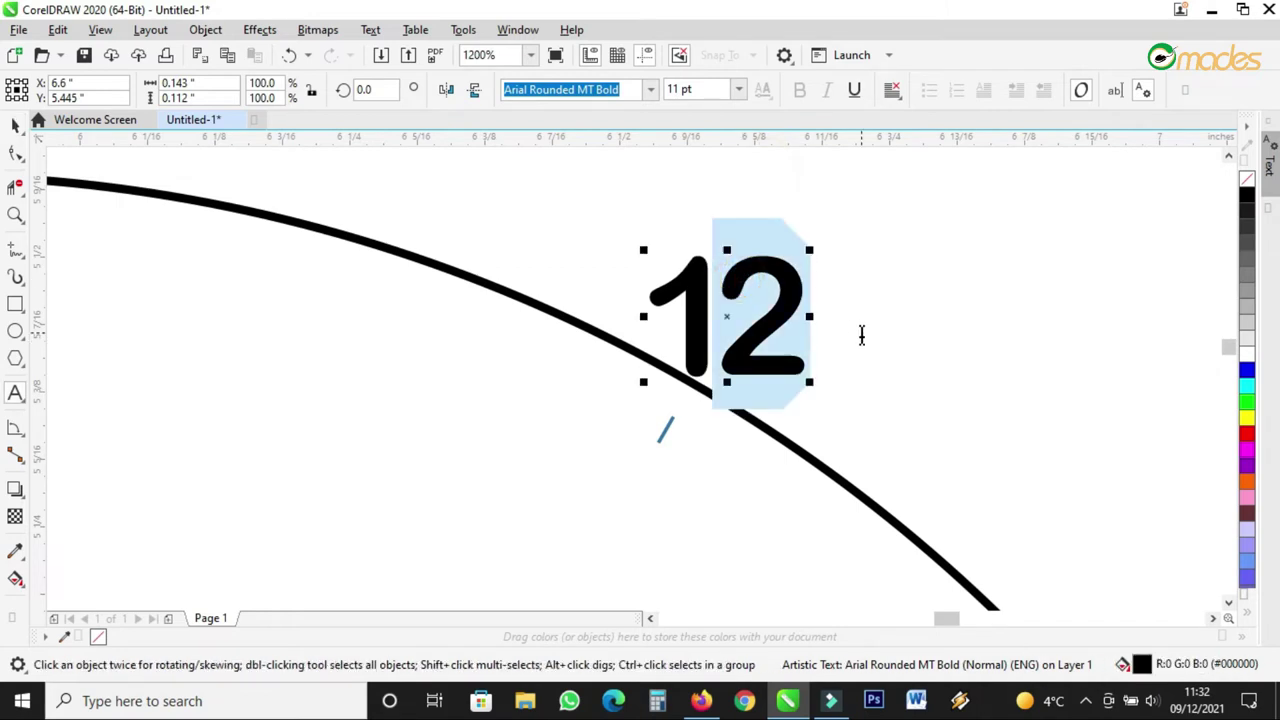
{"action": "key", "text": "BackSpace"}
{"action": "left_click", "coordinate": [15, 123]}
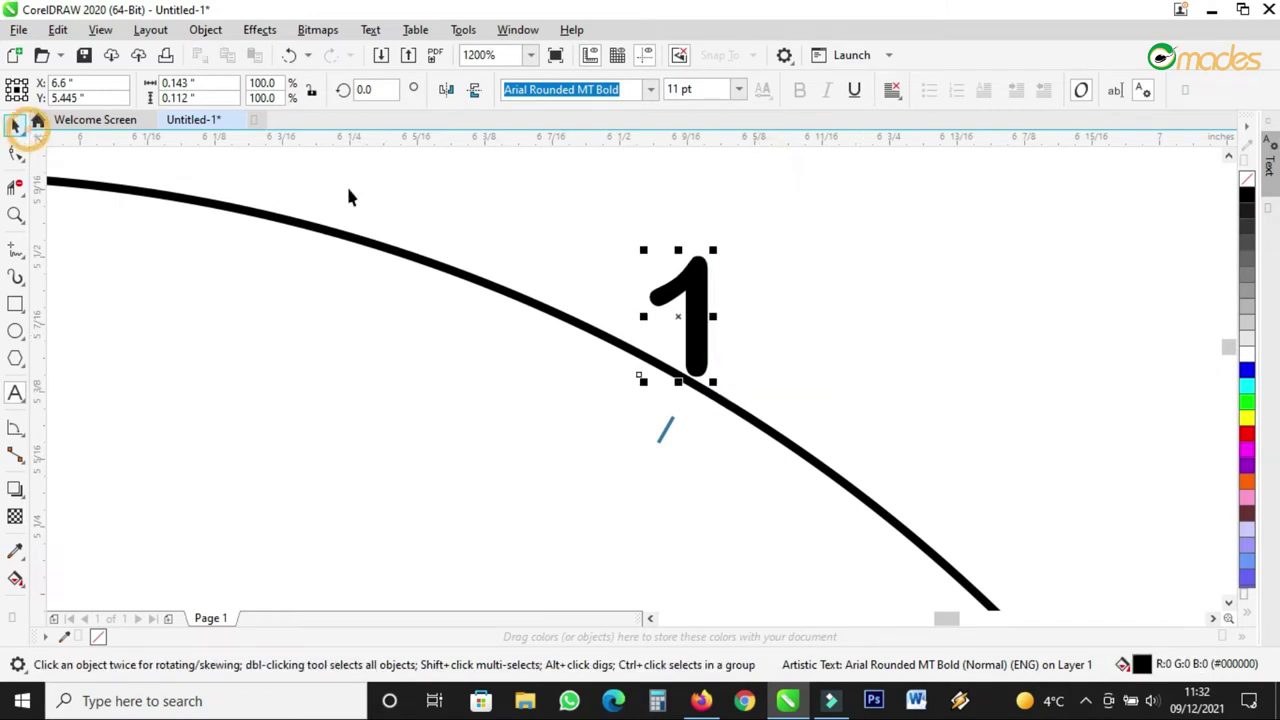
- Copy the 1 to the 2 o'clock mark and change it to 2, positioned close outside the circle
{"action": "scroll", "coordinate": [550, 200], "scroll_direction": "down", "scroll_amount": 2}
{"action": "left_click_drag", "start_coordinate": [612, 262], "coordinate": [918, 541]}
{"action": "right_click", "coordinate": [918, 541]}
{"action": "double_click", "coordinate": [918, 541]}
{"action": "double_click", "coordinate": [918, 545]}
{"action": "type", "text": "2"}
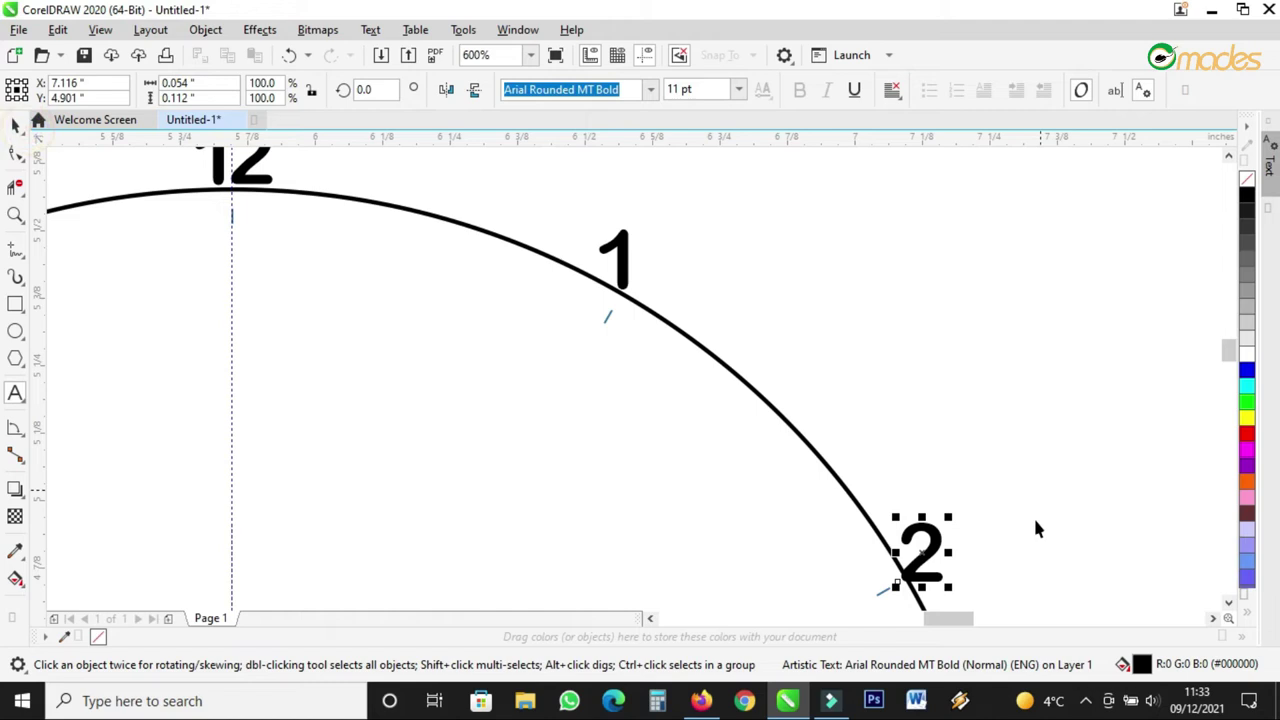
{"action": "left_click_drag", "start_coordinate": [930, 563], "coordinate": [940, 568]}
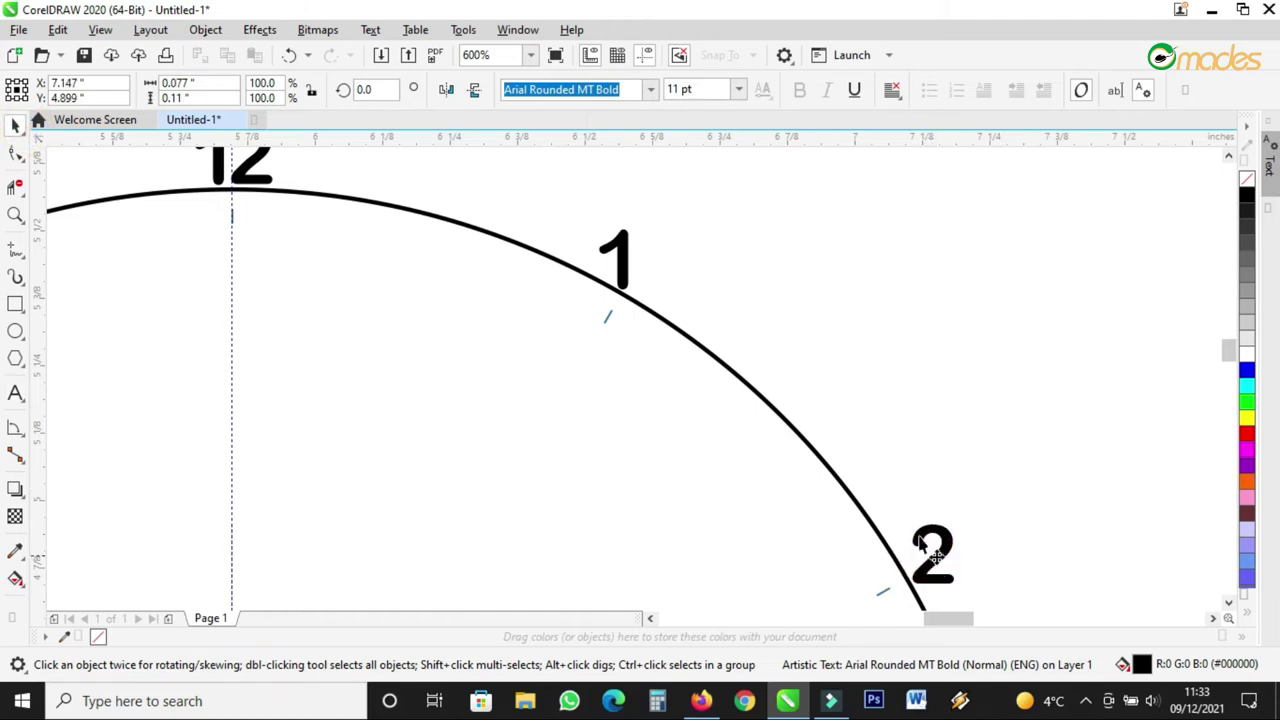
- Enlarge the circle about its centre to about 3.335 inches in diameter so it encloses all the numerals
{"action": "scroll", "coordinate": [932, 555], "scroll_direction": "down", "scroll_amount": 10}
{"action": "left_click", "coordinate": [753, 422]}
{"action": "scroll", "coordinate": [765, 432], "scroll_direction": "up", "scroll_amount": 3}
{"action": "left_click", "coordinate": [770, 435]}
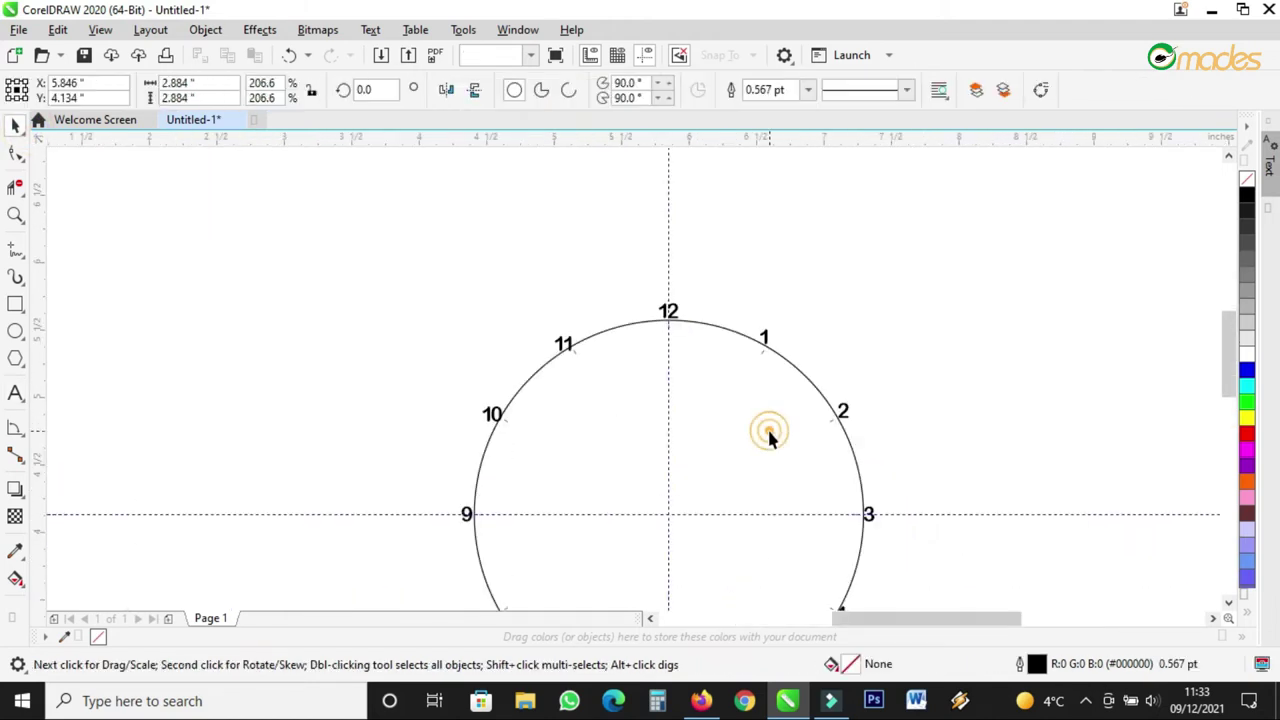
{"action": "left_click_drag", "start_coordinate": [868, 313], "coordinate": [908, 290]}
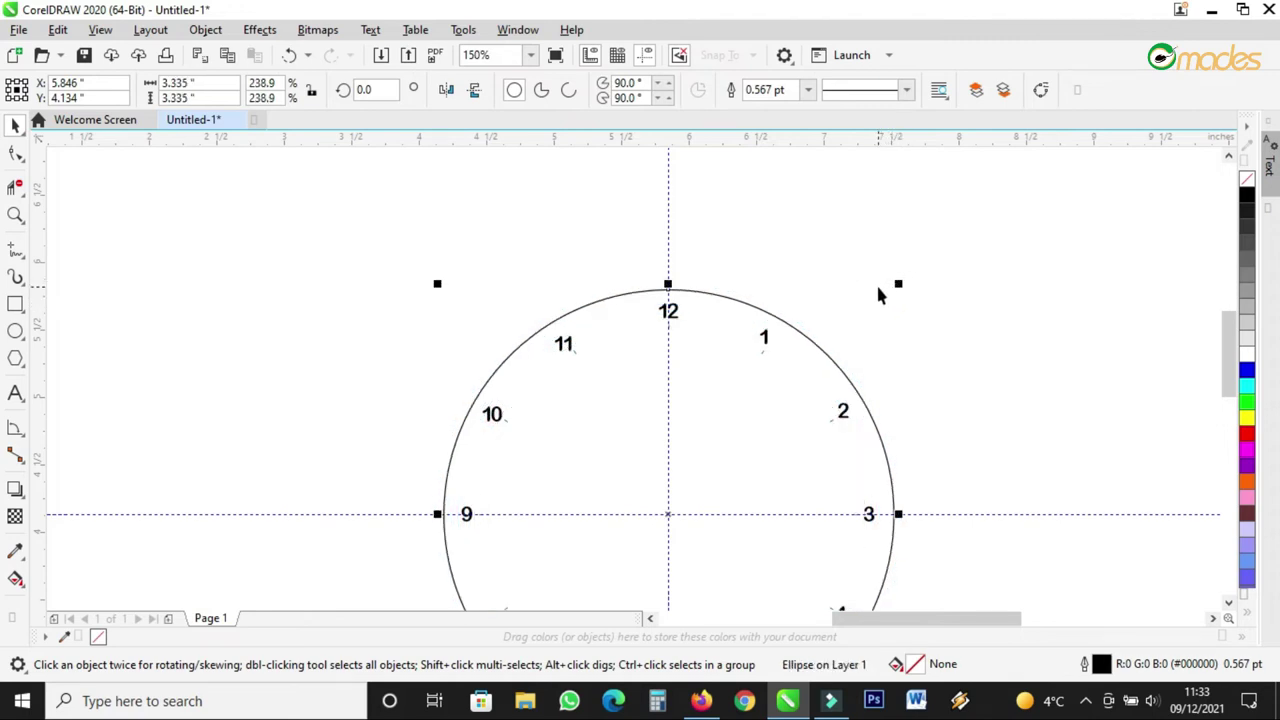
- Shift the numeral 1 slightly towards its hour tick, to about X 6.567 and Y 5.426 inches
{"action": "scroll", "coordinate": [779, 342], "scroll_direction": "up", "scroll_amount": 3}
{"action": "left_click_drag", "start_coordinate": [727, 338], "coordinate": [737, 350]}
{"action": "scroll", "coordinate": [779, 196], "scroll_direction": "down", "scroll_amount": 3}
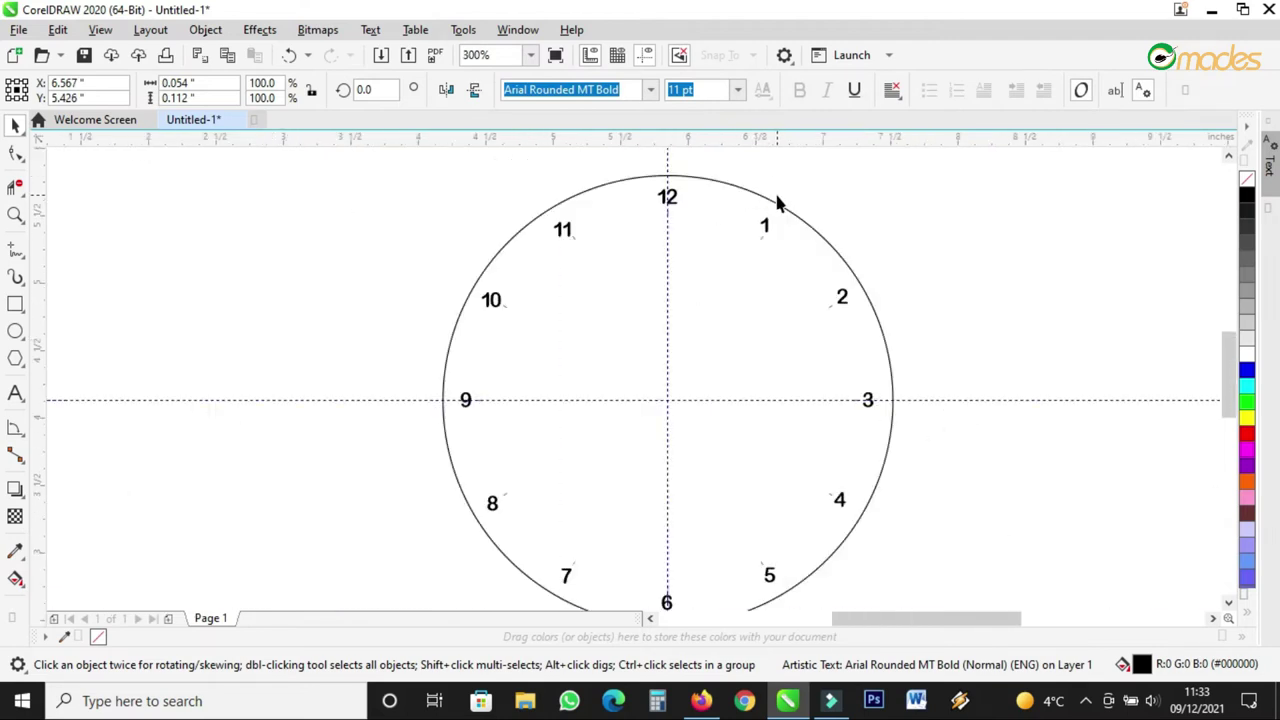
- Shrink the outer circle about its centre to about 3.259 inches in diameter, closer around the numerals
{"action": "scroll", "coordinate": [480, 443], "scroll_direction": "up", "scroll_amount": 1}
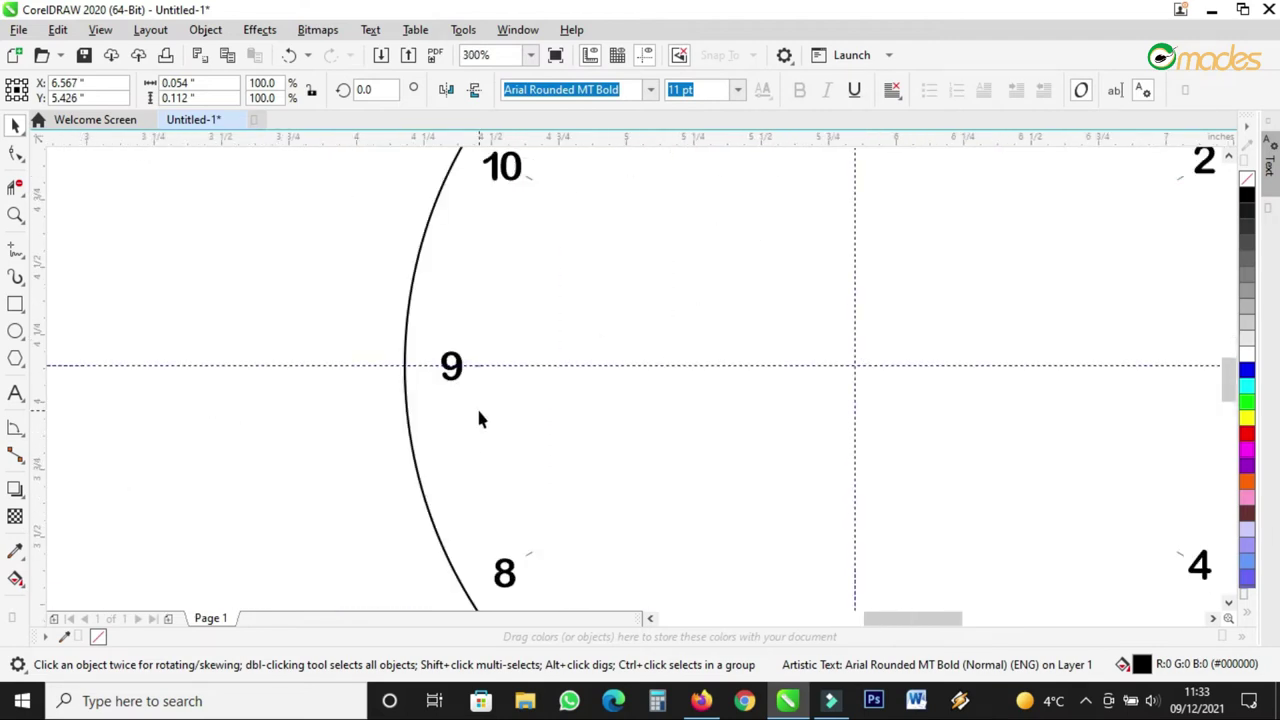
{"action": "scroll", "coordinate": [479, 417], "scroll_direction": "down", "scroll_amount": 1}
{"action": "scroll", "coordinate": [689, 523], "scroll_direction": "down", "scroll_amount": 1}
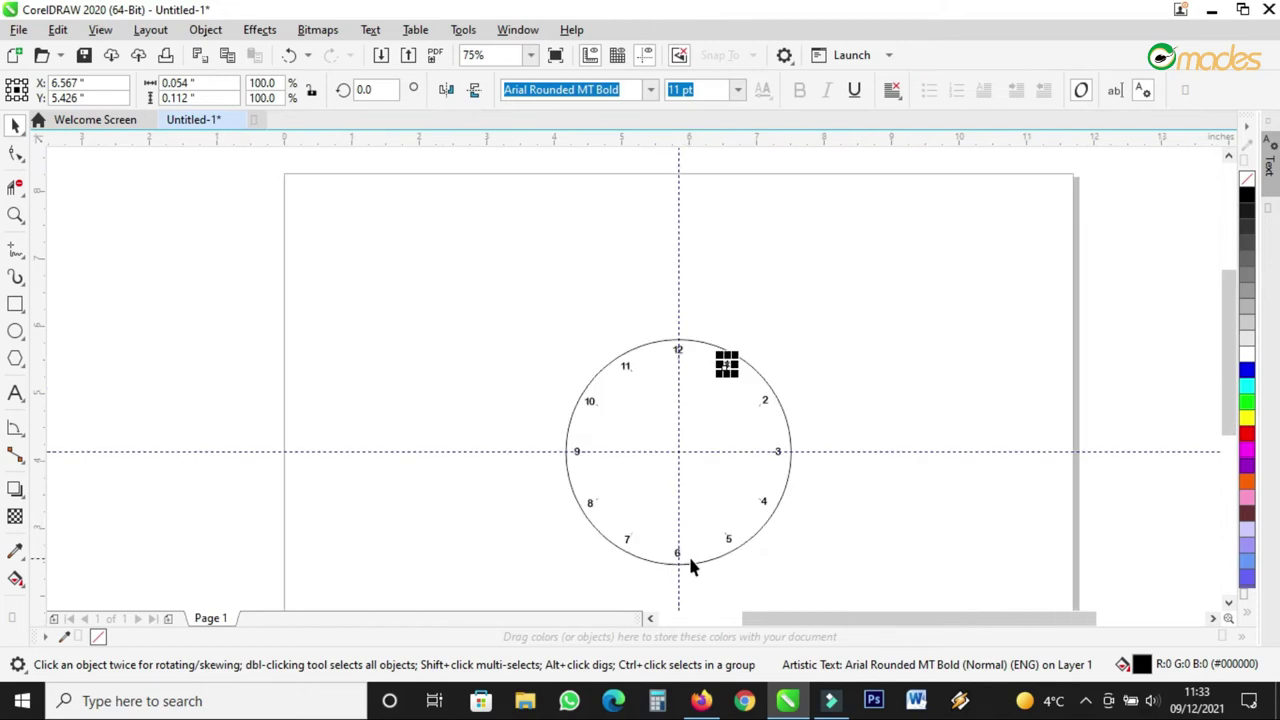
{"action": "scroll", "coordinate": [691, 567], "scroll_direction": "up", "scroll_amount": 1}
{"action": "left_click", "coordinate": [723, 560]}
{"action": "left_click_drag", "start_coordinate": [895, 574], "coordinate": [887, 573]}
{"action": "scroll", "coordinate": [669, 483], "scroll_direction": "down", "scroll_amount": 1}
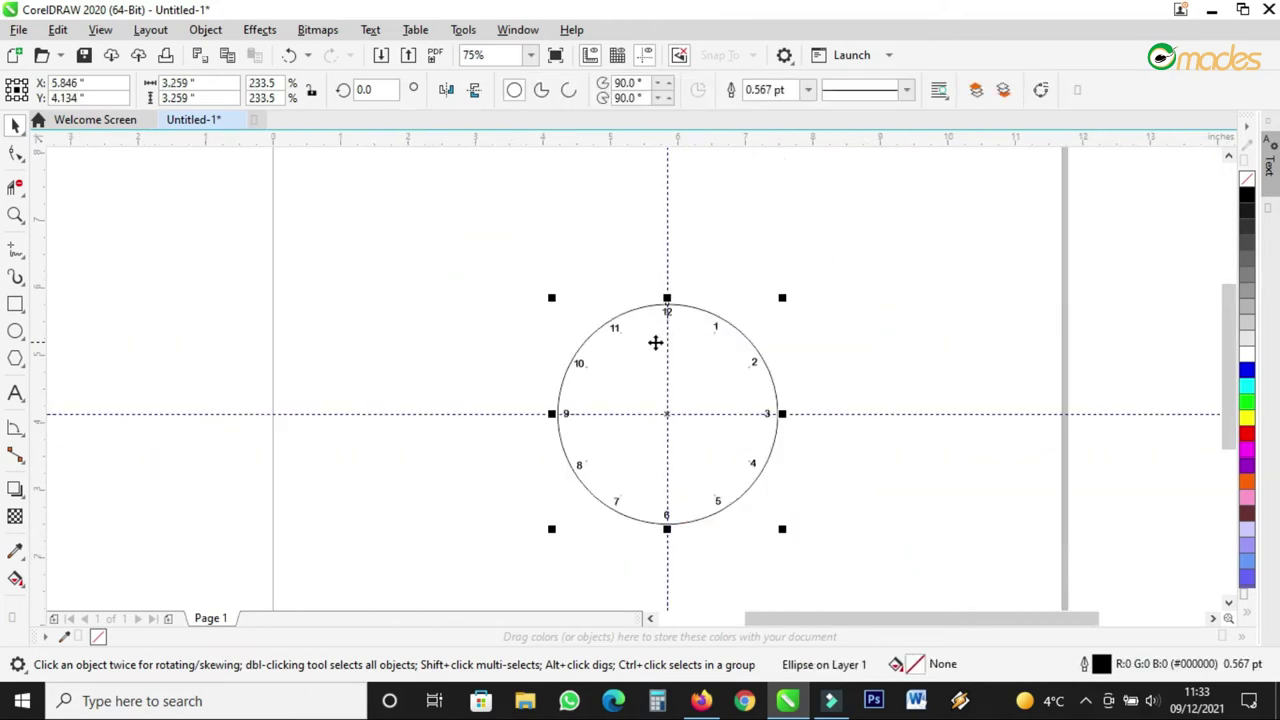
- Create a smaller copy of the outer circle about the same centre, about 2.752 inches in diameter, touching the inner ends of the ticks
{"action": "scroll", "coordinate": [654, 342], "scroll_direction": "up", "scroll_amount": 1}
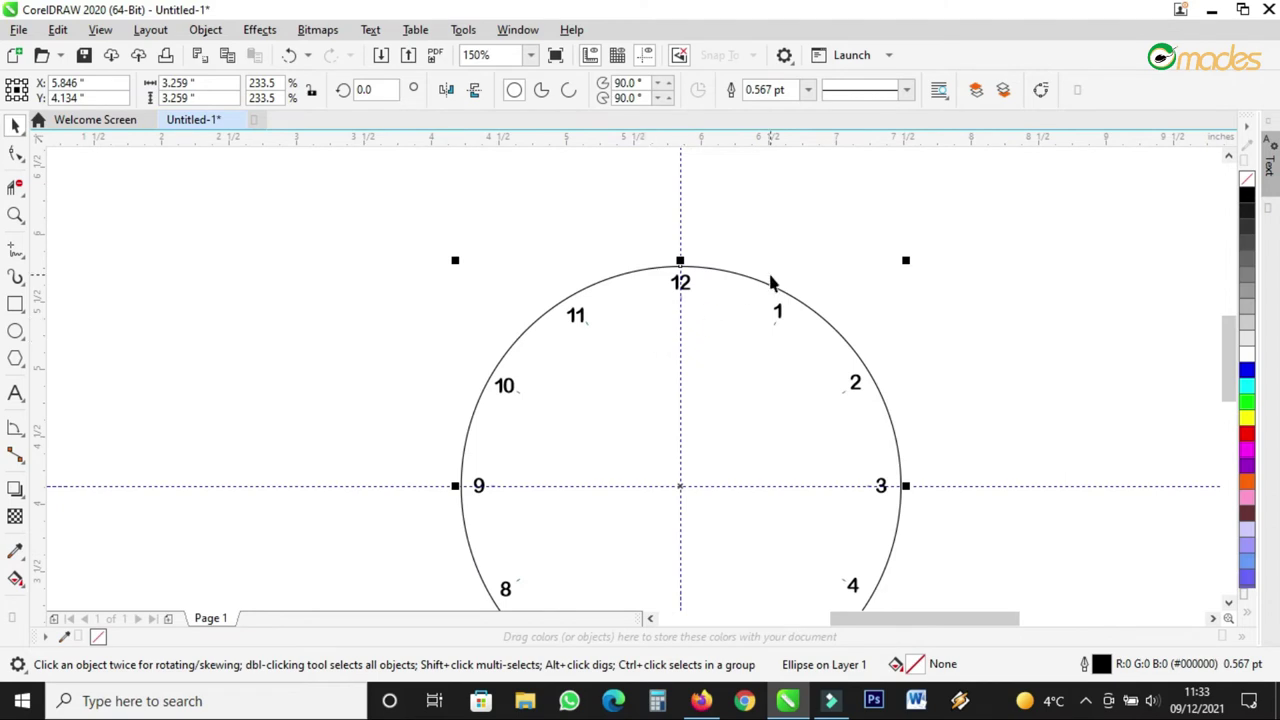
{"action": "scroll", "coordinate": [893, 275], "scroll_direction": "up", "scroll_amount": 1}
{"action": "left_click", "coordinate": [909, 261]}
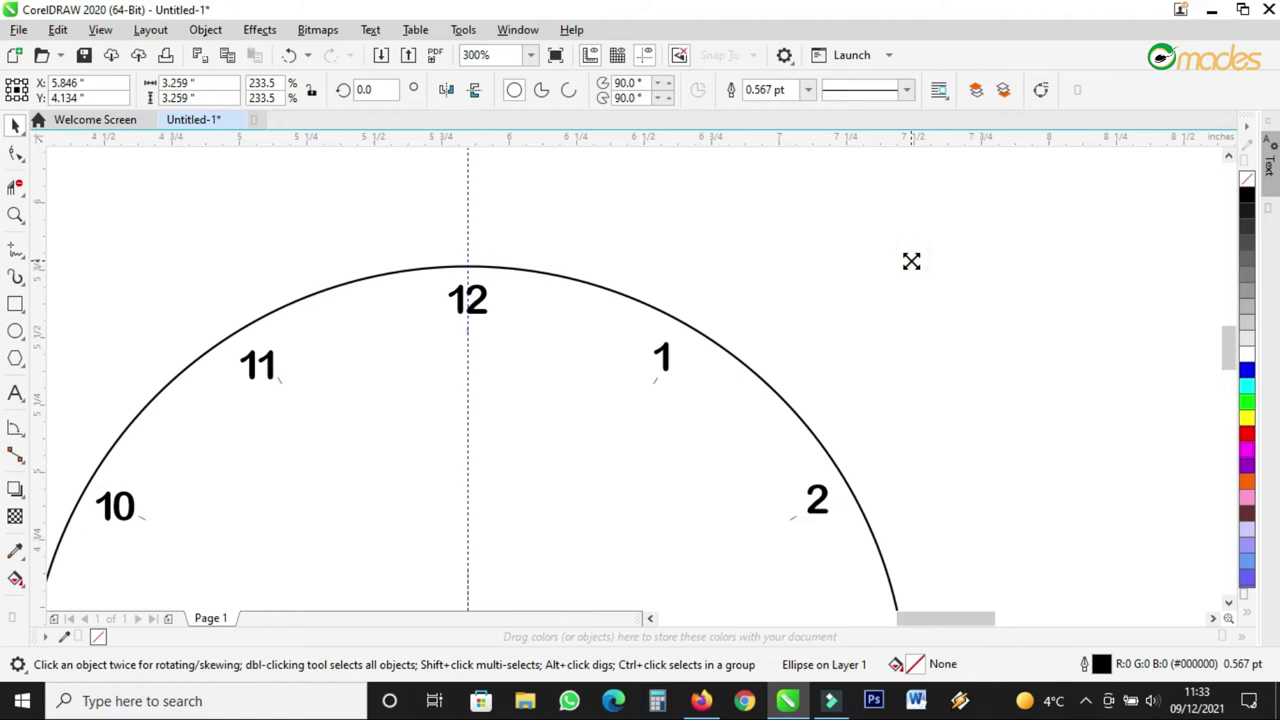
{"action": "left_click_drag", "start_coordinate": [911, 261], "coordinate": [857, 330]}
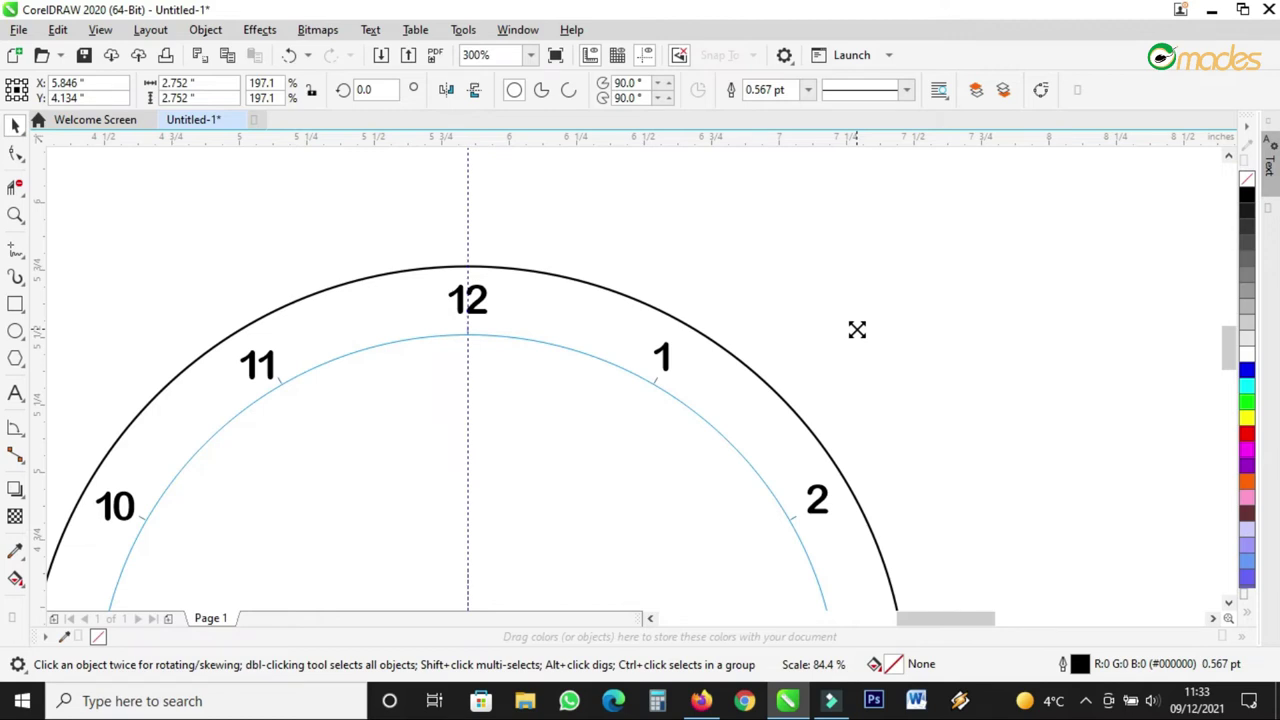
{"action": "left_click_drag", "start_coordinate": [857, 330], "coordinate": [857, 331]}
{"action": "scroll", "coordinate": [842, 255], "scroll_direction": "down", "scroll_amount": 3}
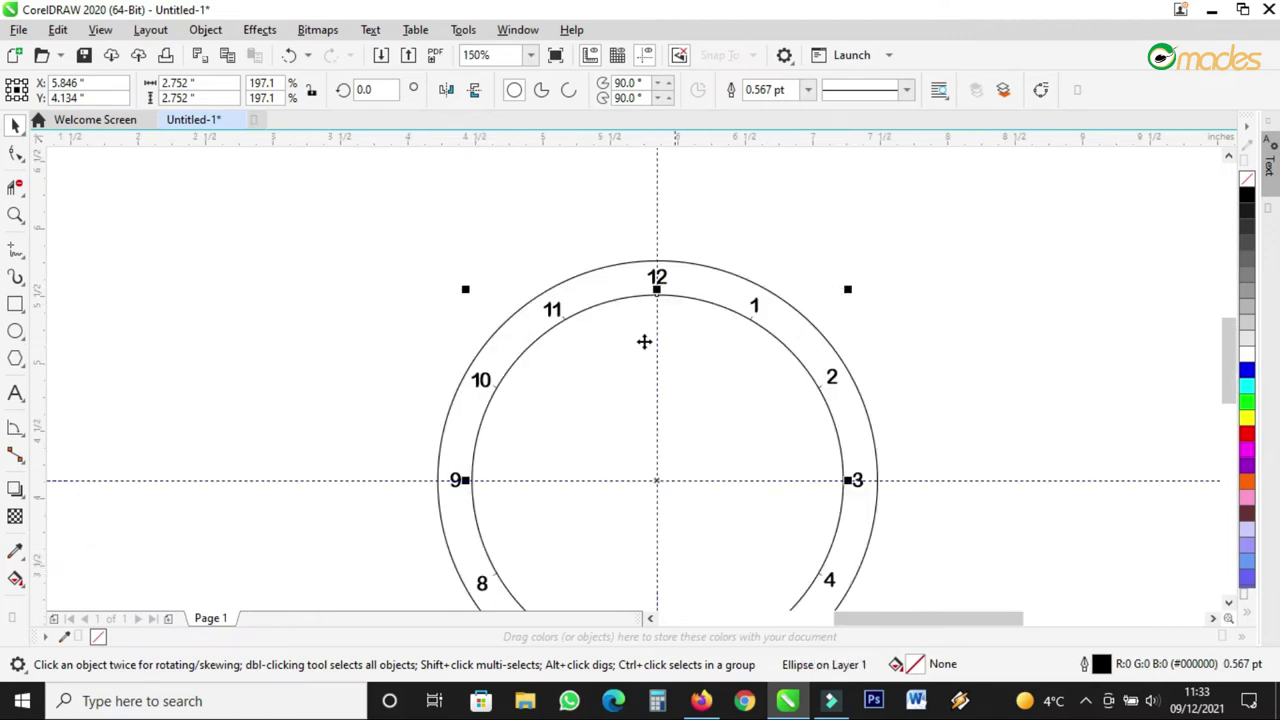
- Select the hour tick groups around the dial, except the 8 and 9 o'clock pair, and set their outline width to 3.0 pt
{"action": "scroll", "coordinate": [620, 340], "scroll_direction": "up", "scroll_amount": 3}
{"action": "left_click", "coordinate": [493, 292]}
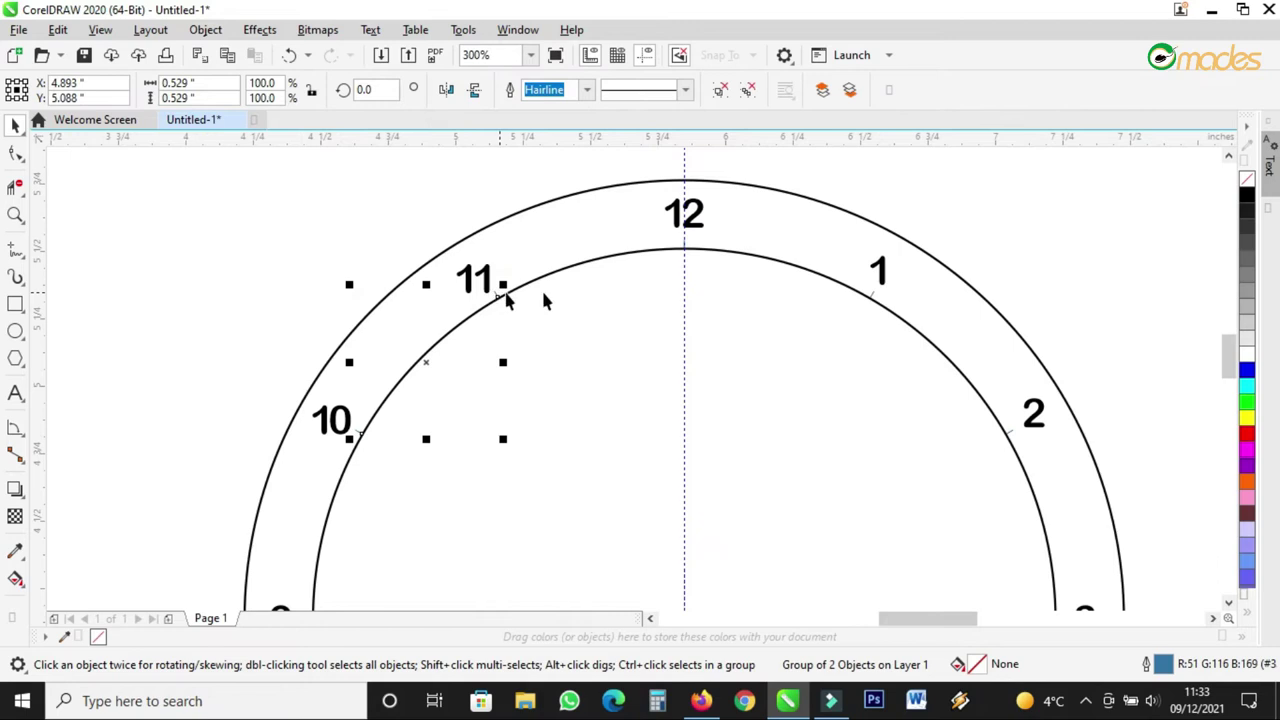
{"action": "left_click", "coordinate": [875, 294], "text": "shift"}
{"action": "scroll", "coordinate": [757, 246], "scroll_direction": "down", "scroll_amount": 1}
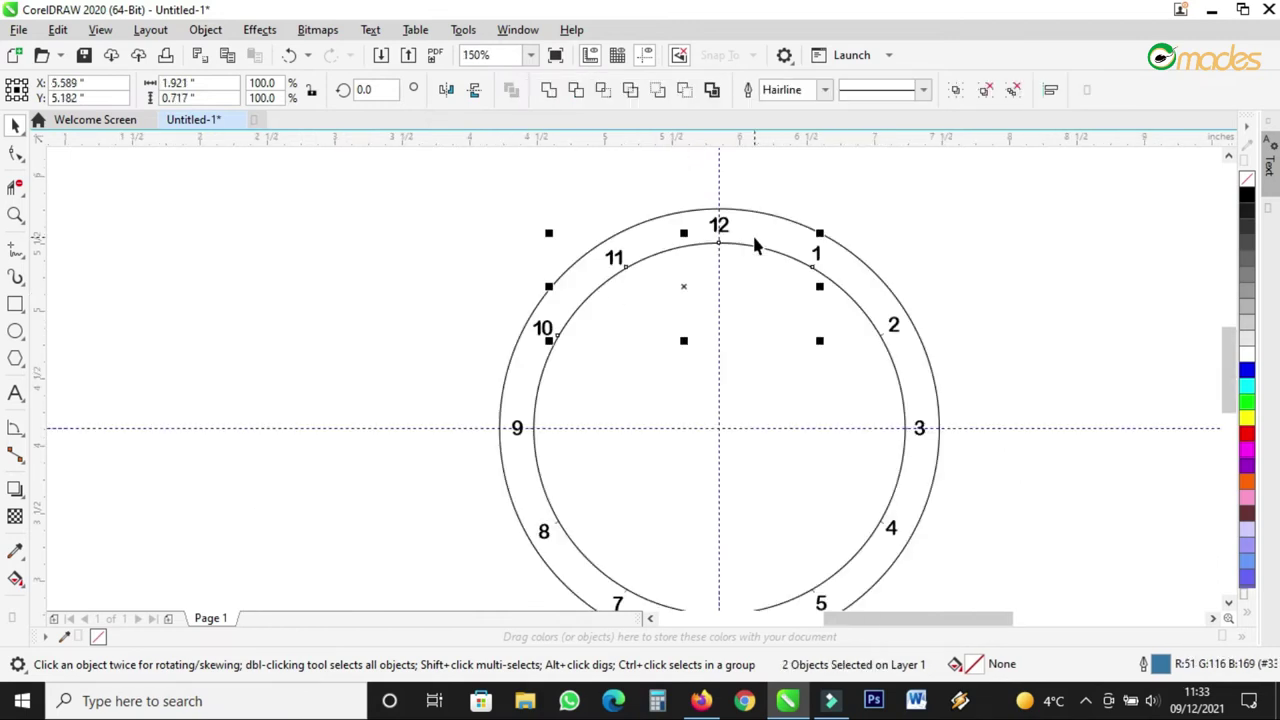
{"action": "scroll", "coordinate": [909, 401], "scroll_direction": "up", "scroll_amount": 1}
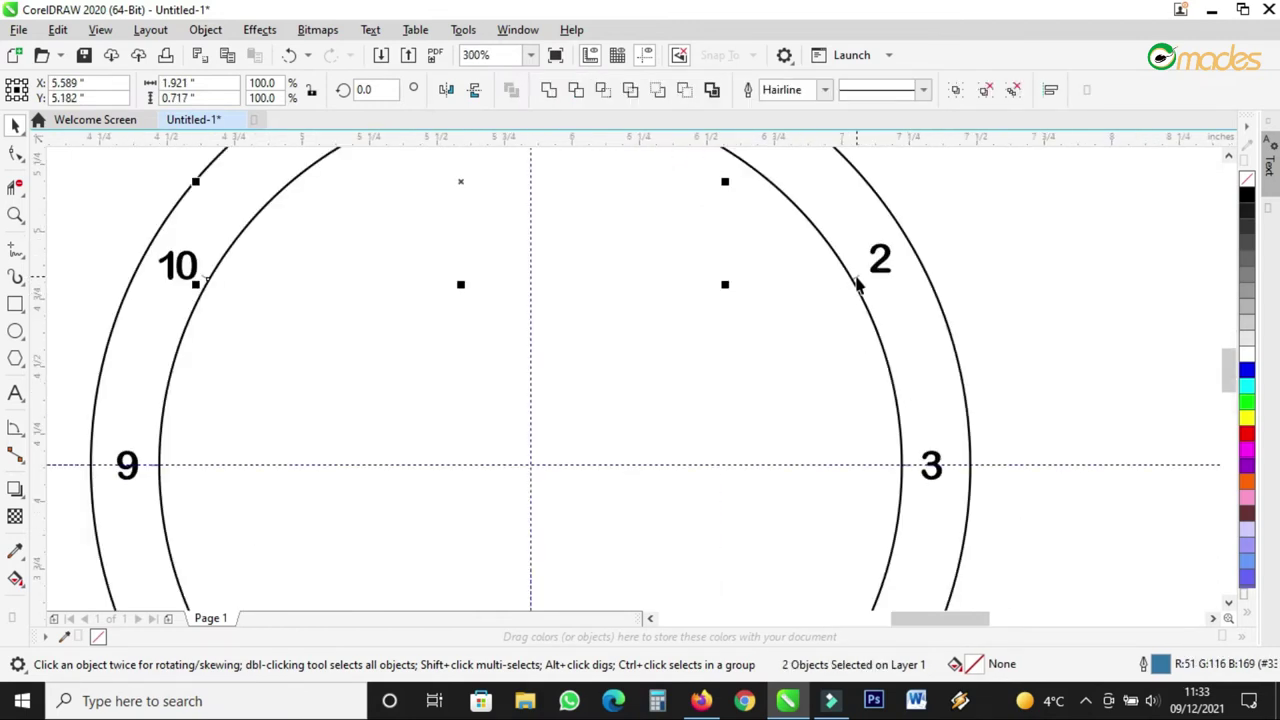
{"action": "left_click", "coordinate": [857, 285], "text": "shift"}
{"action": "scroll", "coordinate": [826, 263], "scroll_direction": "down", "scroll_amount": 2}
{"action": "scroll", "coordinate": [860, 415], "scroll_direction": "up", "scroll_amount": 3}
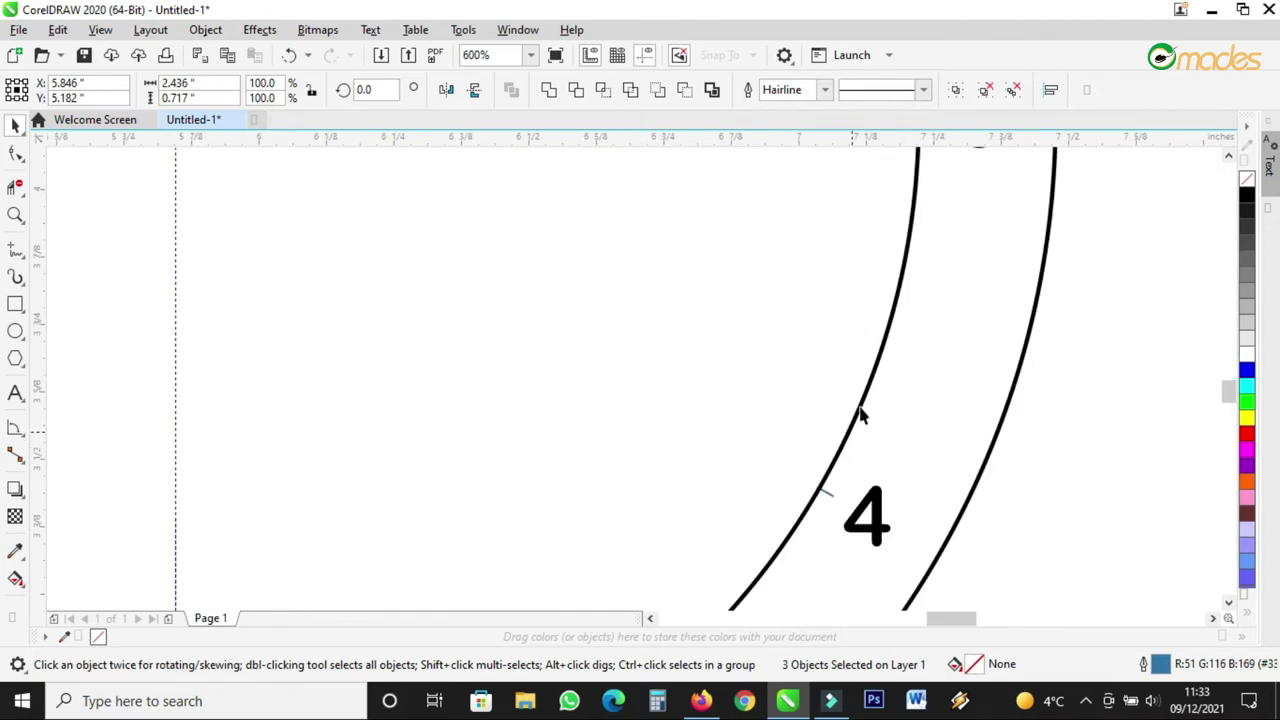
{"action": "left_click", "coordinate": [827, 493], "text": "shift"}
{"action": "scroll", "coordinate": [826, 490], "scroll_direction": "down", "scroll_amount": 2}
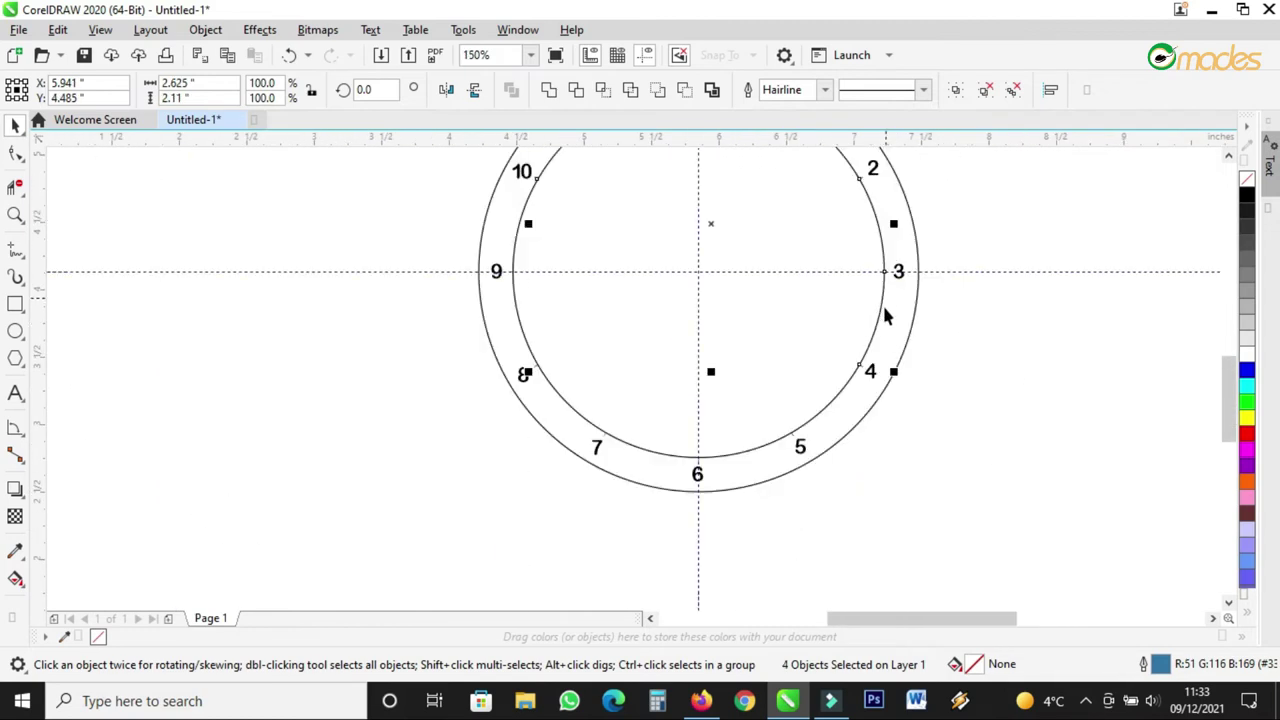
{"action": "scroll", "coordinate": [790, 437], "scroll_direction": "up", "scroll_amount": 2}
{"action": "left_click", "coordinate": [800, 453], "text": "shift"}
{"action": "scroll", "coordinate": [705, 449], "scroll_direction": "down", "scroll_amount": 2}
{"action": "scroll", "coordinate": [653, 476], "scroll_direction": "up", "scroll_amount": 1}
{"action": "scroll", "coordinate": [653, 476], "scroll_direction": "up", "scroll_amount": 4}
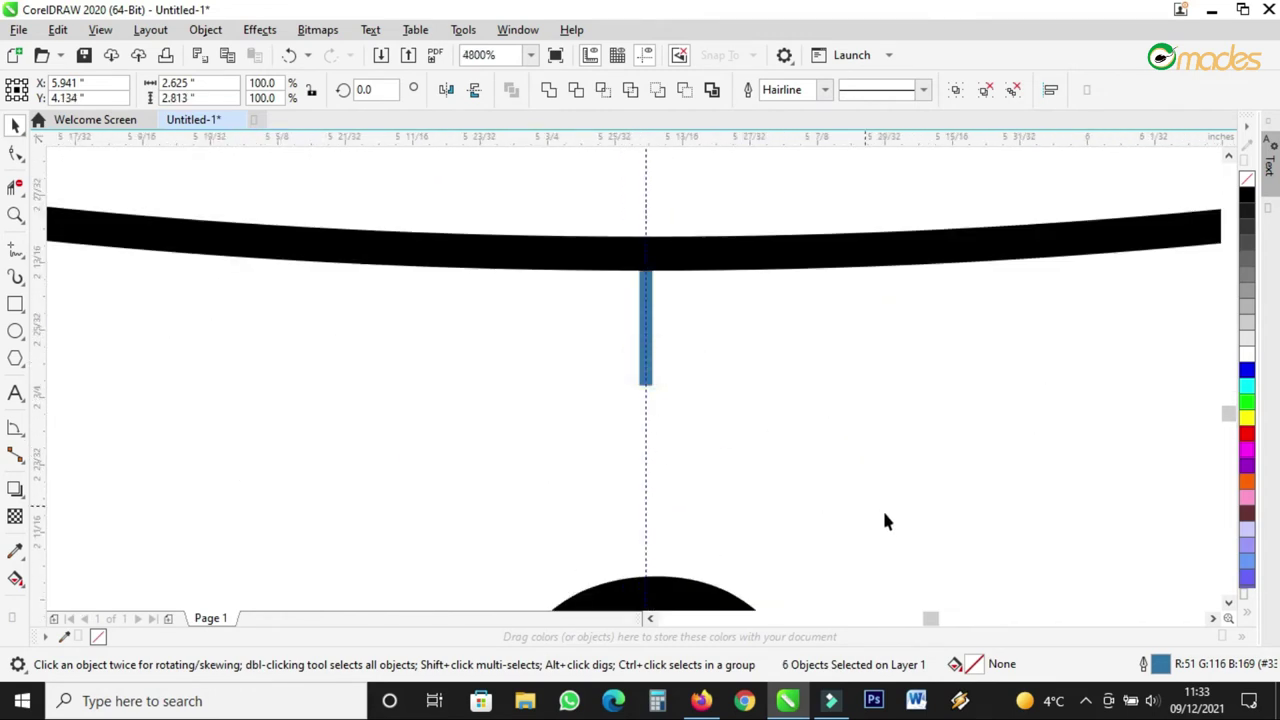
{"action": "scroll", "coordinate": [734, 509], "scroll_direction": "down", "scroll_amount": 2}
{"action": "scroll", "coordinate": [386, 477], "scroll_direction": "down", "scroll_amount": 2}
{"action": "scroll", "coordinate": [390, 393], "scroll_direction": "up", "scroll_amount": 1}
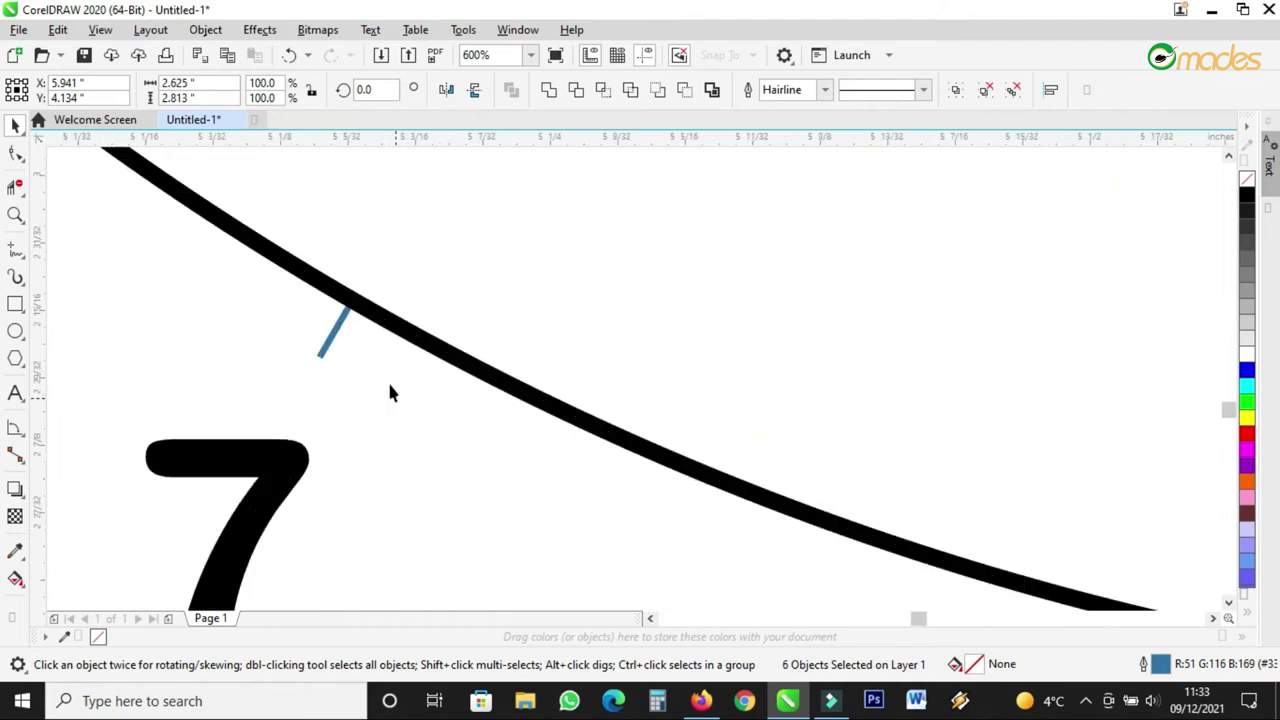
{"action": "left_click", "coordinate": [329, 338], "text": "shift"}
{"action": "scroll", "coordinate": [780, 522], "scroll_direction": "down", "scroll_amount": 3}
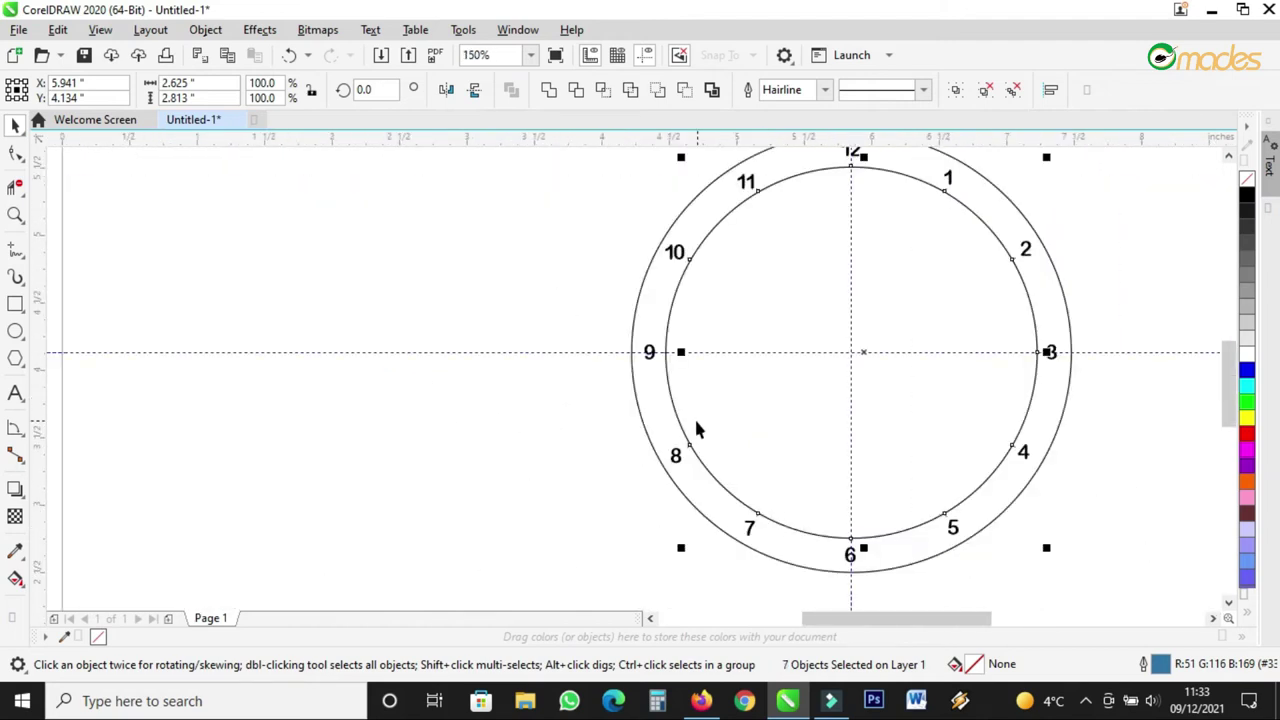
{"action": "scroll", "coordinate": [694, 440], "scroll_direction": "up", "scroll_amount": 1}
{"action": "scroll", "coordinate": [636, 230], "scroll_direction": "up", "scroll_amount": 3}
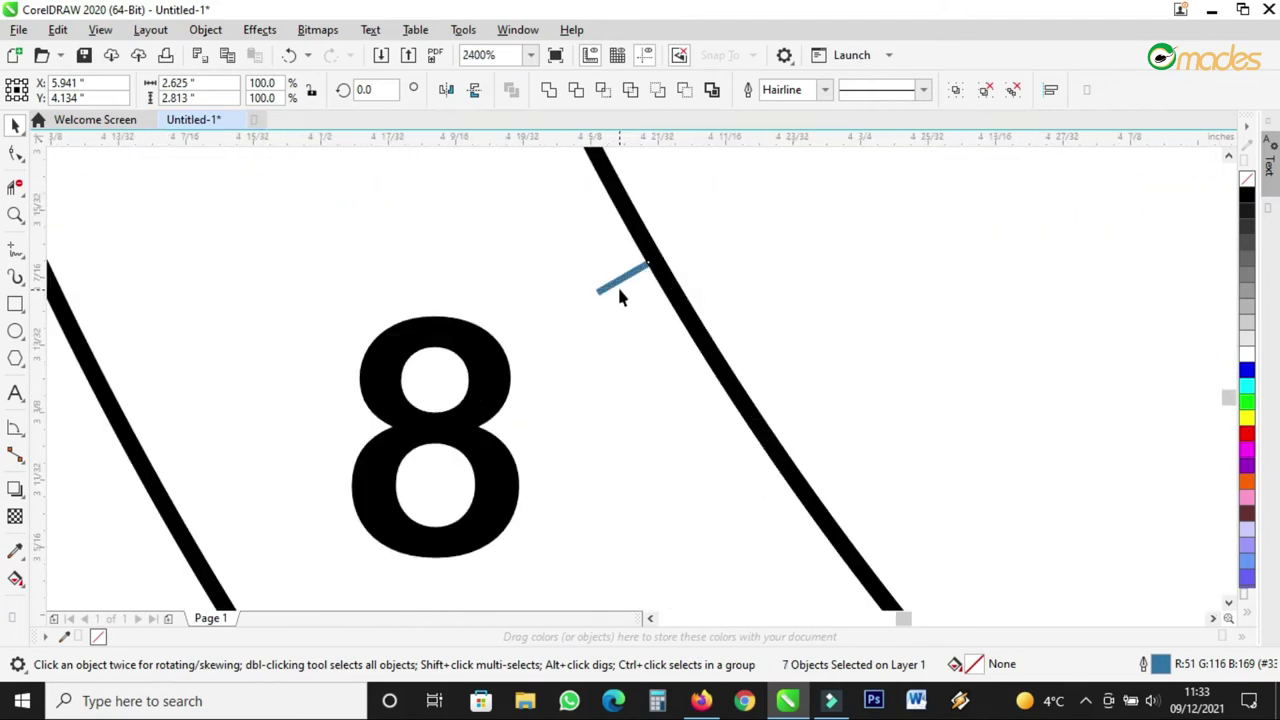
{"action": "double_click", "coordinate": [1163, 666]}
{"action": "left_click", "coordinate": [523, 278]}
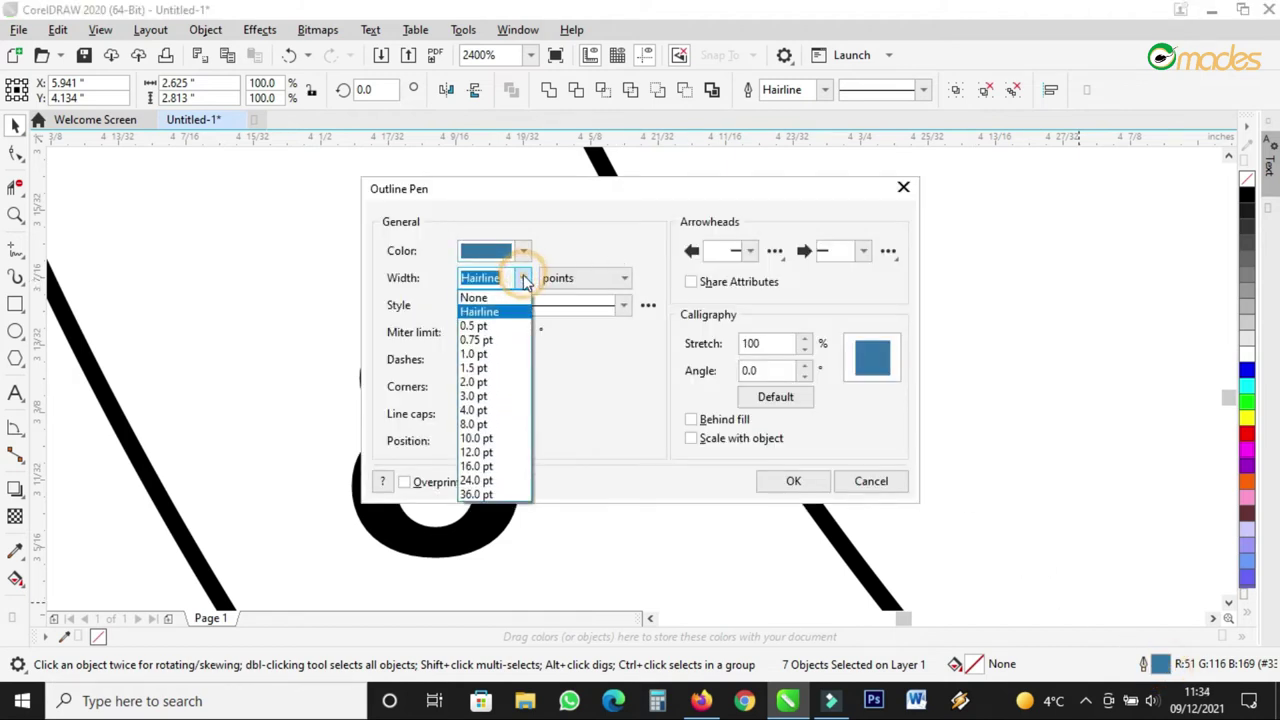
{"action": "left_click", "coordinate": [507, 398]}
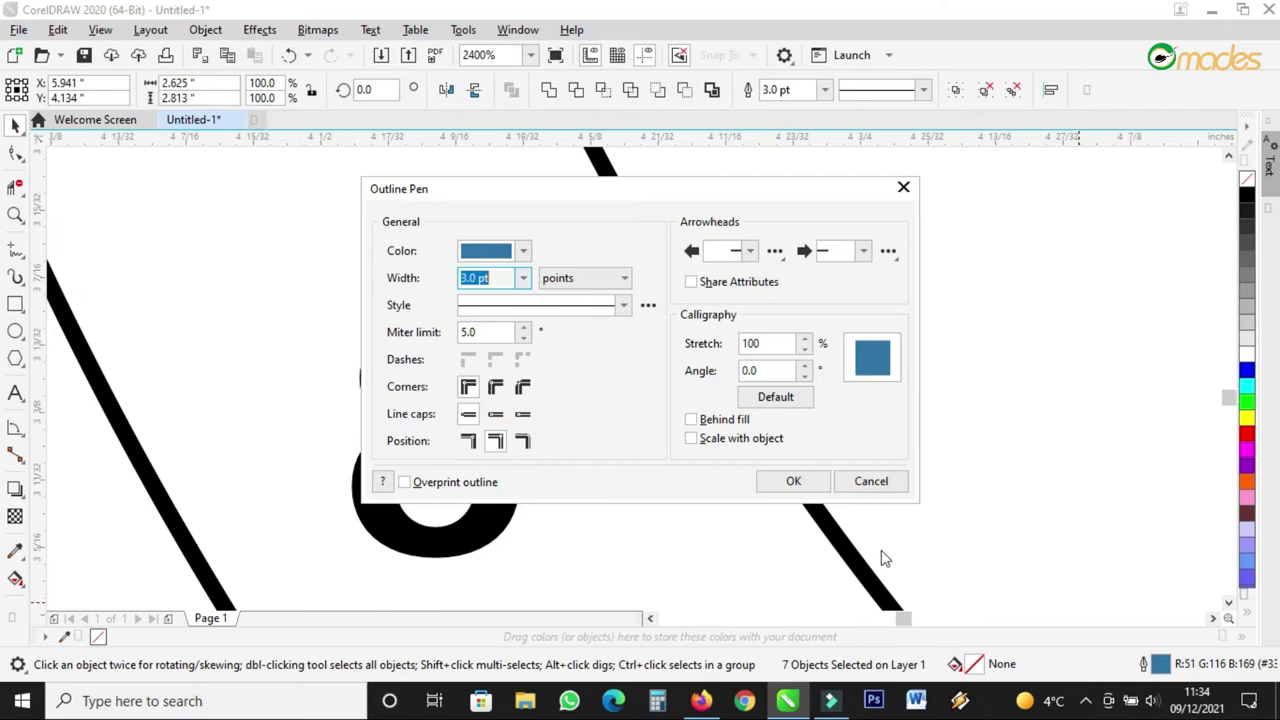
{"action": "left_click", "coordinate": [800, 481]}
{"action": "scroll", "coordinate": [606, 436], "scroll_direction": "down", "scroll_amount": 4}
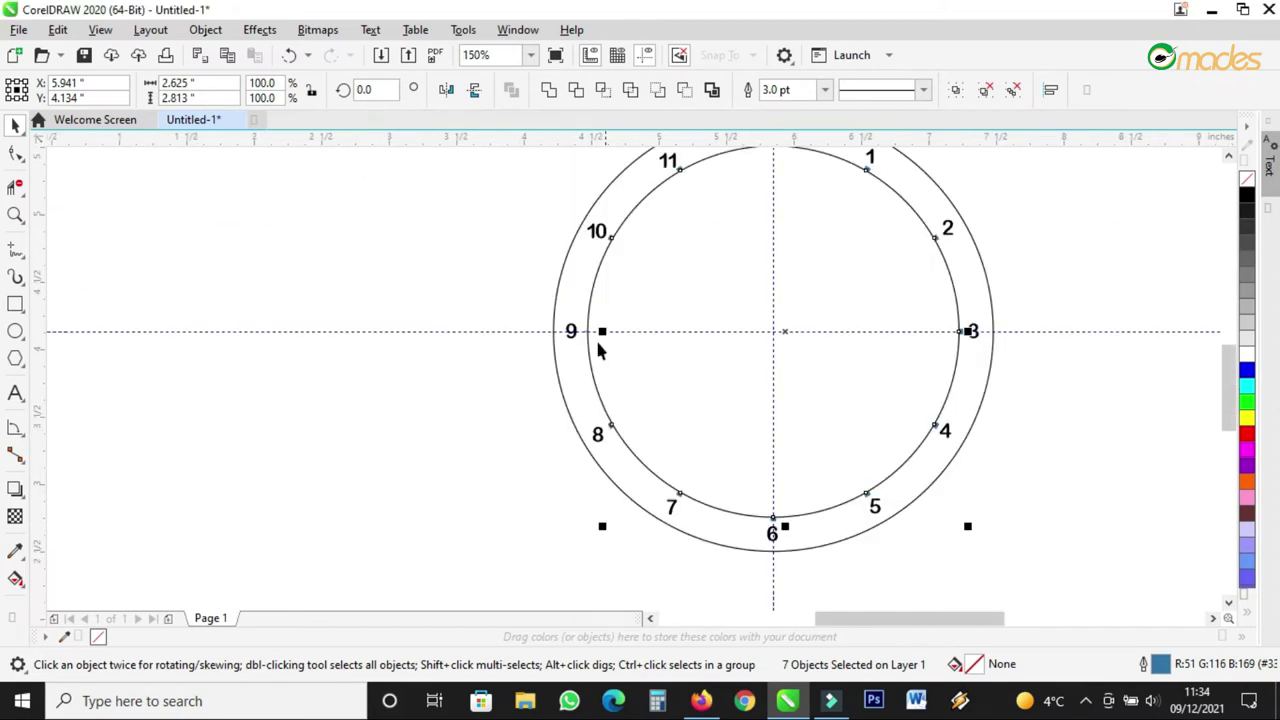
- Set the outline width of the grouped 8 and 9 o'clock ticks to 3.0 pt
{"action": "scroll", "coordinate": [600, 318], "scroll_direction": "up", "scroll_amount": 2}
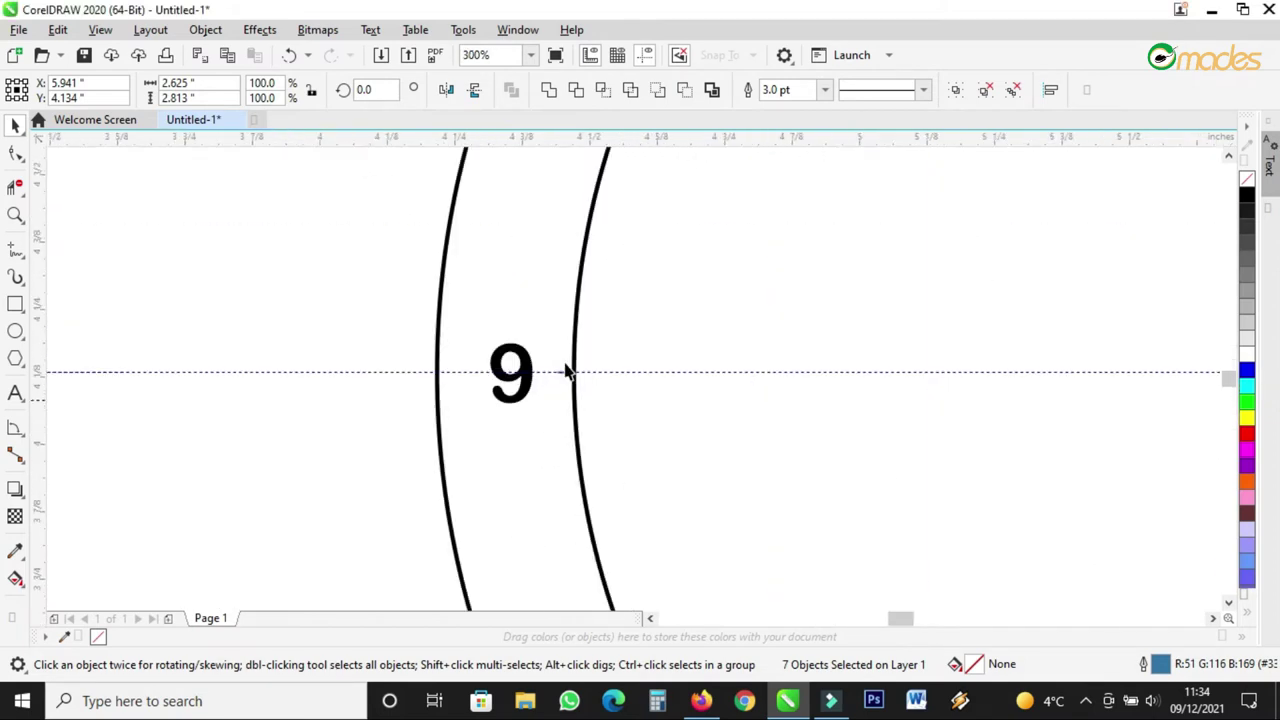
{"action": "scroll", "coordinate": [566, 371], "scroll_direction": "up", "scroll_amount": 4}
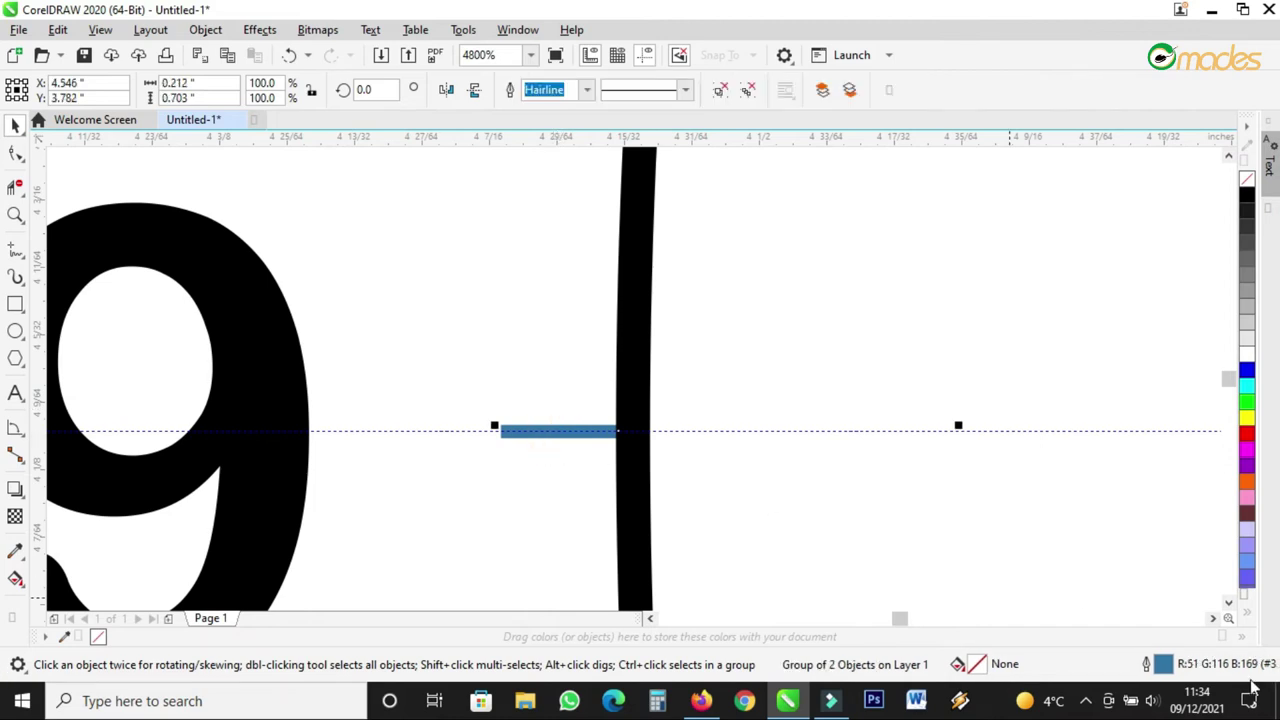
{"action": "double_click", "coordinate": [1163, 664]}
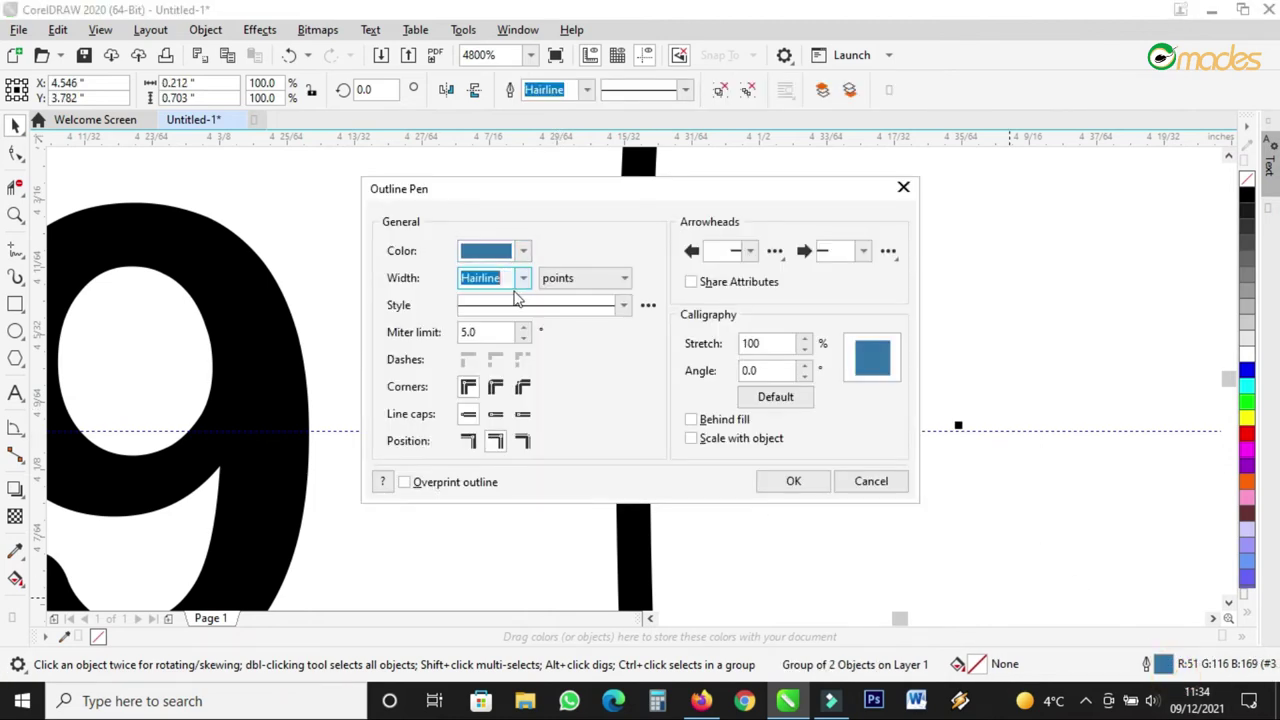
{"action": "left_click", "coordinate": [522, 285]}
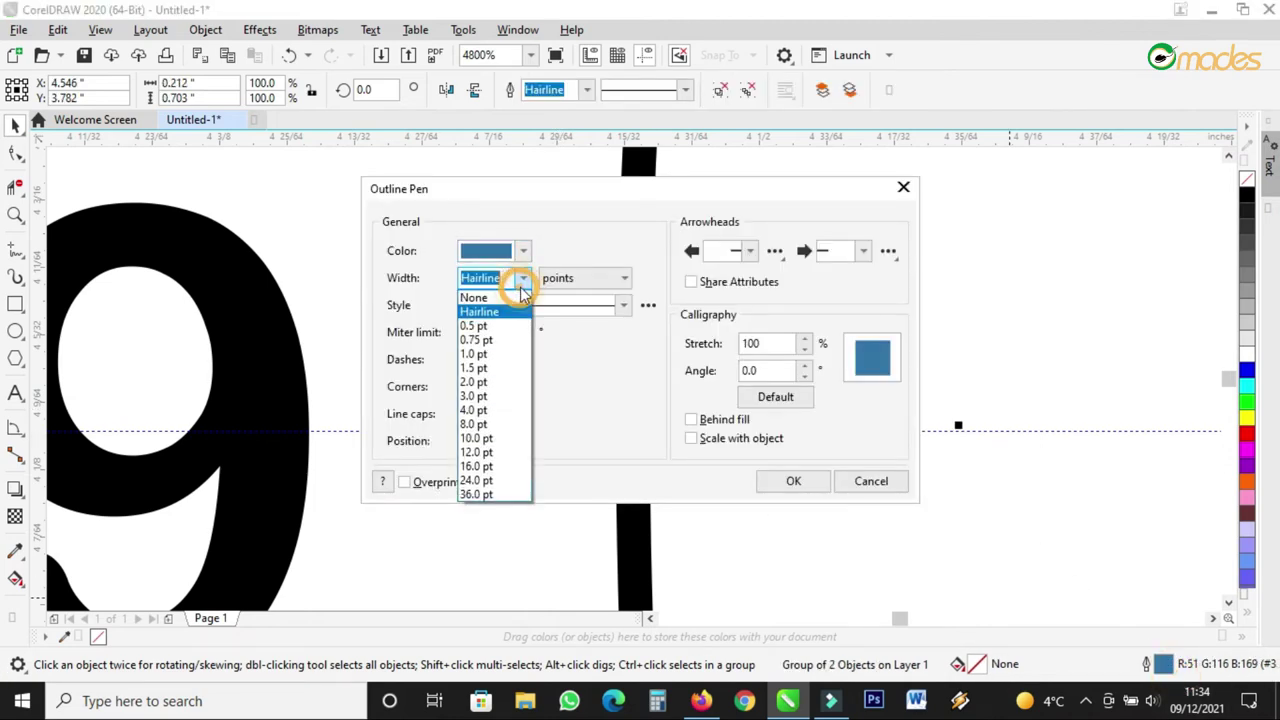
{"action": "left_click", "coordinate": [475, 396]}
{"action": "left_click", "coordinate": [808, 477]}
{"action": "scroll", "coordinate": [566, 477], "scroll_direction": "down", "scroll_amount": 10}
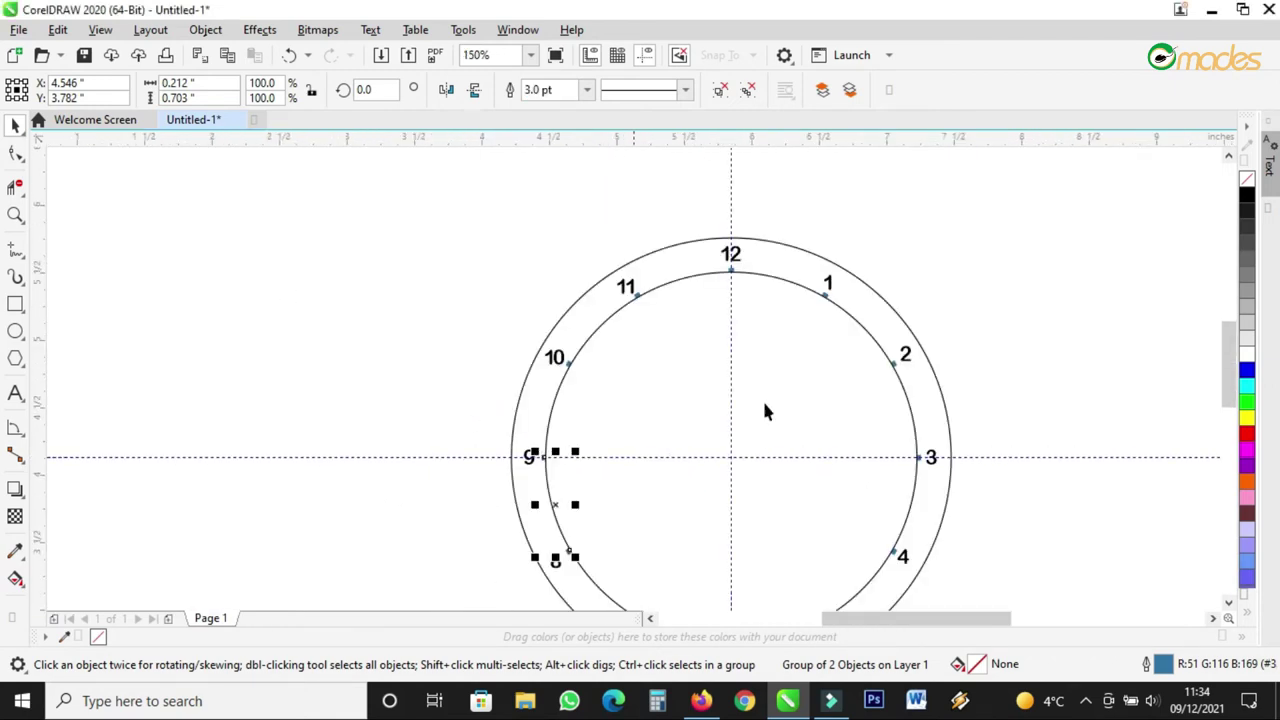
- Shrink the inner circle about its centre to about 2.688 inches in diameter, leaving a gap inside the hour ticks
{"action": "scroll", "coordinate": [778, 450], "scroll_direction": "down", "scroll_amount": 2}
{"action": "scroll", "coordinate": [777, 445], "scroll_direction": "up", "scroll_amount": 4}
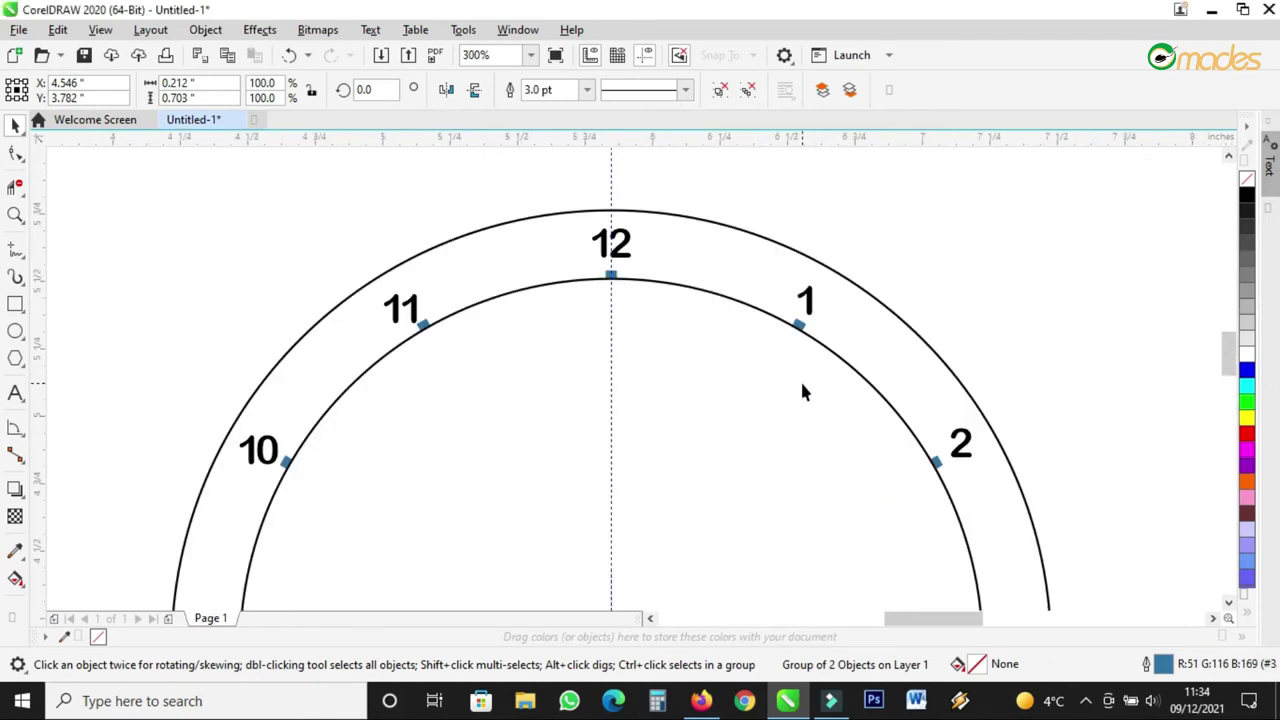
{"action": "left_click", "coordinate": [837, 377]}
{"action": "left_click_drag", "start_coordinate": [985, 271], "coordinate": [979, 280]}
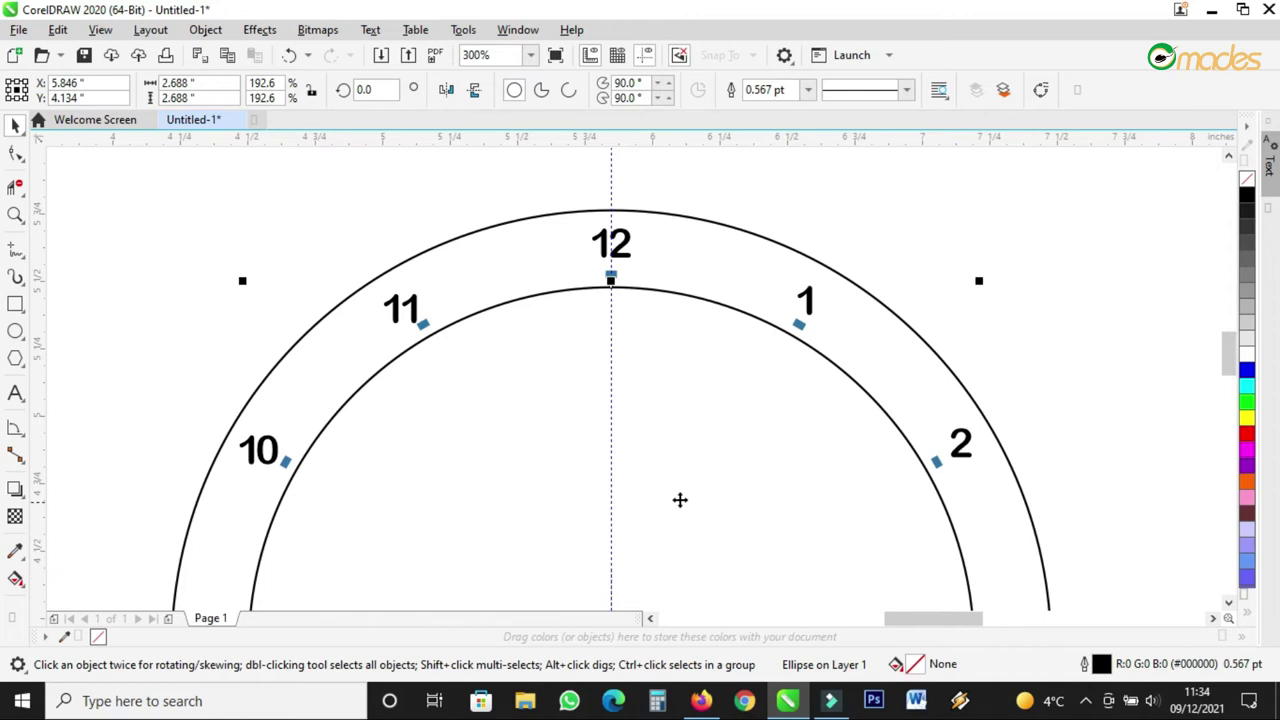
- Apply a fountain transparency to the inner circle
{"action": "scroll", "coordinate": [680, 500], "scroll_direction": "down", "scroll_amount": 4}
{"action": "scroll", "coordinate": [657, 485], "scroll_direction": "up", "scroll_amount": 7}
{"action": "scroll", "coordinate": [764, 229], "scroll_direction": "down", "scroll_amount": 3}
{"action": "scroll", "coordinate": [764, 274], "scroll_direction": "down", "scroll_amount": 4}
{"action": "scroll", "coordinate": [764, 274], "scroll_direction": "up", "scroll_amount": 4}
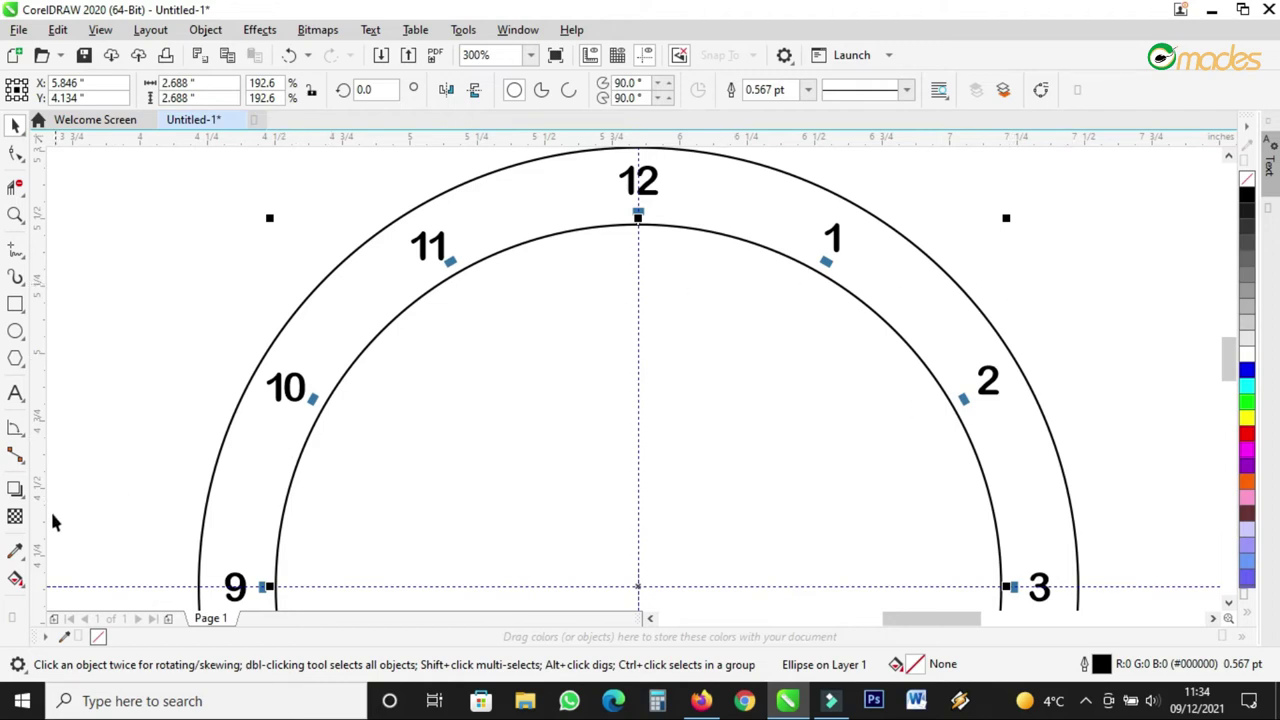
{"action": "left_click", "coordinate": [15, 518]}
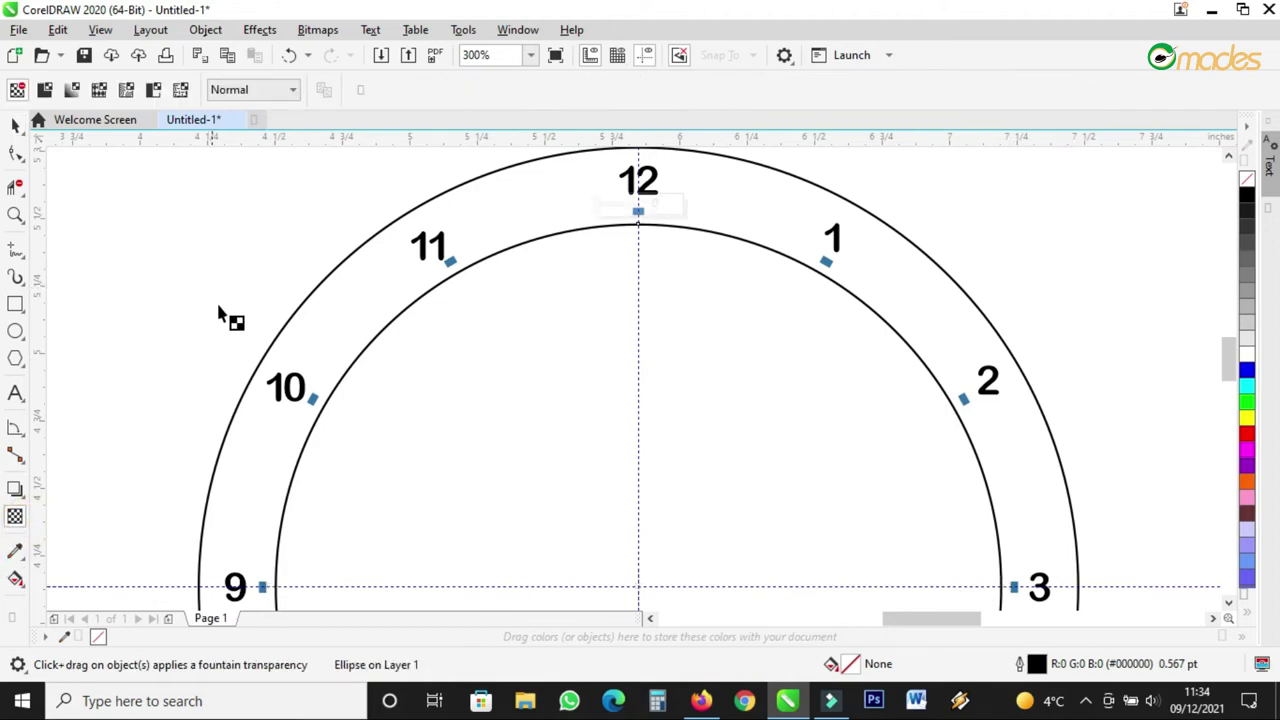
{"action": "left_click", "coordinate": [71, 90]}
{"action": "scroll", "coordinate": [735, 330], "scroll_direction": "down", "scroll_amount": 1}
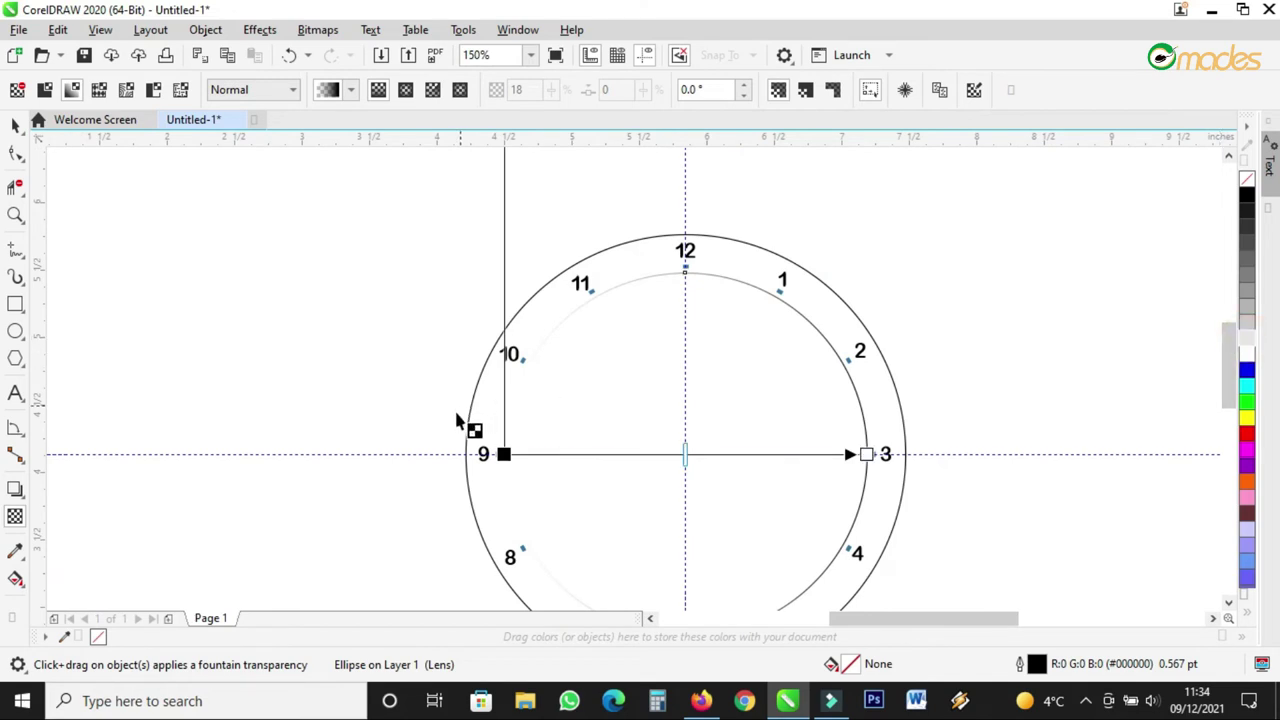
- Move the linear transparency's start node to the clock's centre and reduce that node's transparency to 9%
{"action": "left_click_drag", "start_coordinate": [503, 454], "coordinate": [684, 452]}
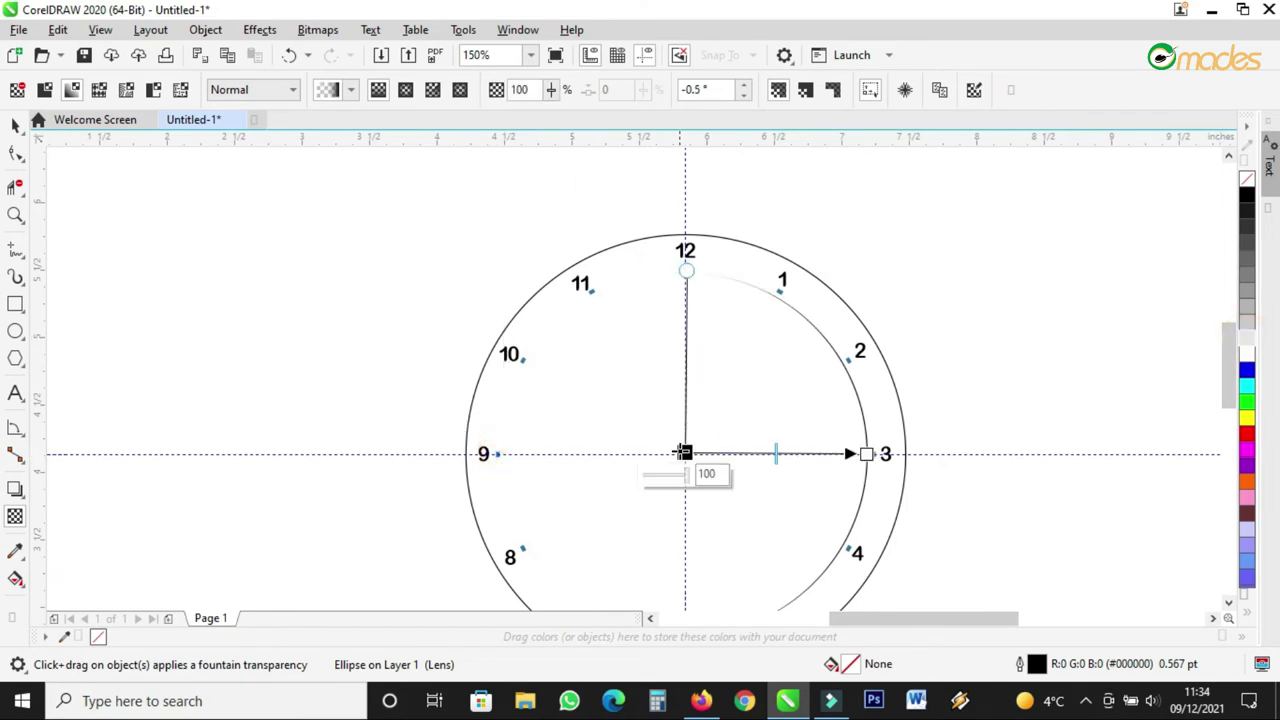
{"action": "left_click", "coordinate": [681, 451]}
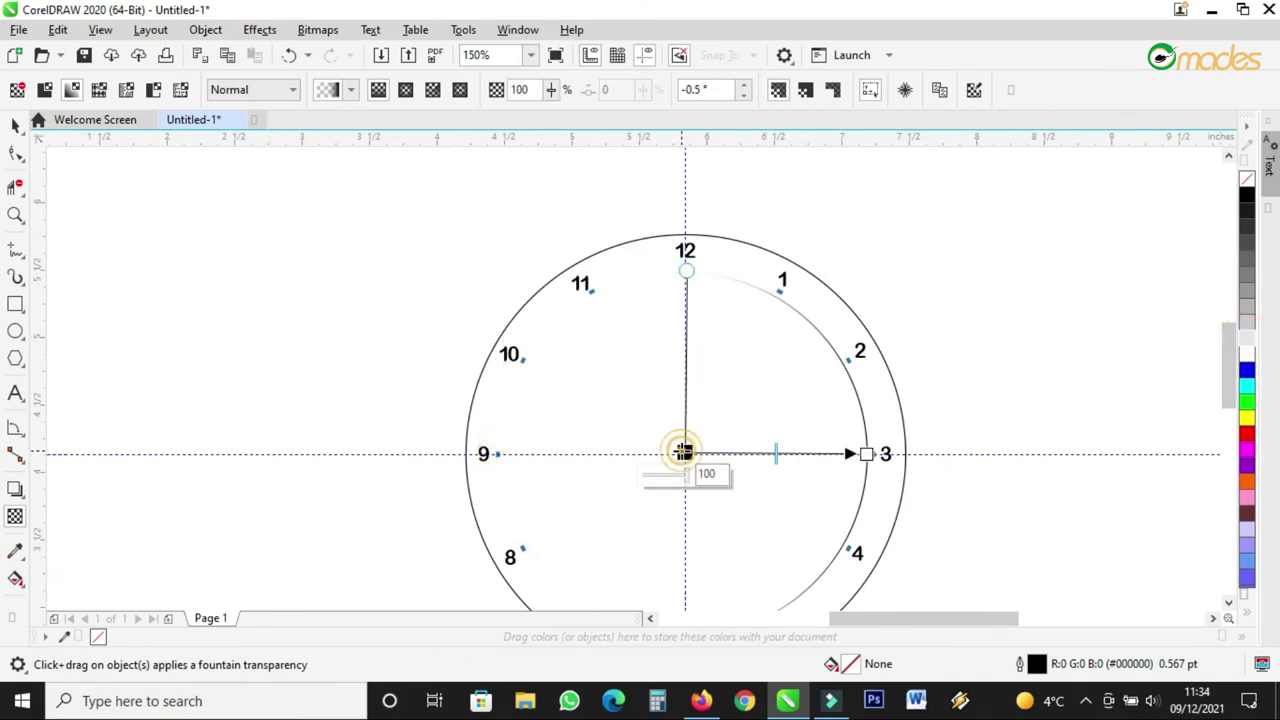
{"action": "left_click", "coordinate": [1250, 328]}
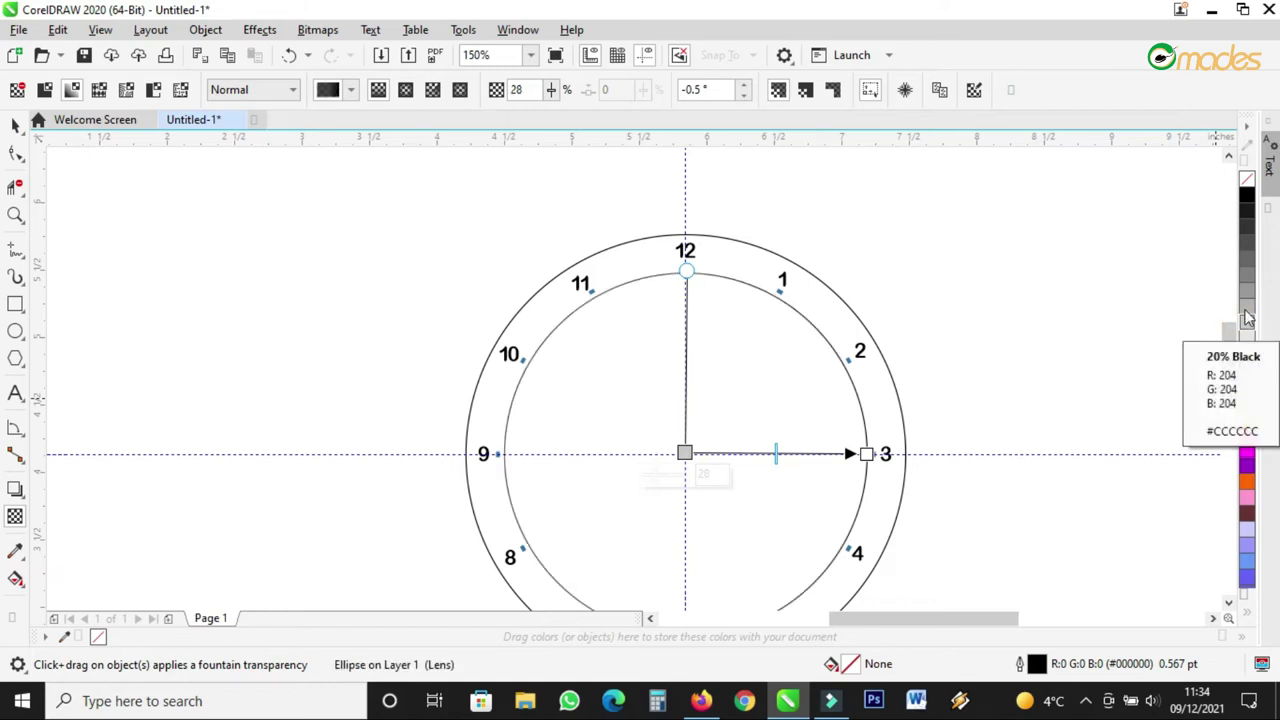
{"action": "left_click", "coordinate": [1247, 308]}
{"action": "mouse_move", "coordinate": [664, 474]}
{"action": "left_mouse_down"}
{"action": "mouse_move", "coordinate": [645, 480]}
{"action": "mouse_move", "coordinate": [688, 480]}
{"action": "mouse_move", "coordinate": [651, 477]}
{"action": "left_mouse_up"}
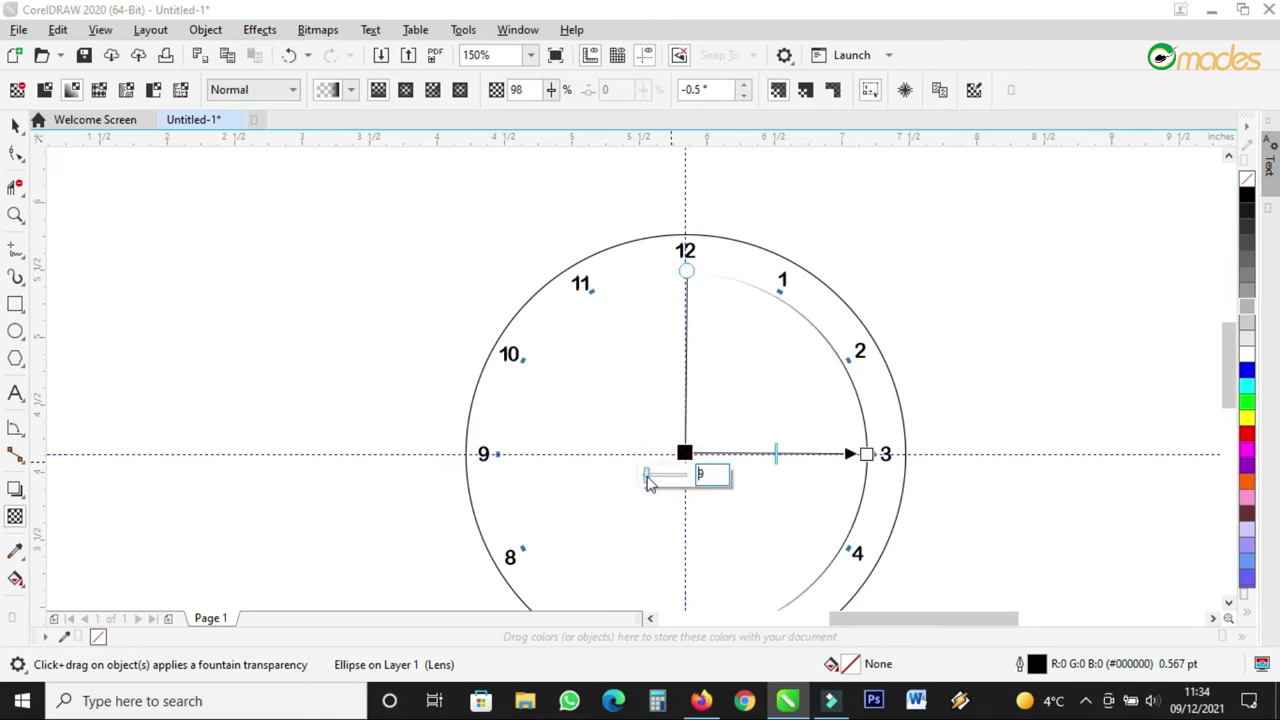
- Change the inner circle's transparency to an elliptical fountain and move its centre node close to the clock's centre
{"action": "left_click", "coordinate": [405, 90]}
{"action": "left_click", "coordinate": [386, 93]}
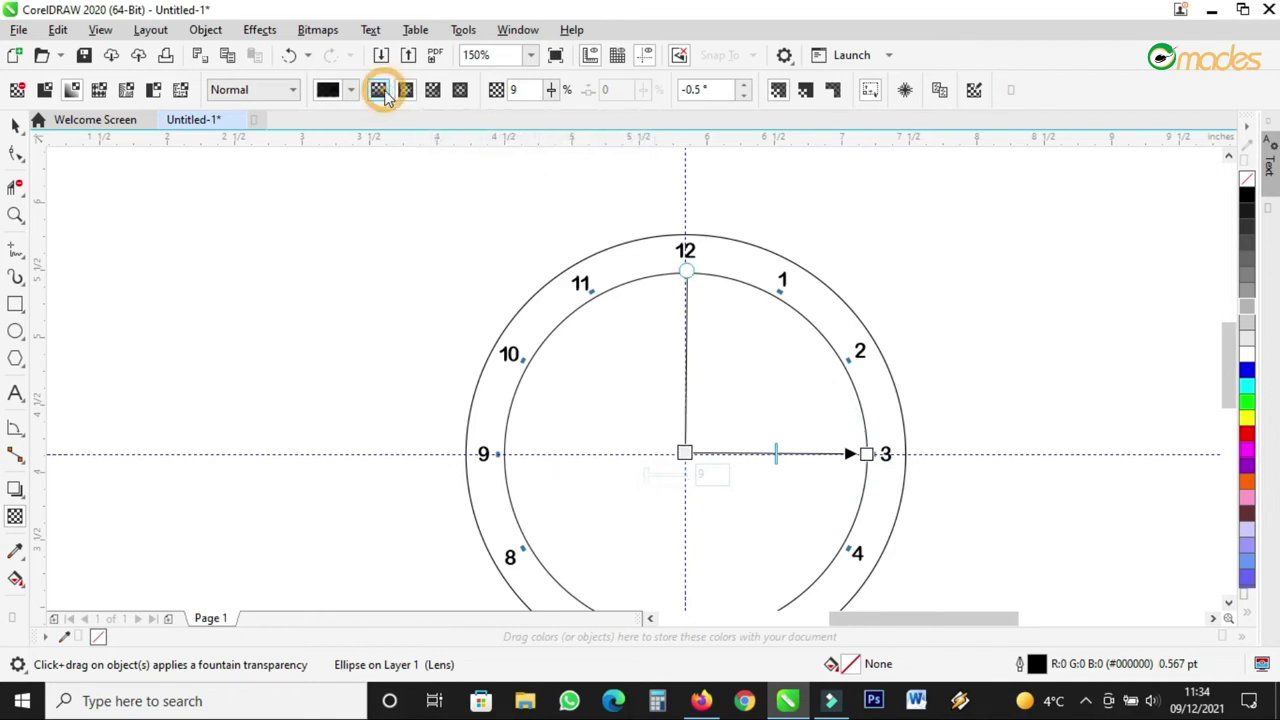
{"action": "left_click", "coordinate": [405, 90]}
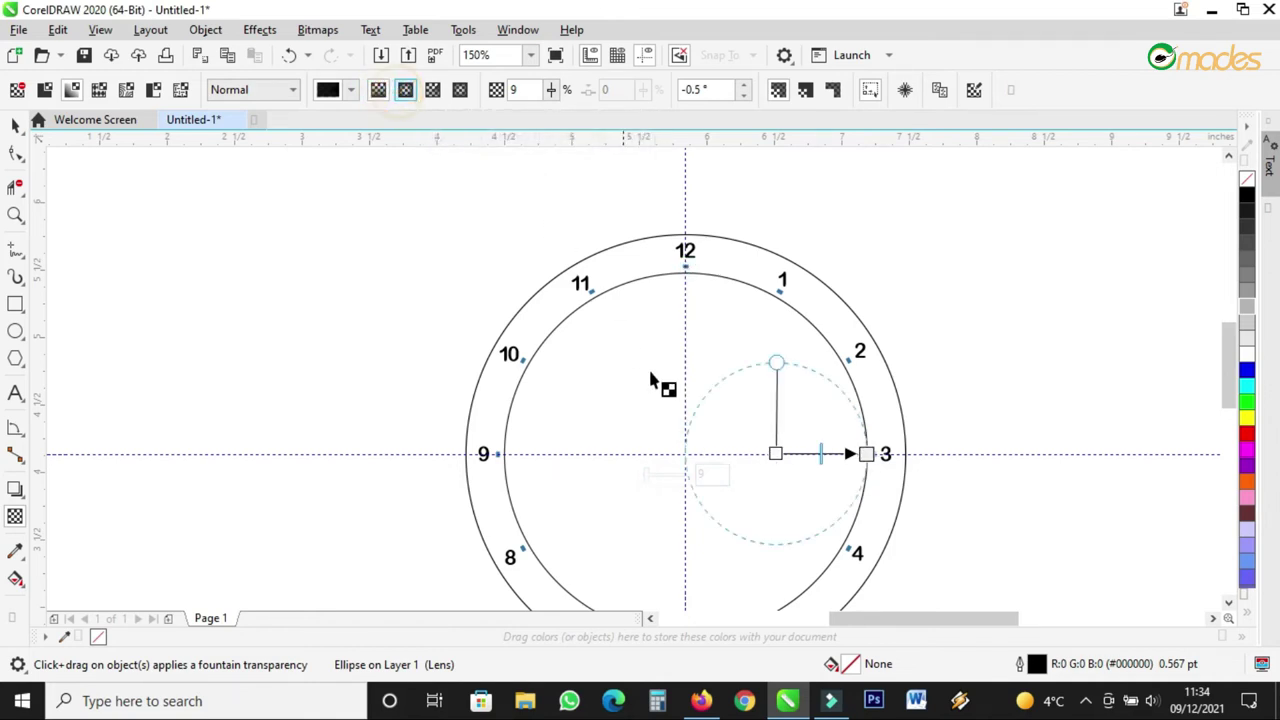
{"action": "left_click_drag", "start_coordinate": [771, 451], "coordinate": [689, 454]}
{"action": "left_click", "coordinate": [689, 454]}
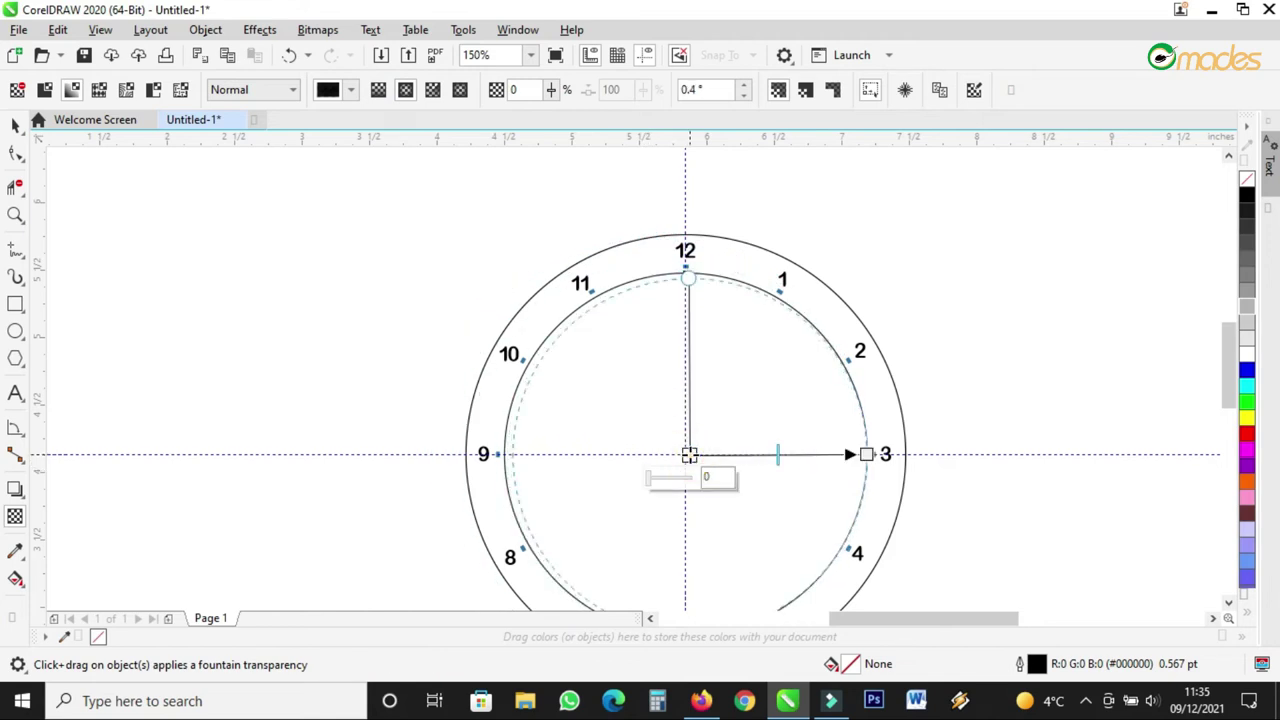
- Assign a grey shade to the elliptical transparency's centre node, giving it 74% transparency
{"action": "left_click", "coordinate": [1245, 312]}
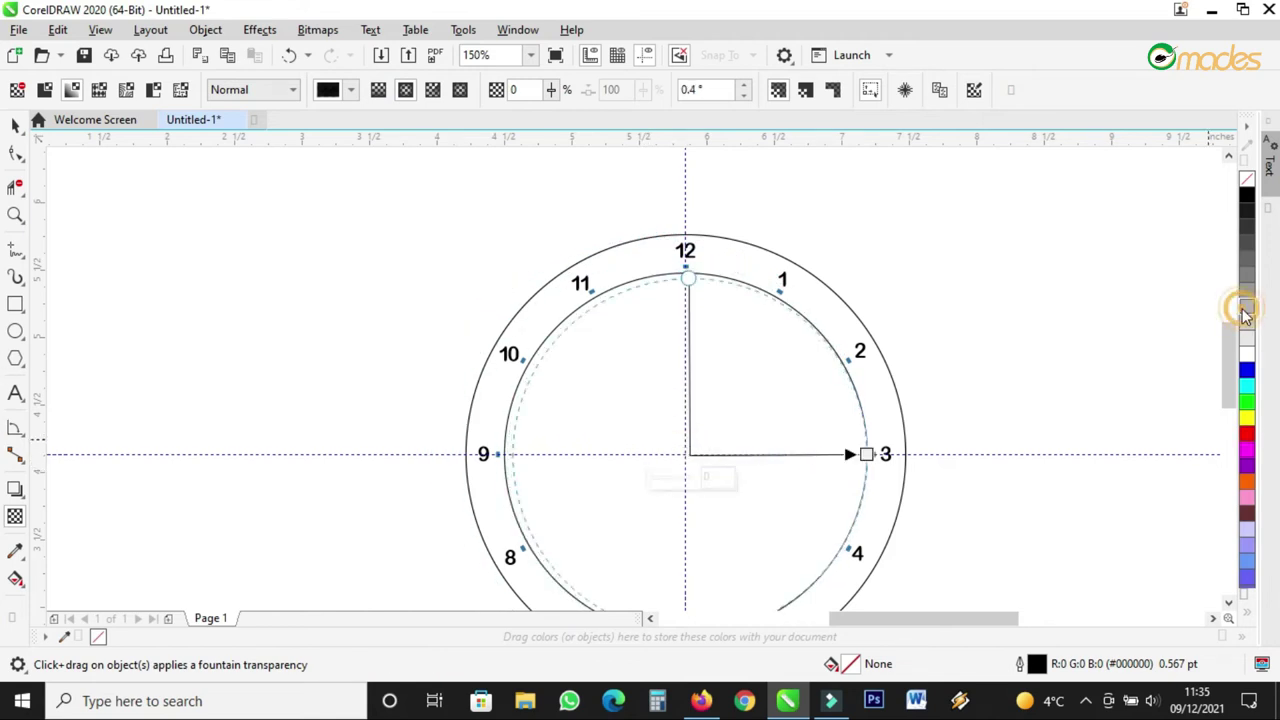
{"action": "left_click", "coordinate": [1245, 265]}
{"action": "left_click", "coordinate": [1246, 305]}
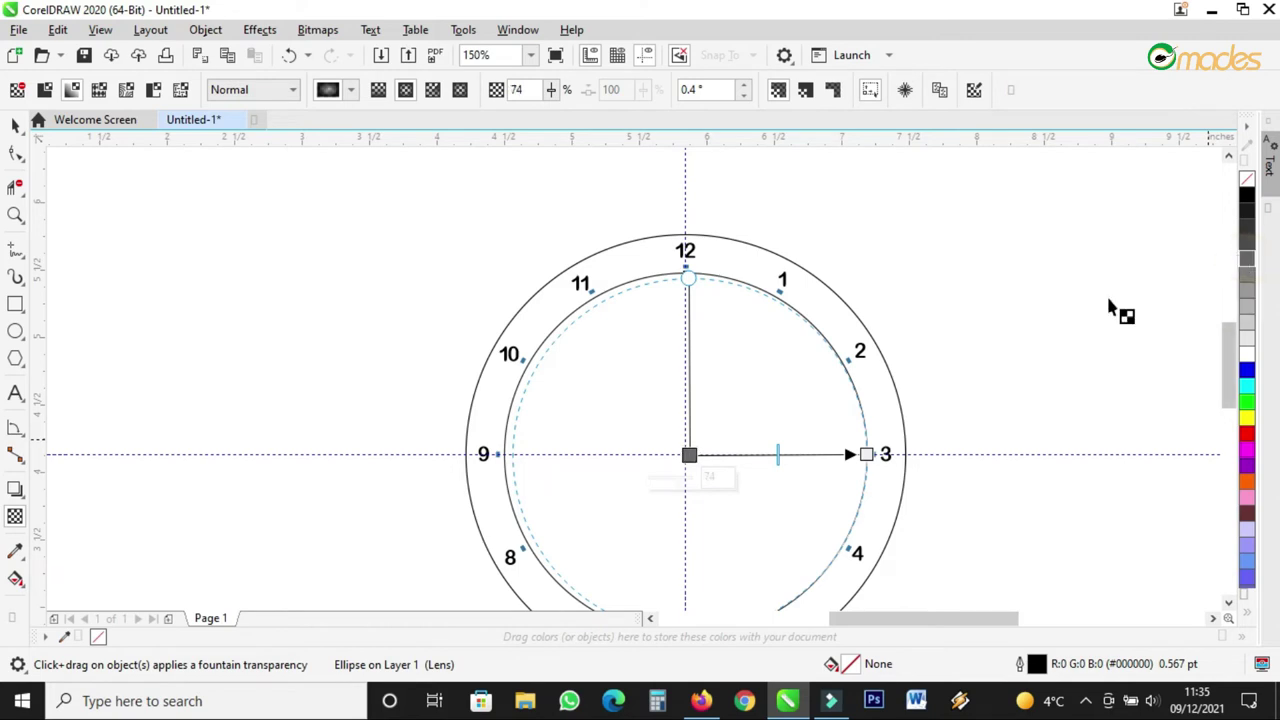
- Darken the elliptical transparency's centre node and set its outer node near the 3 to 95% transparency
{"action": "left_click", "coordinate": [1245, 265]}
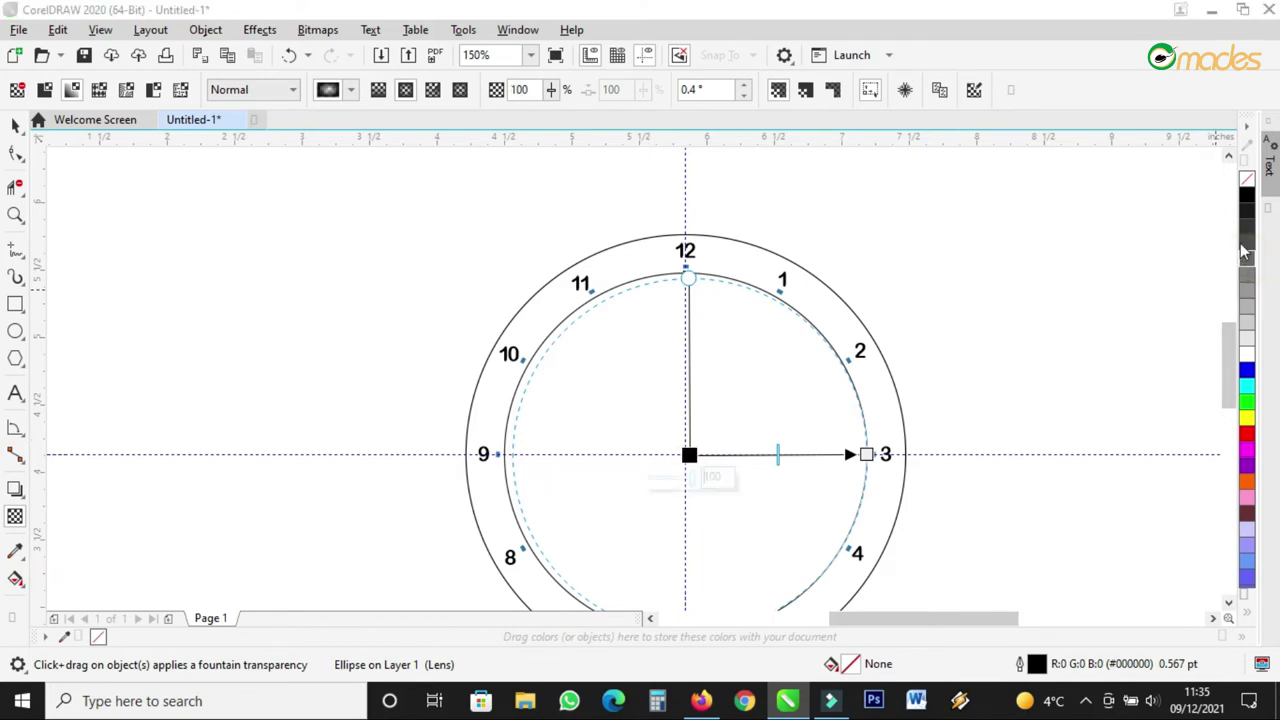
{"action": "mouse_move", "coordinate": [866, 455]}
{"action": "left_mouse_down"}
{"action": "mouse_move", "coordinate": [829, 454]}
{"action": "mouse_move", "coordinate": [866, 458]}
{"action": "left_mouse_up"}
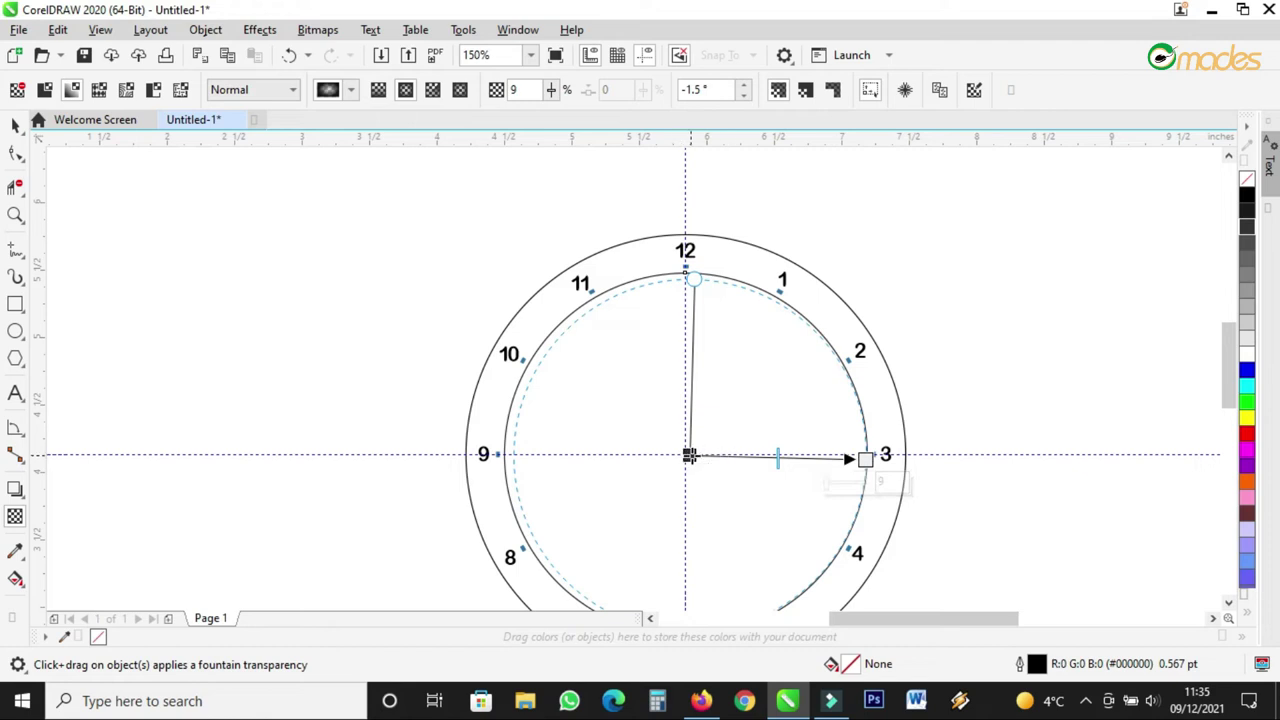
{"action": "left_click", "coordinate": [1247, 275]}
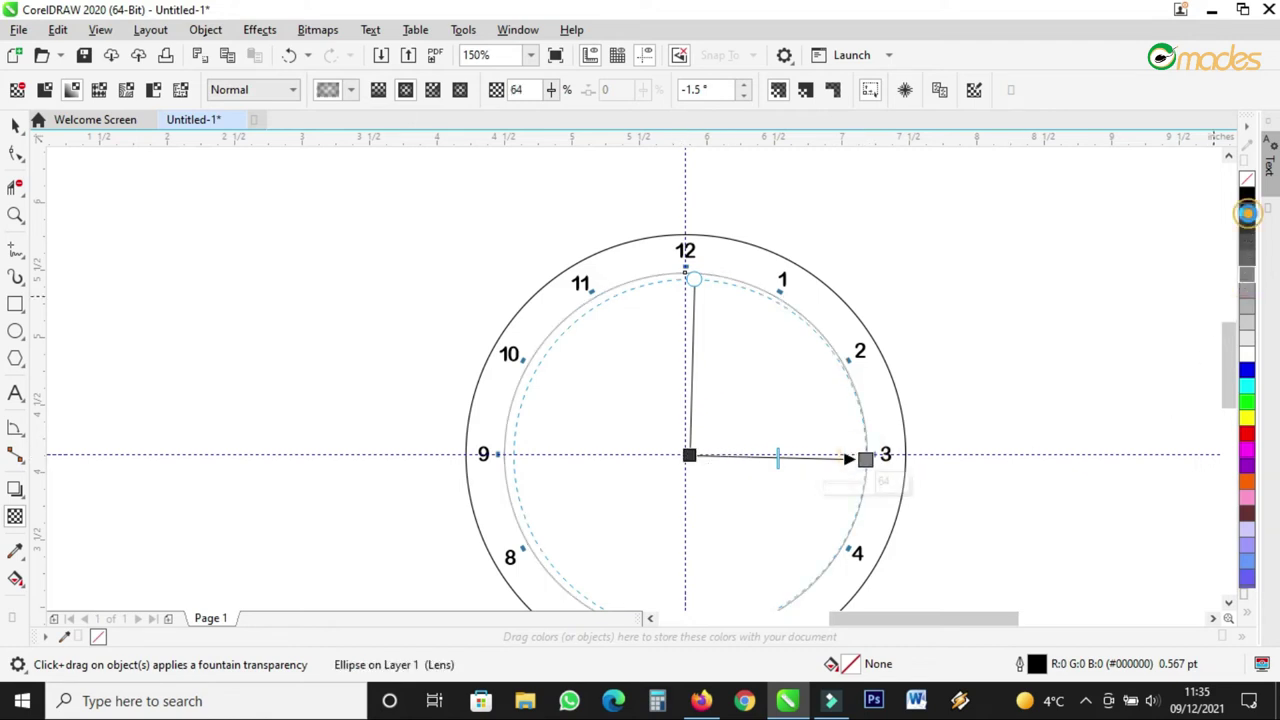
{"action": "left_click", "coordinate": [1246, 230]}
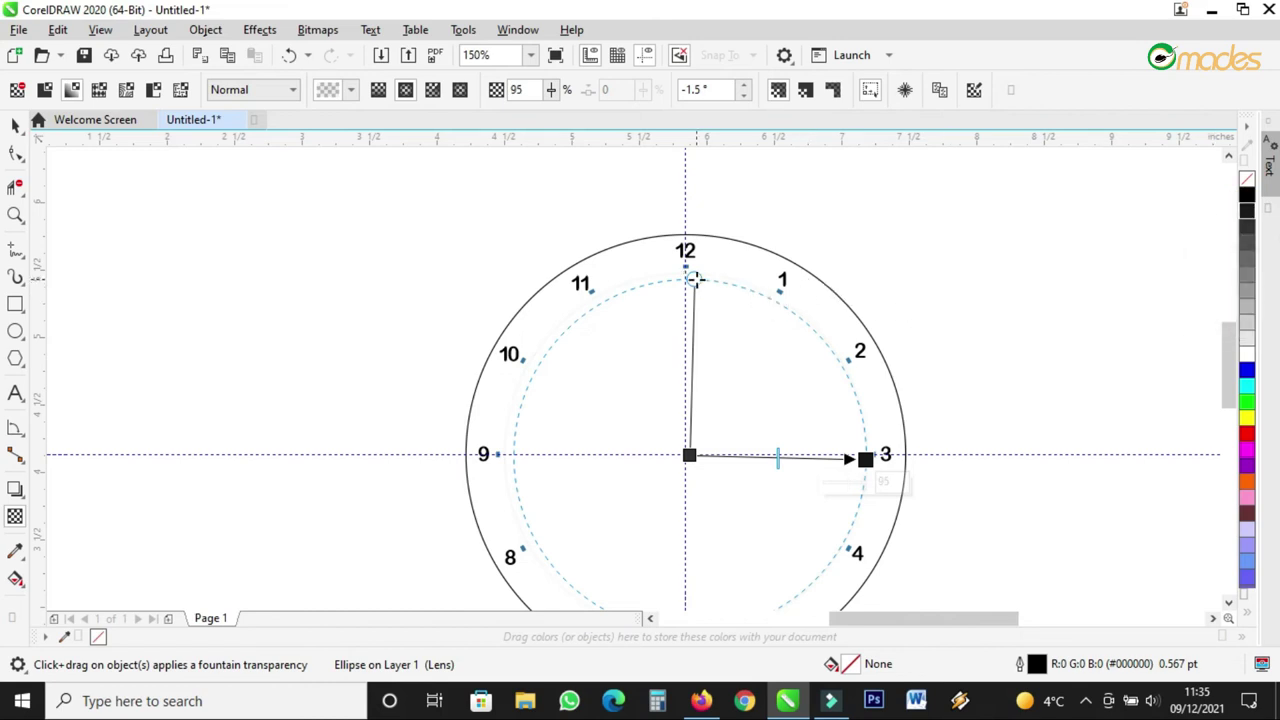
- Align the elliptical transparency's upper handle above its centre node and shift the midpoint slightly towards the centre
{"action": "left_click_drag", "start_coordinate": [695, 280], "coordinate": [689, 279]}
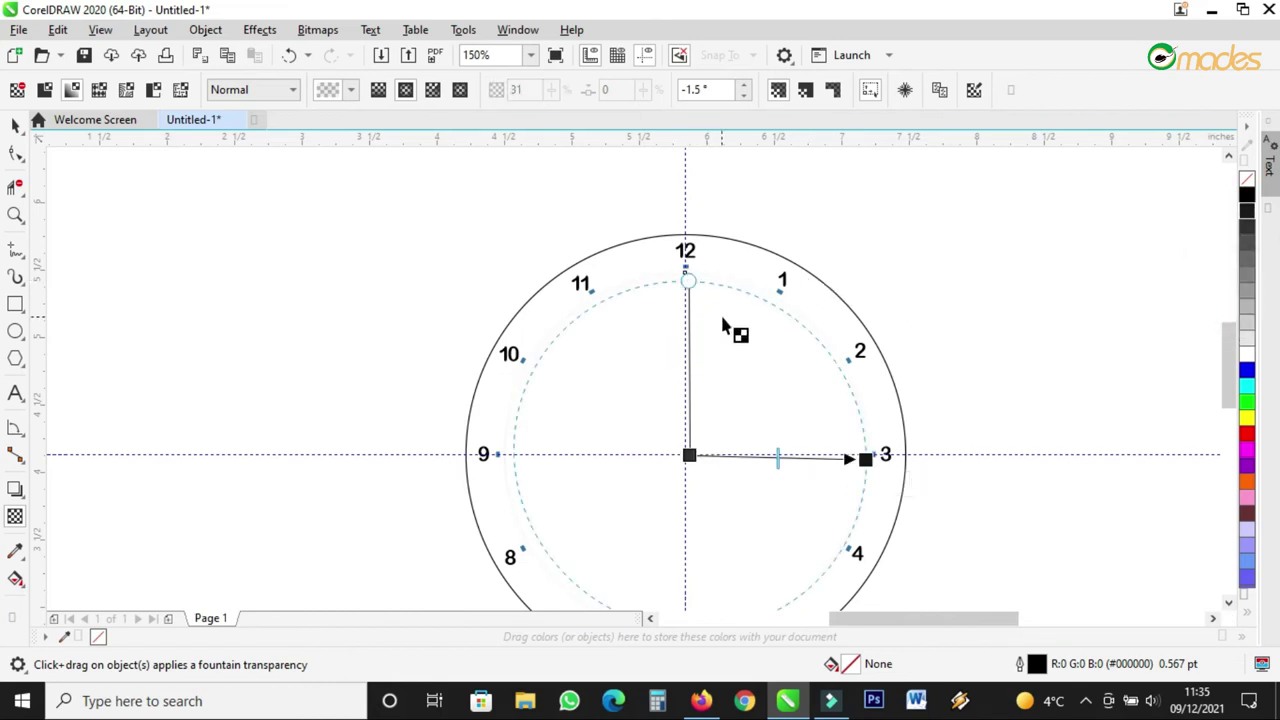
{"action": "scroll", "coordinate": [762, 372], "scroll_direction": "down", "scroll_amount": 3}
{"action": "scroll", "coordinate": [764, 373], "scroll_direction": "up", "scroll_amount": 3}
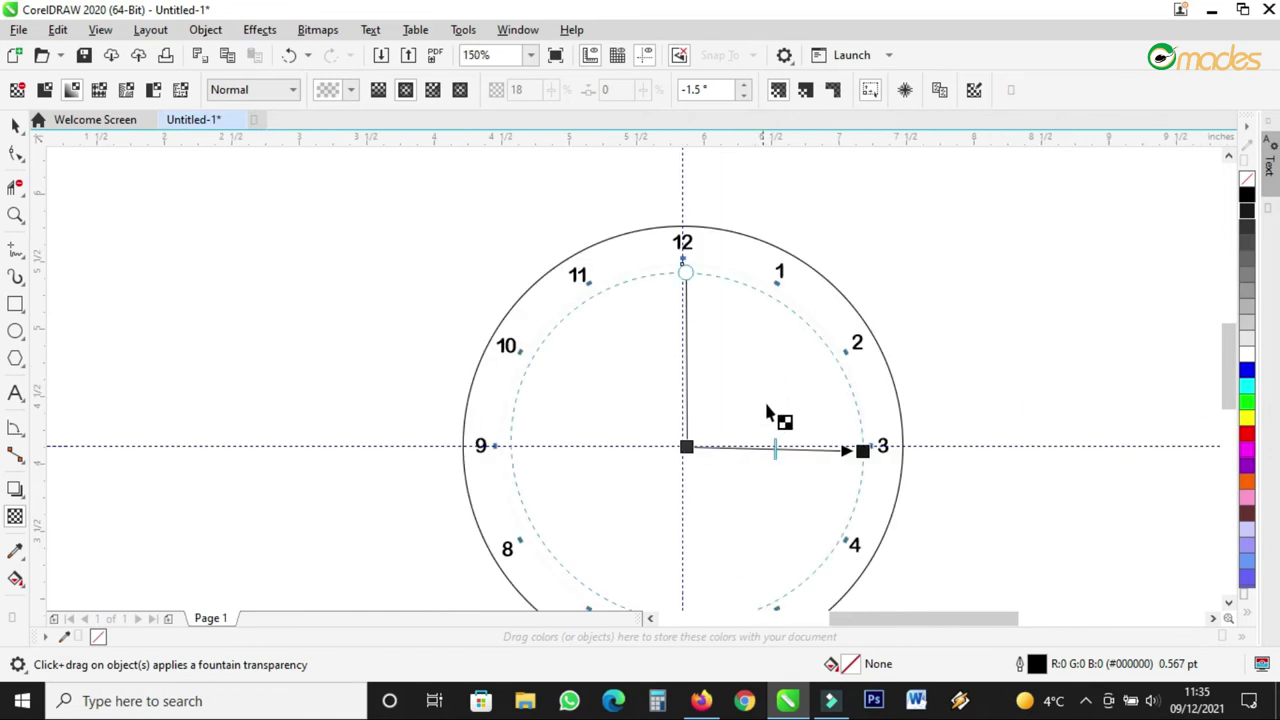
{"action": "mouse_move", "coordinate": [776, 445]}
{"action": "left_mouse_down"}
{"action": "mouse_move", "coordinate": [811, 446]}
{"action": "mouse_move", "coordinate": [763, 446]}
{"action": "left_mouse_up"}
- Fill the inner circle with black beneath its elliptical transparency, trying lighter greys first
{"action": "left_click", "coordinate": [16, 123]}
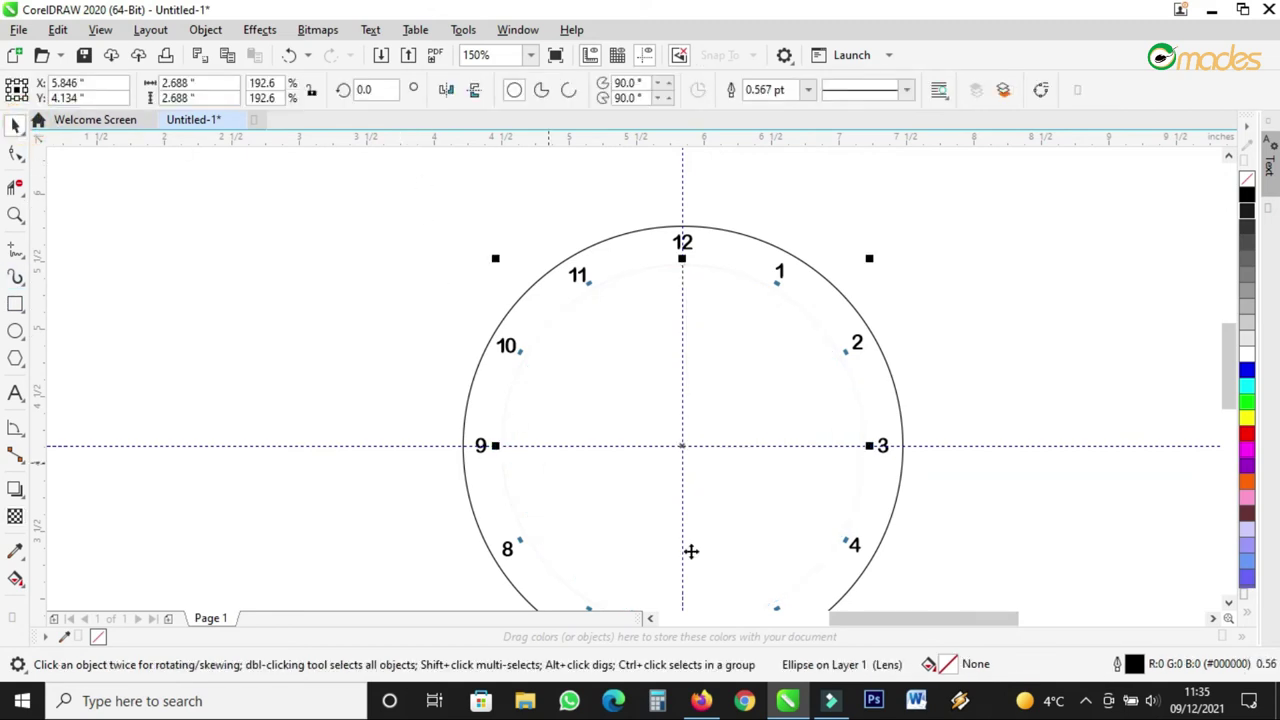
{"action": "left_click", "coordinate": [1248, 307]}
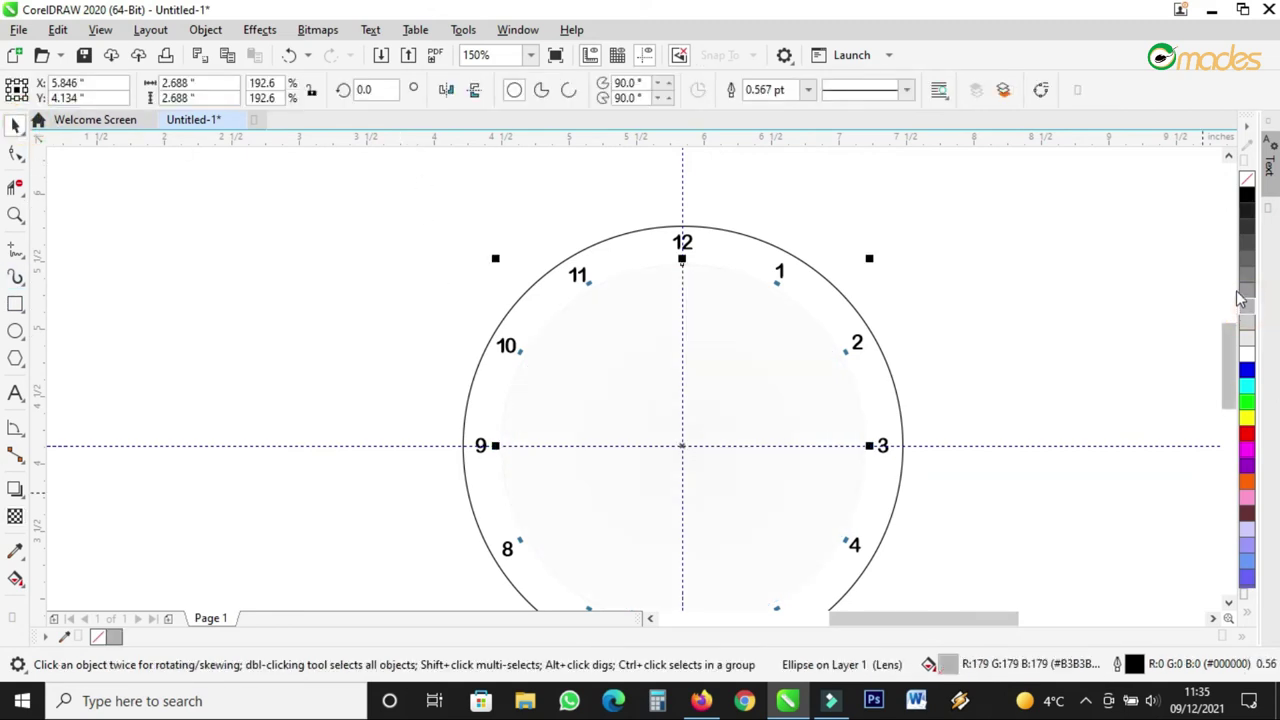
{"action": "left_click", "coordinate": [1245, 248]}
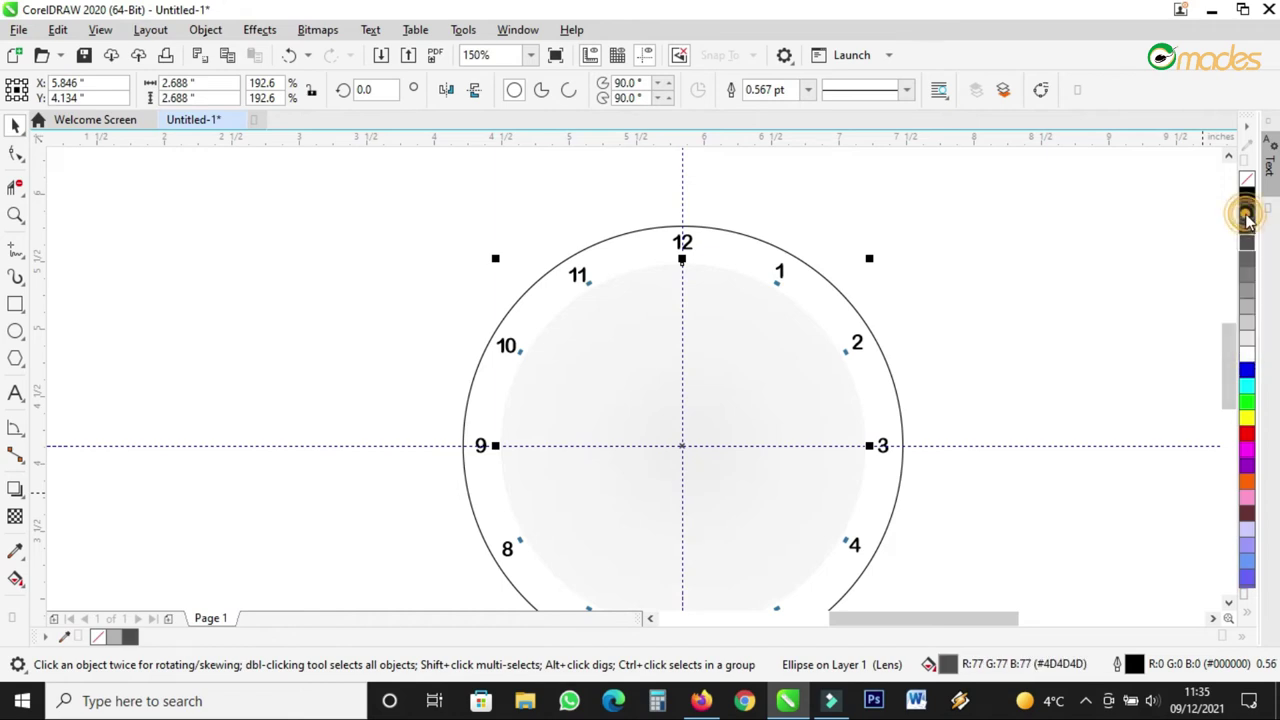
{"action": "left_click", "coordinate": [1247, 207]}
{"action": "left_click", "coordinate": [1247, 194]}
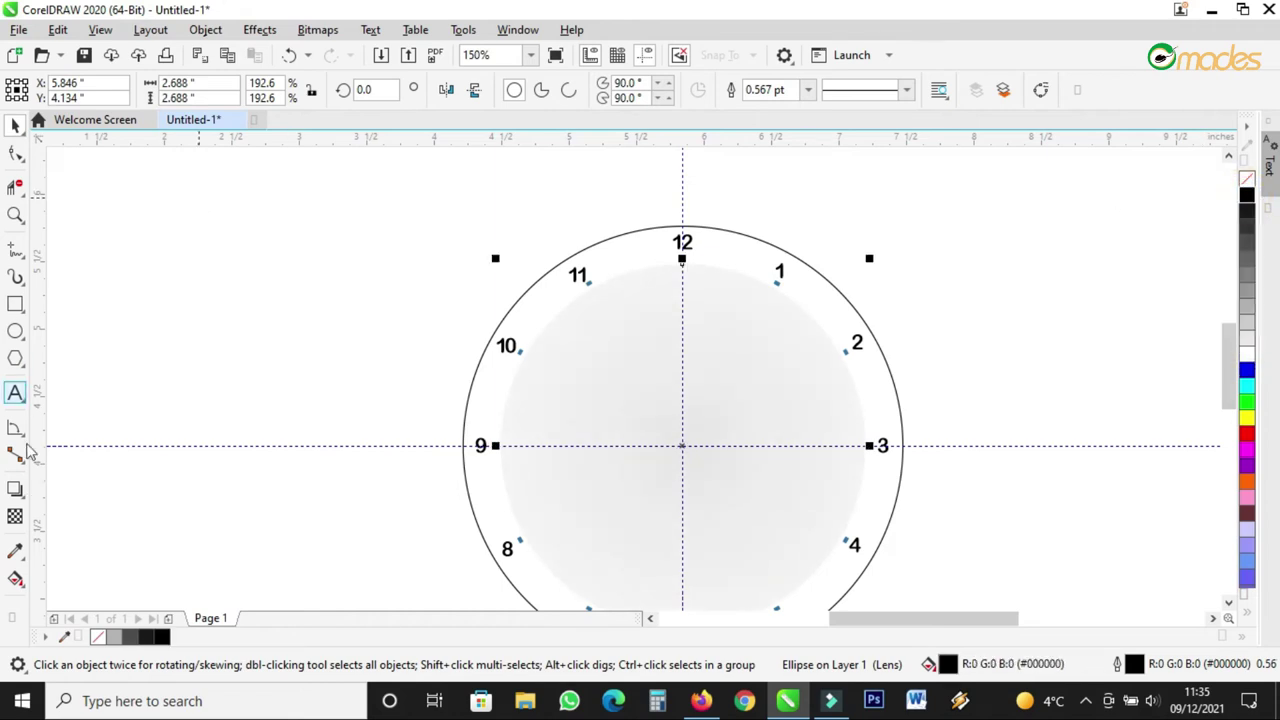
- Move the transparency's centre node onto the guidelines' intersection and level the outer node with the horizontal guideline
{"action": "left_click", "coordinate": [15, 517]}
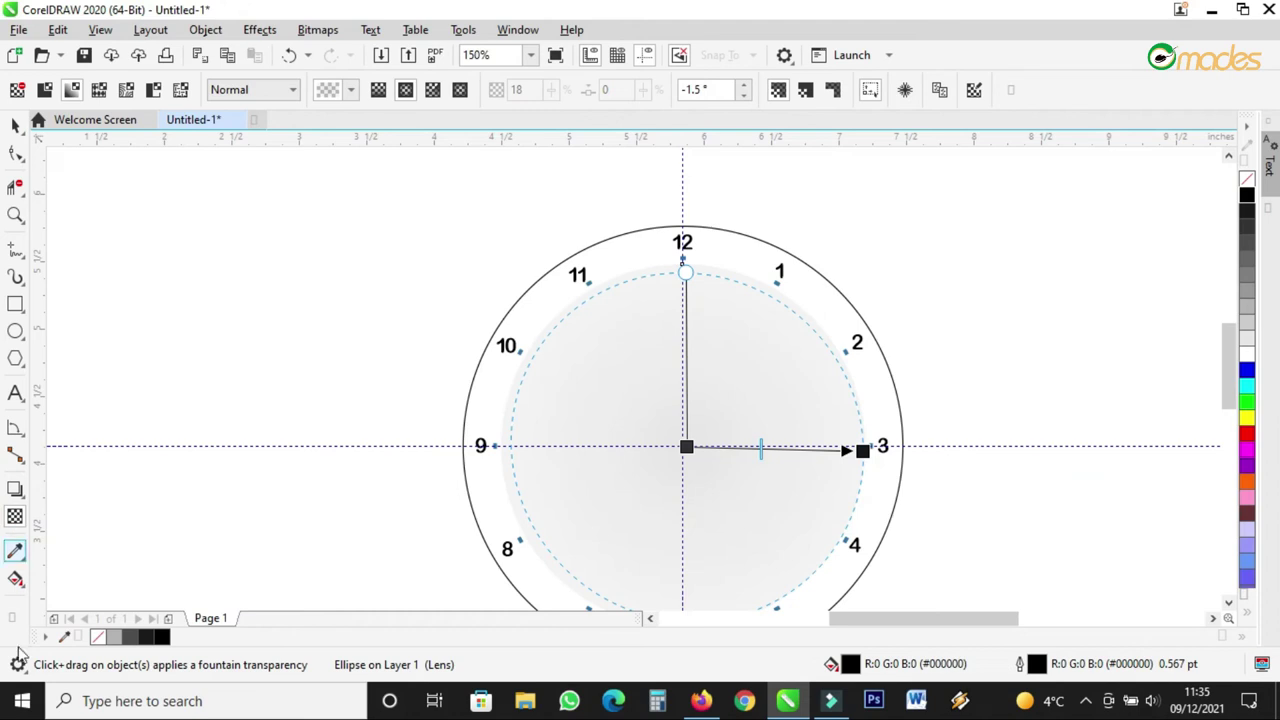
{"action": "left_click", "coordinate": [688, 446]}
{"action": "left_click_drag", "start_coordinate": [688, 446], "coordinate": [682, 447]}
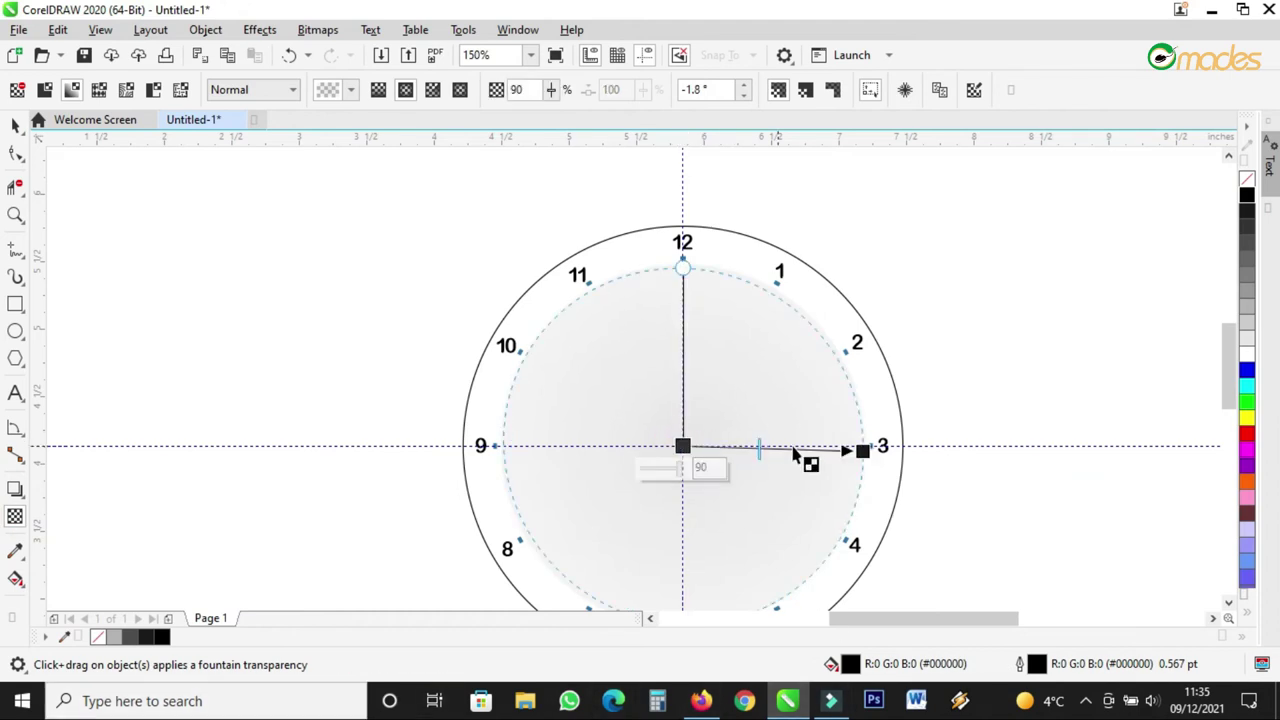
{"action": "left_click_drag", "start_coordinate": [861, 451], "coordinate": [860, 446]}
- Set the outer node to 79% transparency, shift the midpoint inward and stretch the elliptical transparency to the inner circle's upper edge
{"action": "left_click", "coordinate": [1248, 242]}
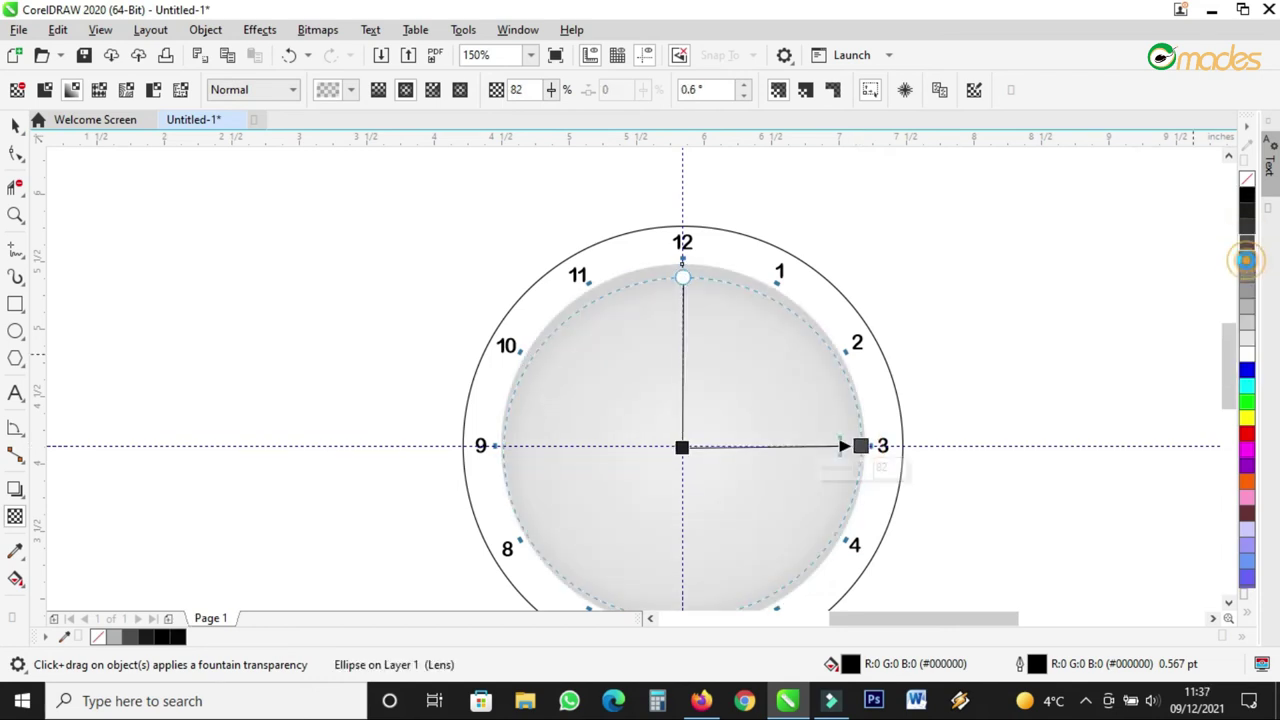
{"action": "left_click", "coordinate": [1247, 258]}
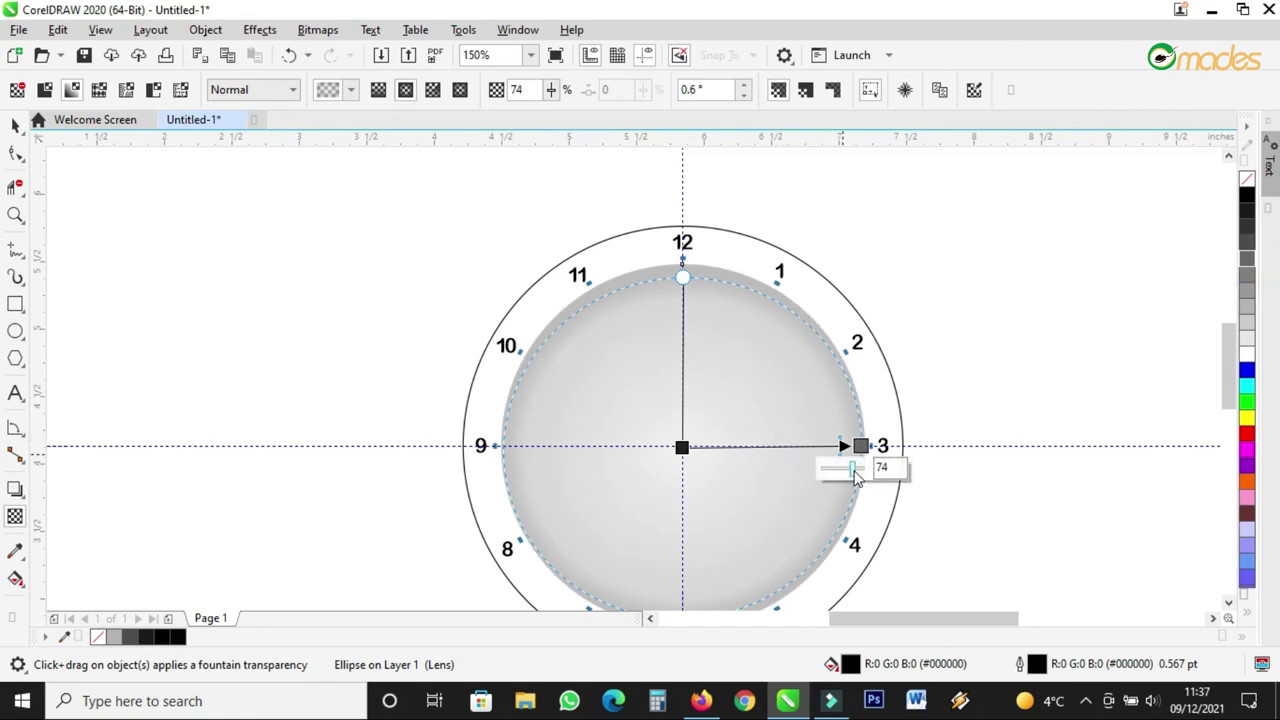
{"action": "left_click_drag", "start_coordinate": [855, 476], "coordinate": [849, 468]}
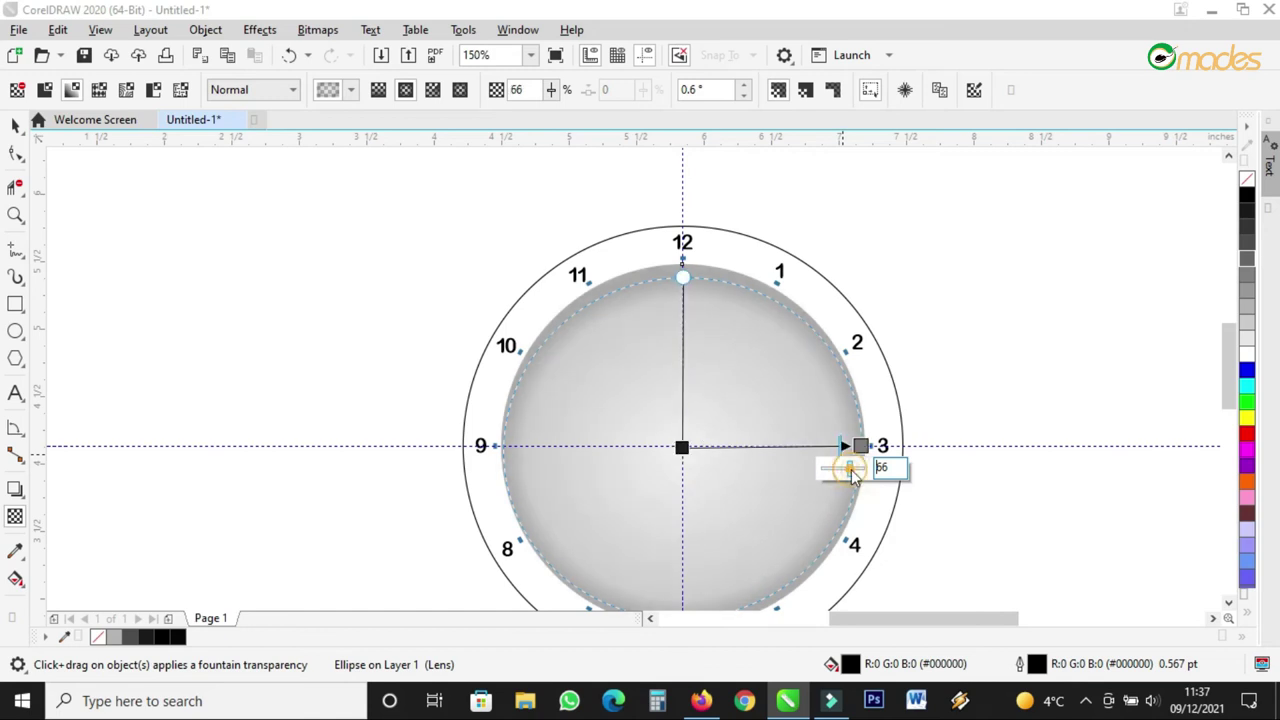
{"action": "left_click", "coordinate": [857, 477]}
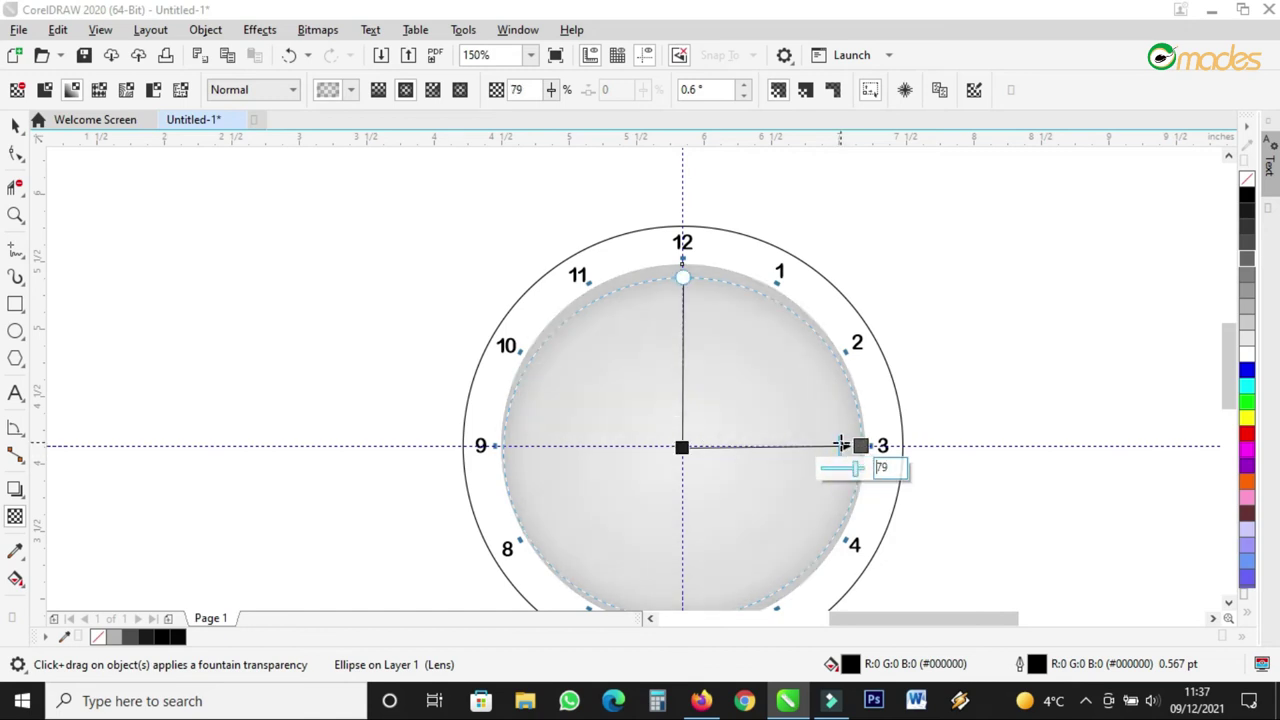
{"action": "left_click", "coordinate": [843, 444]}
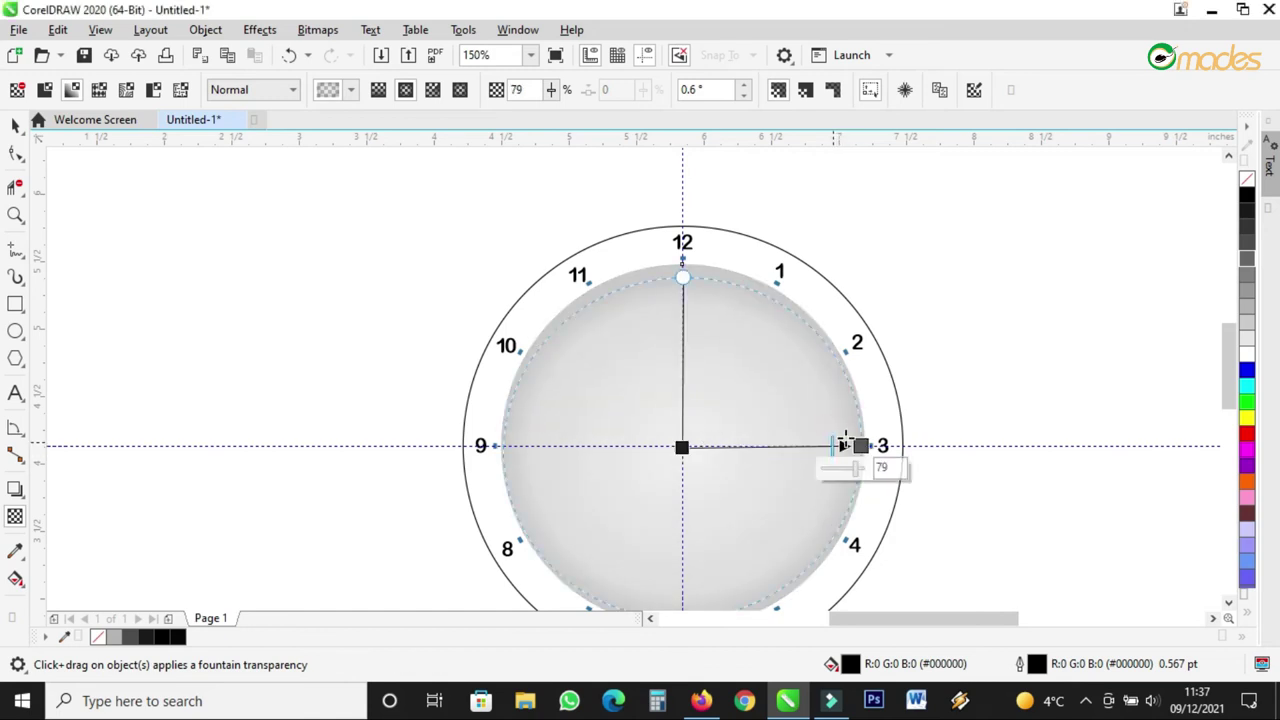
{"action": "left_click_drag", "start_coordinate": [681, 273], "coordinate": [681, 264]}
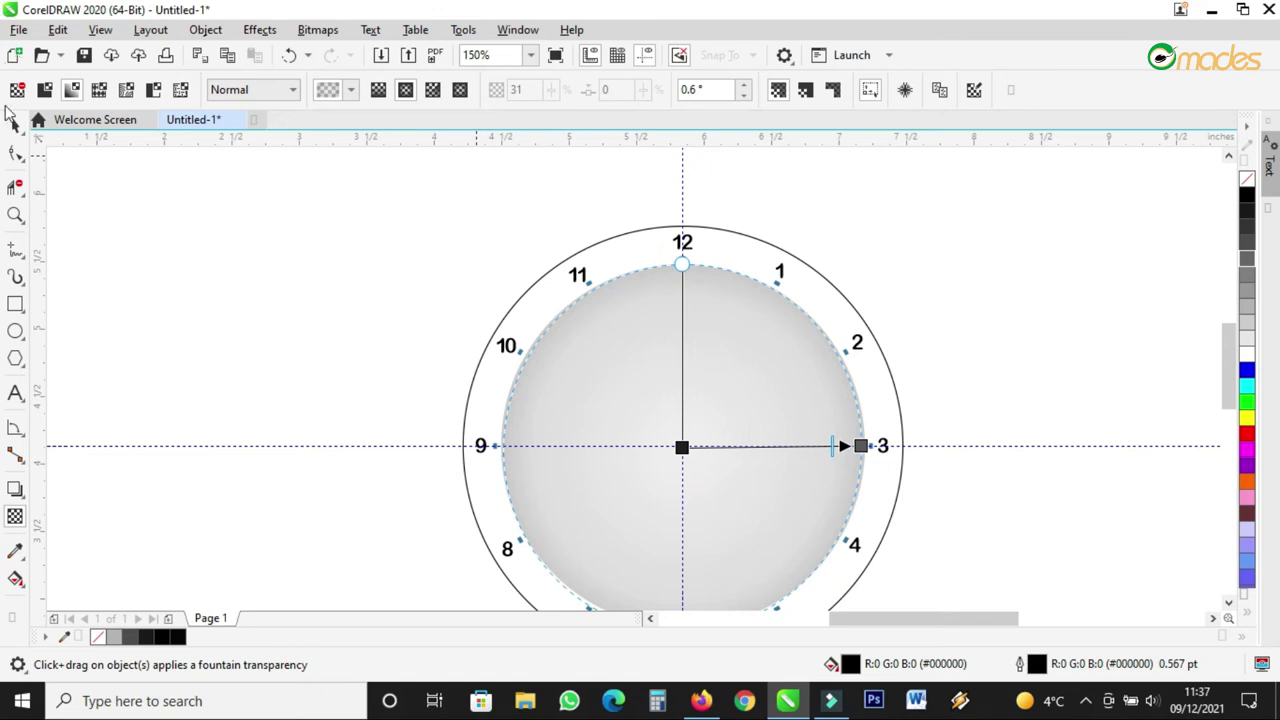
- Create a concentric copy of the inner circle scaled down to 2.424 in and remove the copy's fill
{"action": "left_click", "coordinate": [13, 120]}
{"action": "left_click_drag", "start_coordinate": [871, 260], "coordinate": [851, 276]}
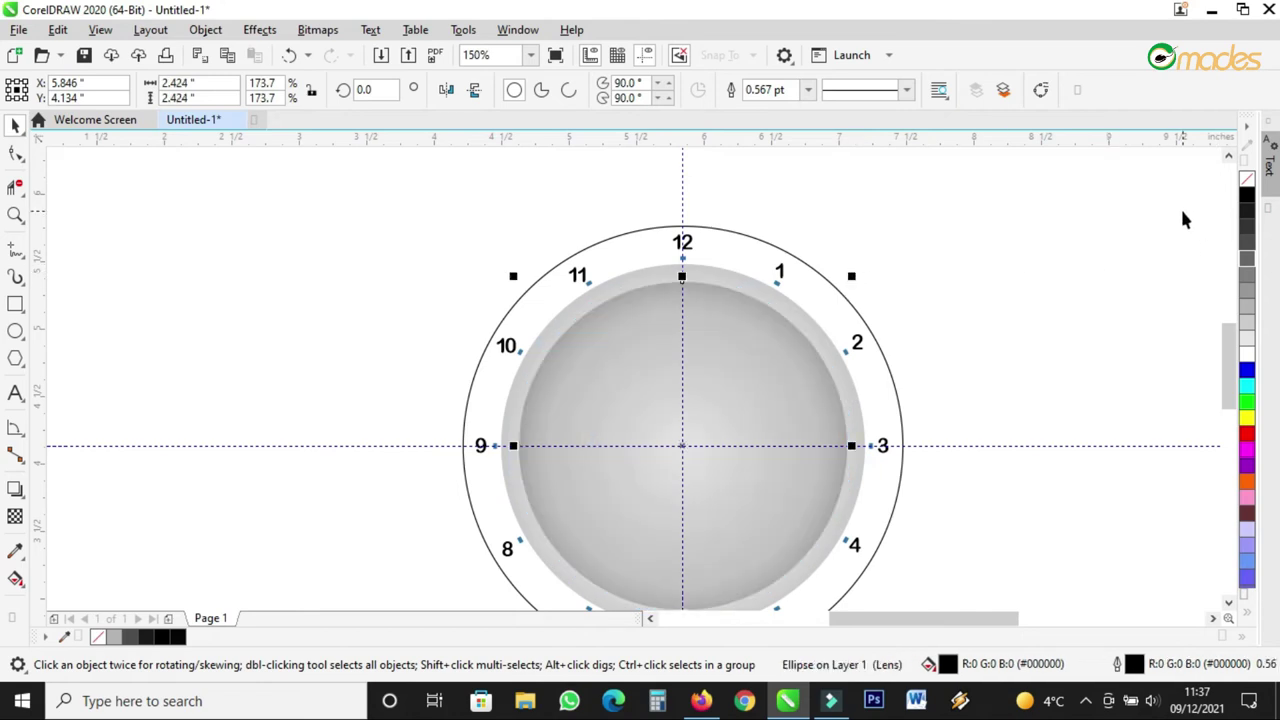
{"action": "left_click", "coordinate": [1246, 180]}
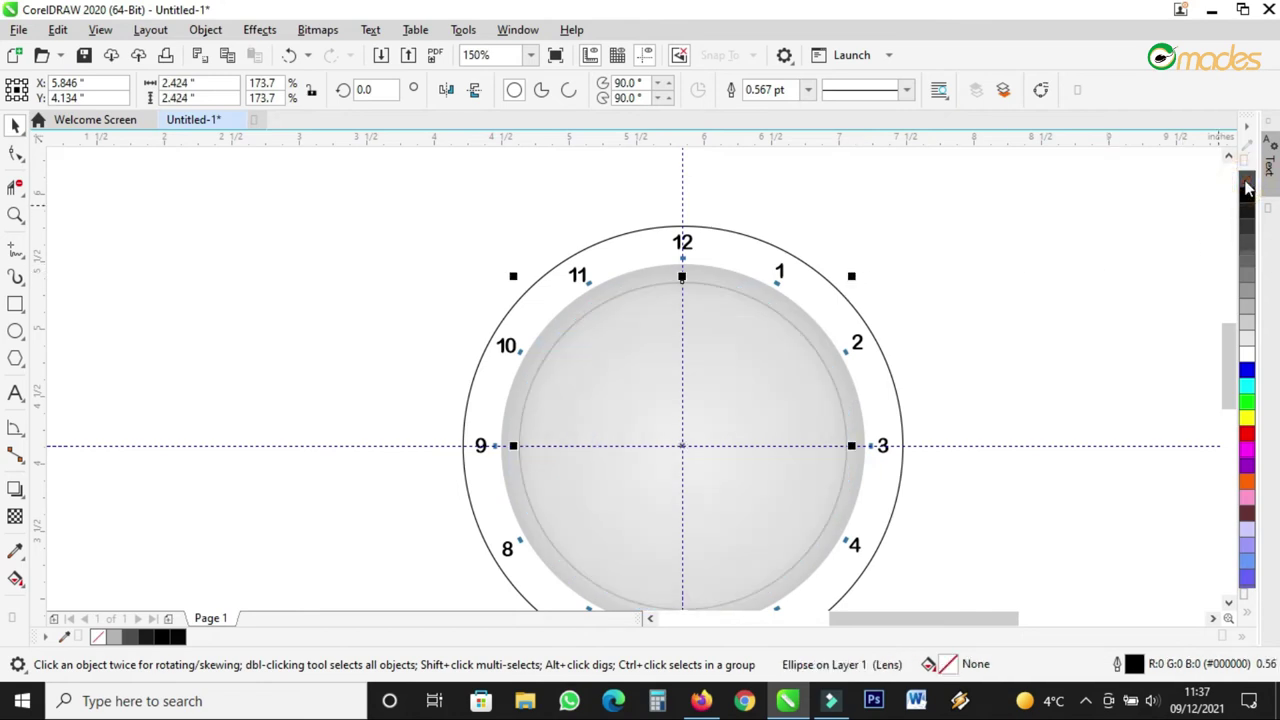
- Set the 2.424 in circle's outline to 1.0 pt wide and black
{"action": "double_click", "coordinate": [1133, 668]}
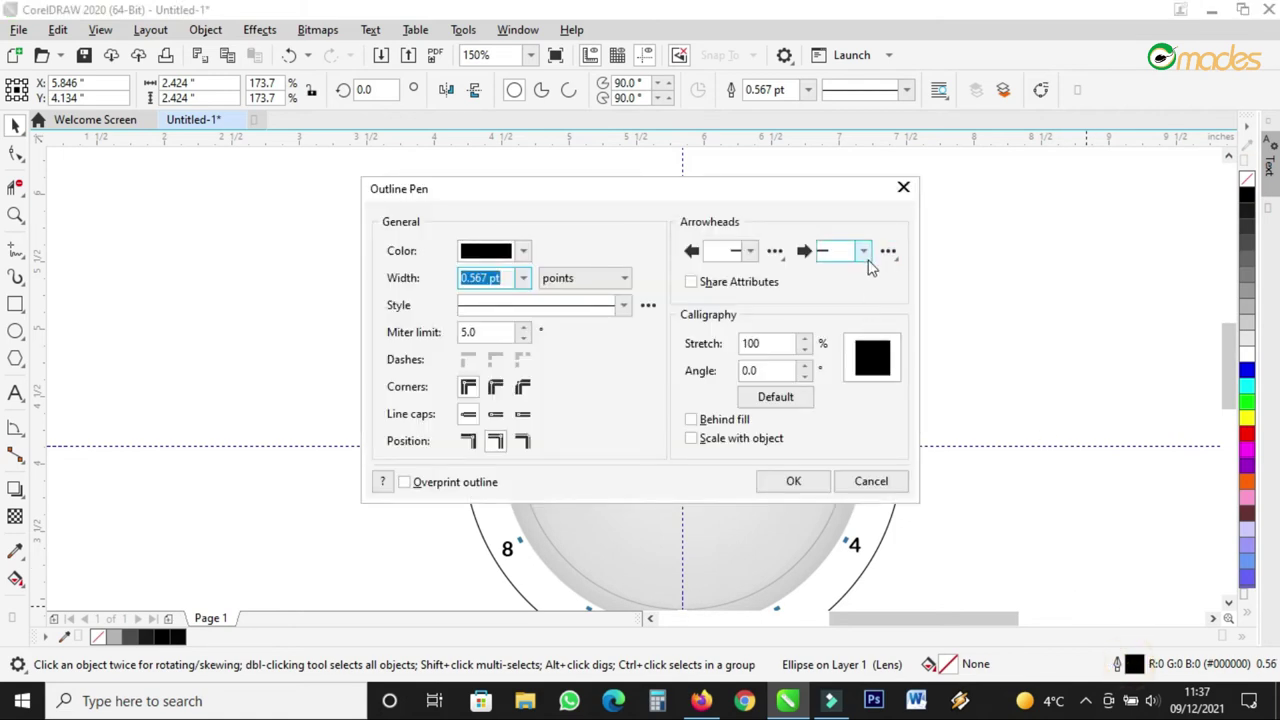
{"action": "left_click", "coordinate": [522, 280]}
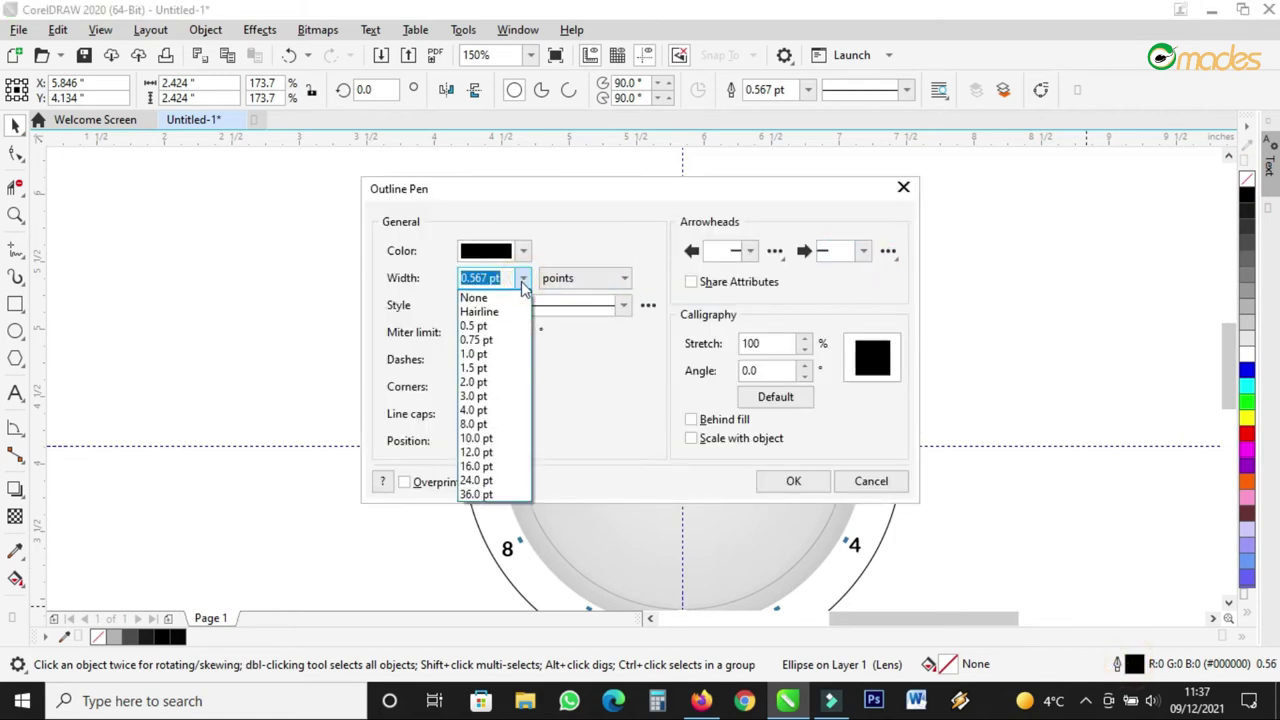
{"action": "left_click", "coordinate": [475, 353]}
{"action": "left_click", "coordinate": [779, 478]}
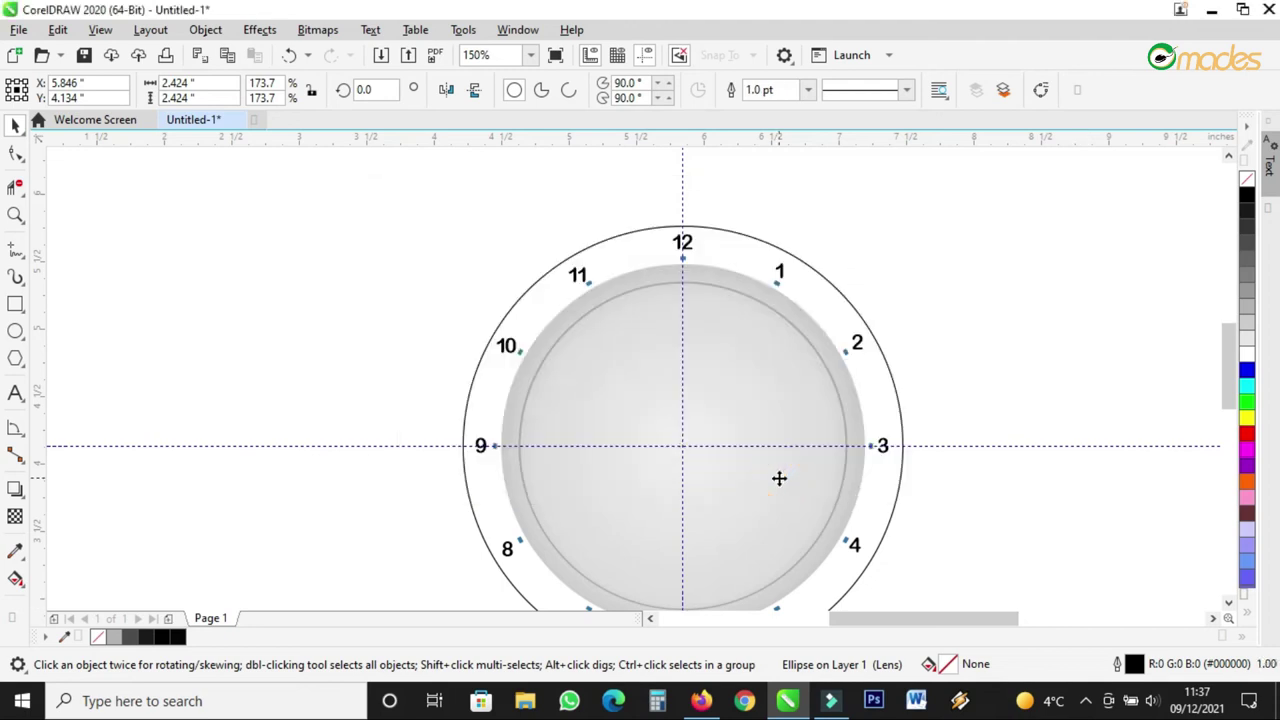
{"action": "right_click", "coordinate": [1247, 300]}
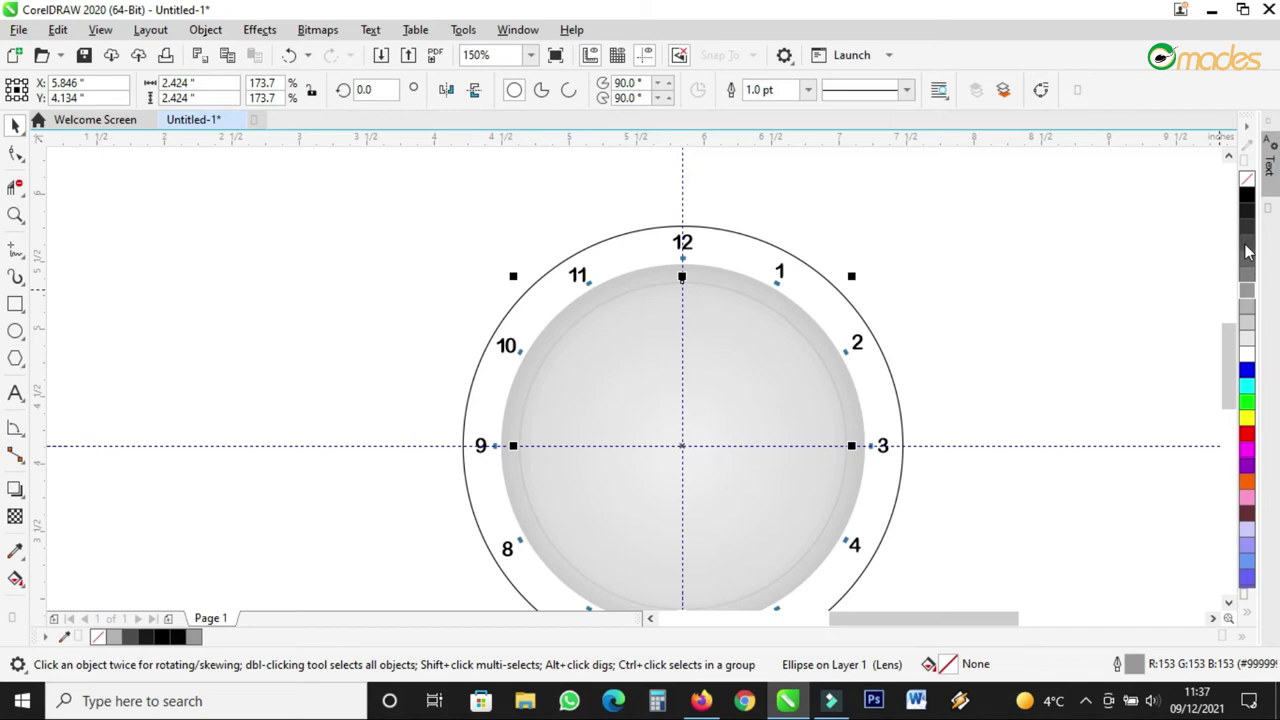
{"action": "right_click", "coordinate": [1247, 250]}
{"action": "right_click", "coordinate": [1249, 200]}
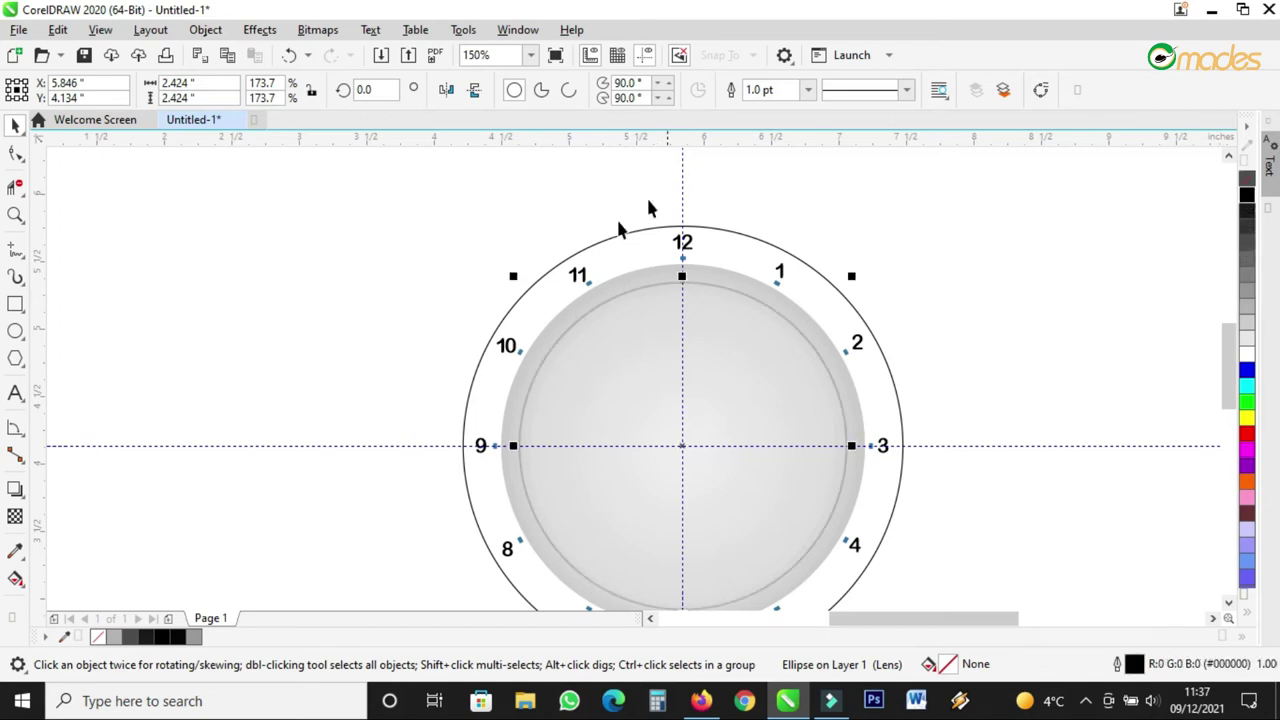
{"action": "left_click", "coordinate": [903, 205]}
- Fill the outermost circle with 20% Black
{"action": "left_click", "coordinate": [790, 304]}
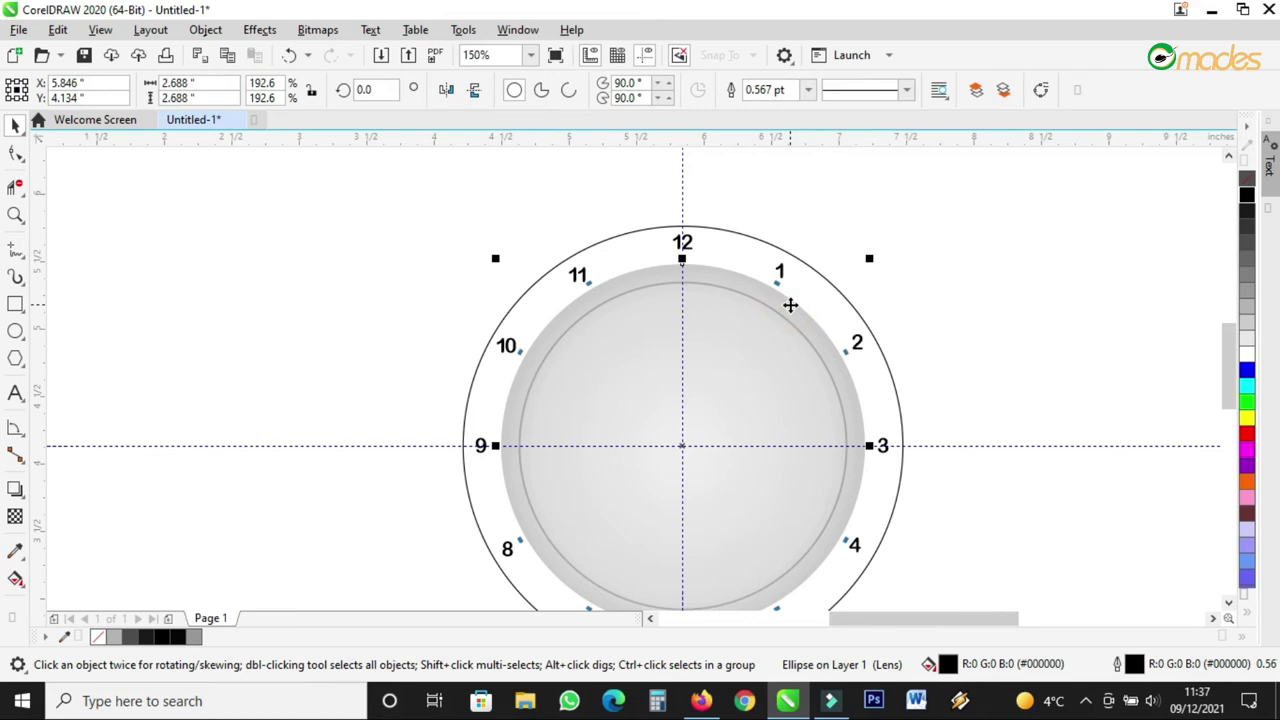
{"action": "left_click", "coordinate": [824, 295]}
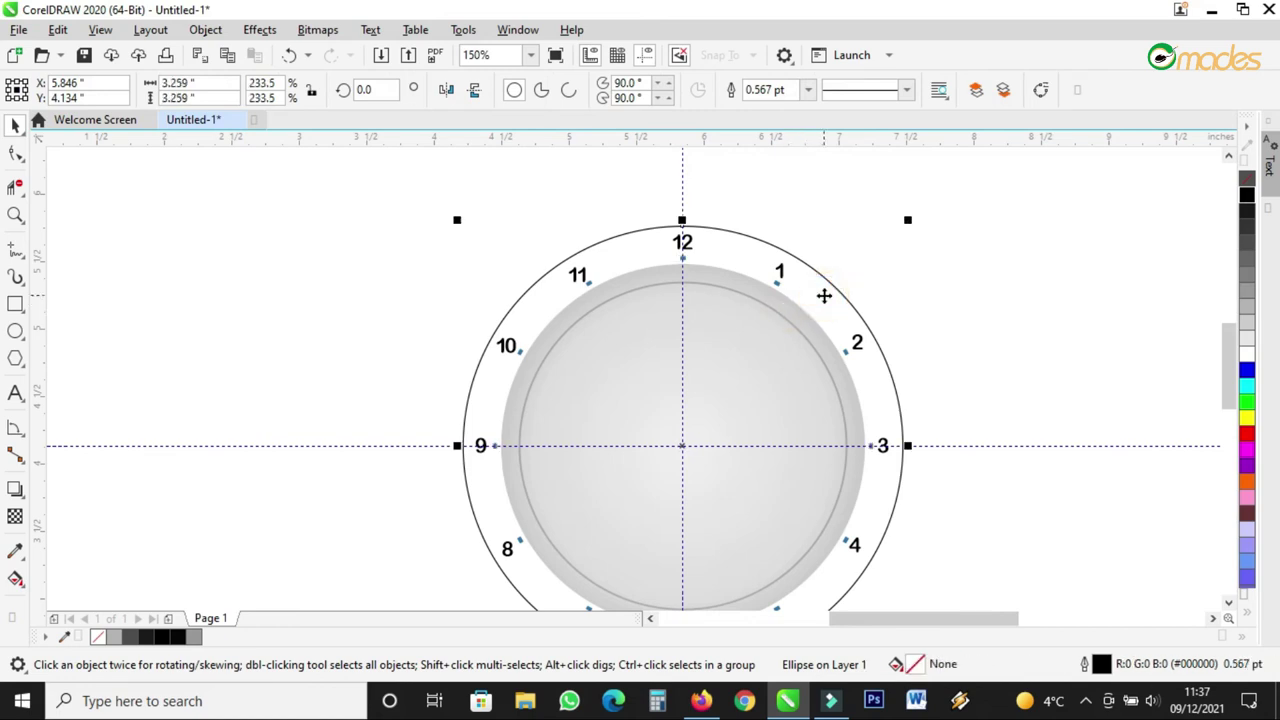
{"action": "left_click", "coordinate": [1246, 322]}
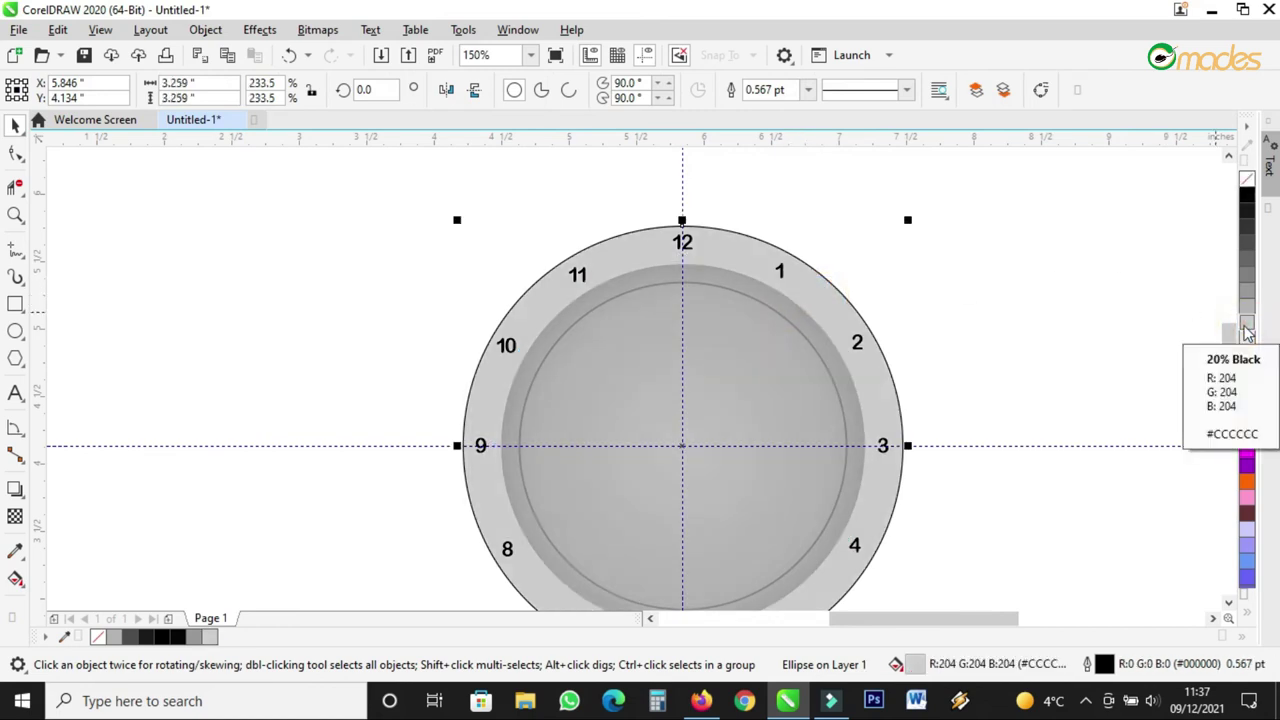
- Fill the 2.424 in circle with white and remove its transparency
{"action": "left_click", "coordinate": [817, 372]}
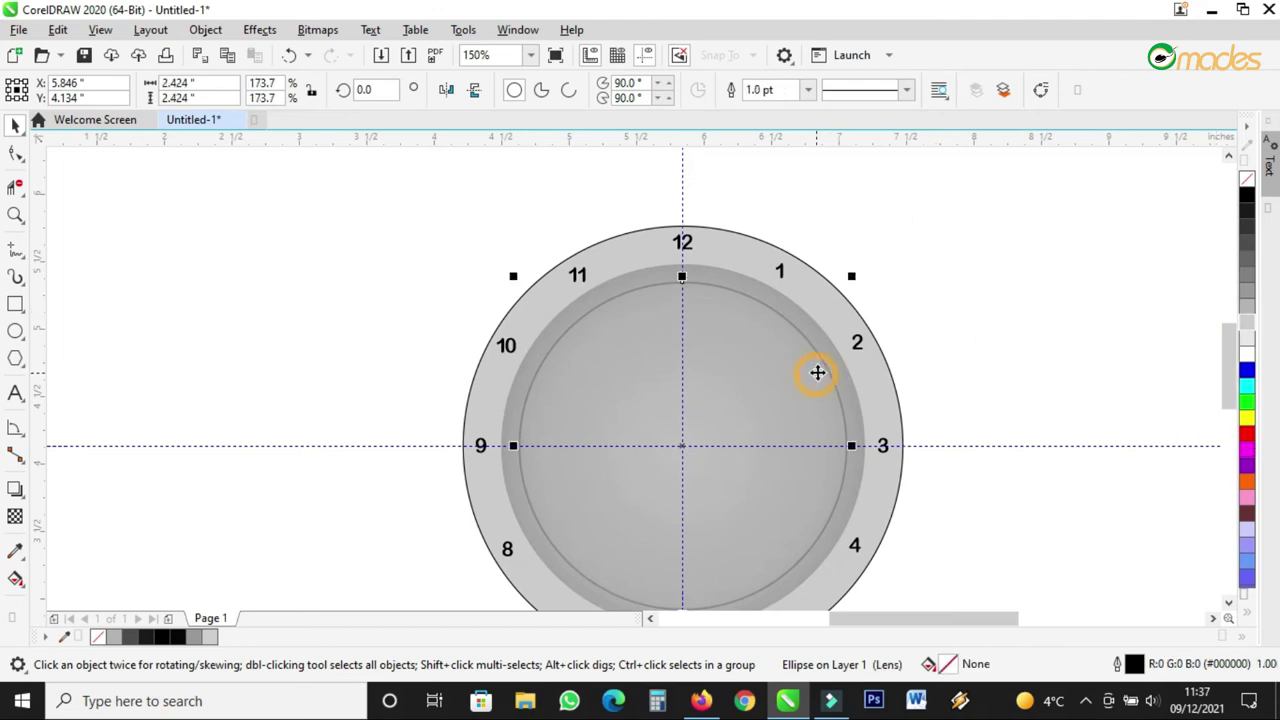
{"action": "left_click", "coordinate": [1248, 356]}
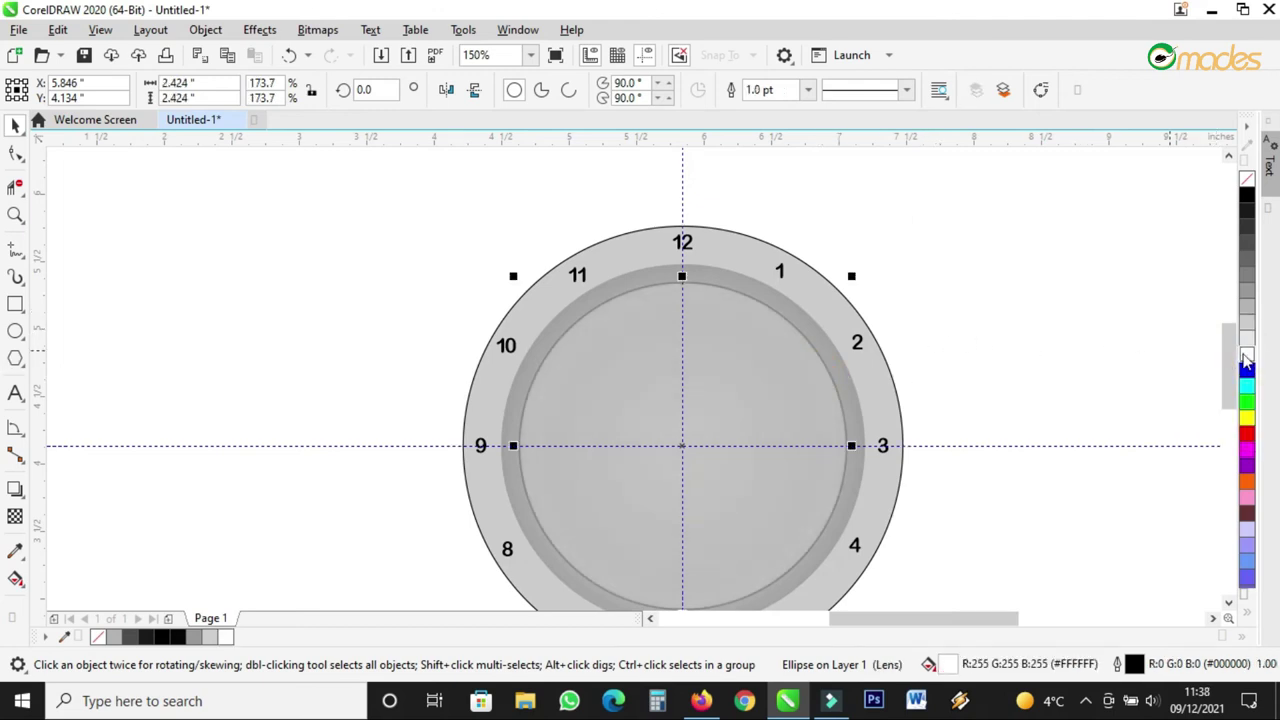
{"action": "left_click", "coordinate": [15, 516]}
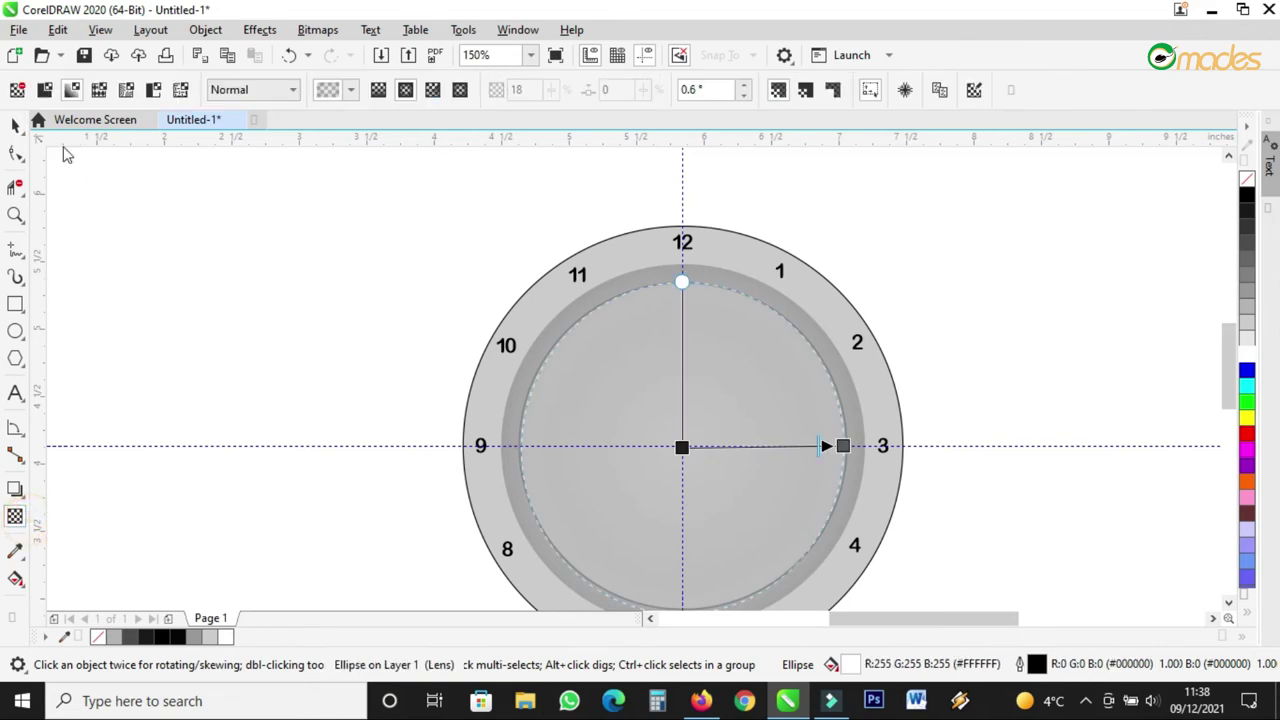
{"action": "left_click", "coordinate": [17, 89]}
{"action": "left_click", "coordinate": [15, 123]}
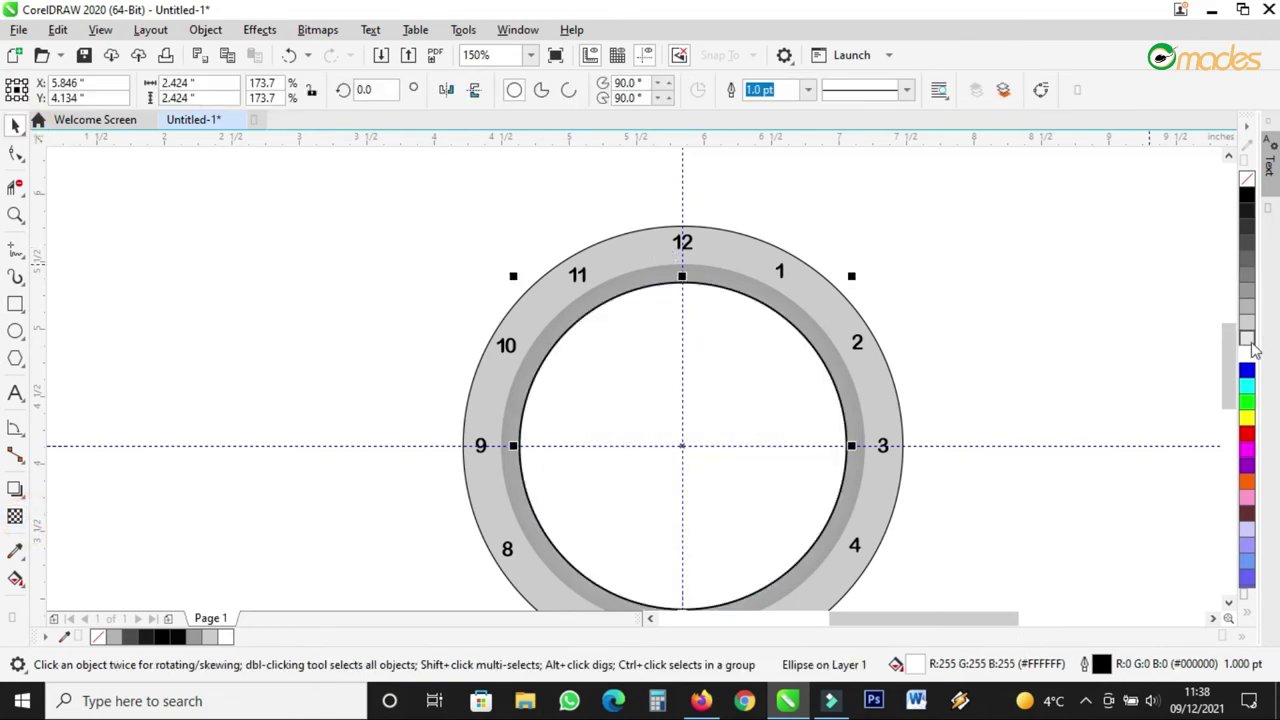
- Colour the white circle's outline 40% Black after trying lighter greys
{"action": "right_click", "coordinate": [1251, 337]}
{"action": "right_click", "coordinate": [1250, 313]}
{"action": "right_click", "coordinate": [1249, 298]}
{"action": "right_click", "coordinate": [1248, 290]}
- Fill the middle ring circle with 40% Black, trying lighter greys first
{"action": "left_click", "coordinate": [789, 305]}
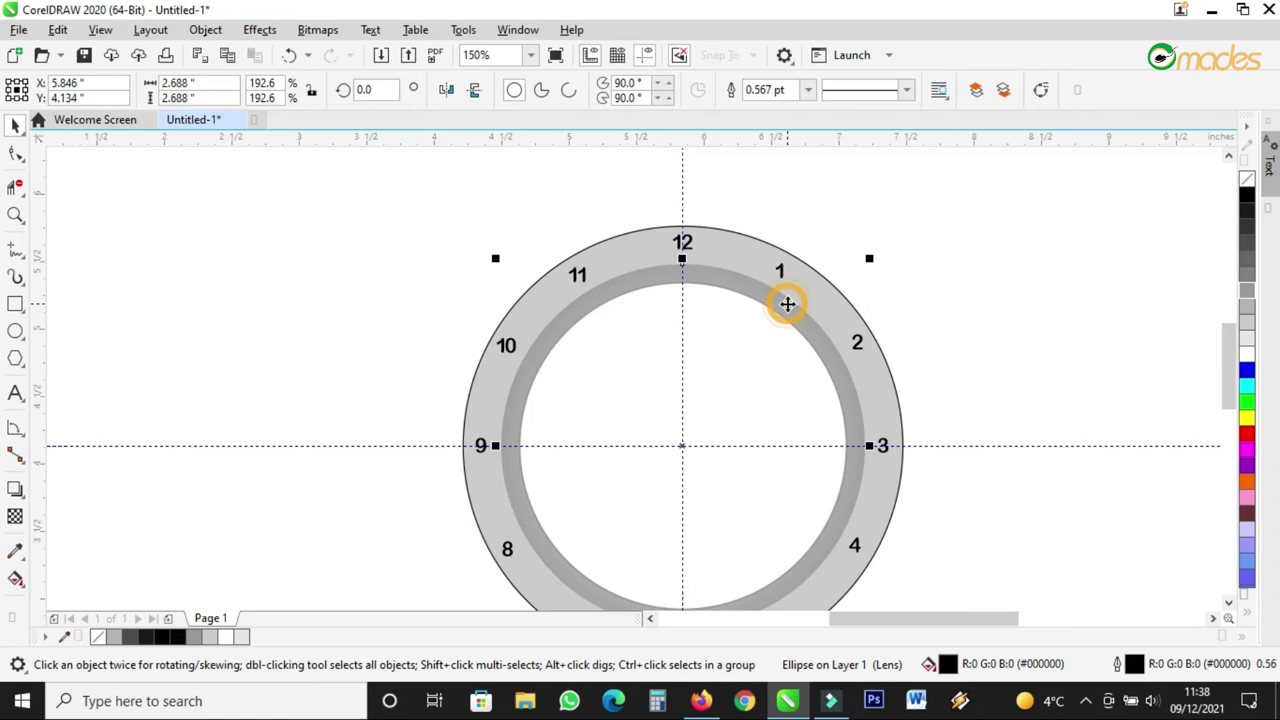
{"action": "left_click", "coordinate": [1247, 328]}
{"action": "left_click", "coordinate": [1247, 312]}
{"action": "left_click", "coordinate": [1247, 297]}
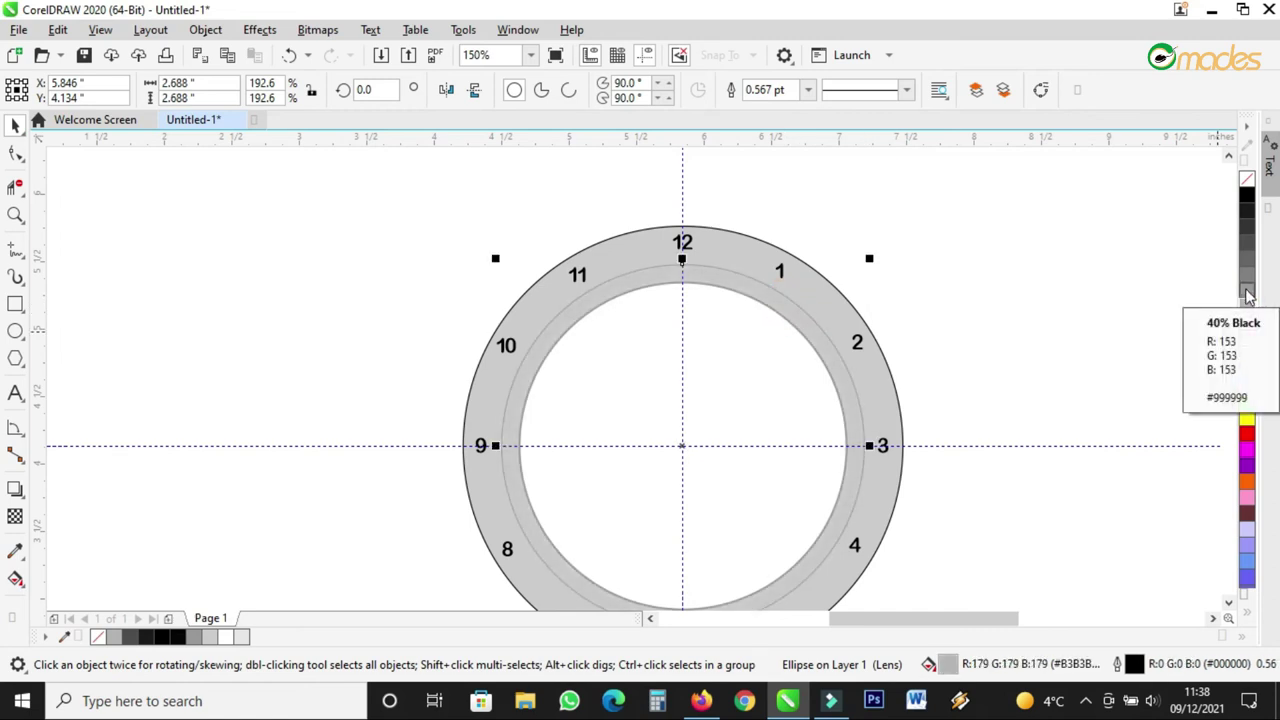
{"action": "left_click", "coordinate": [1247, 292]}
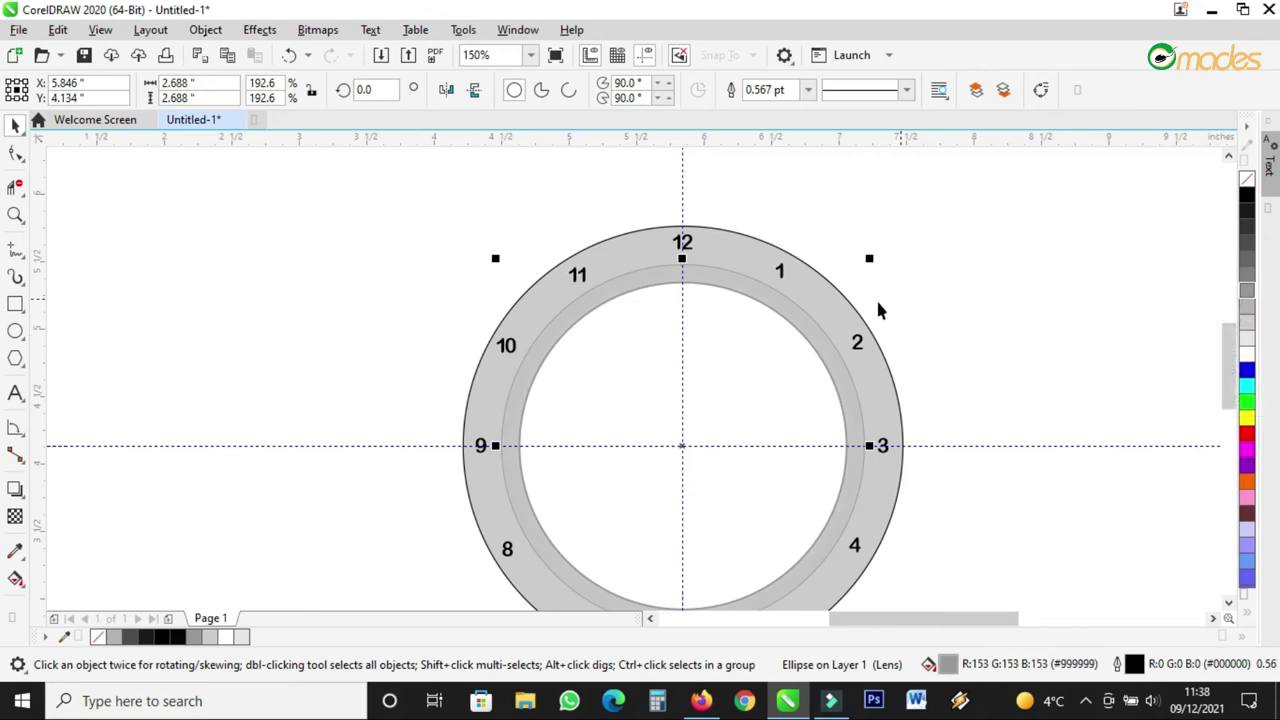
- Fill the outermost circle with 10% Black and remove the outline of the middle ring circle
{"action": "left_click", "coordinate": [826, 305]}
{"action": "left_click", "coordinate": [1247, 340]}
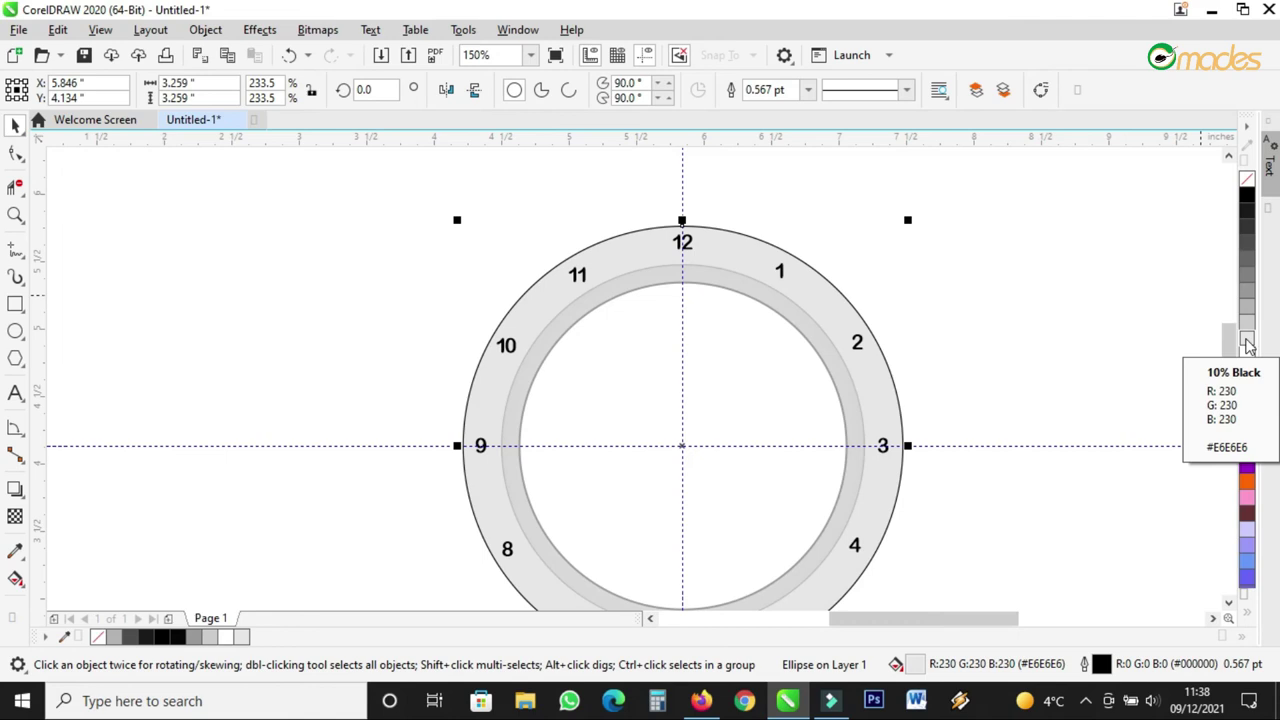
{"action": "scroll", "coordinate": [815, 340], "scroll_direction": "up", "scroll_amount": 4}
{"action": "left_click", "coordinate": [839, 287]}
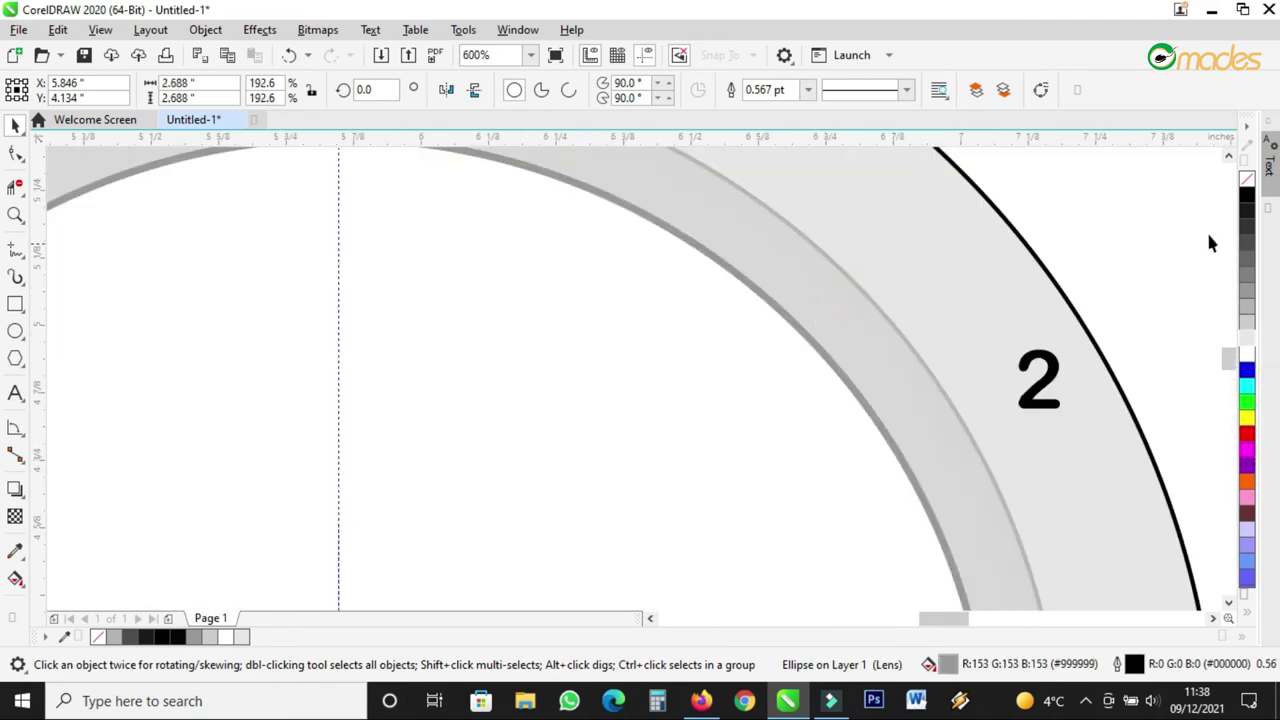
{"action": "right_click", "coordinate": [1247, 178]}
{"action": "scroll", "coordinate": [754, 312], "scroll_direction": "down", "scroll_amount": 4}
{"action": "scroll", "coordinate": [780, 311], "scroll_direction": "up", "scroll_amount": 4}
- Colour the outline of the white clock-face circle 20% Black
{"action": "left_click", "coordinate": [772, 358]}
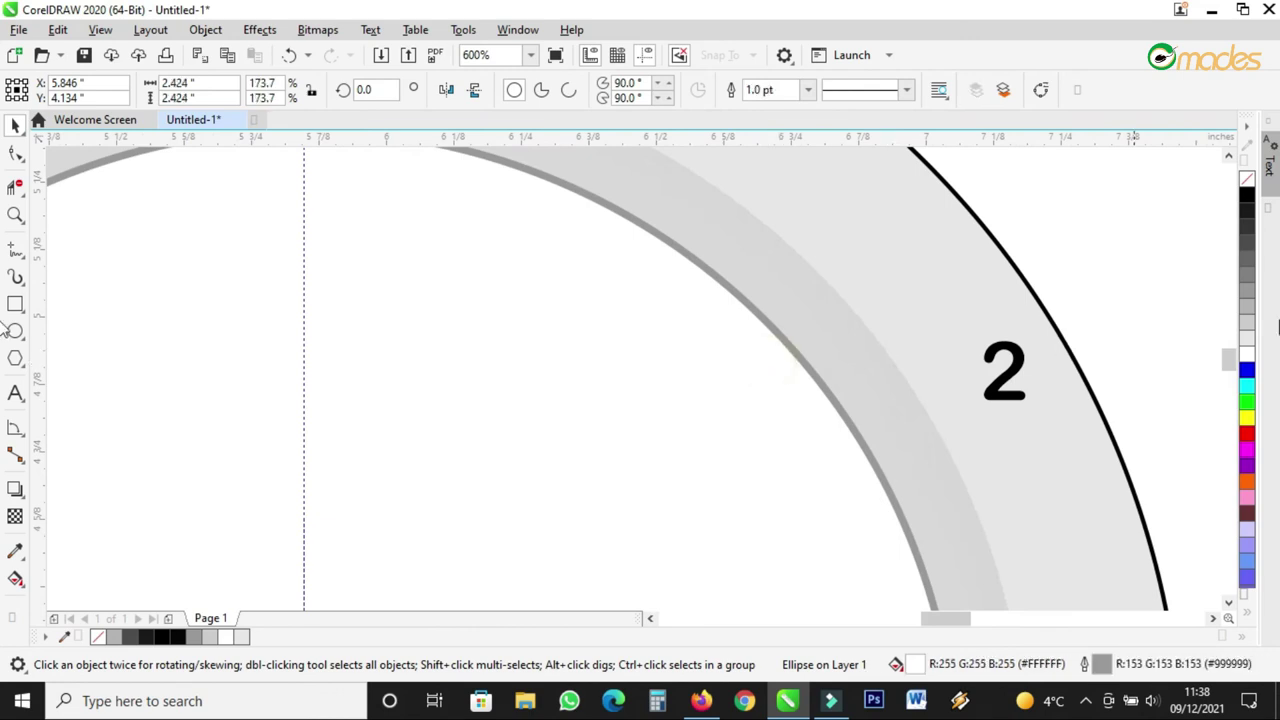
{"action": "right_click", "coordinate": [1247, 332]}
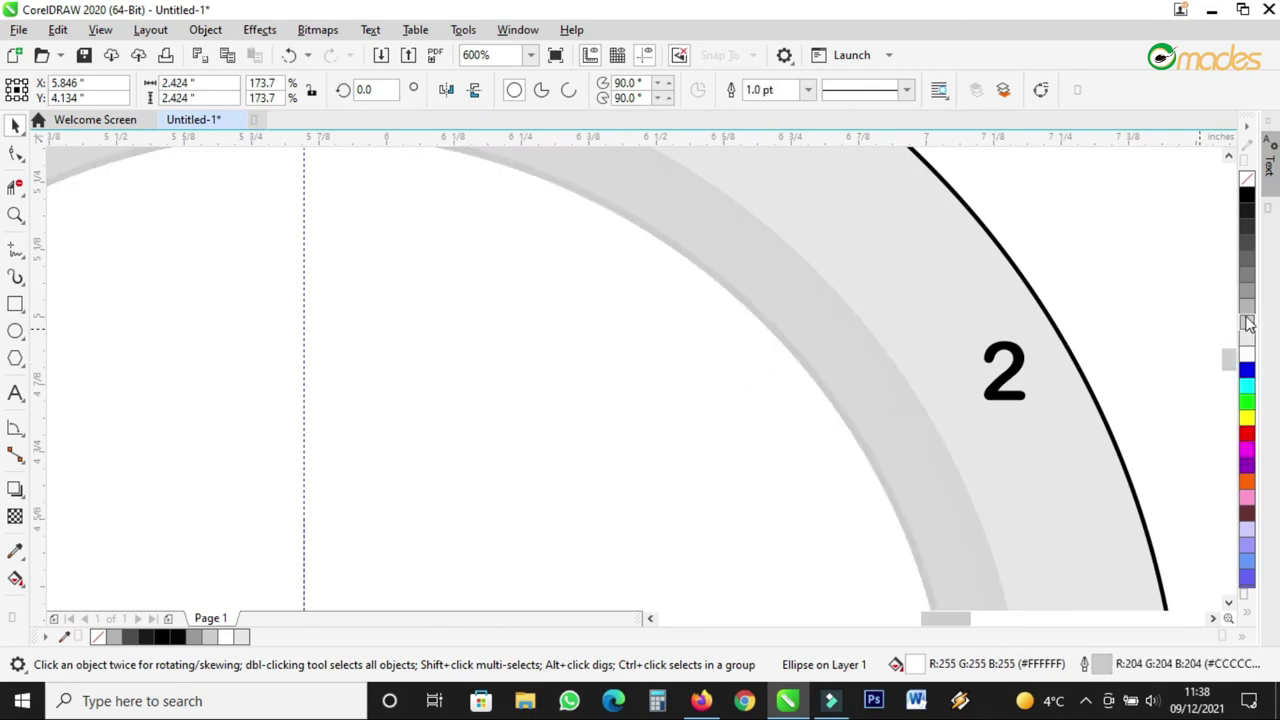
{"action": "scroll", "coordinate": [806, 418], "scroll_direction": "down", "scroll_amount": 5}
{"action": "scroll", "coordinate": [766, 392], "scroll_direction": "up", "scroll_amount": 1}
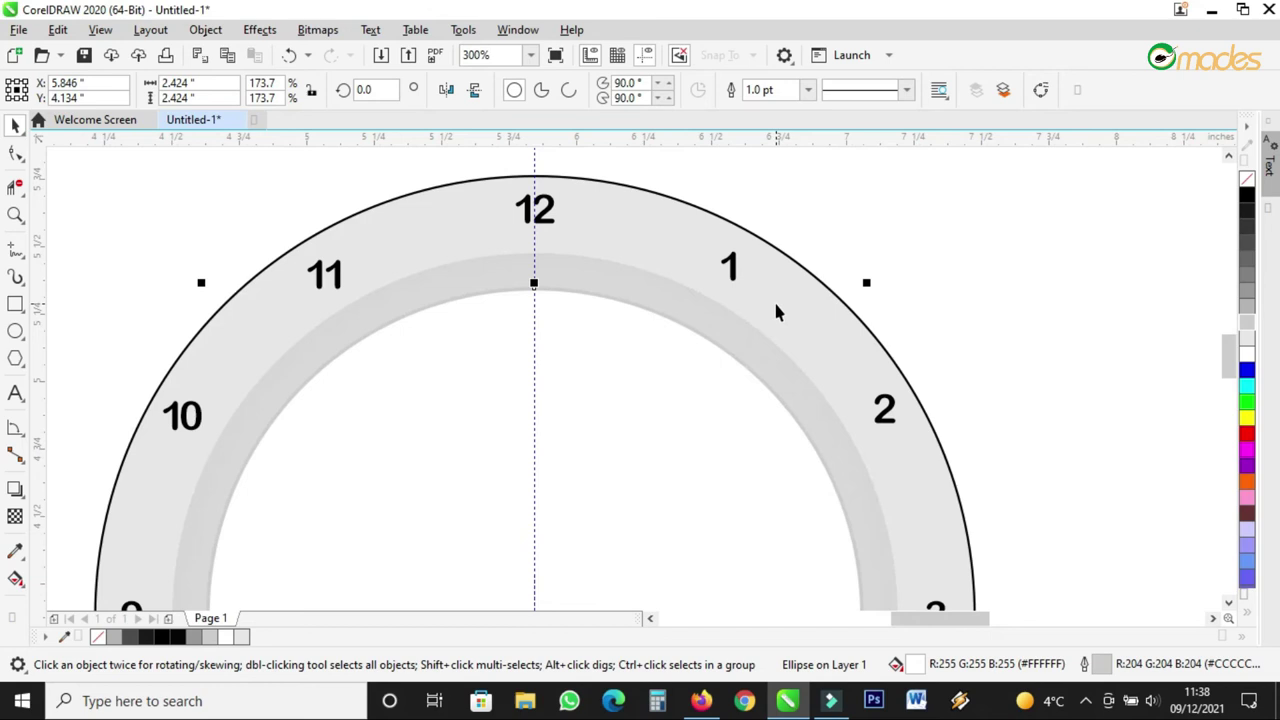
- Duplicate the white circle concentrically at about 2.471 in, giving the copy no fill and a 10% Black outline
{"action": "left_click_drag", "start_coordinate": [868, 282], "coordinate": [889, 276]}
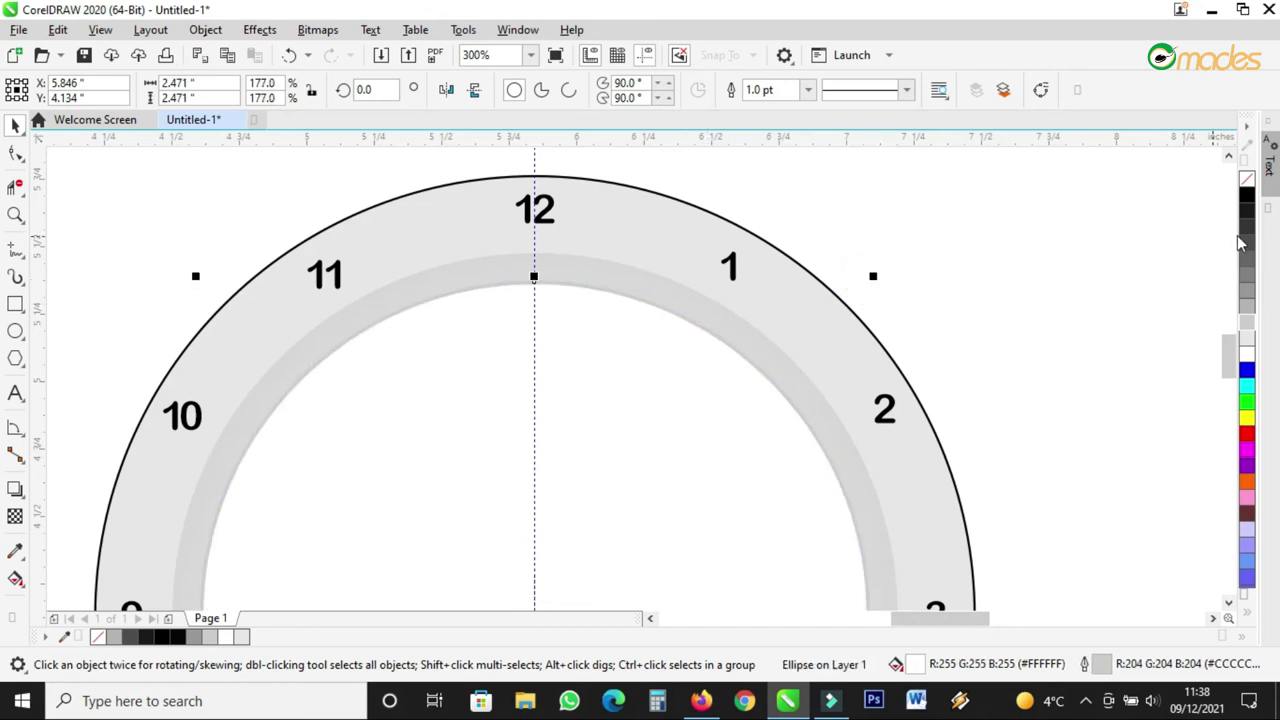
{"action": "left_click", "coordinate": [1247, 178]}
{"action": "right_click", "coordinate": [1248, 342]}
{"action": "scroll", "coordinate": [906, 239], "scroll_direction": "down", "scroll_amount": 2}
{"action": "left_click", "coordinate": [1060, 336]}
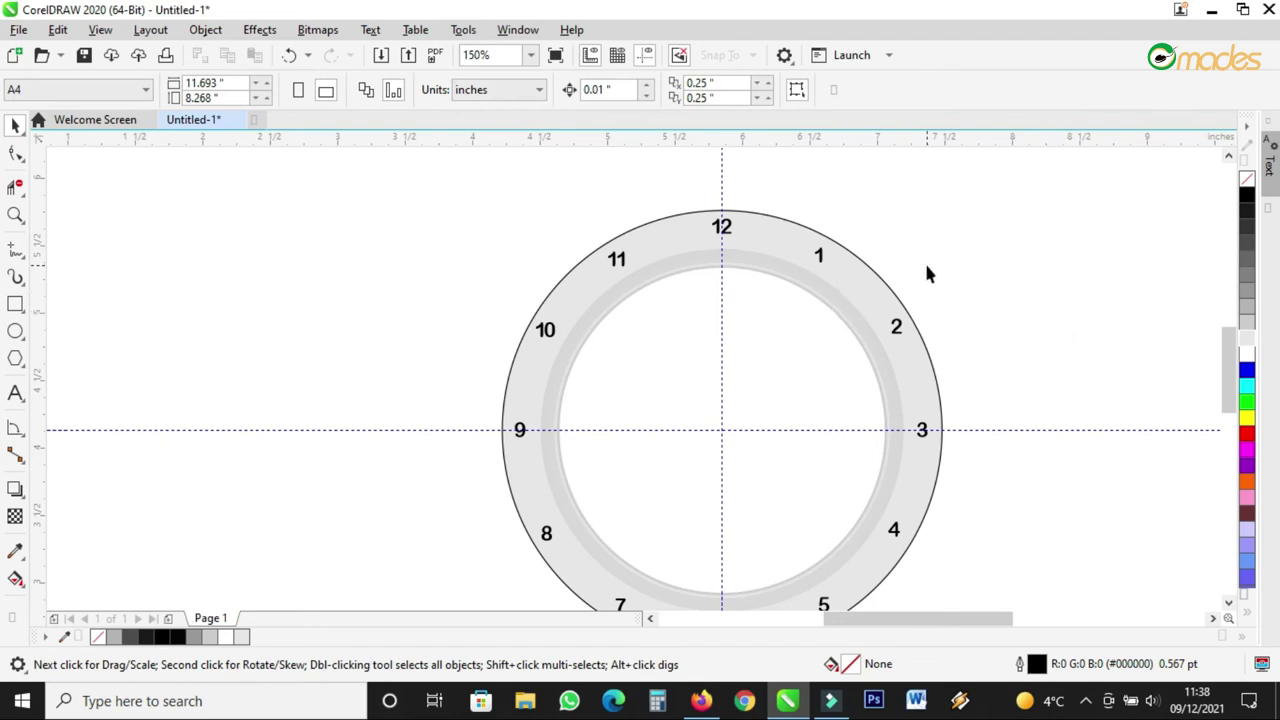
- Remove the outline of the outermost numeral ring circle
{"action": "left_click", "coordinate": [873, 290]}
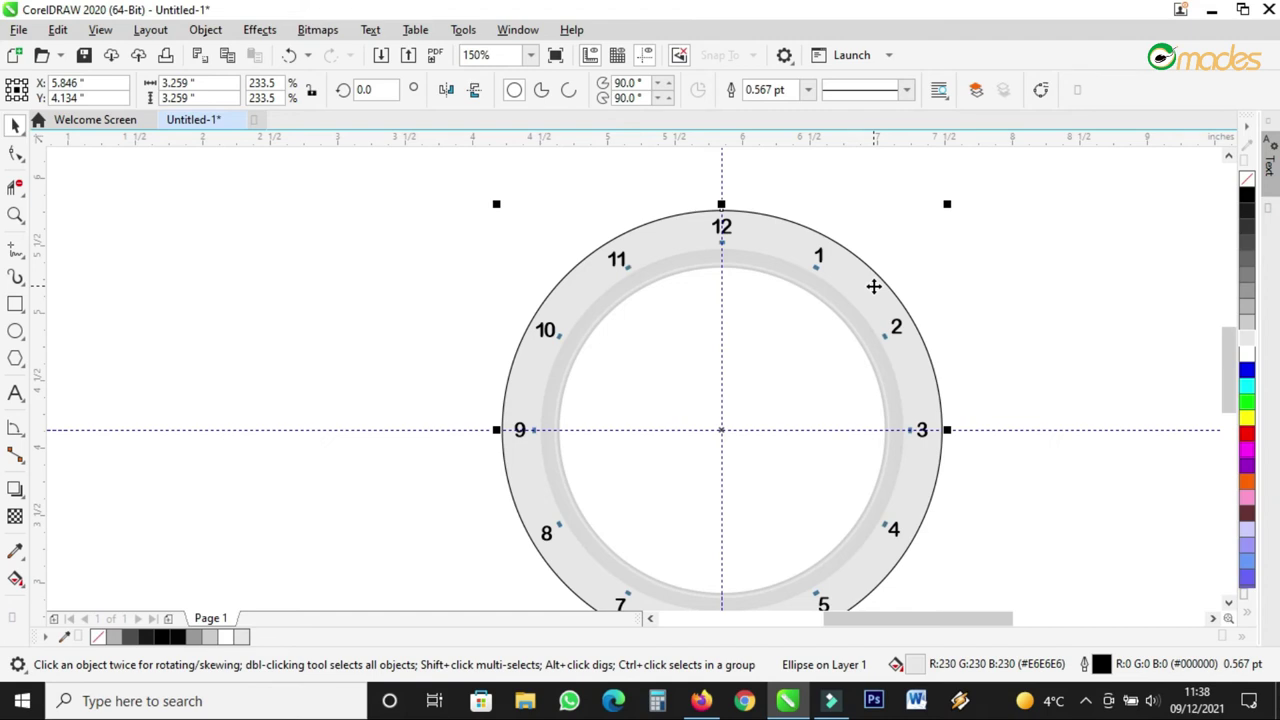
{"action": "scroll", "coordinate": [854, 269], "scroll_direction": "up", "scroll_amount": 1}
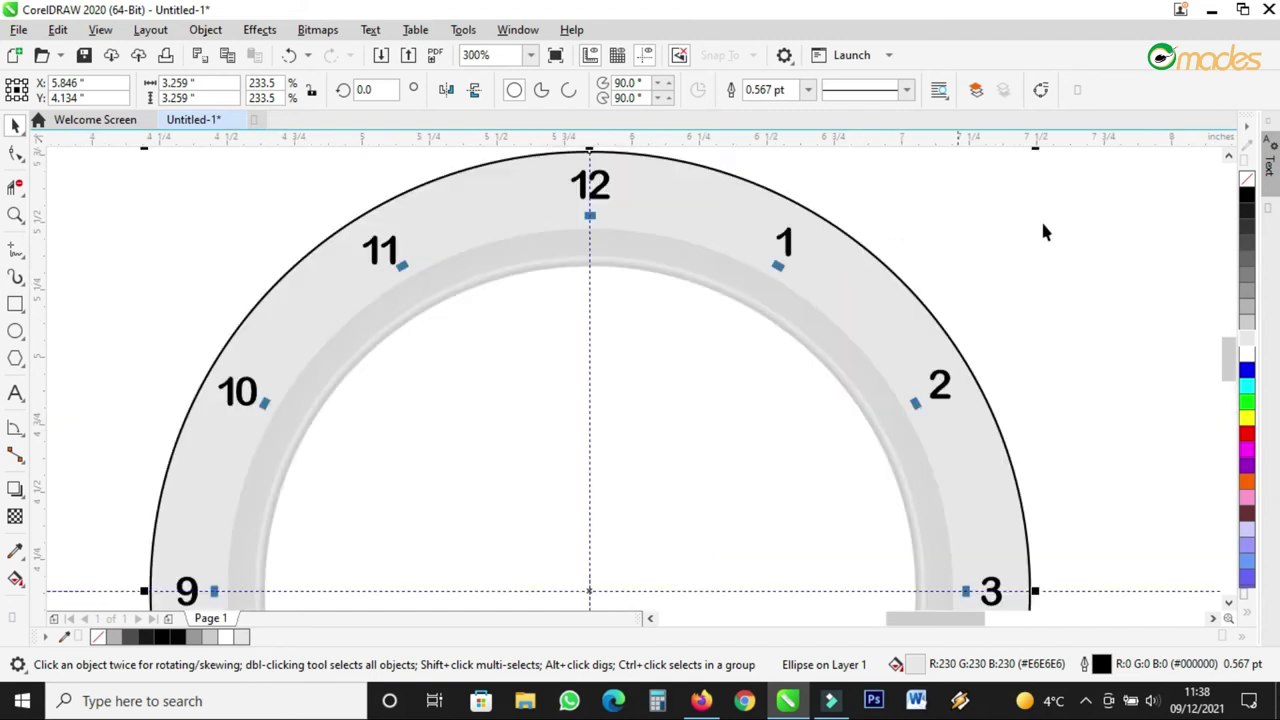
{"action": "right_click", "coordinate": [1246, 178]}
{"action": "scroll", "coordinate": [887, 237], "scroll_direction": "down", "scroll_amount": 1}
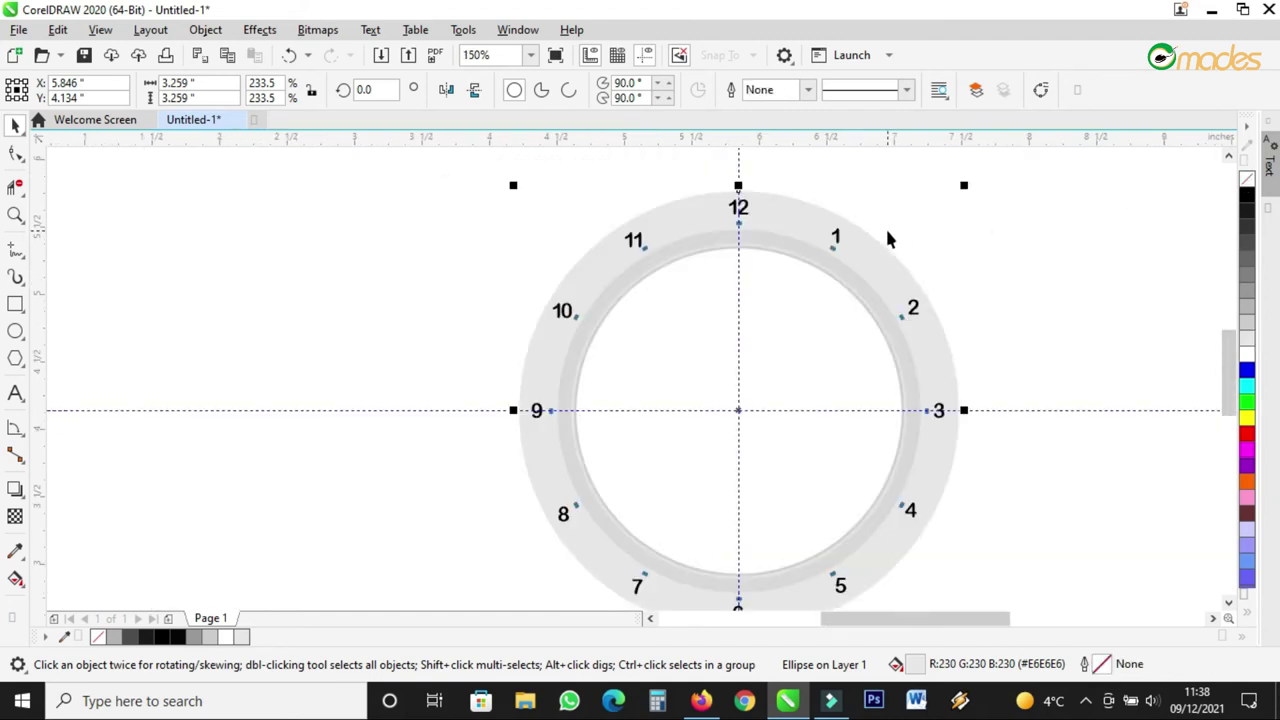
{"action": "left_click", "coordinate": [986, 235]}
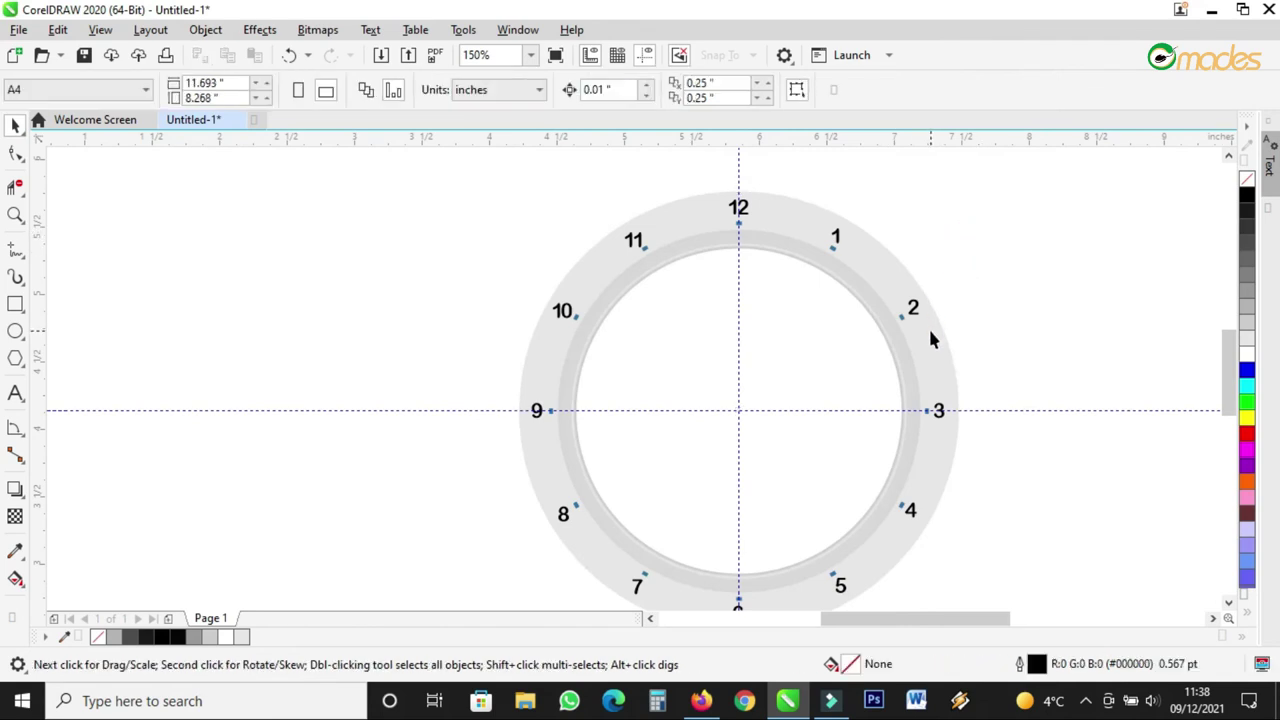
- Draw a small circle about 0.101 in across near the intersection of the guidelines at the clock's centre
{"action": "scroll", "coordinate": [791, 421], "scroll_direction": "up", "scroll_amount": 1}
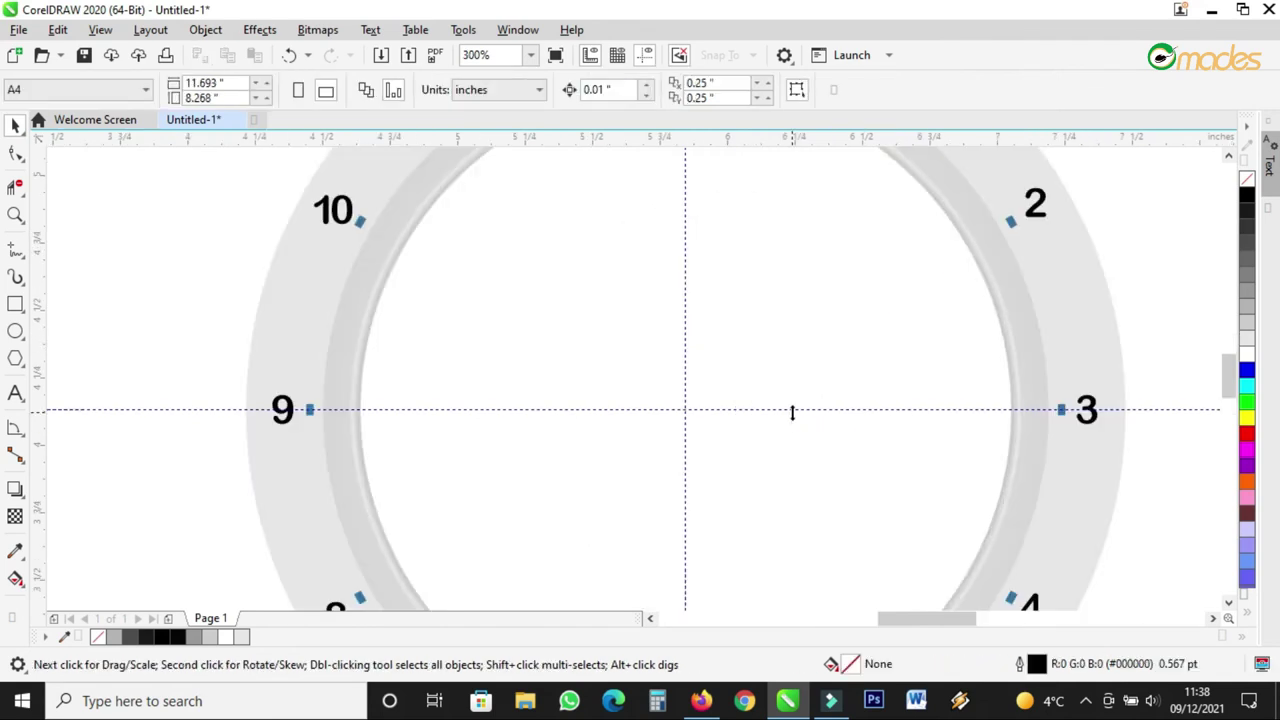
{"action": "left_click", "coordinate": [729, 398]}
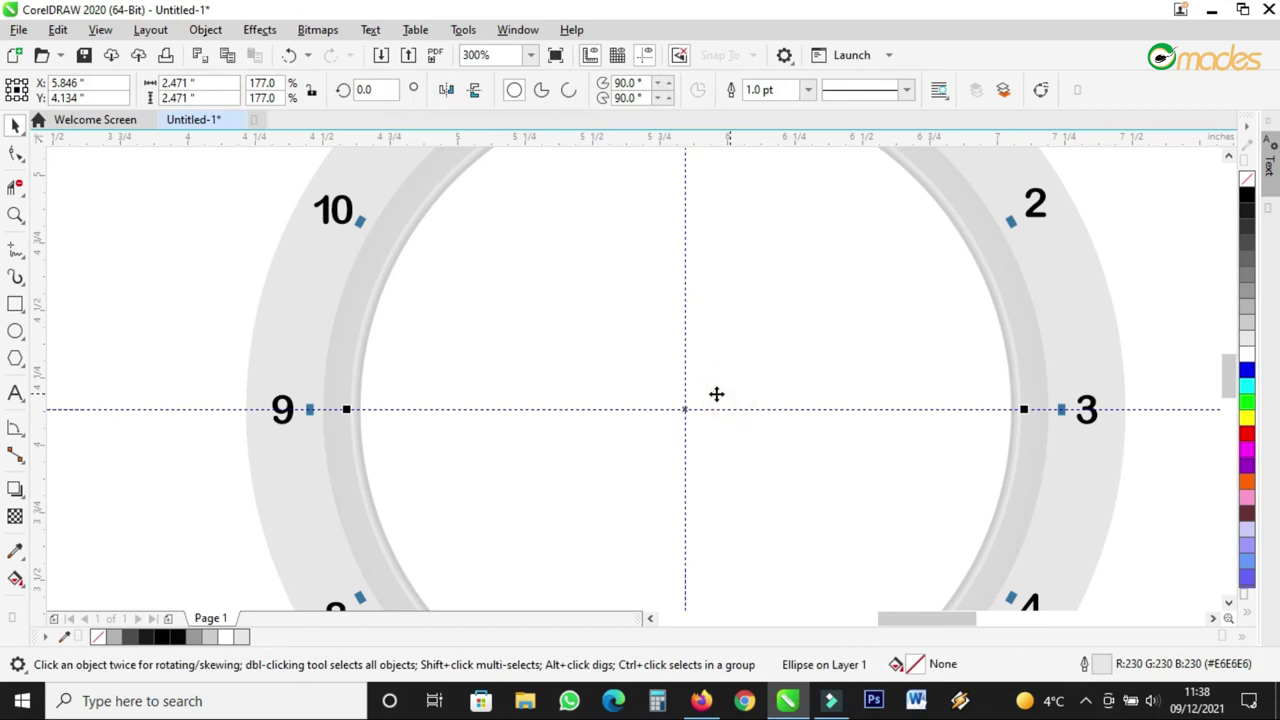
{"action": "left_click", "coordinate": [15, 331]}
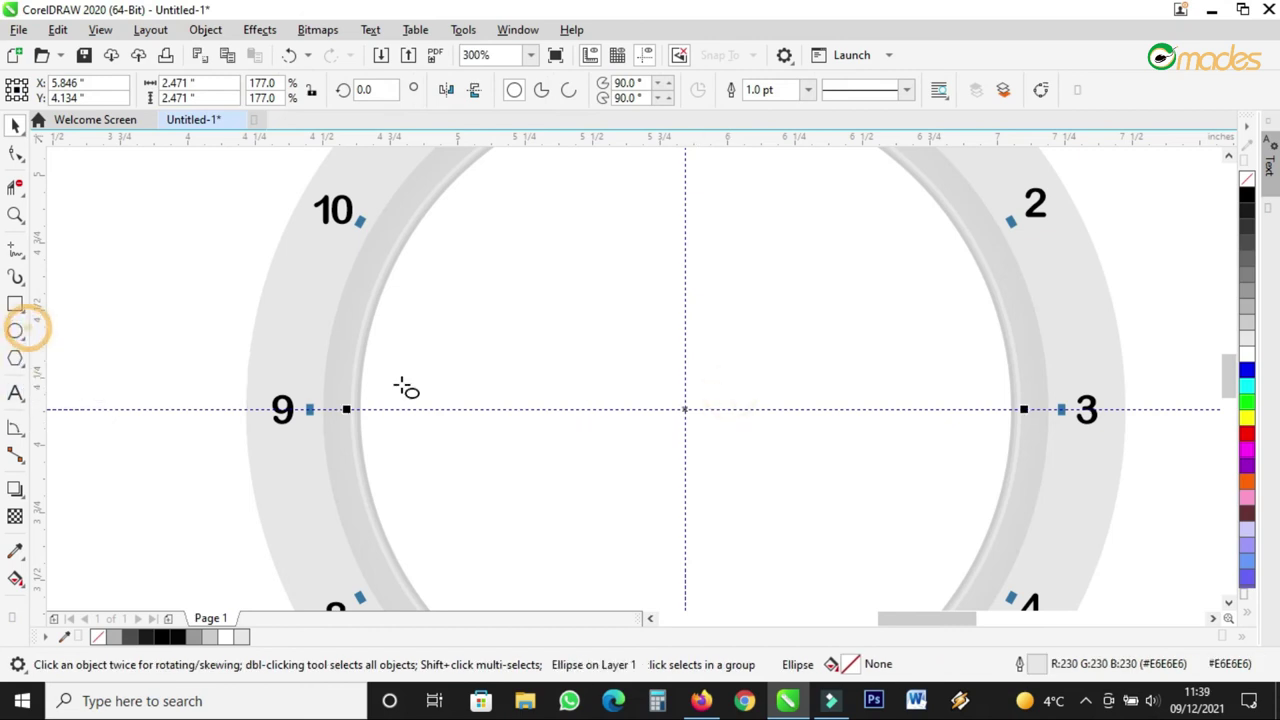
{"action": "left_click_drag", "start_coordinate": [681, 406], "coordinate": [701, 430]}
{"action": "left_click", "coordinate": [517, 90]}
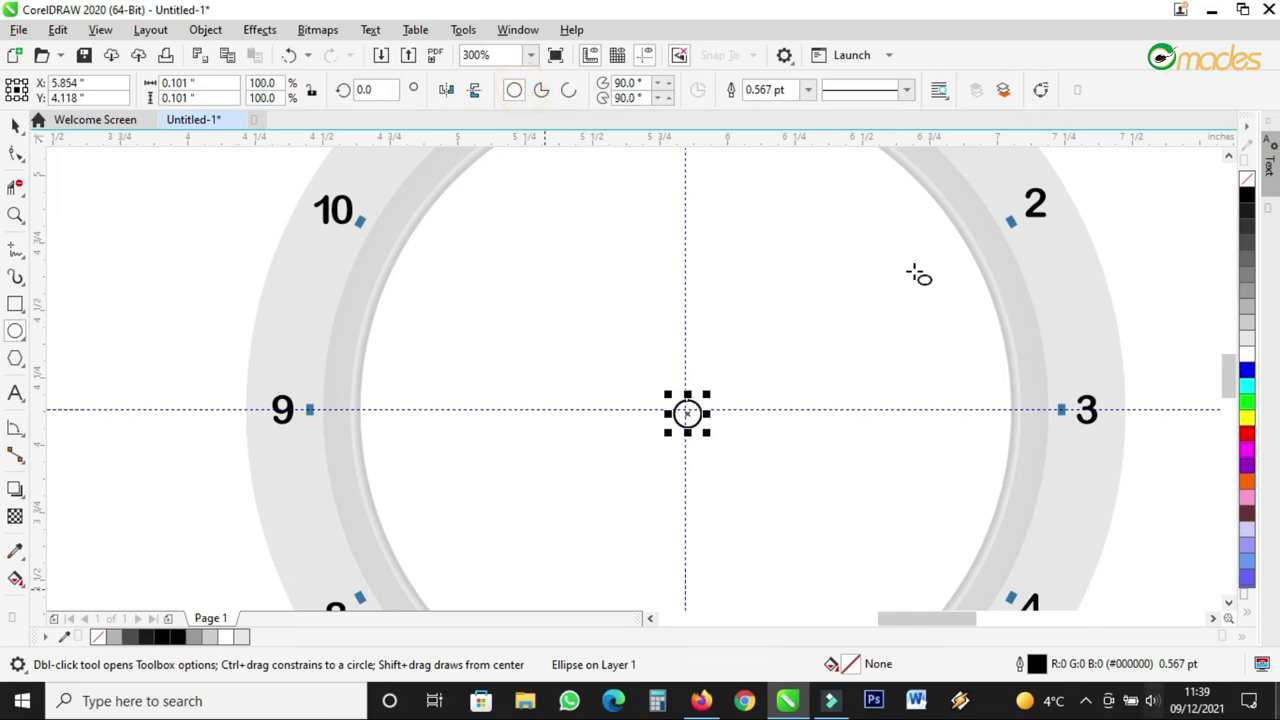
- Move the small circle so its centre sits exactly on the guideline intersection
{"action": "left_click", "coordinate": [15, 124]}
{"action": "scroll", "coordinate": [675, 405], "scroll_direction": "up", "scroll_amount": 3}
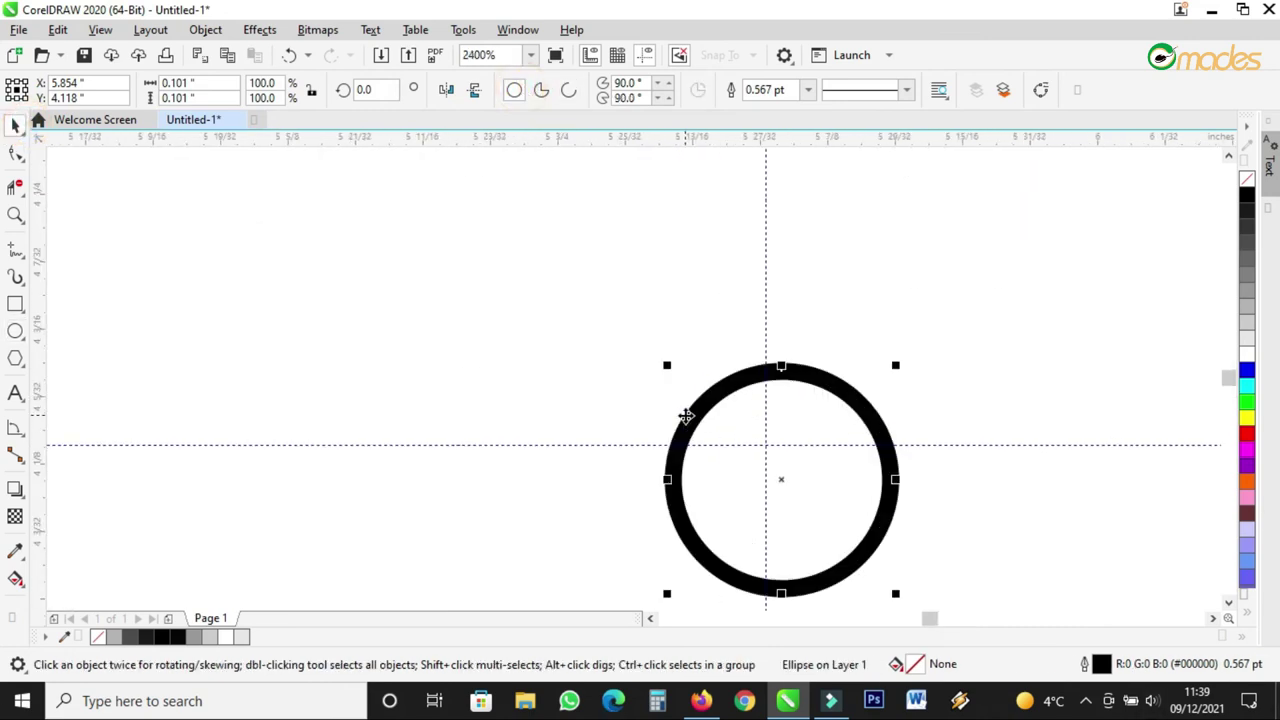
{"action": "left_click_drag", "start_coordinate": [784, 483], "coordinate": [766, 445]}
{"action": "scroll", "coordinate": [714, 484], "scroll_direction": "down", "scroll_amount": 1}
{"action": "scroll", "coordinate": [748, 462], "scroll_direction": "up", "scroll_amount": 3}
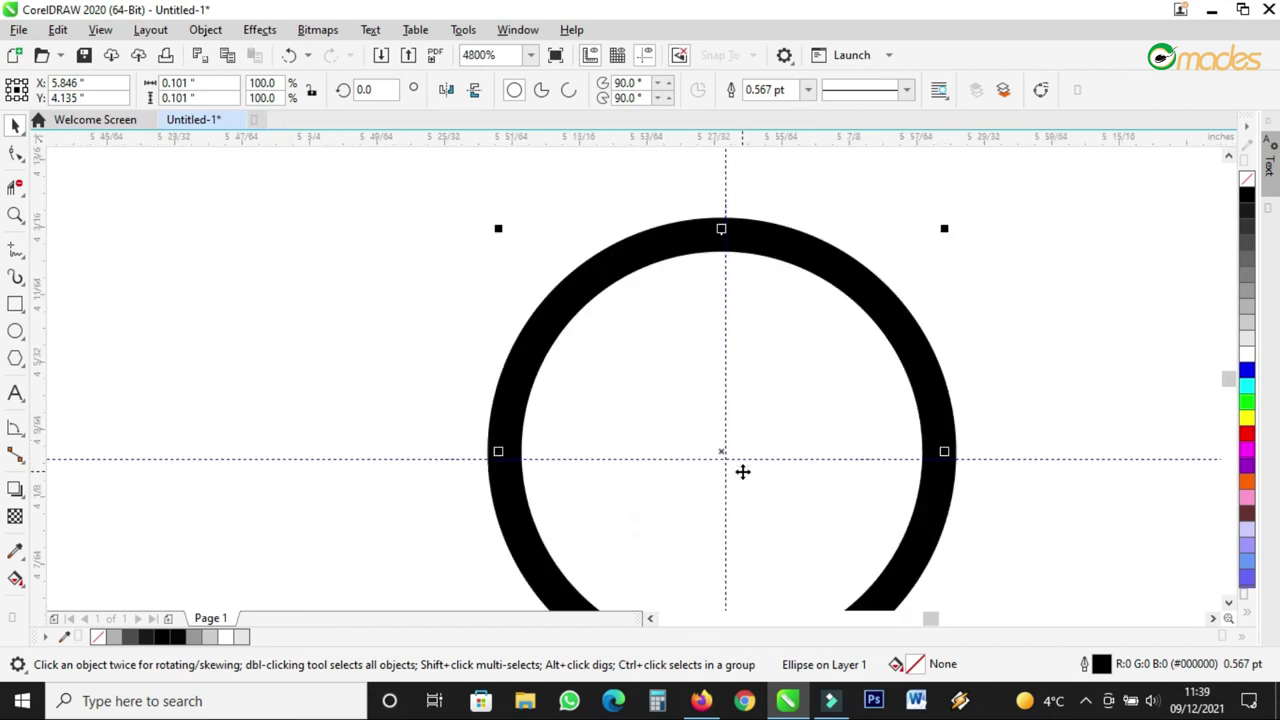
{"action": "left_click_drag", "start_coordinate": [702, 432], "coordinate": [715, 470]}
{"action": "scroll", "coordinate": [680, 434], "scroll_direction": "down", "scroll_amount": 5}
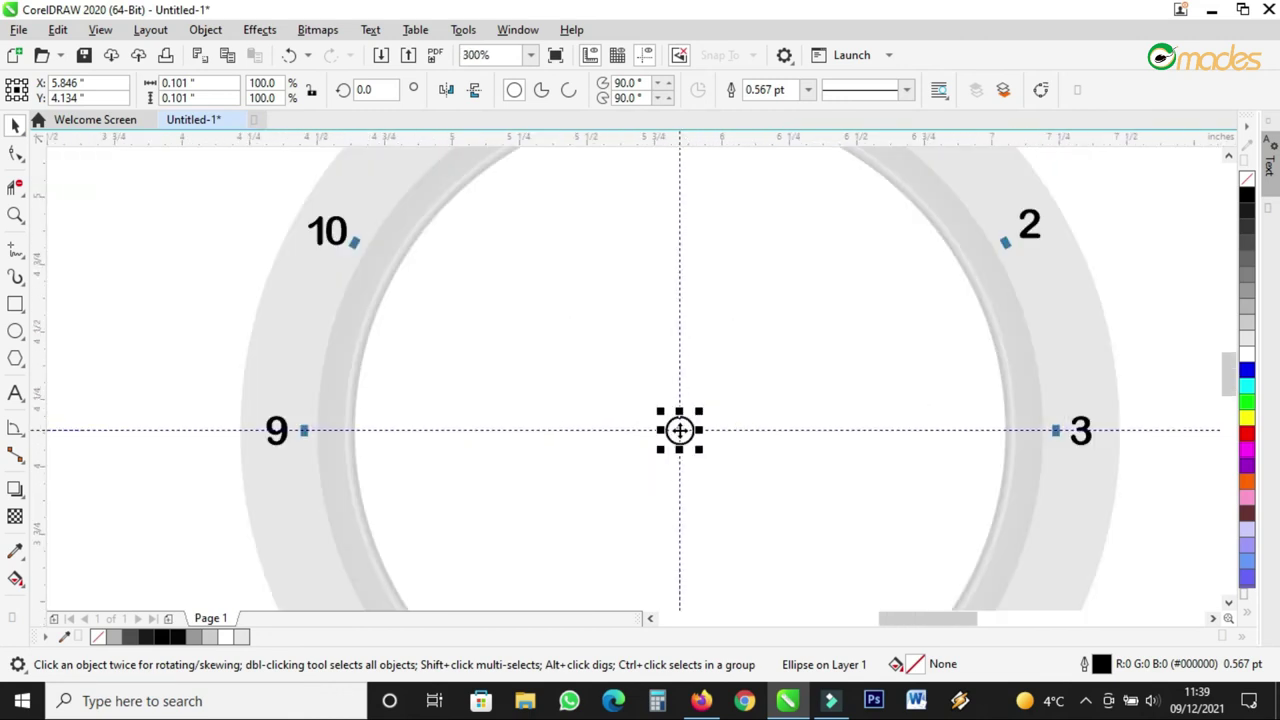
- Fill the small centre circle with 90% Black and enlarge it about its centre to about 0.148 in
{"action": "scroll", "coordinate": [1163, 380], "scroll_direction": "down", "scroll_amount": 2}
{"action": "left_click", "coordinate": [1248, 216]}
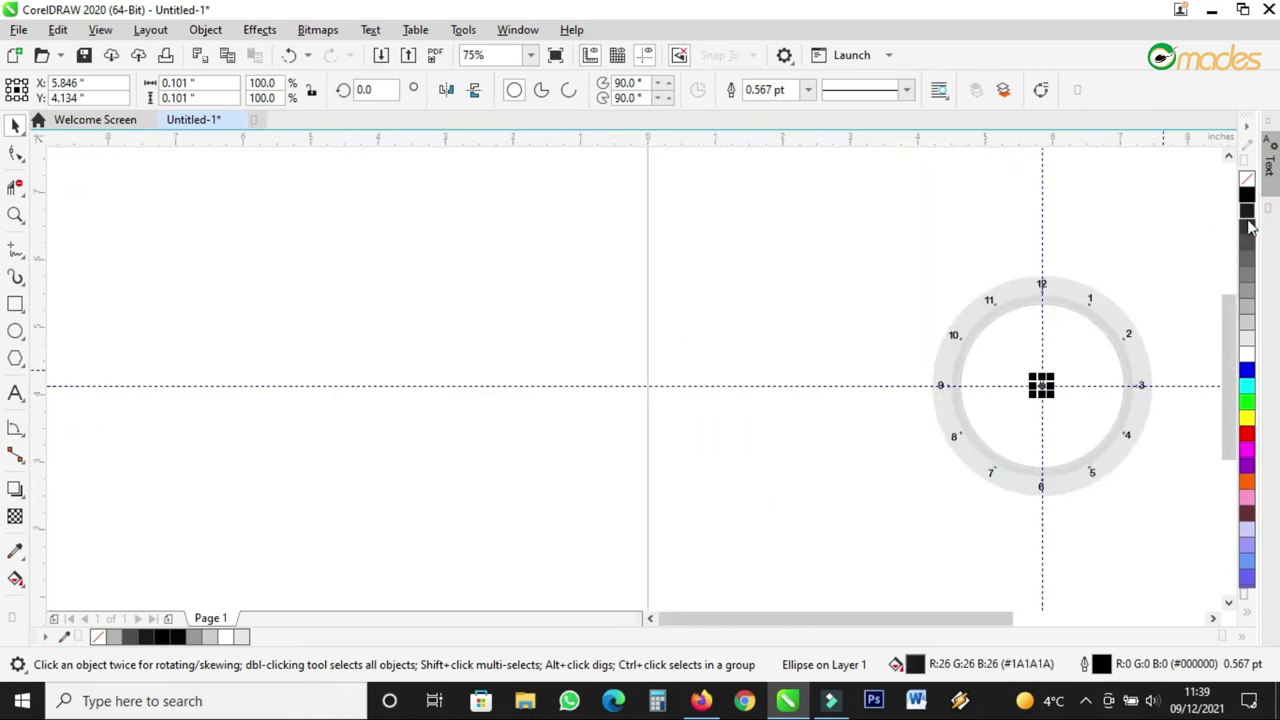
{"action": "scroll", "coordinate": [1055, 384], "scroll_direction": "up", "scroll_amount": 2}
{"action": "left_click_drag", "start_coordinate": [1016, 377], "coordinate": [1025, 372]}
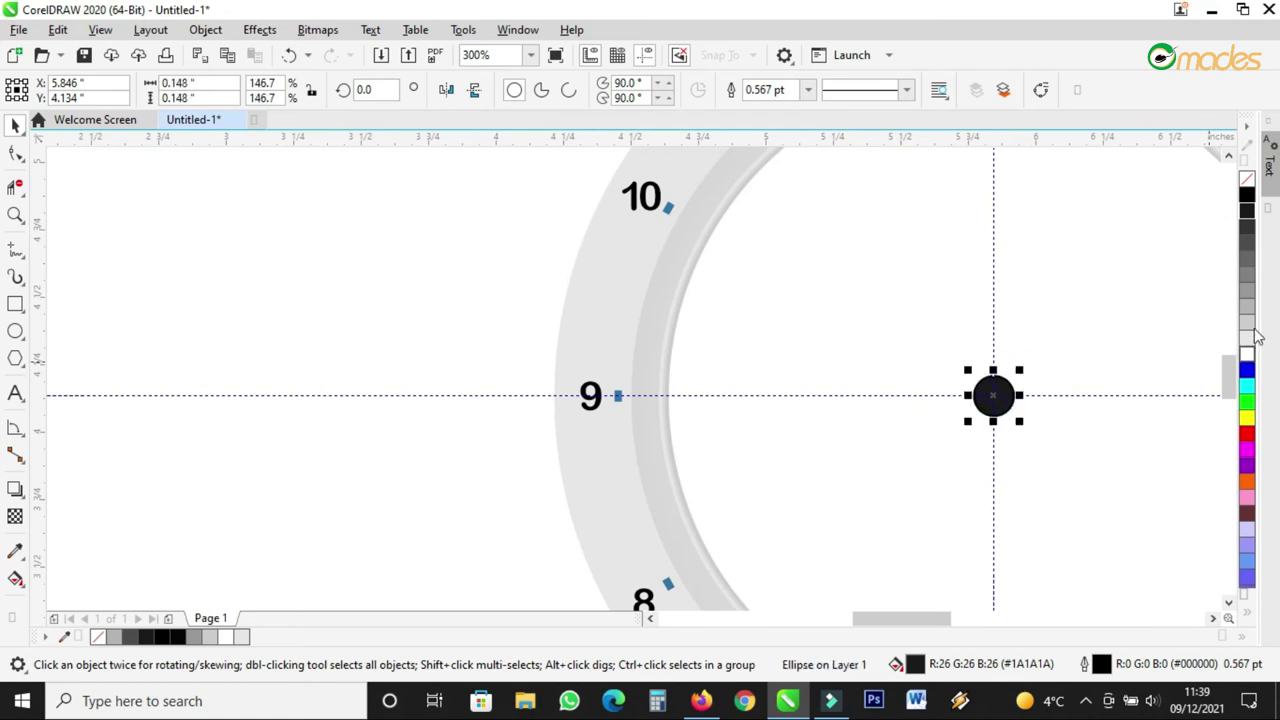
- Change the centre circle's fill to 70% Black and remove its outline
{"action": "left_click", "coordinate": [1248, 290]}
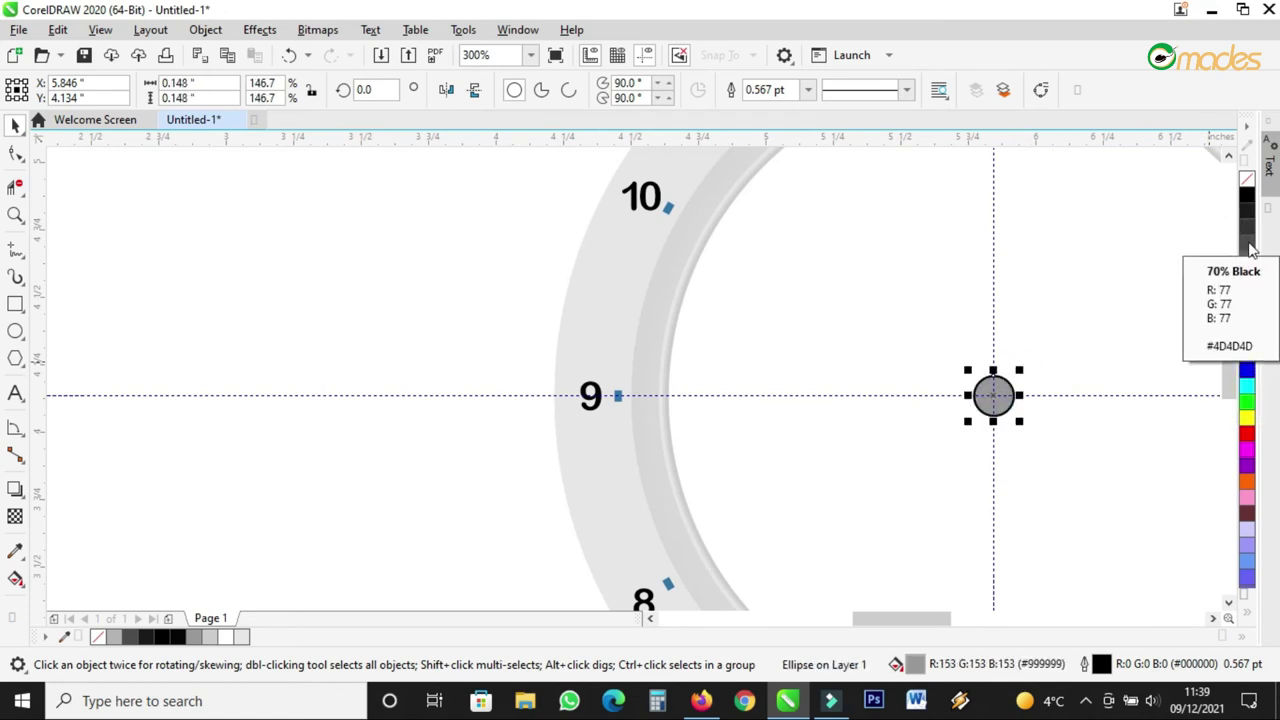
{"action": "left_click", "coordinate": [1249, 248]}
{"action": "right_click", "coordinate": [1246, 180]}
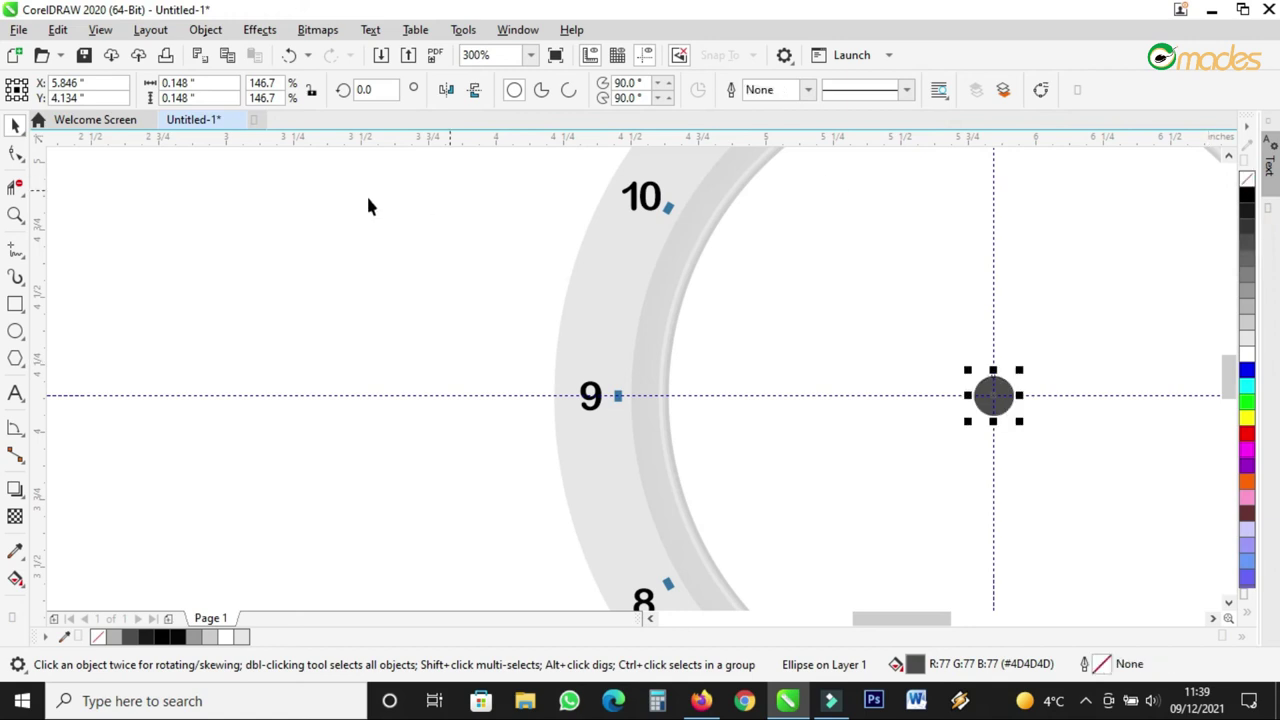
- Draw a straight hand line about 1.177 in long from beside the 10 tick to the clock's centre with the Freehand tool
{"action": "scroll", "coordinate": [348, 228], "scroll_direction": "down", "scroll_amount": 2}
{"action": "scroll", "coordinate": [682, 580], "scroll_direction": "down", "scroll_amount": 2}
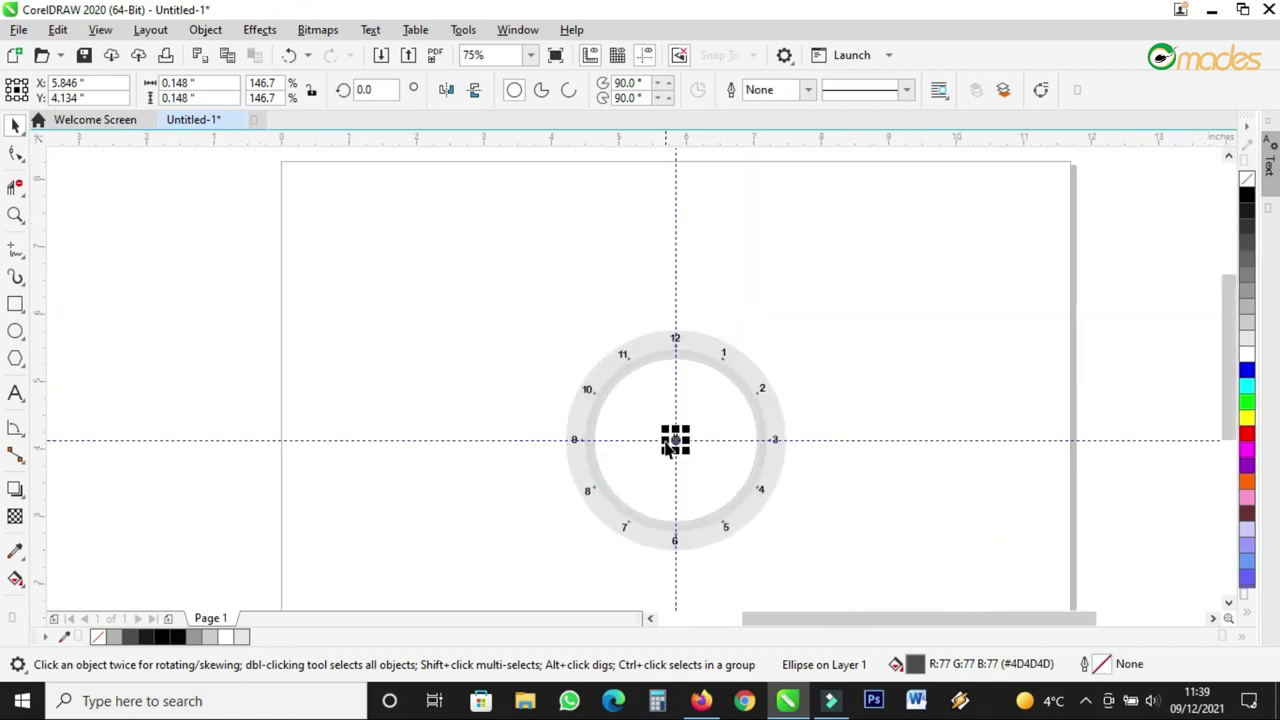
{"action": "scroll", "coordinate": [680, 430], "scroll_direction": "up", "scroll_amount": 4}
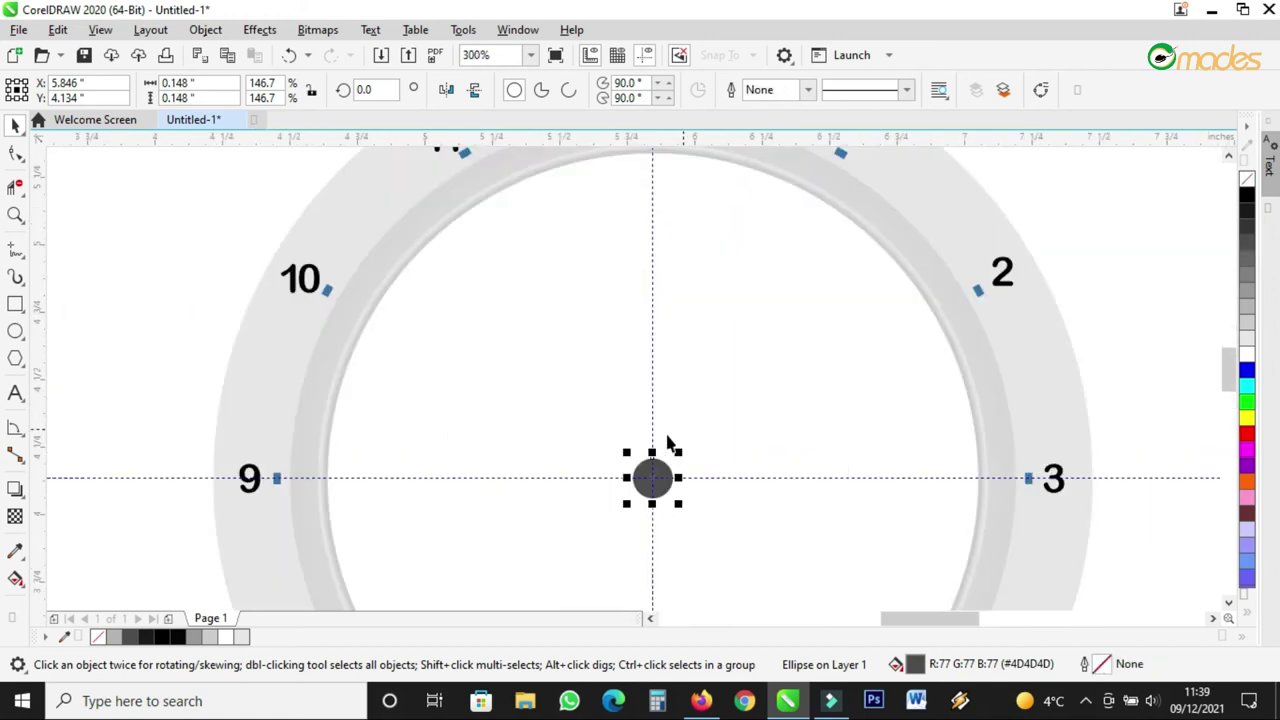
{"action": "left_click", "coordinate": [15, 248]}
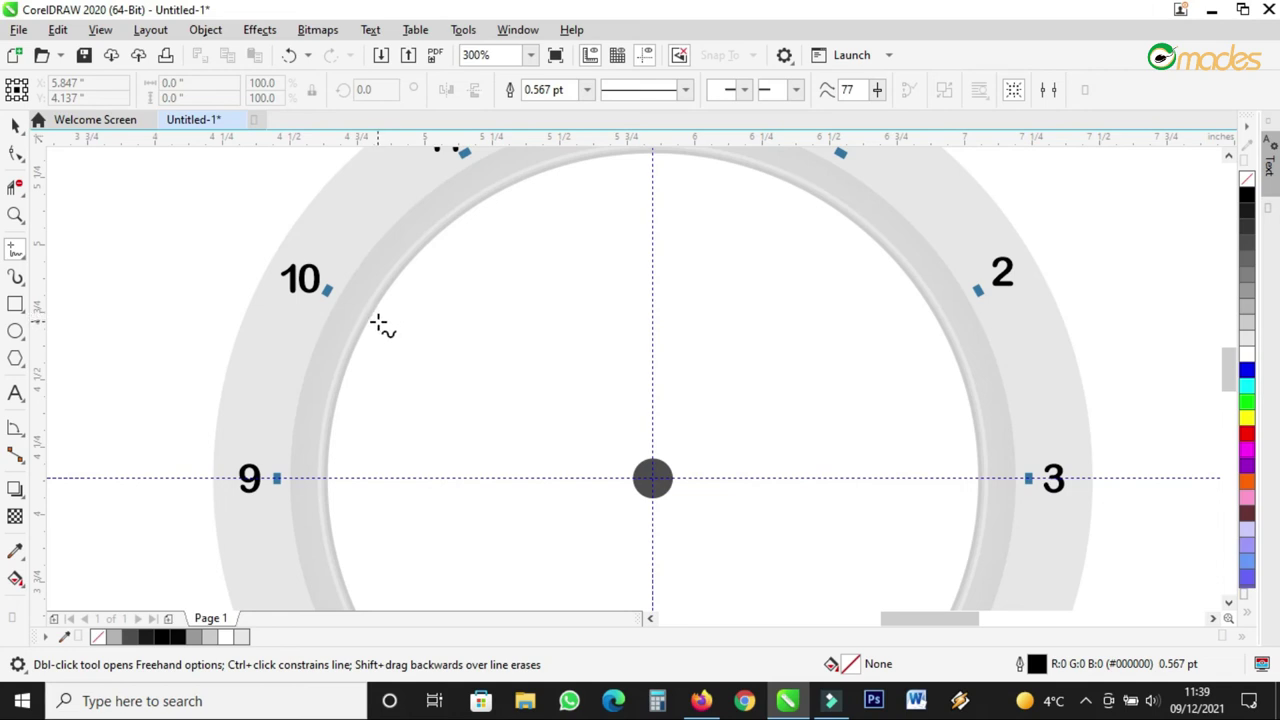
{"action": "left_click", "coordinate": [377, 323]}
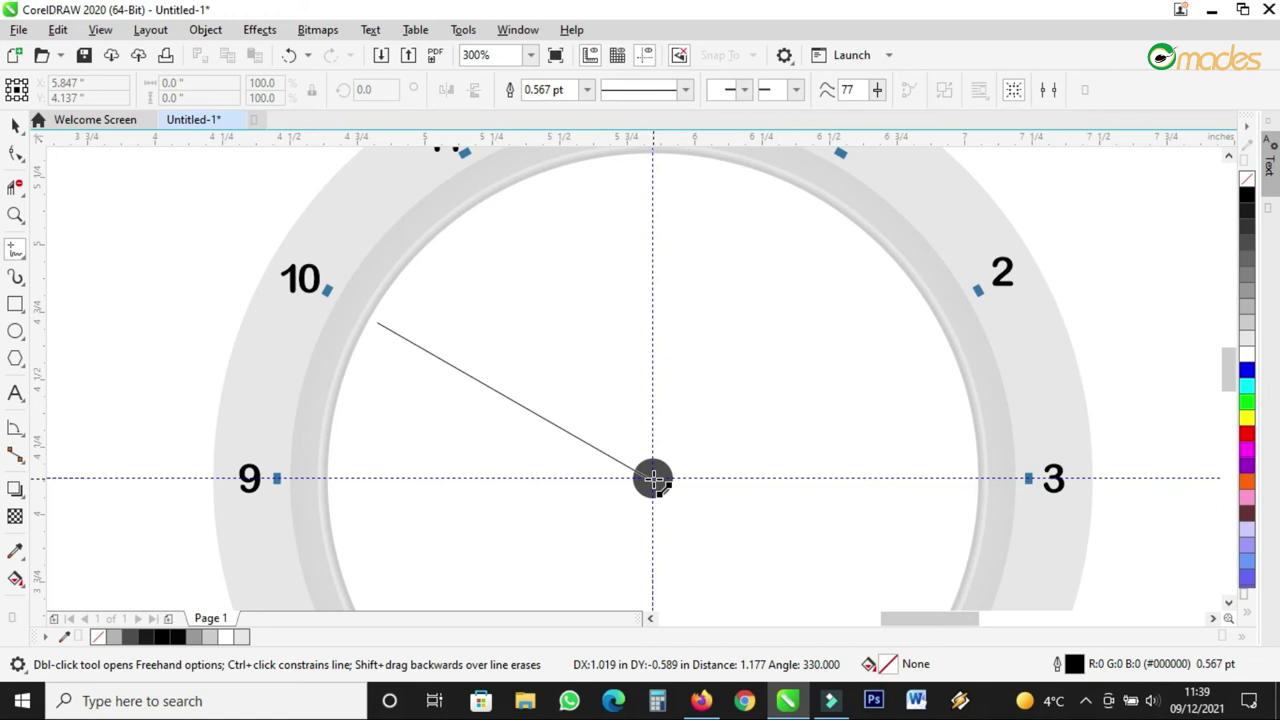
{"action": "left_click", "coordinate": [653, 479]}
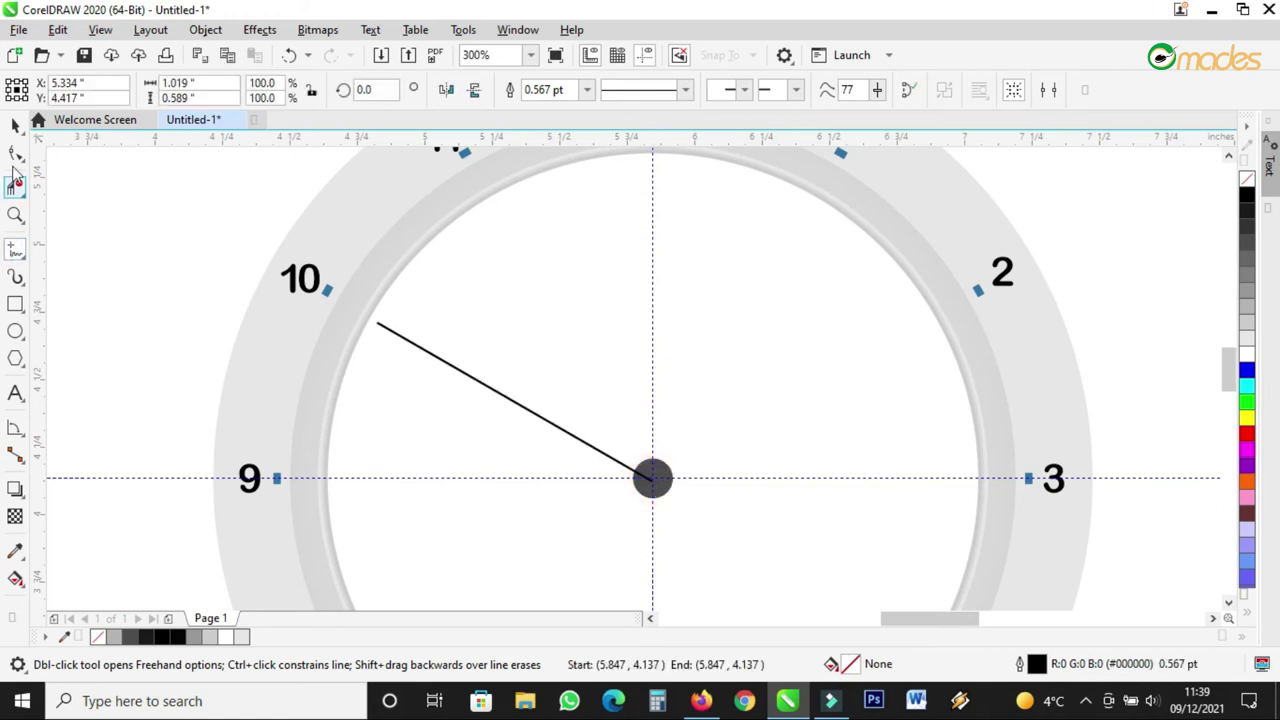
- Set the hand line's outline width to 2.0 pt
{"action": "left_click", "coordinate": [15, 124]}
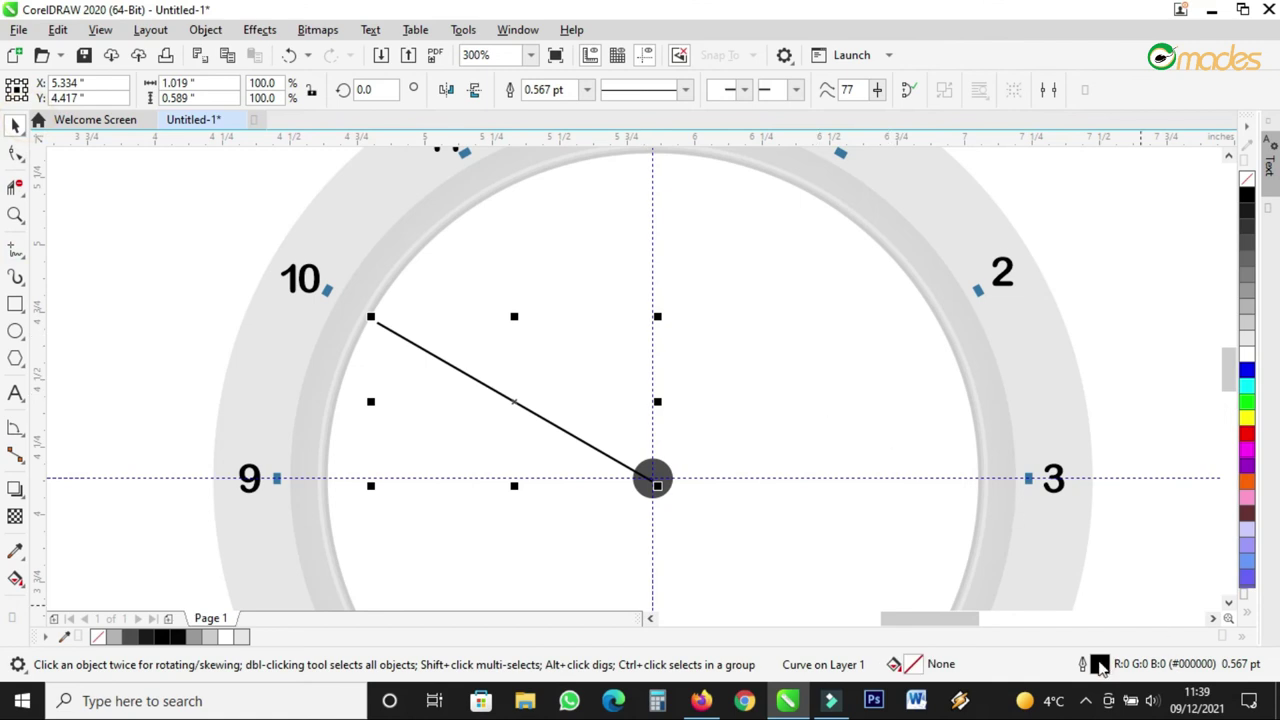
{"action": "double_click", "coordinate": [1099, 665]}
{"action": "left_click", "coordinate": [523, 280]}
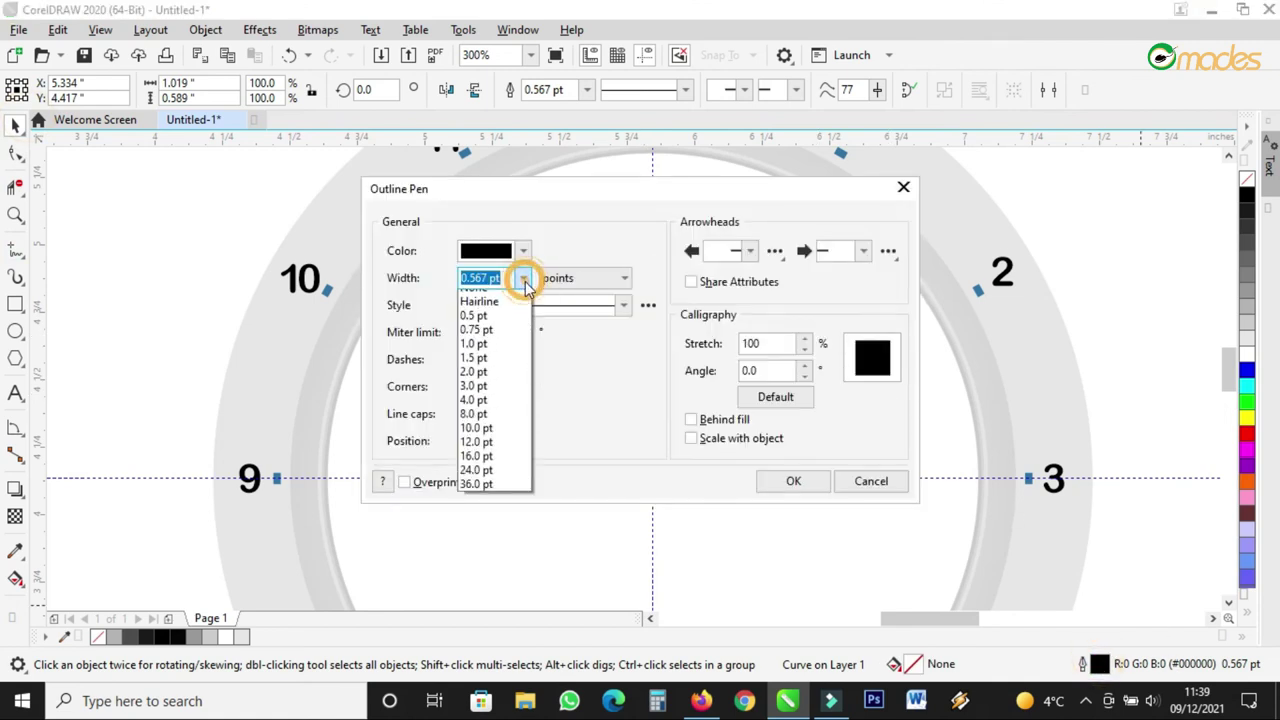
{"action": "left_click", "coordinate": [503, 383]}
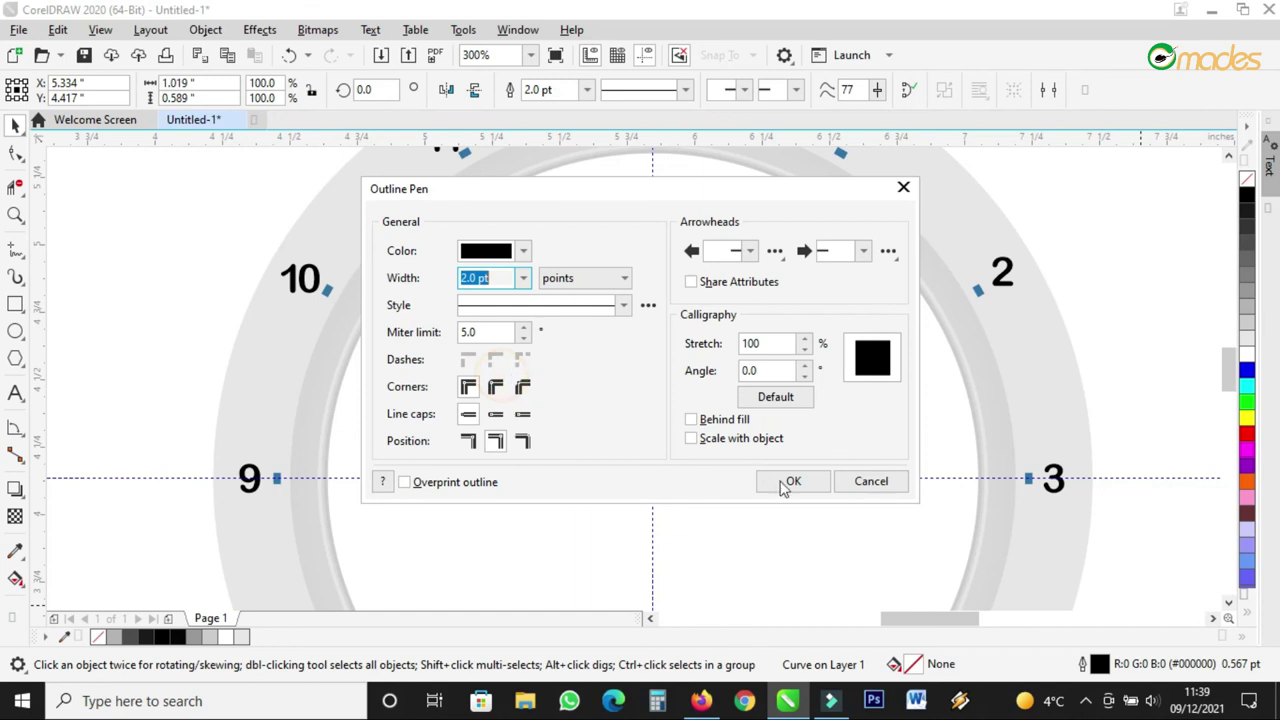
{"action": "left_click", "coordinate": [792, 481]}
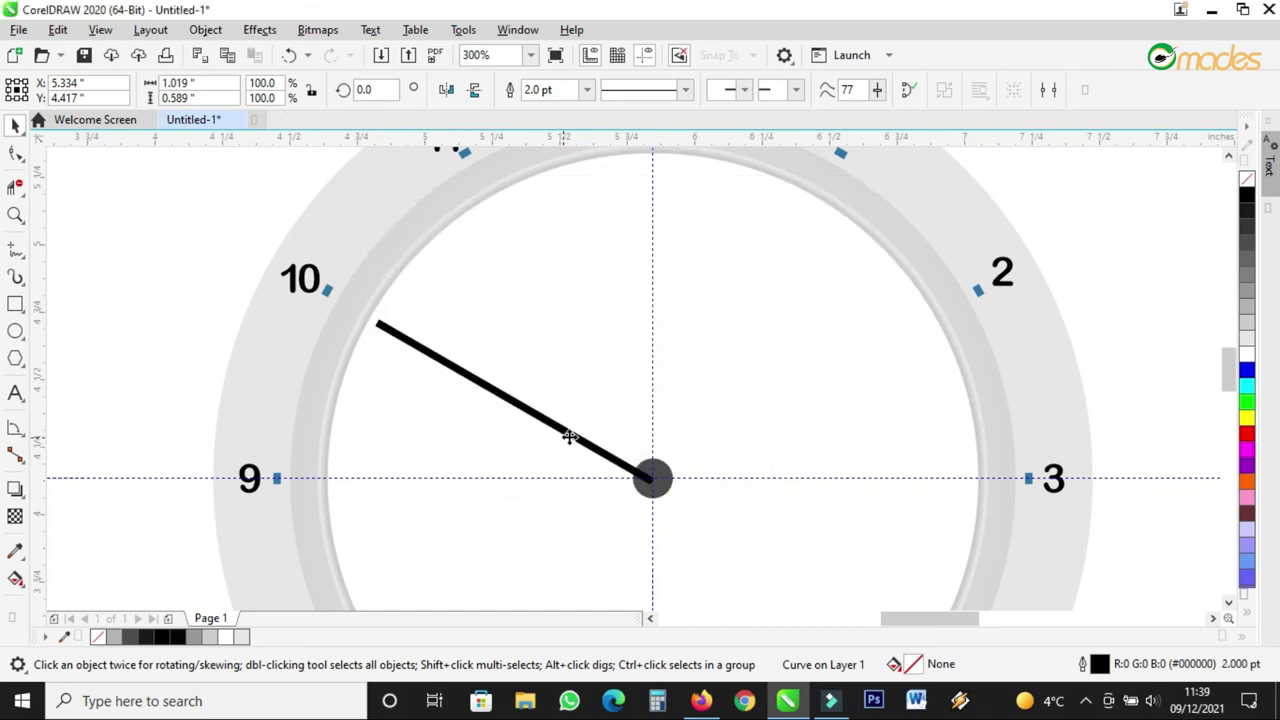
- Shorten the hand line proportionally from its outer end to about 53.3%, keeping its inner end at the clock's centre
{"action": "left_click", "coordinate": [586, 443]}
{"action": "left_click", "coordinate": [543, 418]}
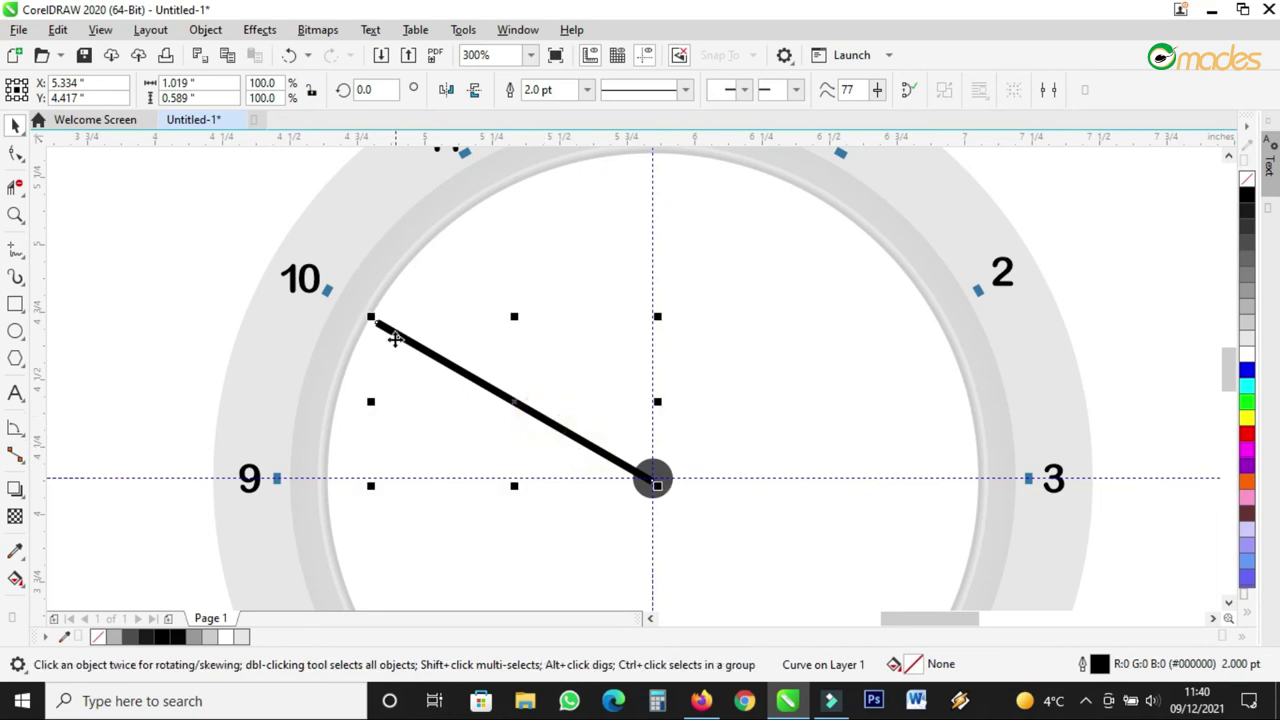
{"action": "left_click_drag", "start_coordinate": [371, 316], "coordinate": [491, 386]}
- Move the short hand's centre of rotation to the middle of the centre circle
{"action": "left_click", "coordinate": [586, 443]}
{"action": "left_click", "coordinate": [531, 411]}
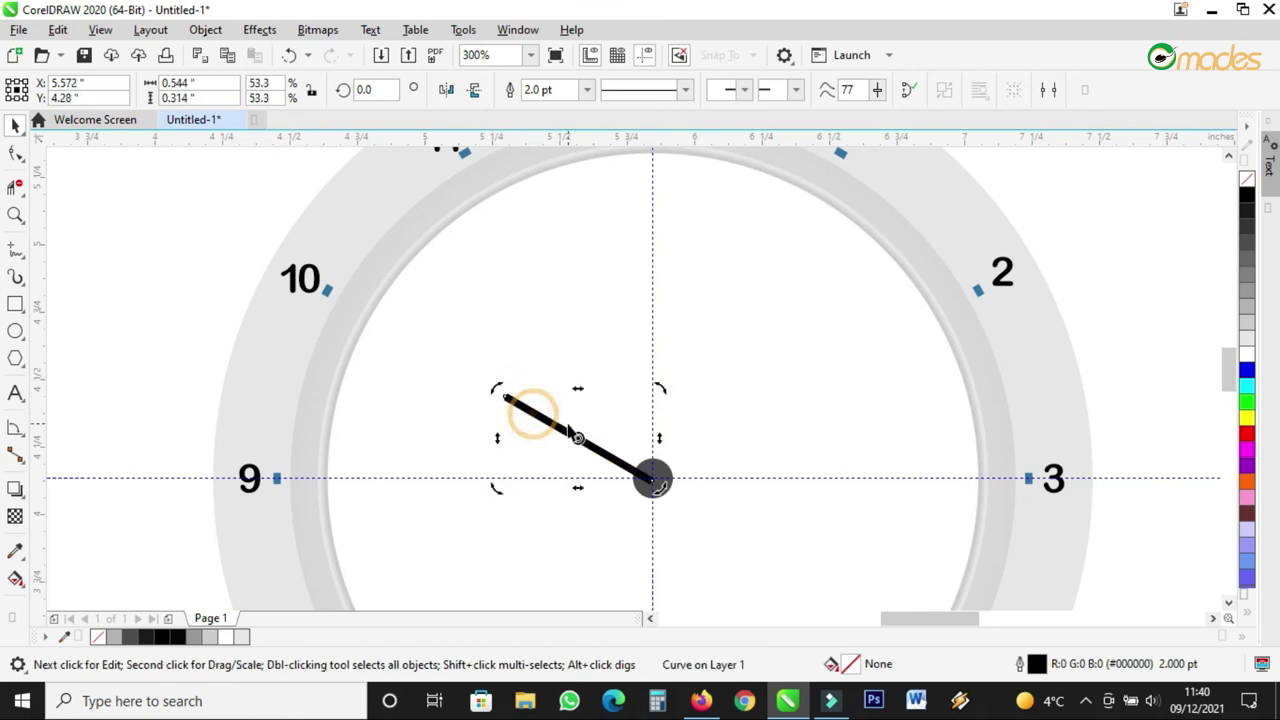
{"action": "scroll", "coordinate": [577, 437], "scroll_direction": "up", "scroll_amount": 1}
{"action": "left_click_drag", "start_coordinate": [568, 428], "coordinate": [724, 516]}
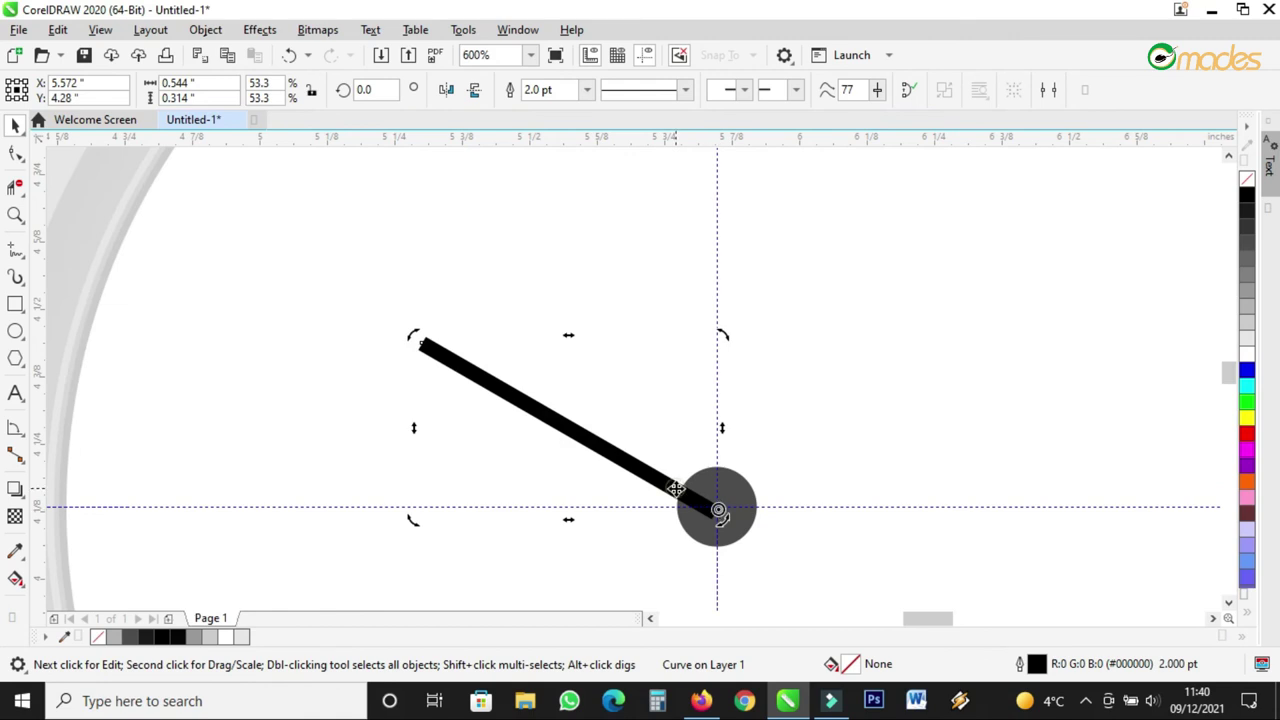
{"action": "scroll", "coordinate": [645, 486], "scroll_direction": "down", "scroll_amount": 1}
{"action": "left_click", "coordinate": [617, 465]}
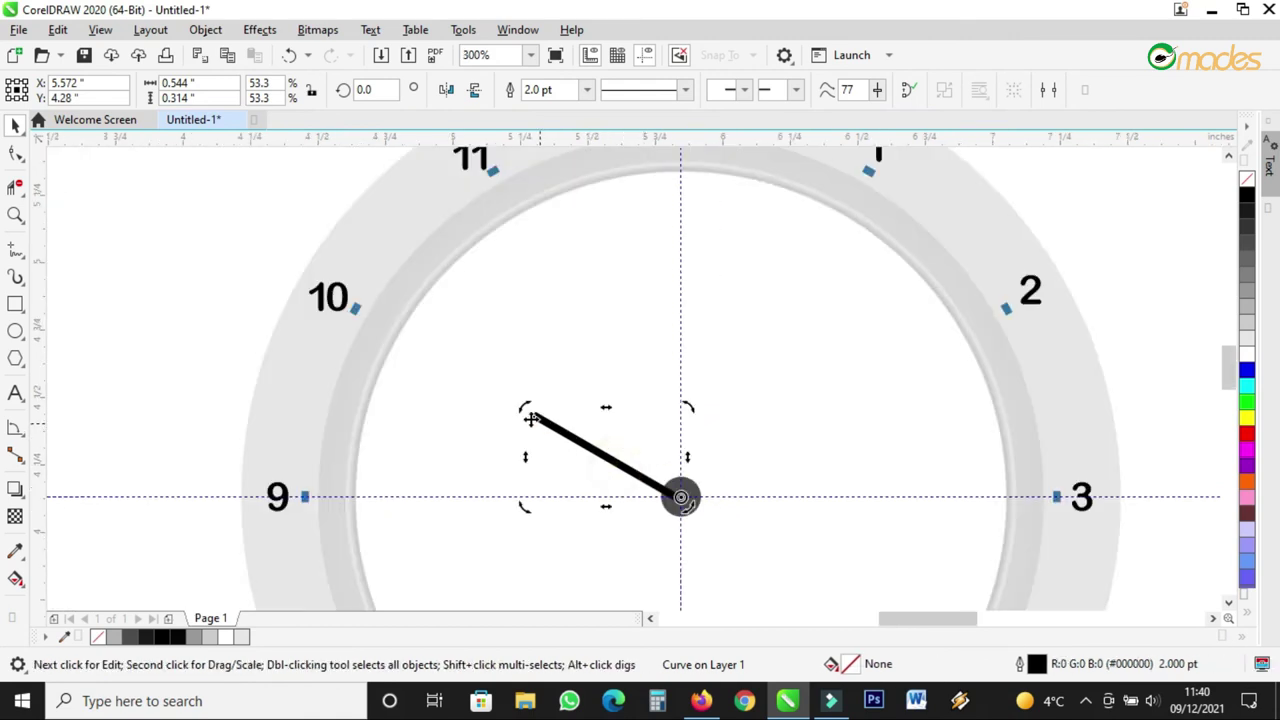
- Copy the short hand rotated to point at 2, scale it to 99.2%, and create an upright rotated copy pointing at 12
{"action": "left_click_drag", "start_coordinate": [523, 408], "coordinate": [974, 334]}
{"action": "left_click", "coordinate": [813, 421]}
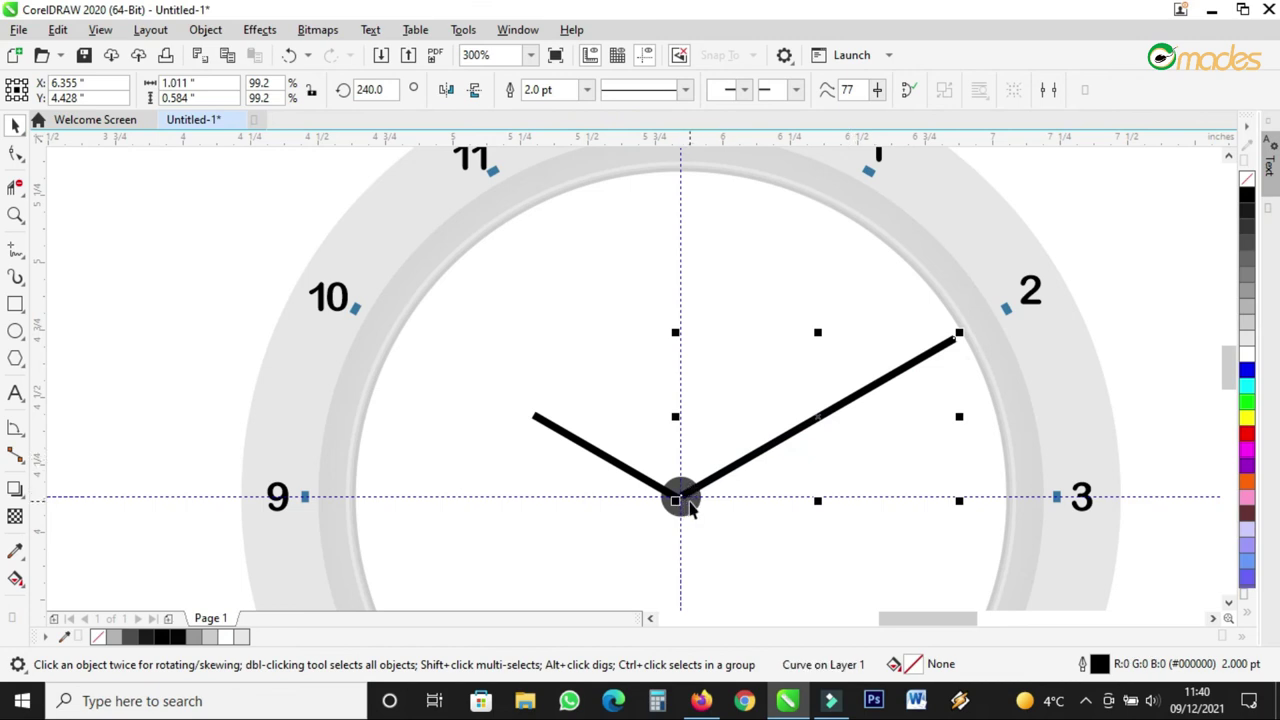
{"action": "left_click", "coordinate": [850, 400]}
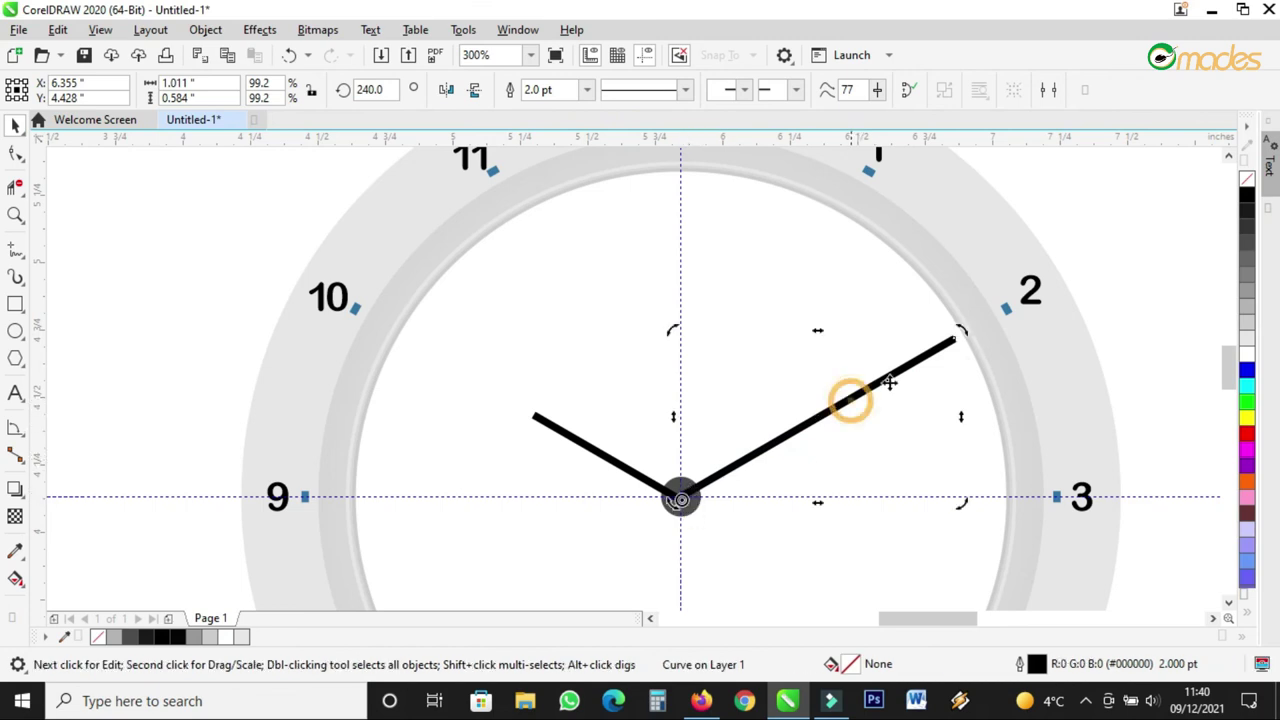
{"action": "left_click_drag", "start_coordinate": [962, 337], "coordinate": [680, 289]}
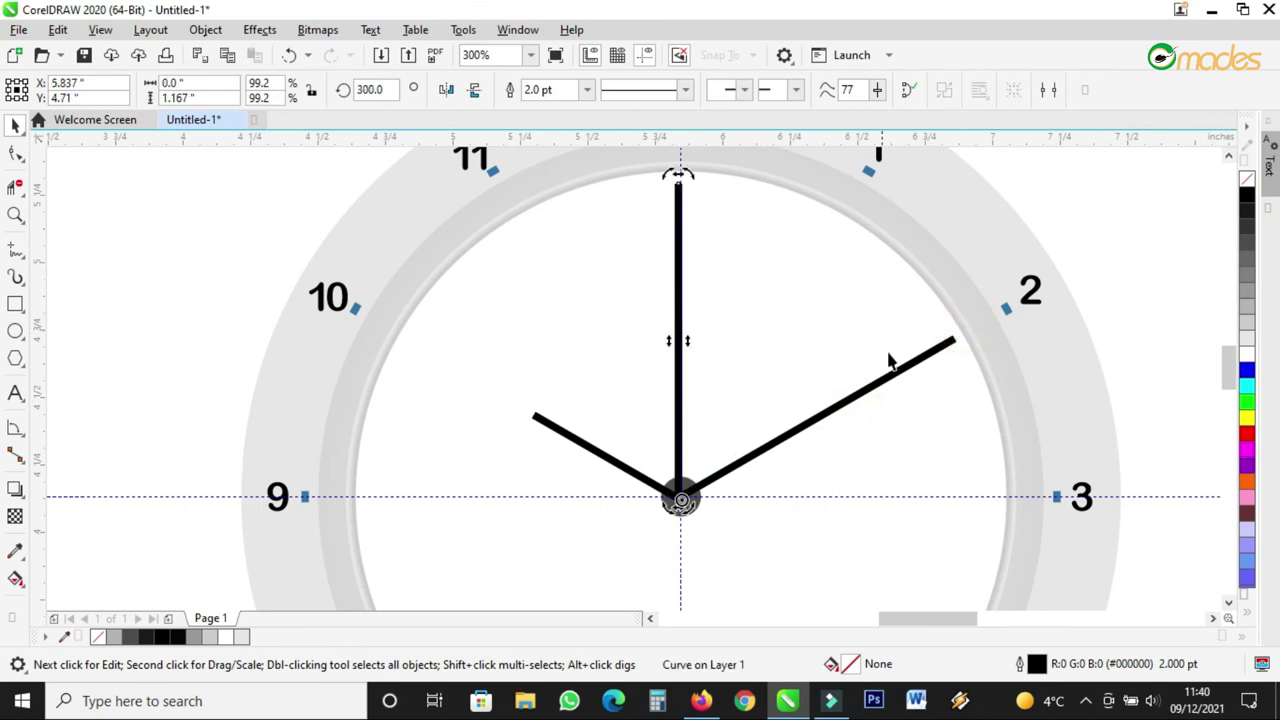
- Shorten the hand pointing at 2 proportionally from its outer end to about 93.3%
{"action": "left_click", "coordinate": [920, 363]}
{"action": "left_click_drag", "start_coordinate": [962, 337], "coordinate": [938, 350]}
- Set the outline width of the upright hand pointing at 12 to 1.0 pt in the outline pen settings
{"action": "scroll", "coordinate": [673, 370], "scroll_direction": "up", "scroll_amount": 2}
{"action": "left_click", "coordinate": [691, 370]}
{"action": "double_click", "coordinate": [1099, 668]}
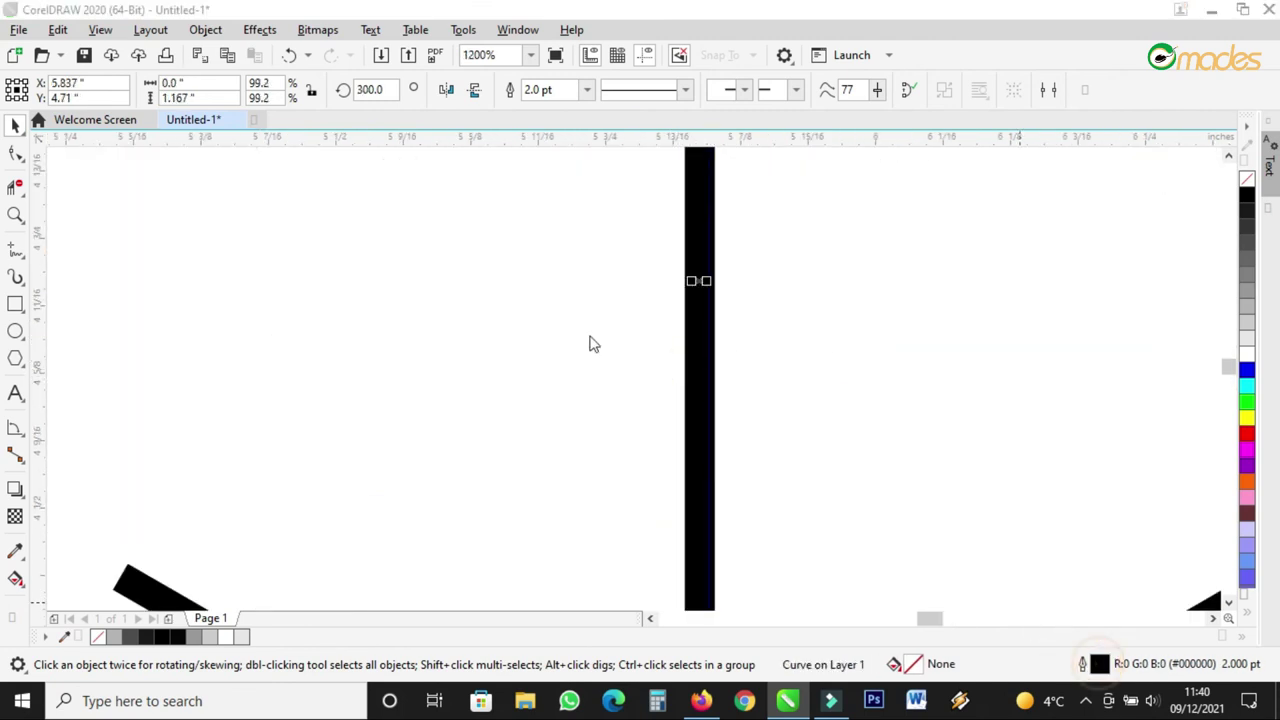
{"action": "left_click", "coordinate": [520, 278]}
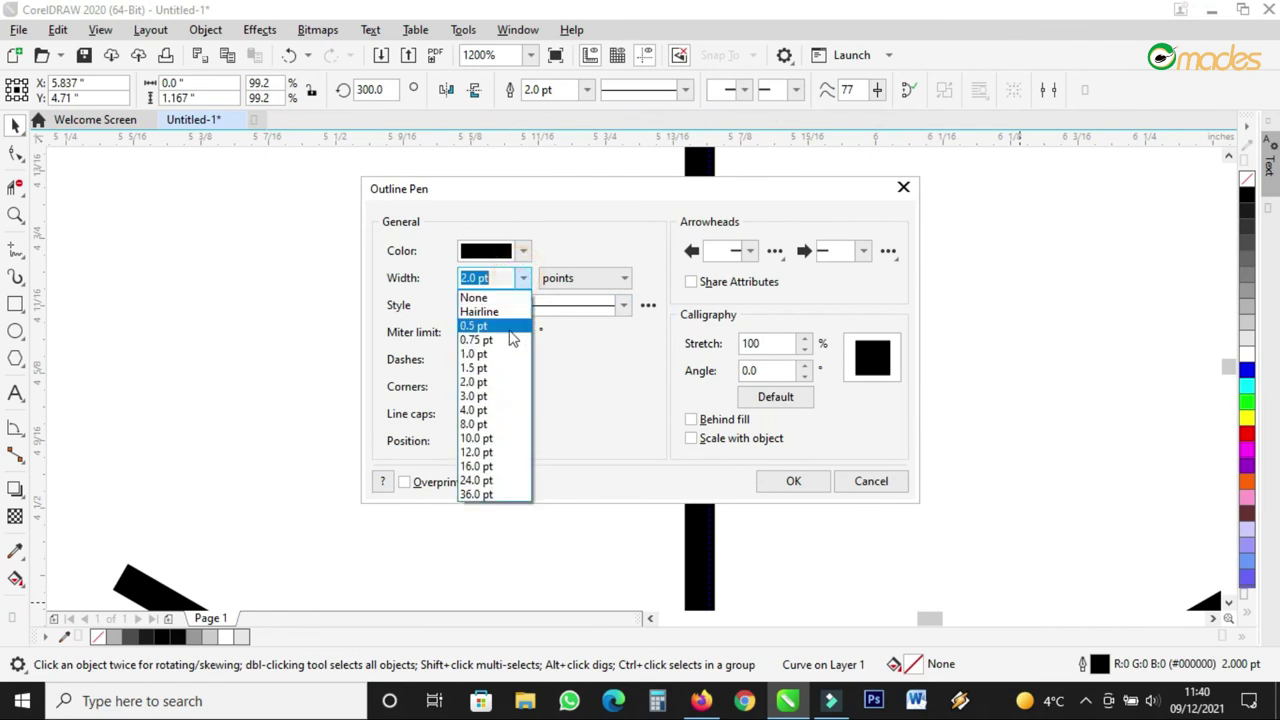
{"action": "left_click", "coordinate": [492, 354]}
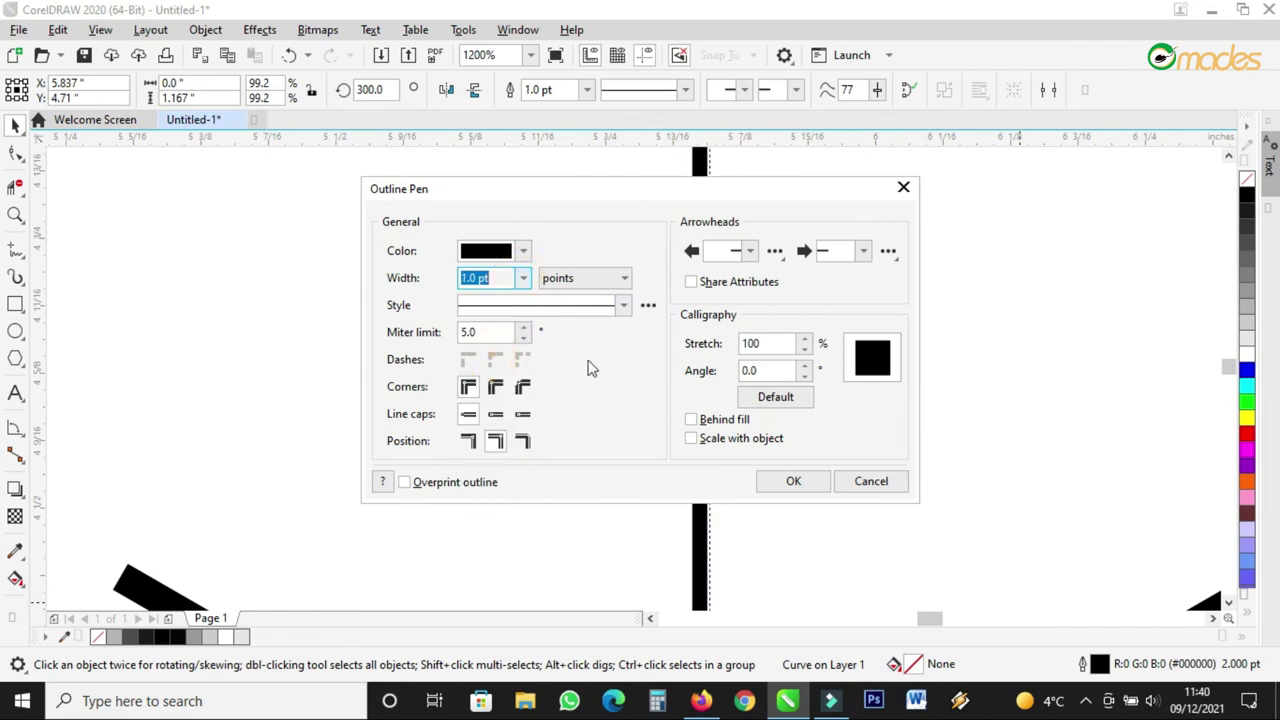
{"action": "left_click", "coordinate": [793, 481]}
{"action": "scroll", "coordinate": [708, 438], "scroll_direction": "down", "scroll_amount": 2}
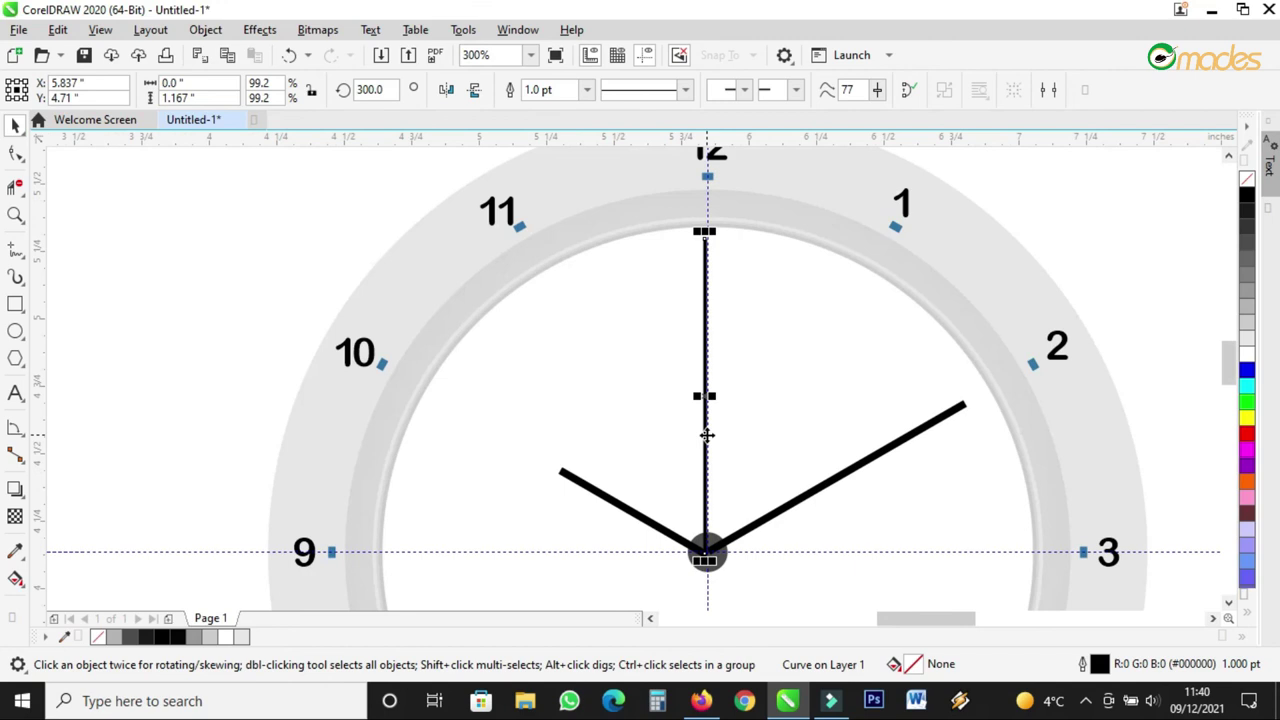
- Thin the upright hand's outline to 0.75 pt in the outline pen settings
{"action": "double_click", "coordinate": [1099, 664]}
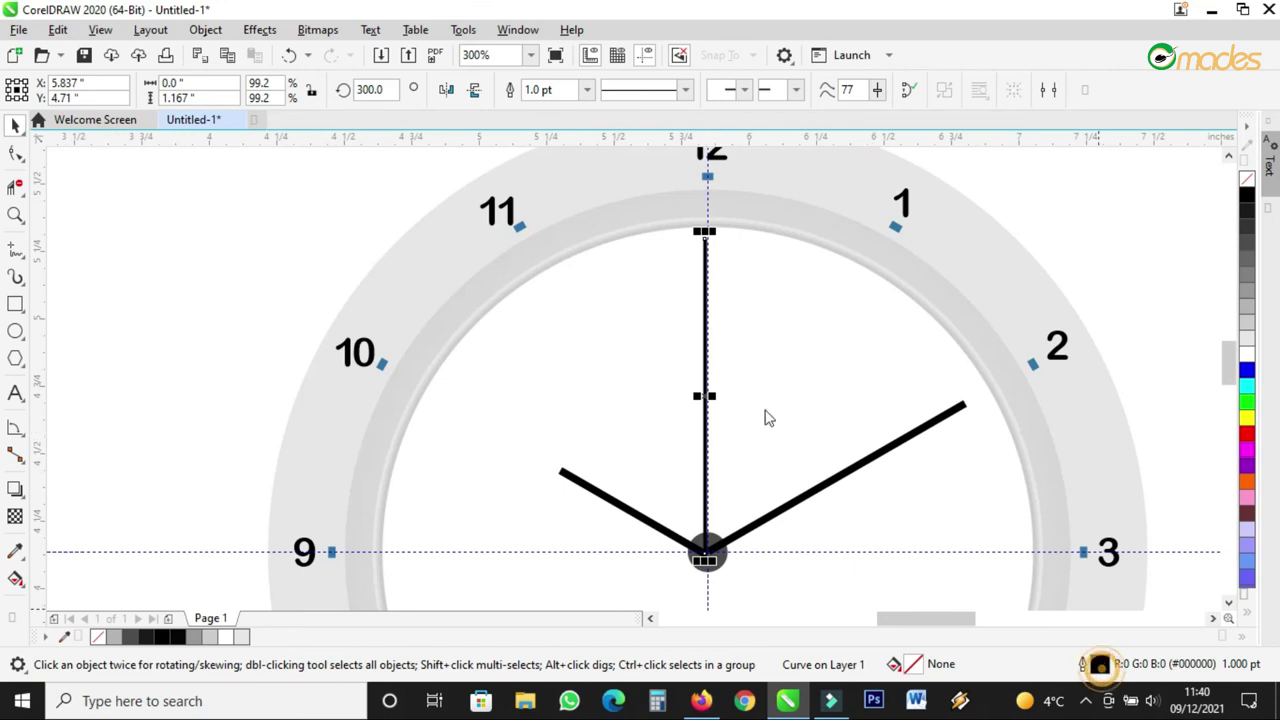
{"action": "left_click", "coordinate": [522, 278]}
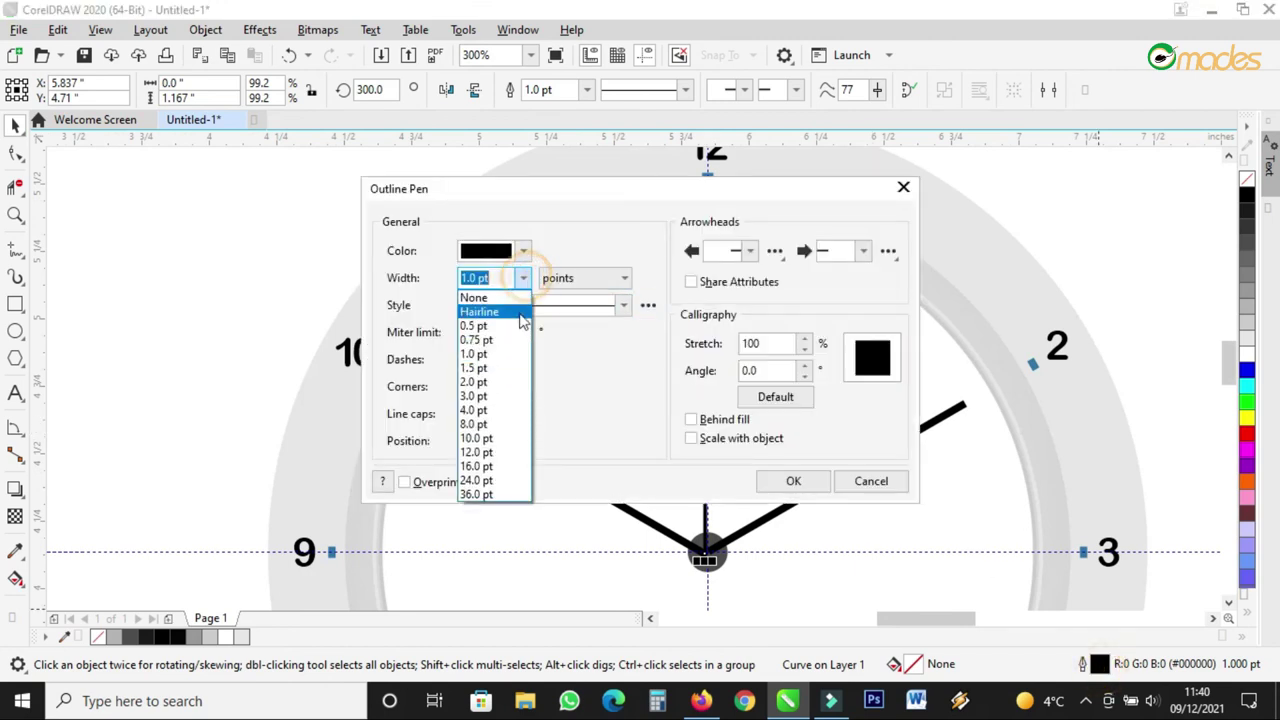
{"action": "left_click", "coordinate": [497, 339]}
{"action": "left_click", "coordinate": [790, 481]}
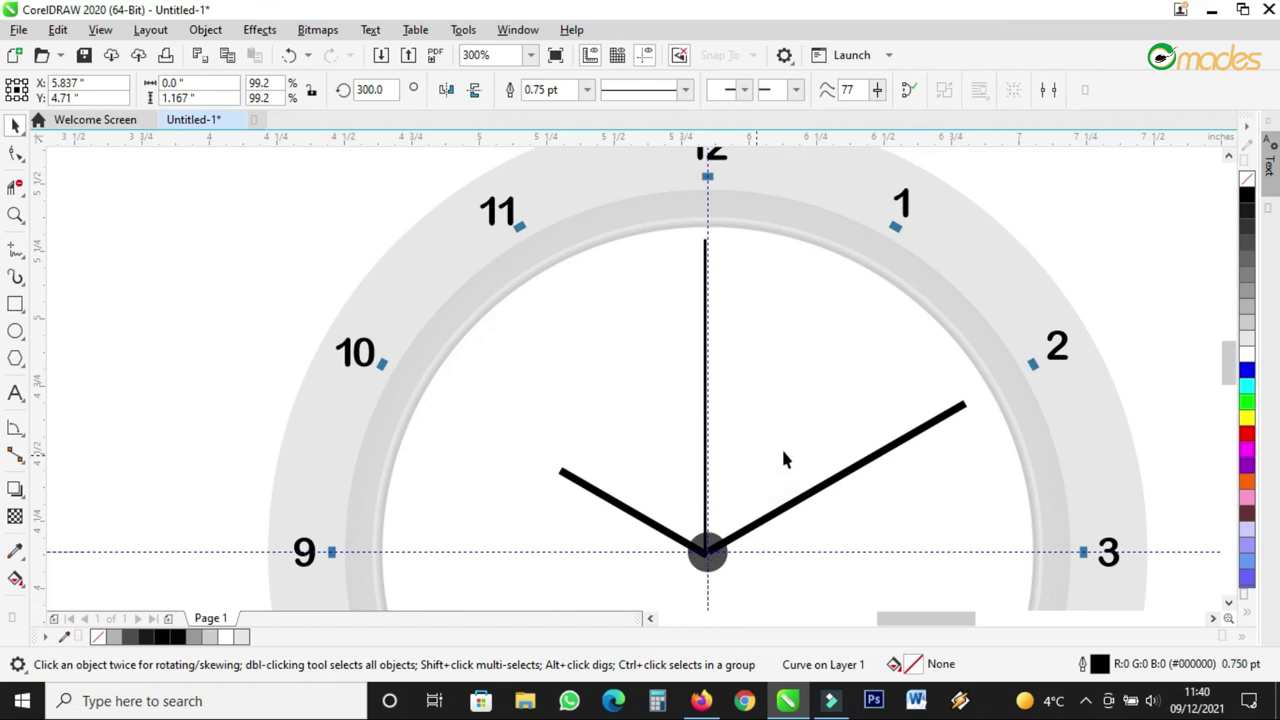
- Recolor the upright hand's outline to dark grey #666666
{"action": "right_click", "coordinate": [1250, 330]}
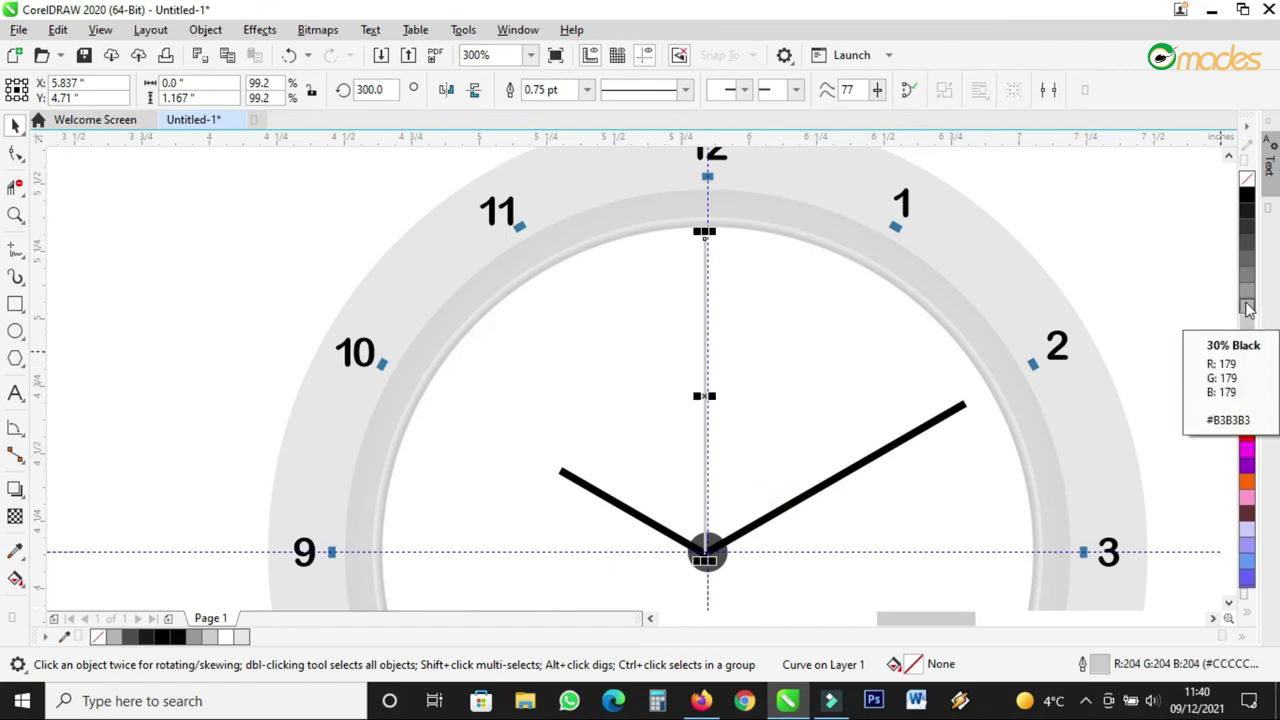
{"action": "right_click", "coordinate": [1247, 290]}
{"action": "right_click", "coordinate": [1247, 265]}
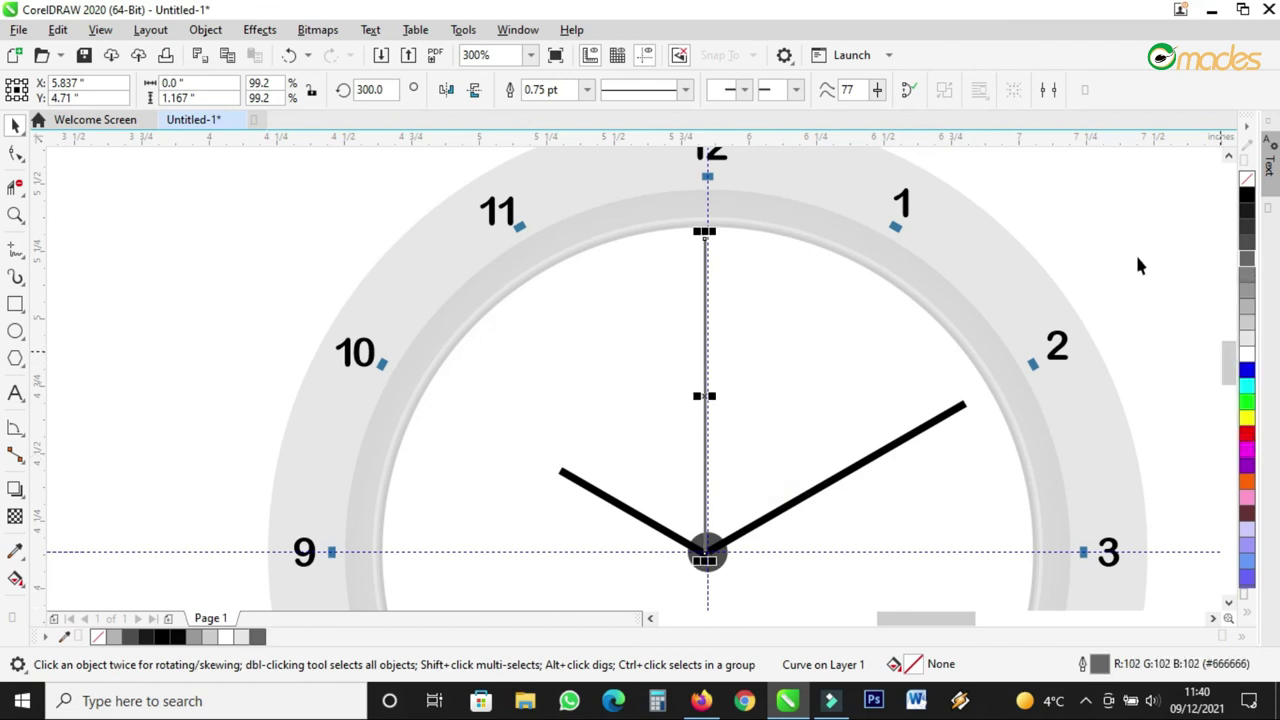
- Bring the dark grey centre circle to the front so it covers the inner ends of all three hands
{"action": "scroll", "coordinate": [707, 411], "scroll_direction": "down", "scroll_amount": 2}
{"action": "scroll", "coordinate": [707, 411], "scroll_direction": "up", "scroll_amount": 6}
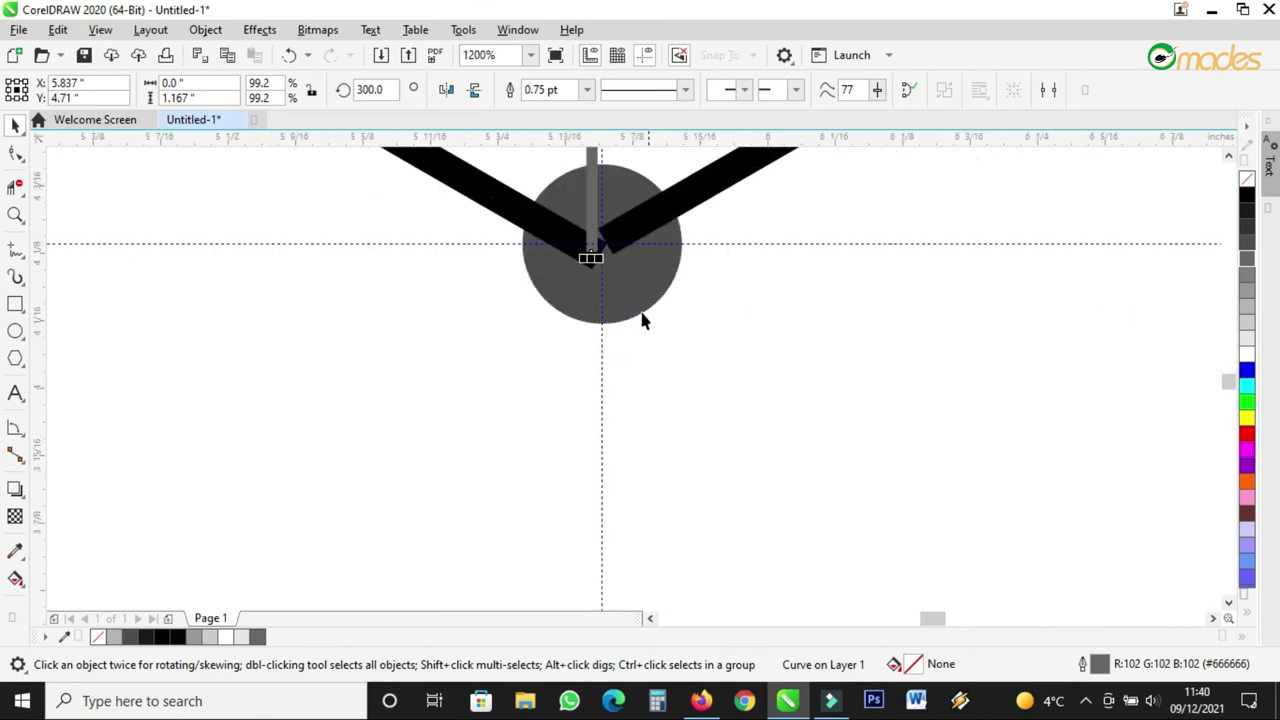
{"action": "left_click", "coordinate": [632, 292]}
{"action": "key", "text": "shift+Page_Up"}
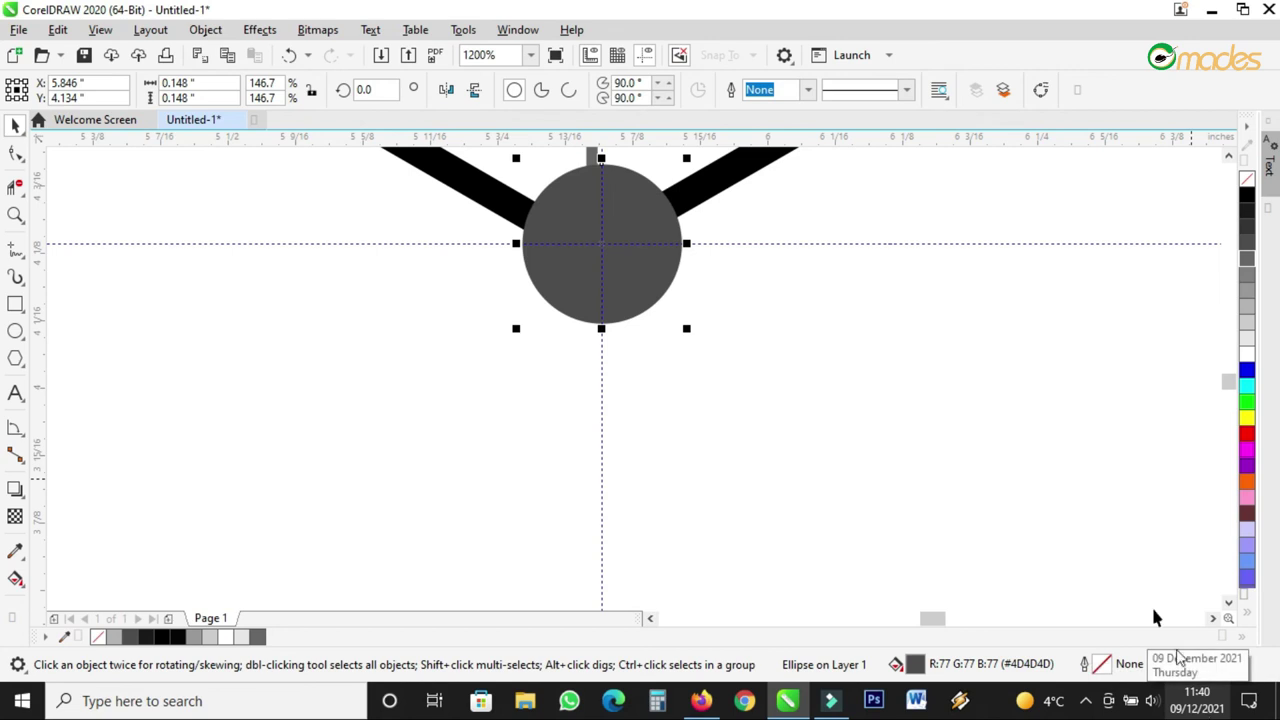
- Nudge the short hand slightly upward to line up with the centre circle, and move the upright hand onto the vertical guideline
{"action": "scroll", "coordinate": [545, 463], "scroll_direction": "down", "scroll_amount": 2}
{"action": "scroll", "coordinate": [557, 337], "scroll_direction": "up", "scroll_amount": 2}
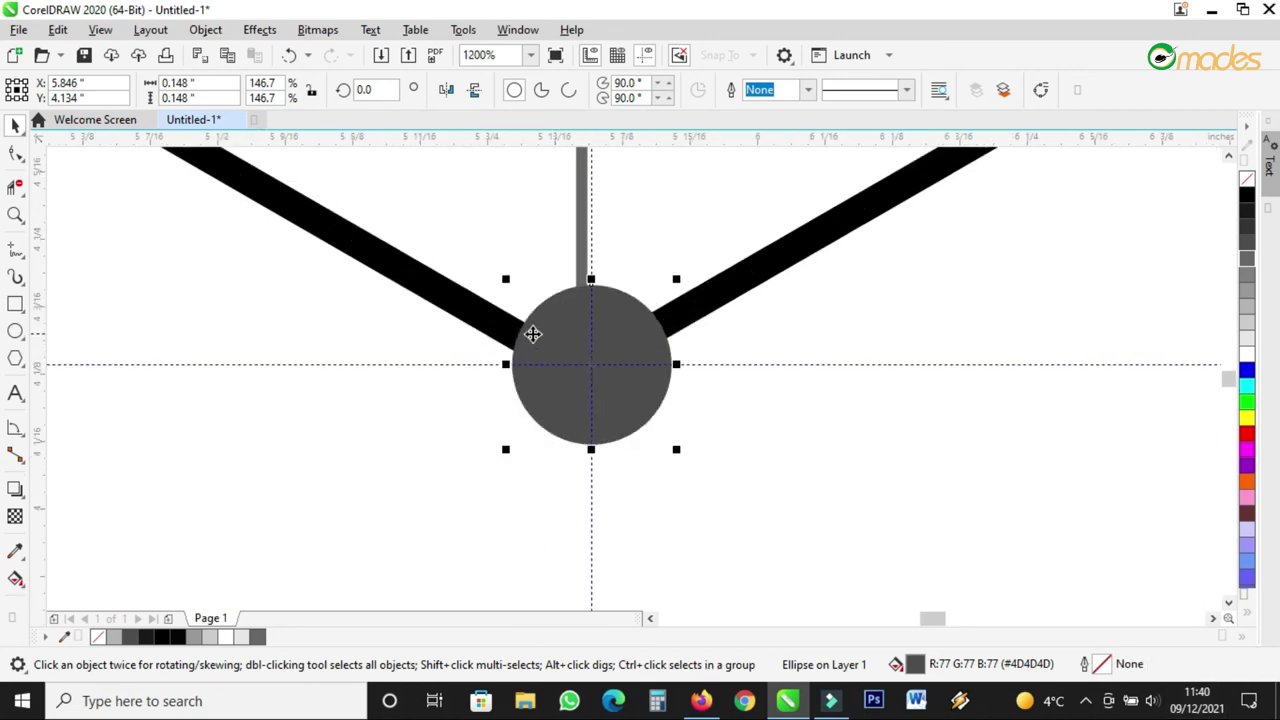
{"action": "left_click", "coordinate": [510, 338]}
{"action": "left_click", "coordinate": [705, 307]}
{"action": "left_click", "coordinate": [705, 307]}
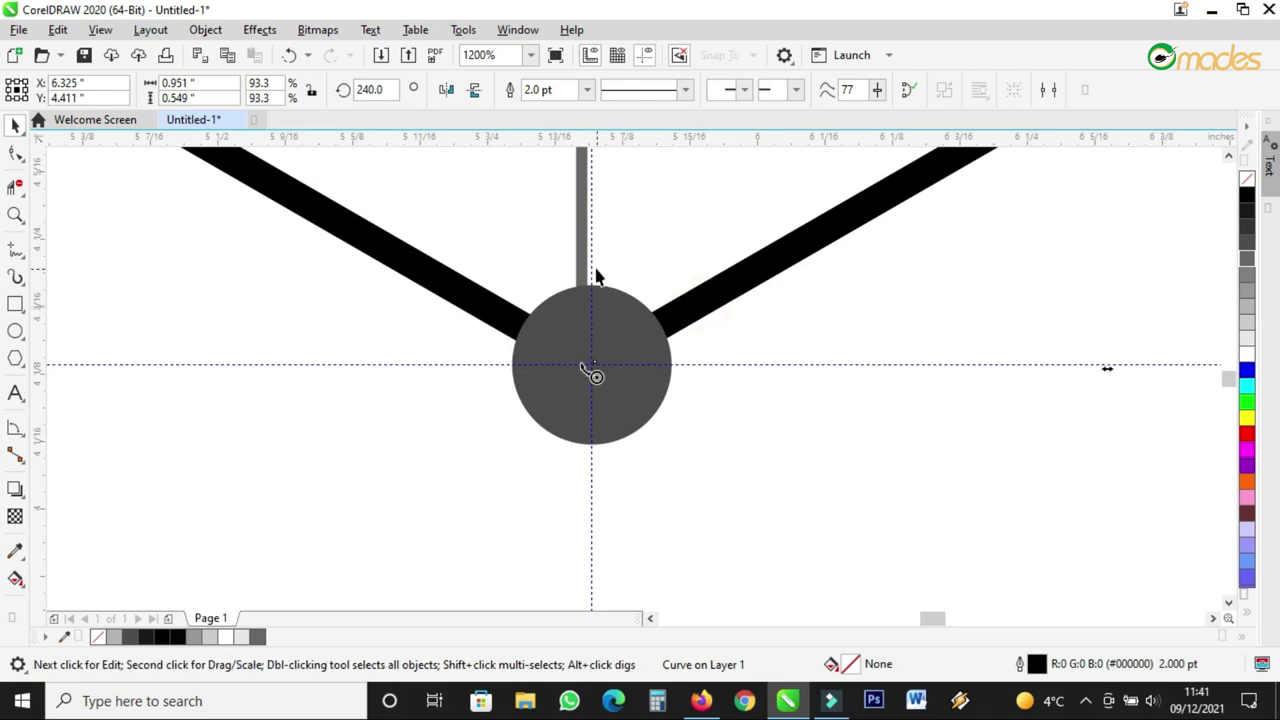
{"action": "left_click_drag", "start_coordinate": [587, 270], "coordinate": [595, 258]}
- Deselect everything, zoom to the whole clock and check it in a full-screen preview
{"action": "scroll", "coordinate": [590, 380], "scroll_direction": "down", "scroll_amount": 2}
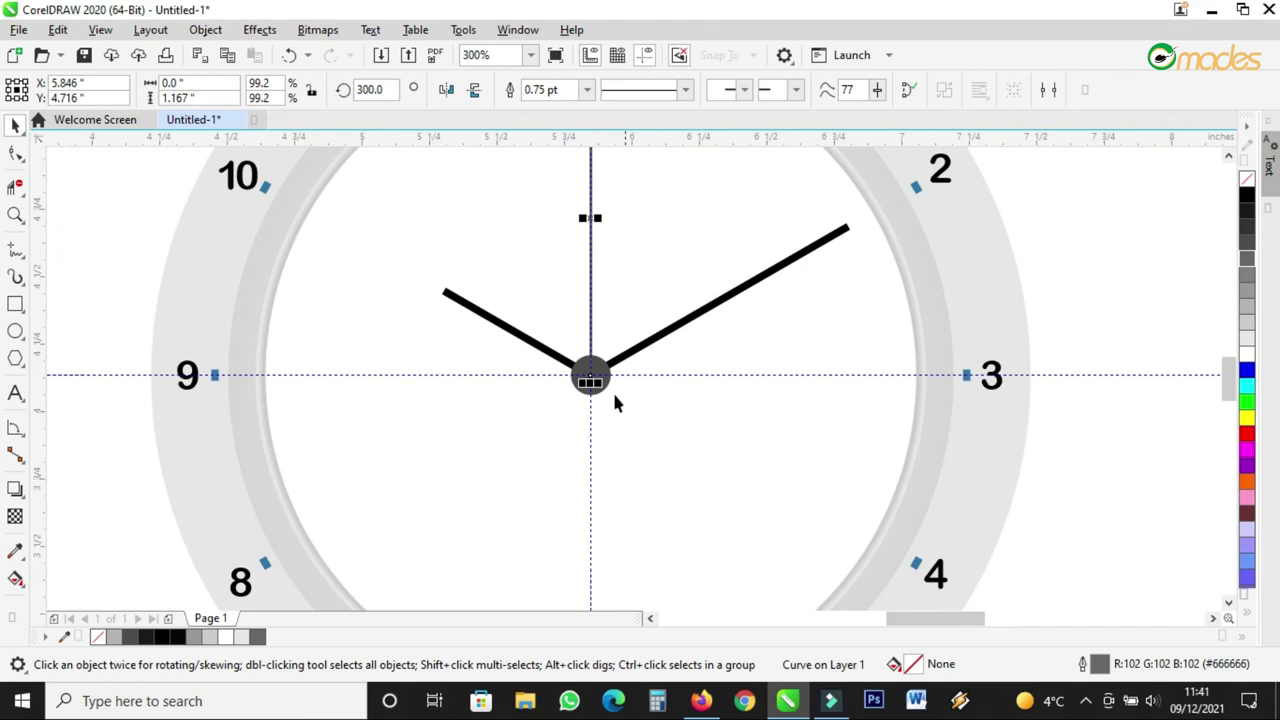
{"action": "scroll", "coordinate": [612, 390], "scroll_direction": "down", "scroll_amount": 1}
{"action": "left_click", "coordinate": [886, 318]}
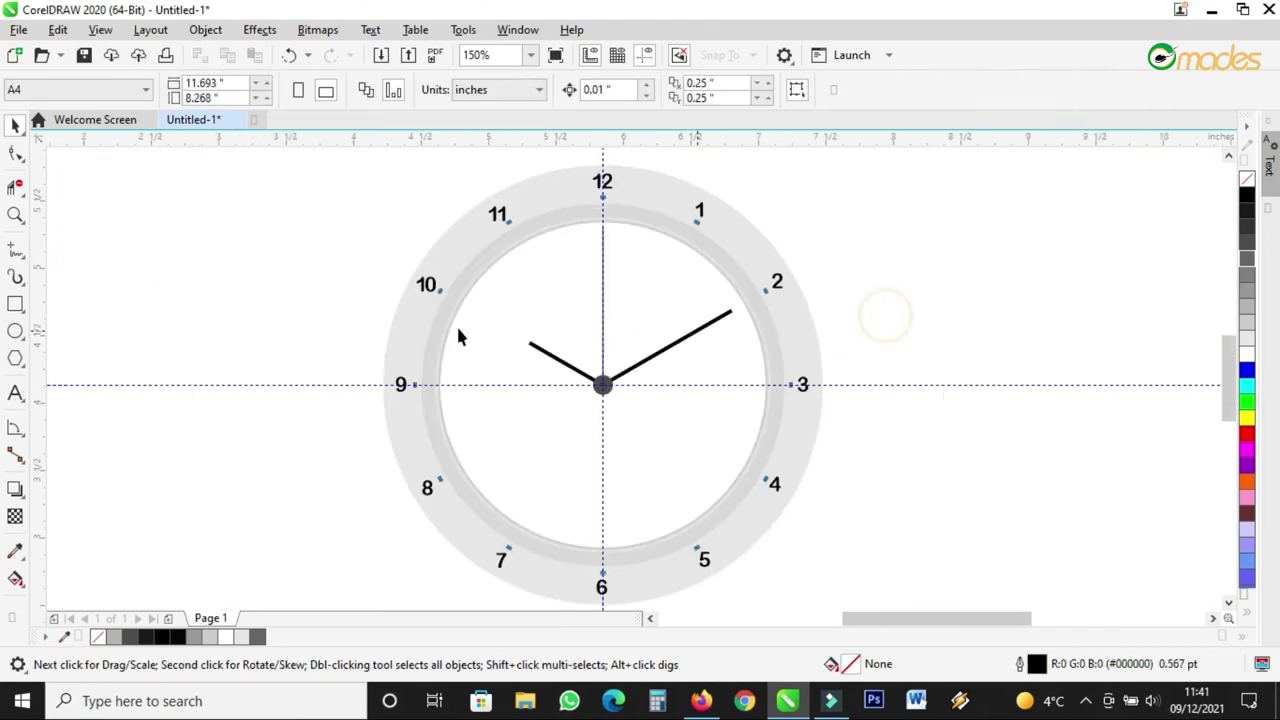
{"action": "left_click", "coordinate": [15, 213]}
{"action": "right_click", "coordinate": [526, 357]}
{"action": "left_click_drag", "start_coordinate": [441, 257], "coordinate": [697, 491]}
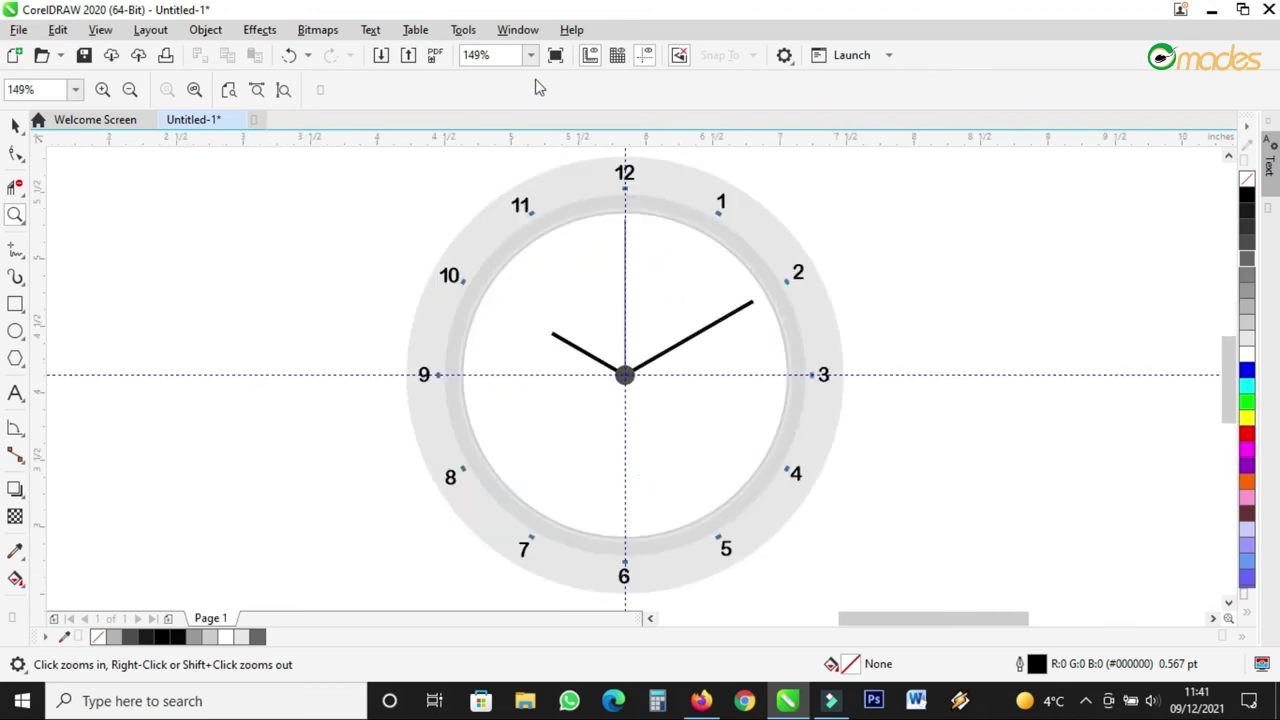
{"action": "left_click", "coordinate": [554, 55]}
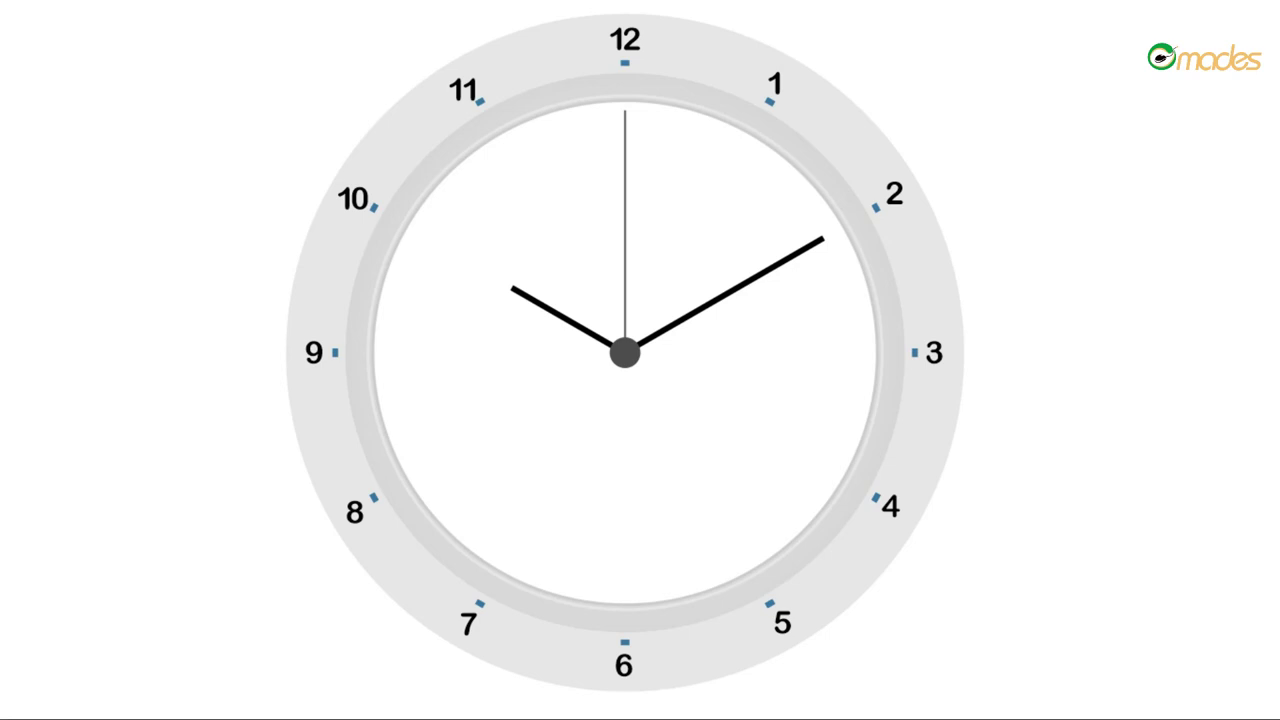
{"action": "left_click", "coordinate": [875, 487]}
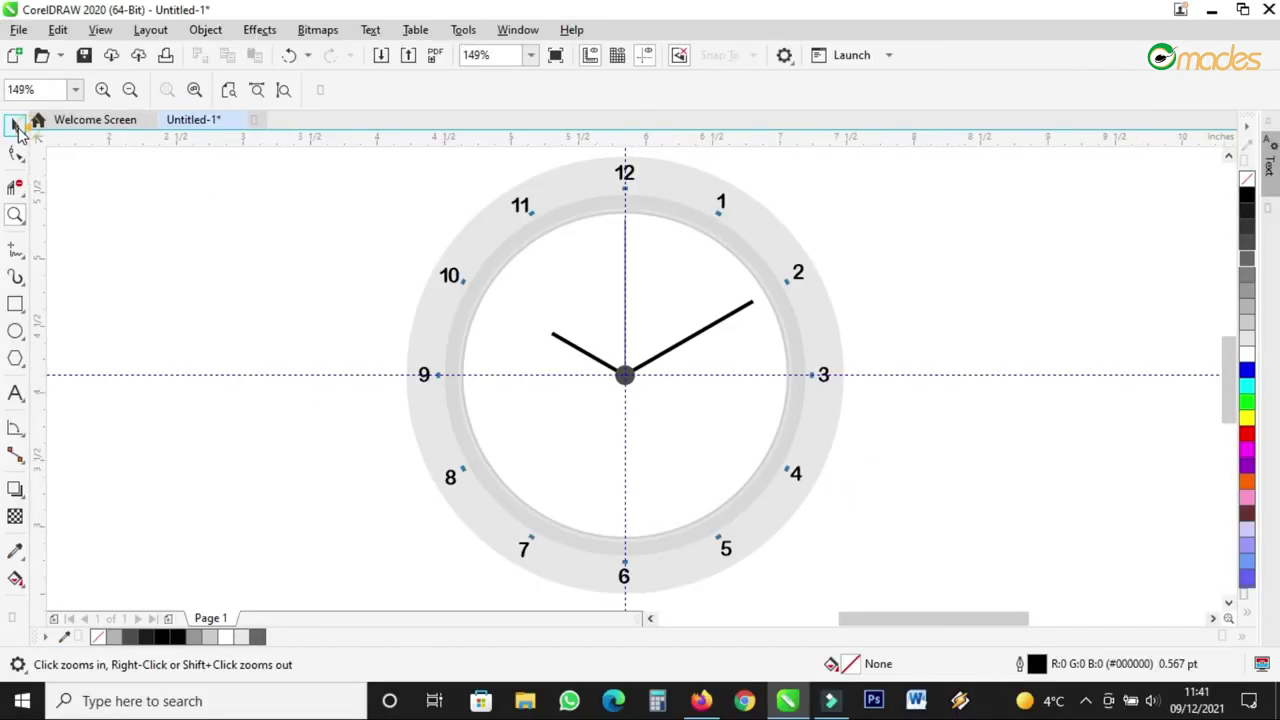
- Select both the horizontal and vertical guidelines through the clock's centre and delete them
{"action": "left_click", "coordinate": [16, 127]}
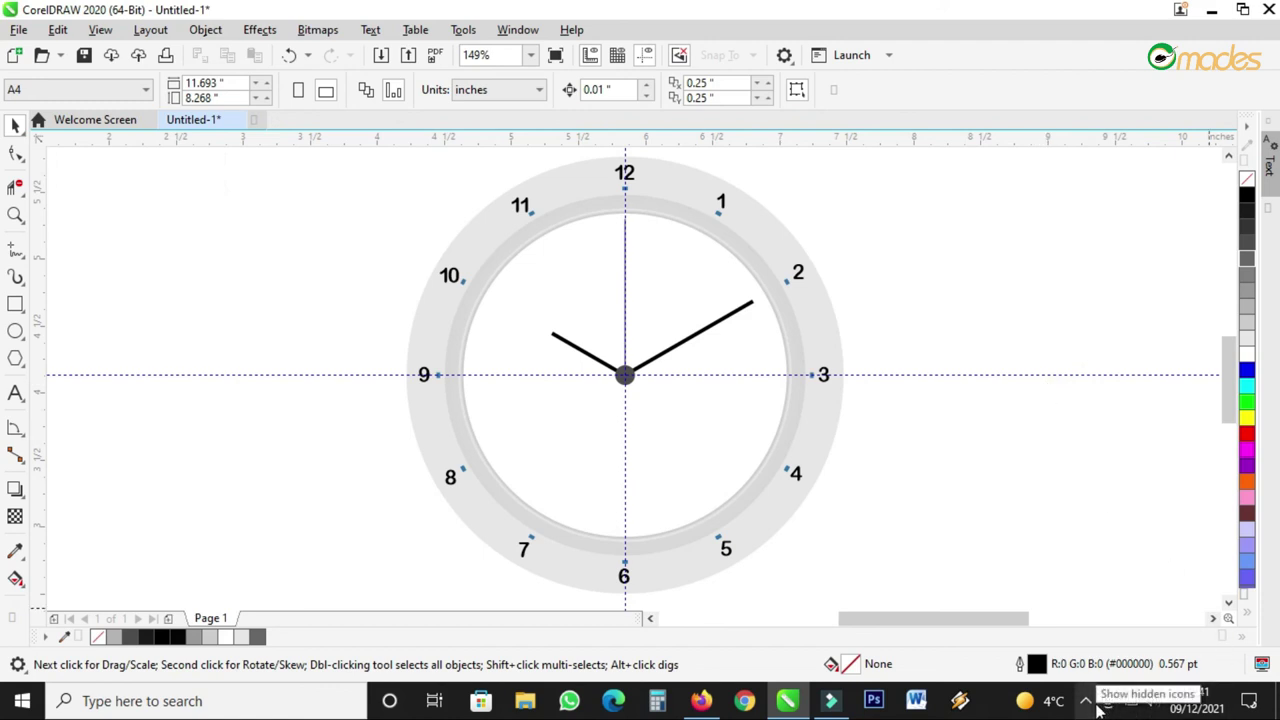
{"action": "left_click", "coordinate": [932, 375]}
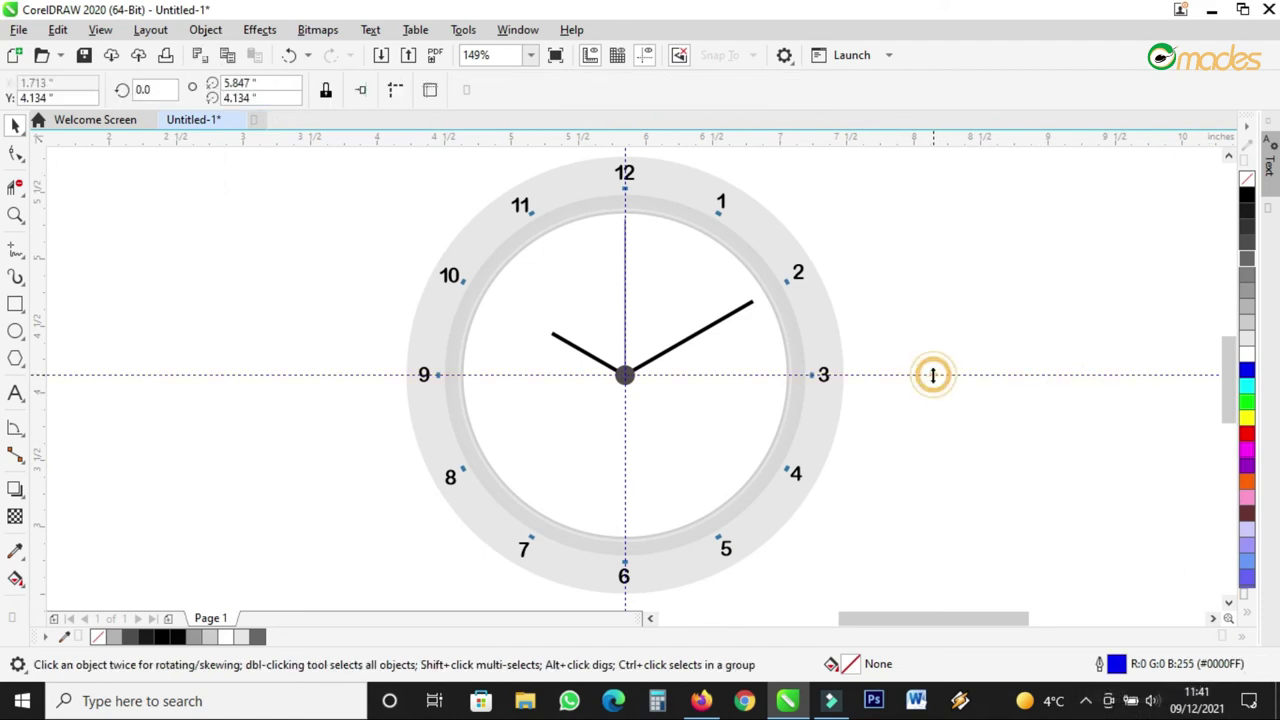
{"action": "key", "text": "ctrl+a"}
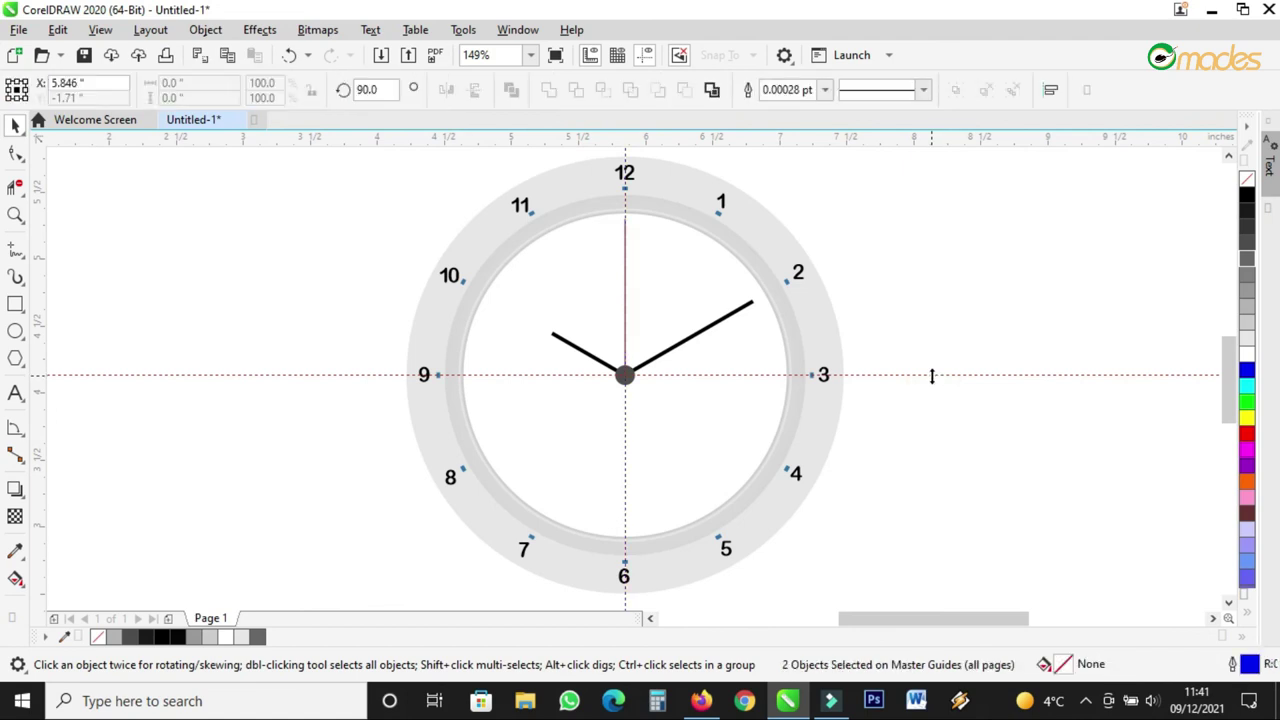
{"action": "key", "text": "Delete"}
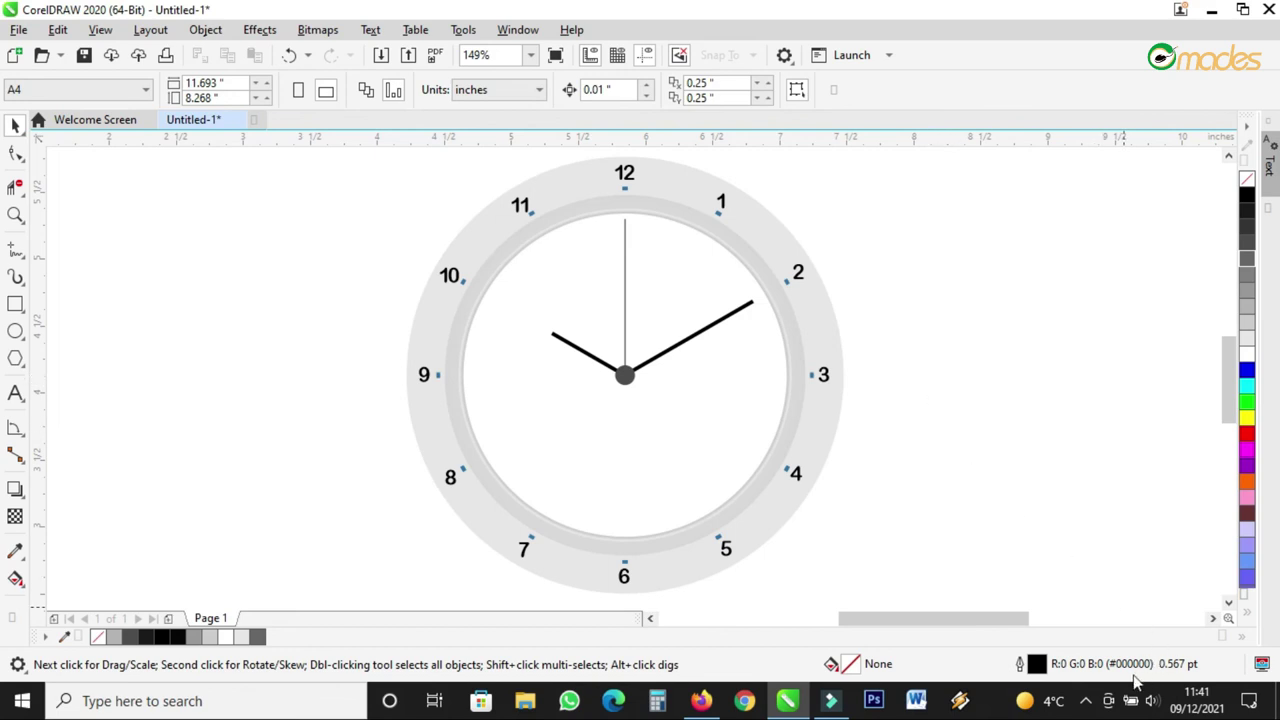
{"action": "left_click", "coordinate": [1086, 701]}
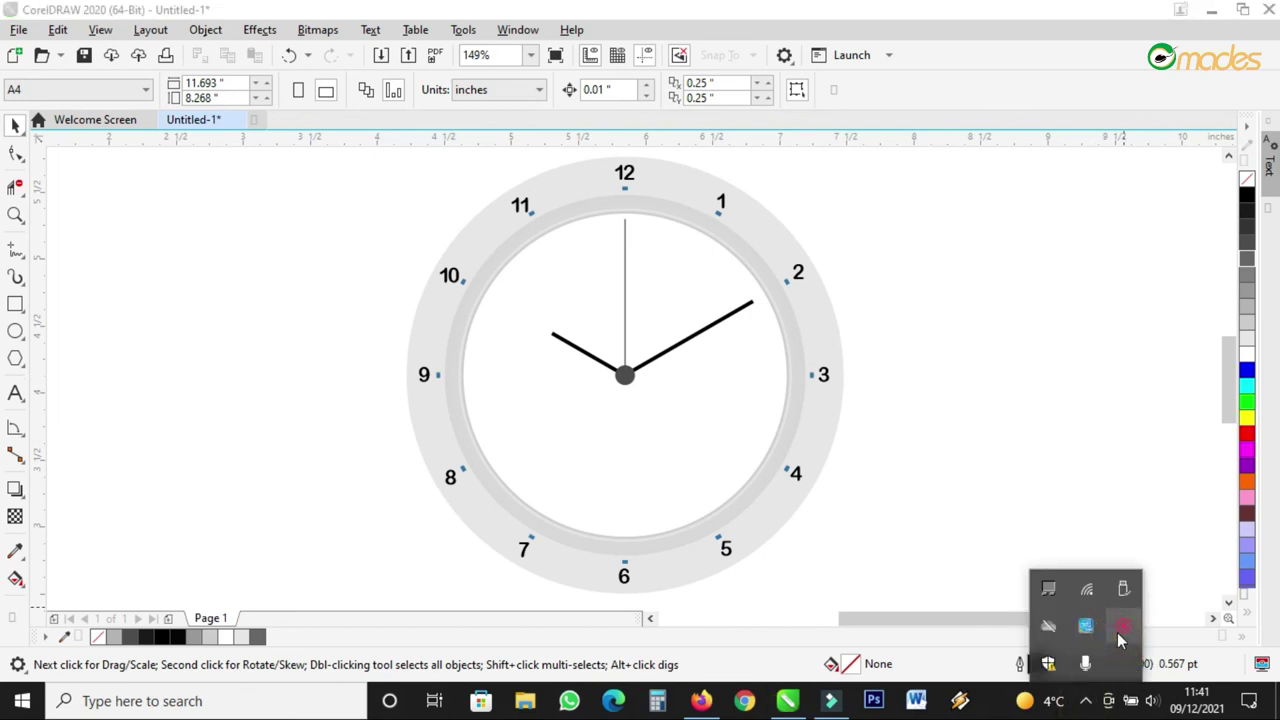
{"action": "left_click", "coordinate": [1119, 630]}
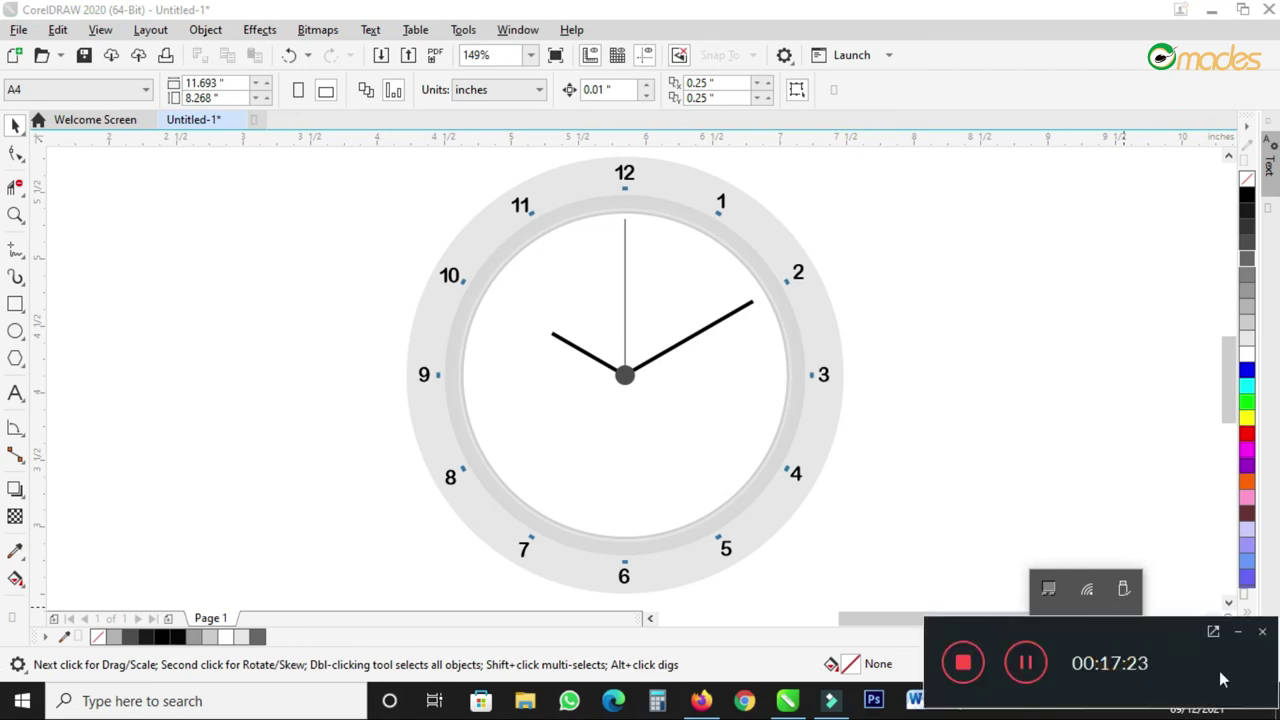